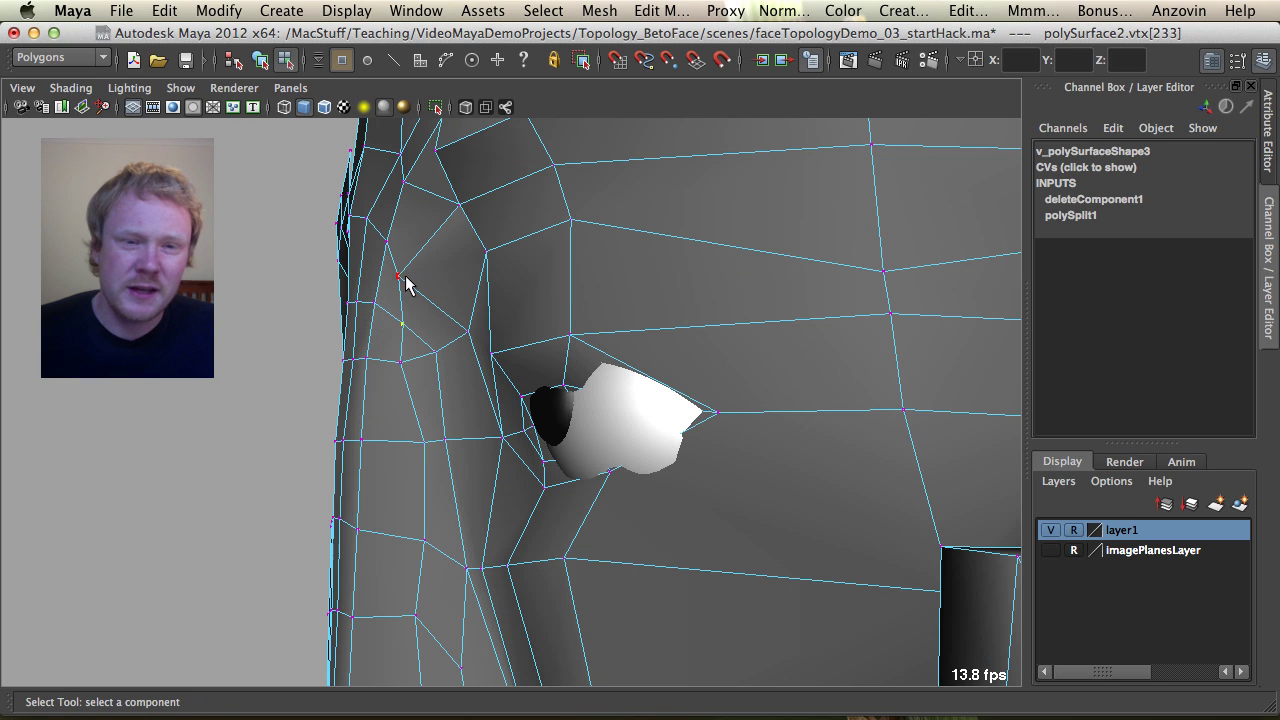
Move the vertex on the side of the upper nose bridge slightly toward the eye.
{"action": "left_click", "coordinate": [404, 277]}
{"action": "key", "text": "w"}
{"action": "middle_click_drag", "start_coordinate": [404, 311], "coordinate": [427, 309]}
{"action": "key", "text": "q"}
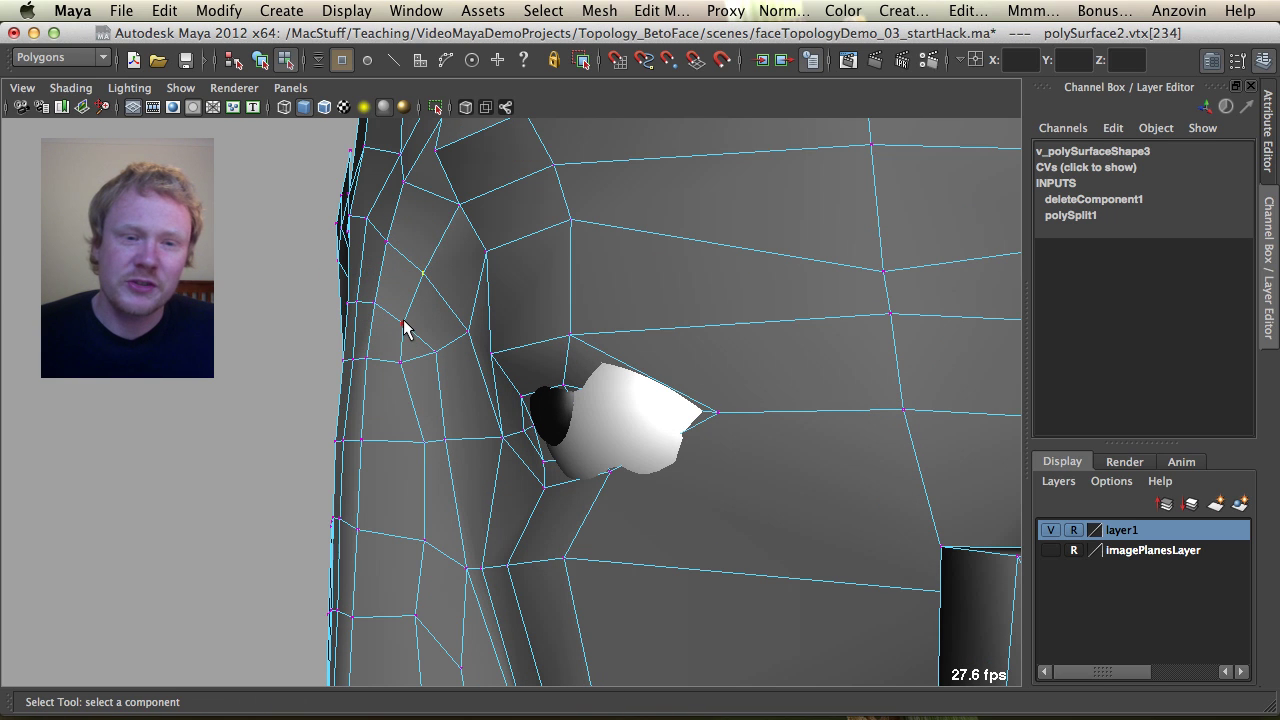
Move the group of vertices just below it on the side of the nose toward the eye.
{"action": "left_click", "coordinate": [399, 362], "text": "shift"}
{"action": "left_click", "coordinate": [433, 352], "text": "shift"}
{"action": "key", "text": "w"}
{"action": "middle_click_drag", "start_coordinate": [425, 379], "coordinate": [448, 389]}
{"action": "key", "text": "q"}
Shift the three vertices above the inner eye corner outward, along with the nose-side vertex below them.
{"action": "left_click", "coordinate": [471, 339]}
{"action": "key", "text": "w"}
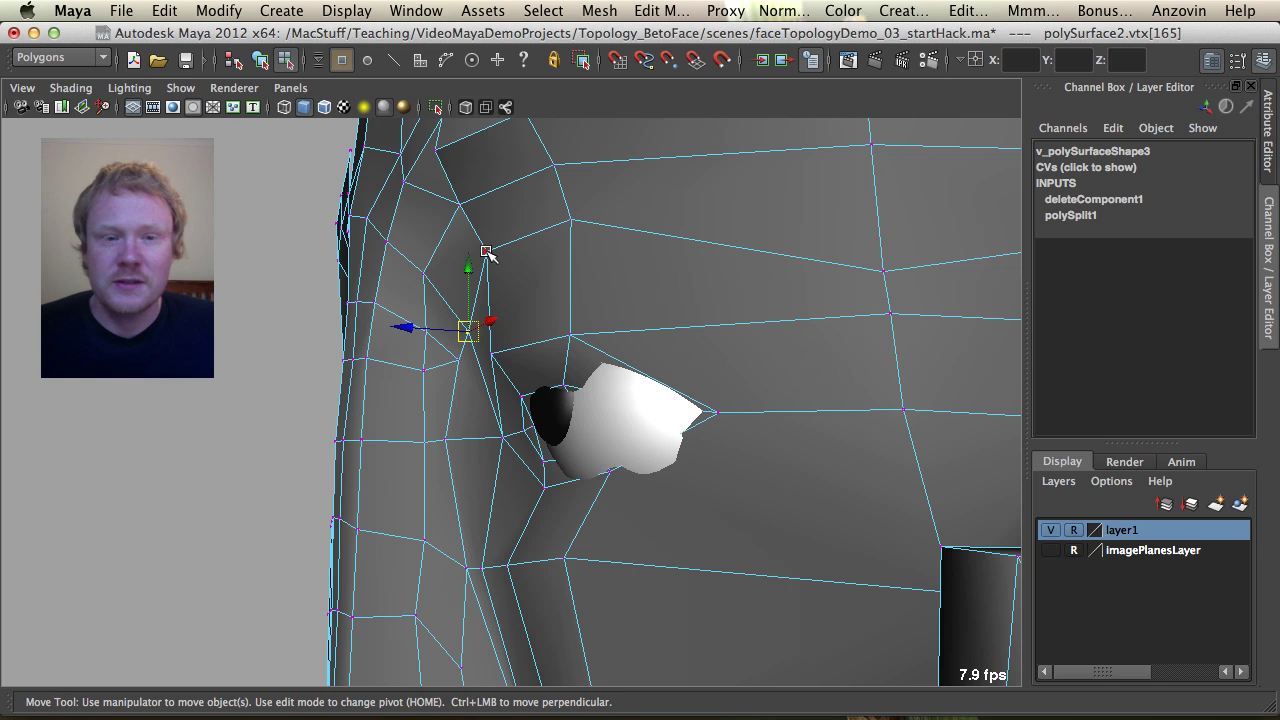
{"action": "left_click", "coordinate": [486, 250]}
{"action": "left_click", "coordinate": [467, 331], "text": "shift"}
{"action": "left_click", "coordinate": [491, 354], "text": "shift"}
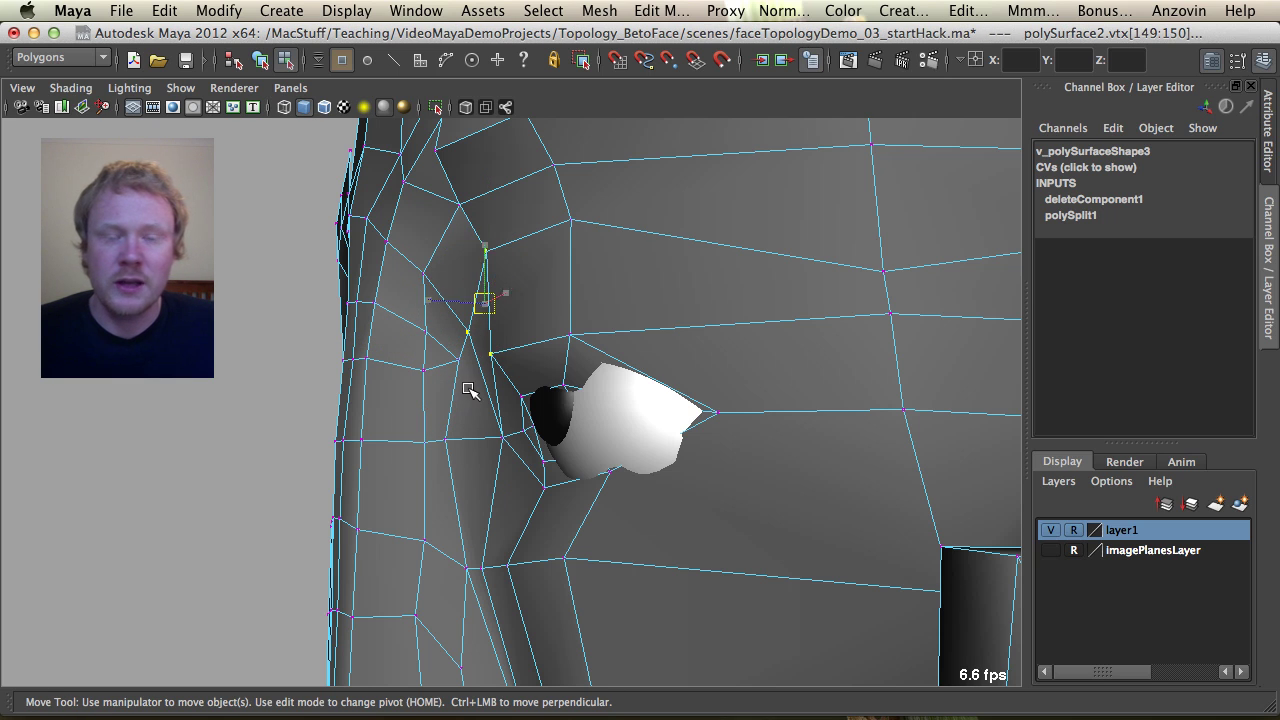
{"action": "middle_click_drag", "start_coordinate": [469, 389], "coordinate": [491, 391]}
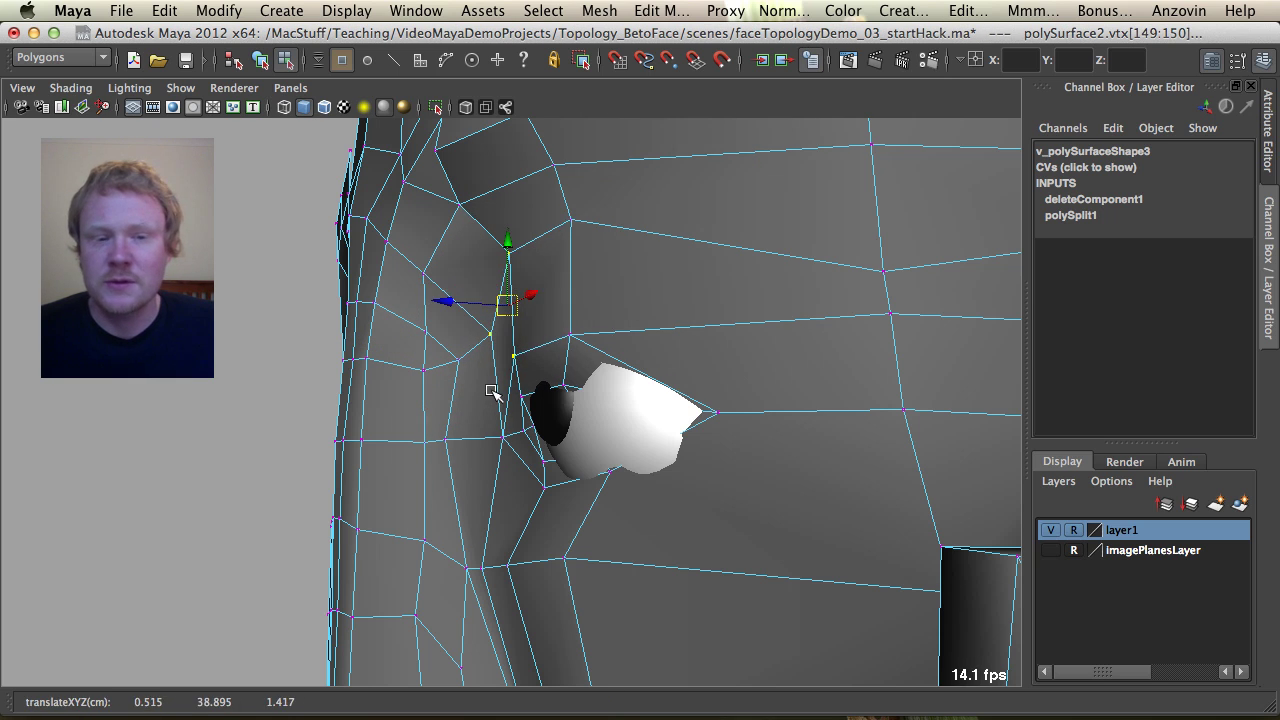
{"action": "left_click", "coordinate": [448, 436]}
{"action": "middle_click_drag", "start_coordinate": [449, 443], "coordinate": [463, 455]}
Reposition the forehead vertices above the brow to even out the edge flow.
{"action": "left_click_drag", "start_coordinate": [467, 455], "coordinate": [582, 405], "text": "alt"}
{"action": "middle_click_drag", "start_coordinate": [524, 155], "coordinate": [509, 297], "text": "alt"}
{"action": "right_click_drag", "start_coordinate": [509, 297], "coordinate": [463, 309], "text": "alt"}
{"action": "left_click_drag", "start_coordinate": [463, 309], "coordinate": [486, 334], "text": "alt"}
{"action": "left_click", "coordinate": [495, 313]}
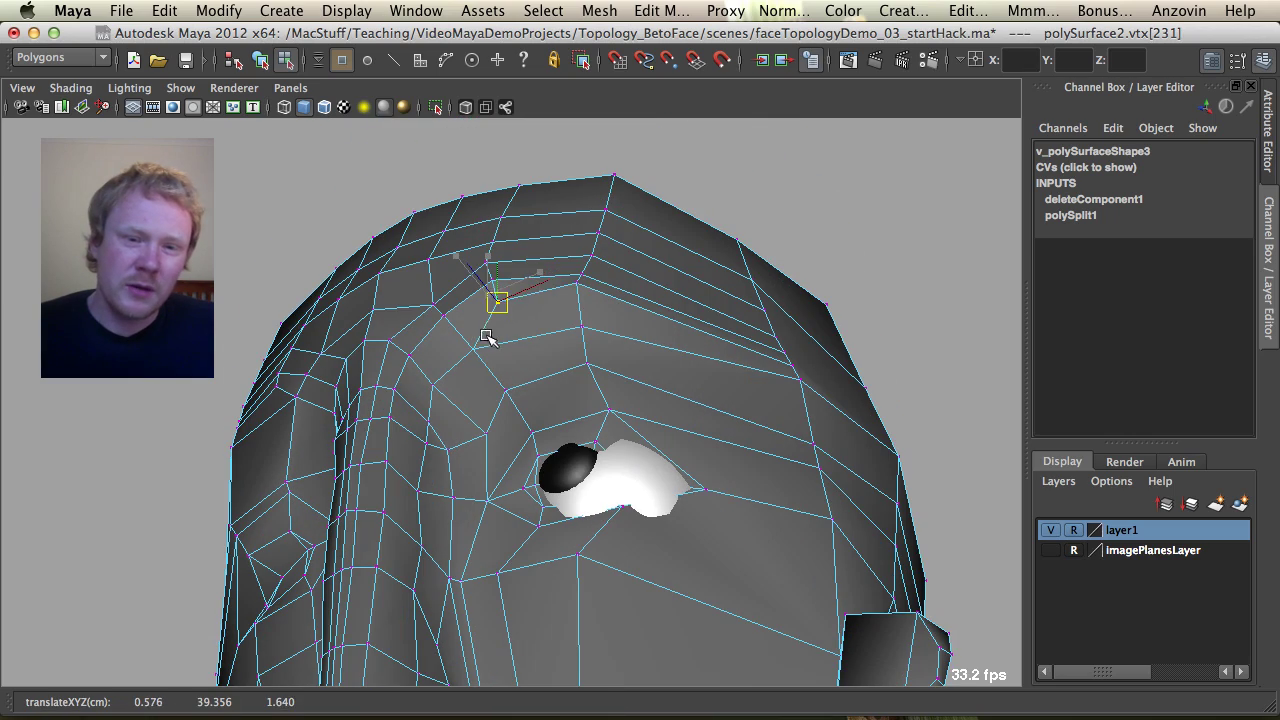
{"action": "key", "text": "q"}
{"action": "key", "text": "w"}
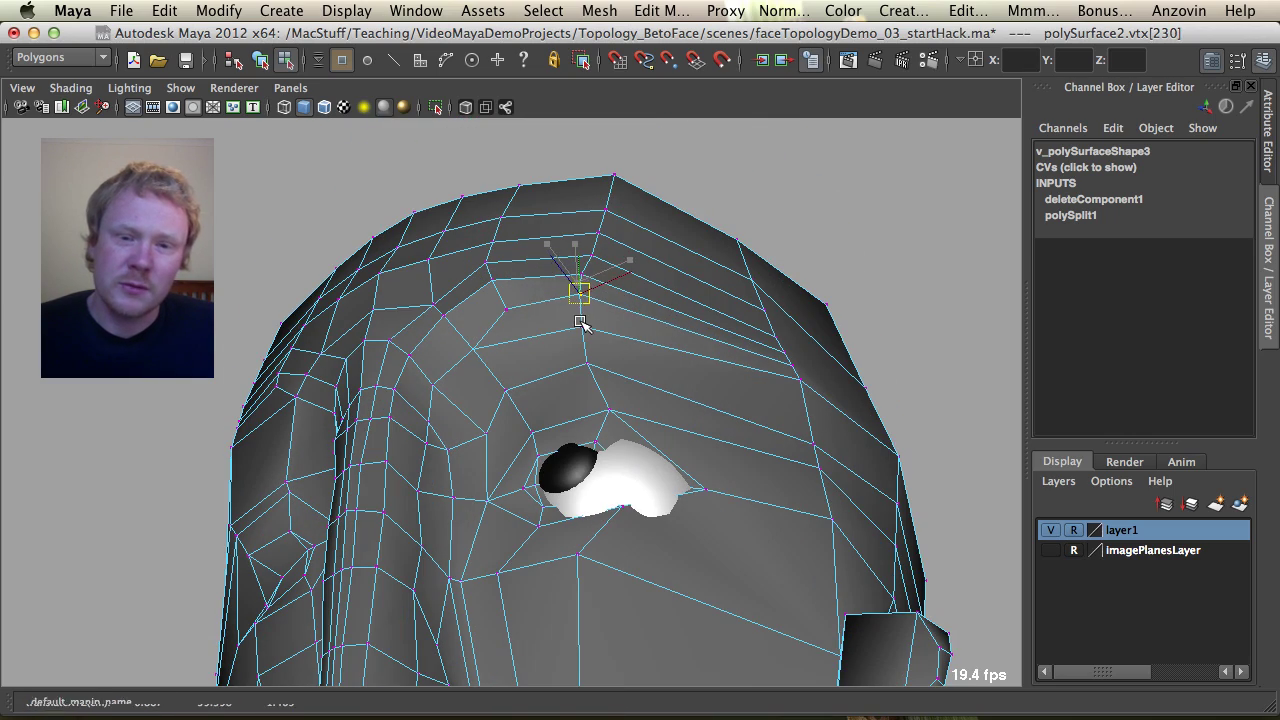
Return to object mode and delete the head mesh's construction history.
{"action": "left_click_drag", "start_coordinate": [583, 325], "coordinate": [609, 423], "text": "alt"}
{"action": "scroll", "coordinate": [598, 418], "scroll_direction": "down", "scroll_amount": 3}
{"action": "right_click_drag", "start_coordinate": [598, 418], "coordinate": [531, 414], "text": "alt"}
{"action": "left_click_drag", "start_coordinate": [531, 414], "coordinate": [555, 438], "text": "alt"}
{"action": "left_click", "coordinate": [715, 423]}
{"action": "key", "text": "F8"}
{"action": "key", "text": "alt+m"}
{"action": "key", "text": "alt+shift+d"}
{"action": "left_click", "coordinate": [708, 428]}
{"action": "left_click", "coordinate": [552, 440]}
Split new edges around the inner eye corner, connecting the upper and lower eye vertices through the horizontal edge toward the nose.
{"action": "left_click_drag", "start_coordinate": [469, 463], "coordinate": [499, 470], "text": "alt"}
{"action": "left_click_drag", "start_coordinate": [490, 358], "coordinate": [414, 287], "text": "alt"}
{"action": "middle_click_drag", "start_coordinate": [414, 287], "coordinate": [412, 225], "text": "alt"}
{"action": "right_click_drag", "start_coordinate": [412, 225], "coordinate": [645, 266], "text": "alt"}
{"action": "left_click_drag", "start_coordinate": [622, 266], "coordinate": [502, 392], "text": "alt"}
{"action": "key", "text": "F8"}
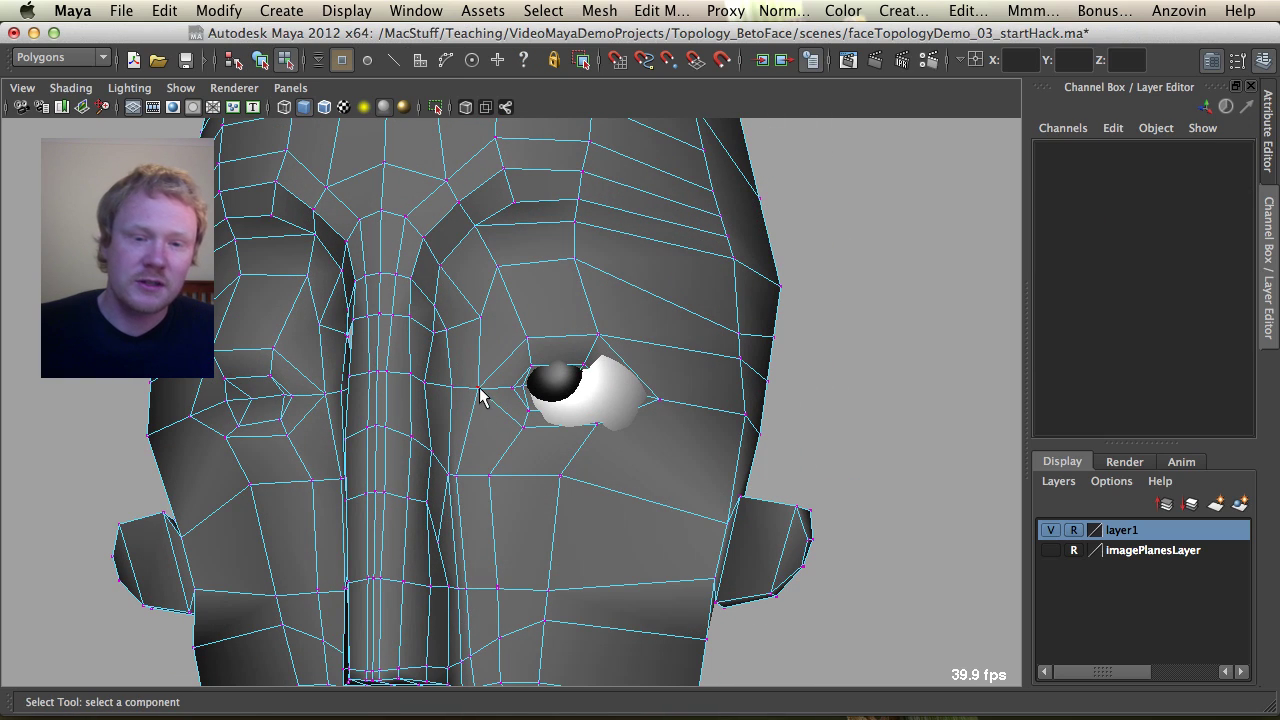
{"action": "left_click", "coordinate": [475, 389]}
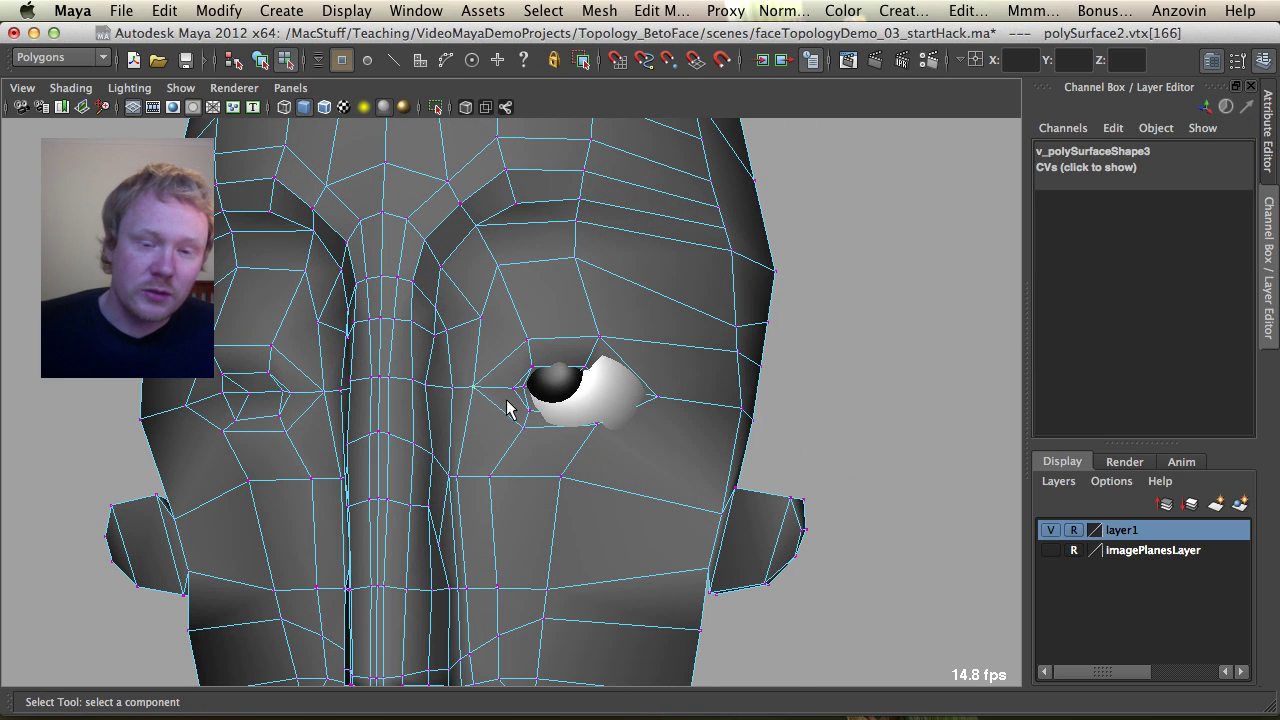
{"action": "left_click_drag", "start_coordinate": [613, 474], "coordinate": [566, 432], "text": "alt"}
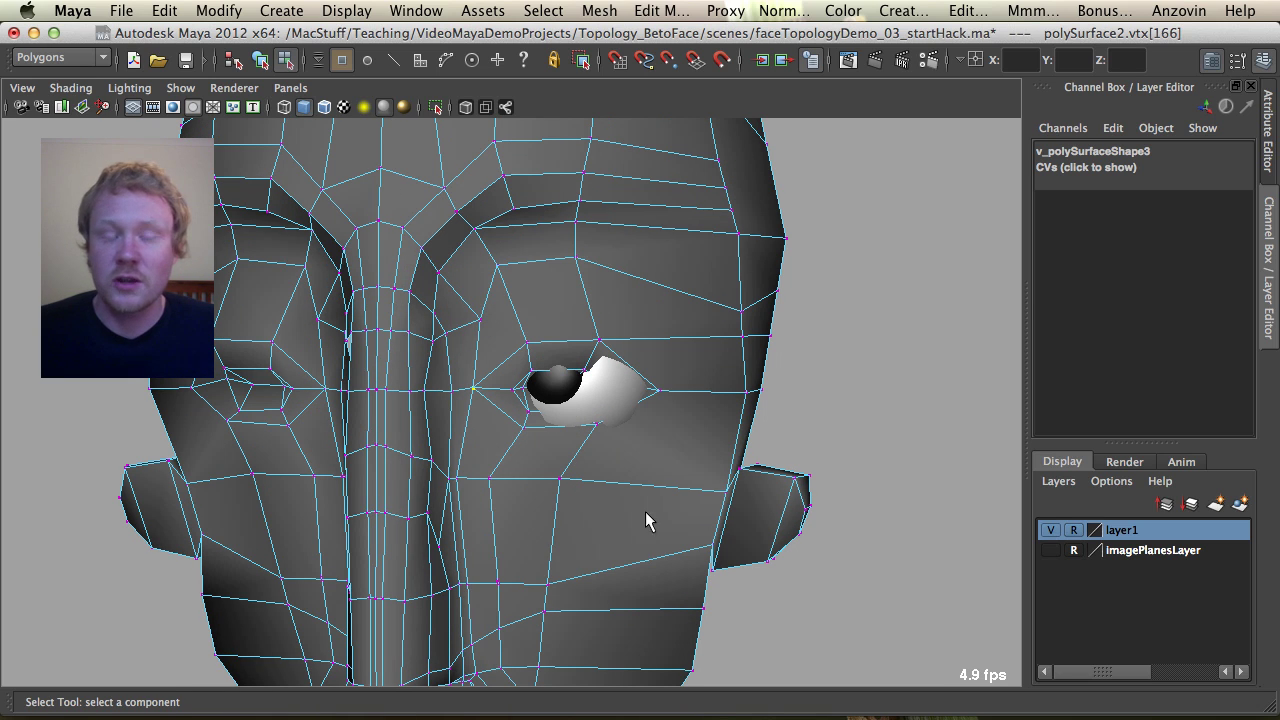
{"action": "left_click_drag", "start_coordinate": [666, 457], "coordinate": [526, 409], "text": "alt"}
{"action": "key", "text": "F8"}
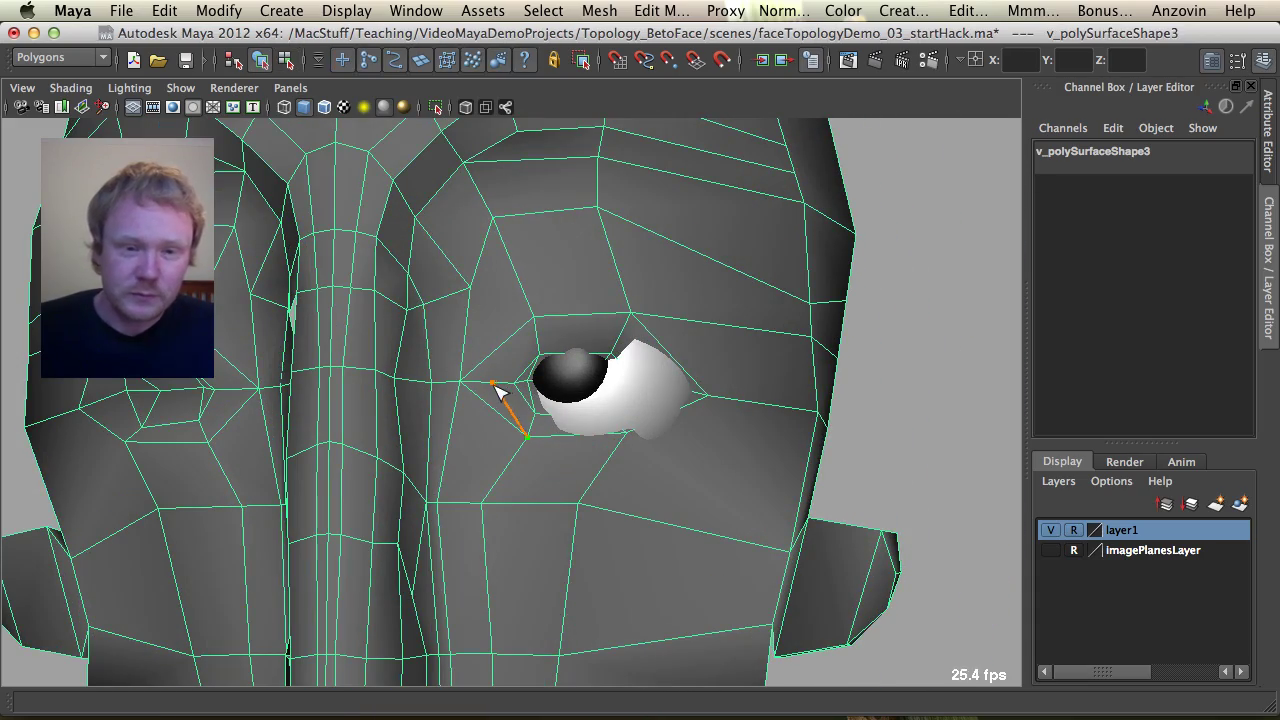
{"action": "key", "text": "Return"}
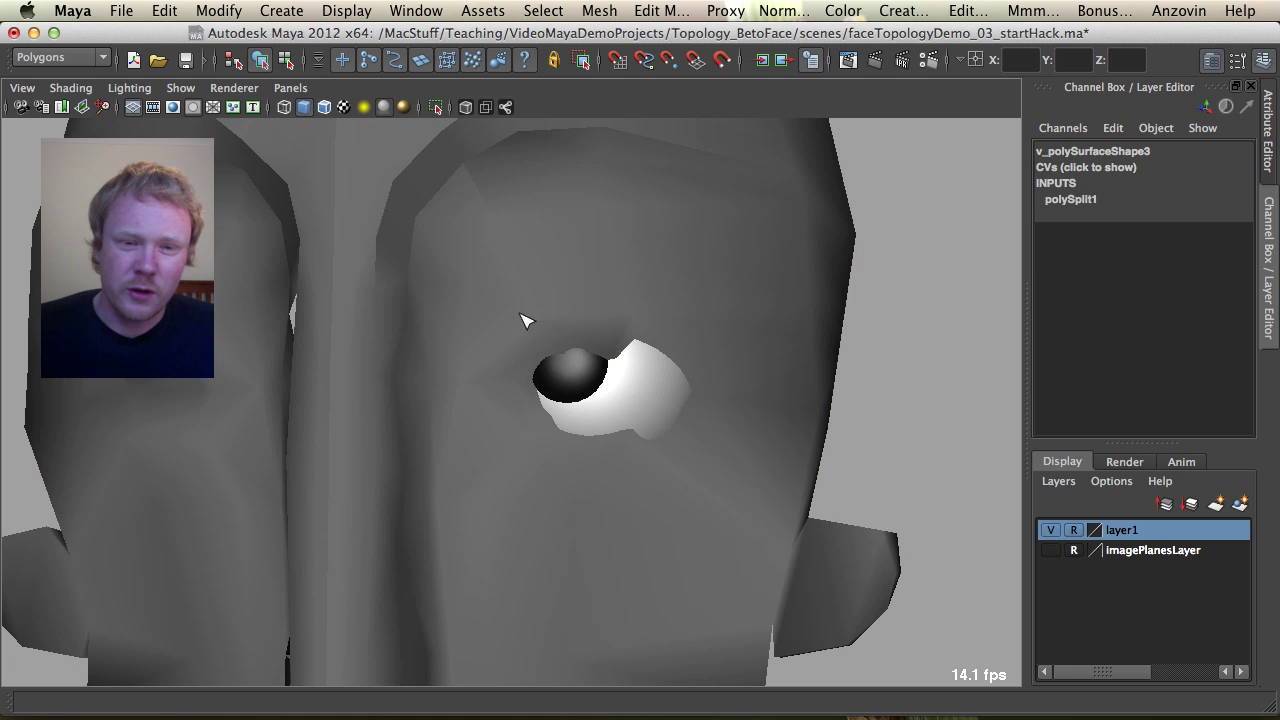
Delete the old diagonal edges between the new split and the side of the nose.
{"action": "left_click", "coordinate": [523, 320]}
{"action": "key", "text": "F10"}
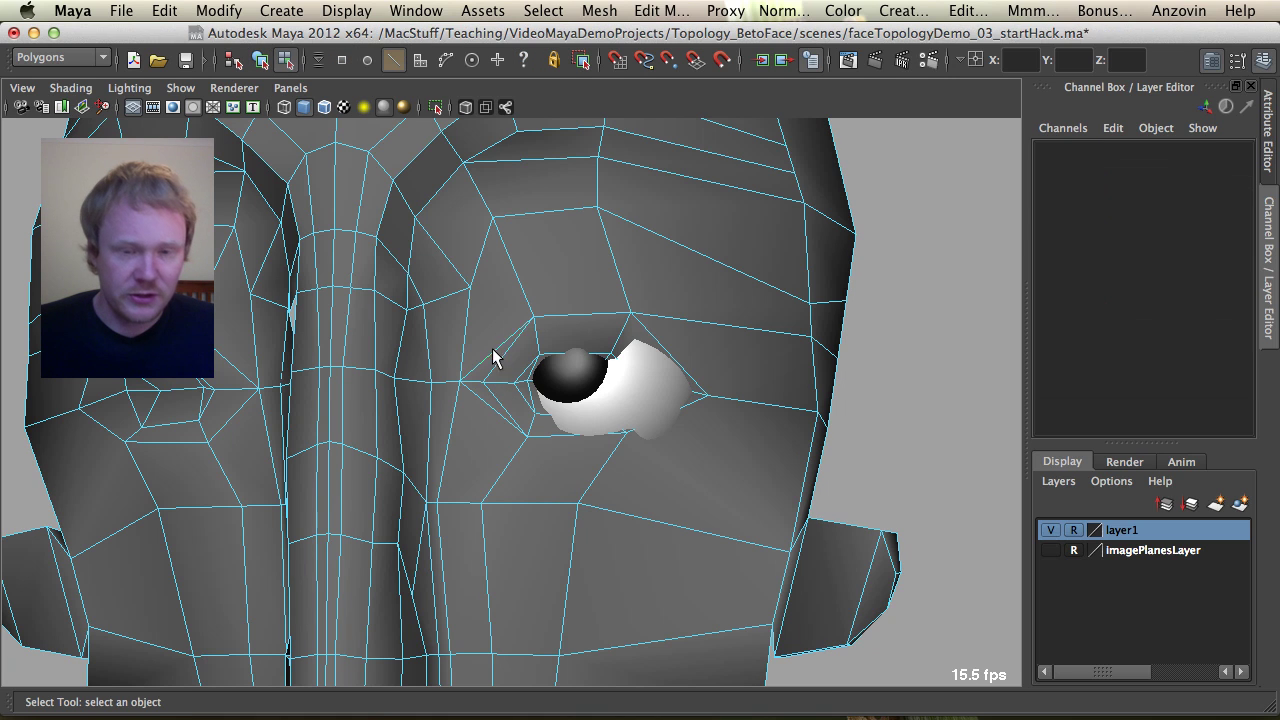
{"action": "left_click", "coordinate": [490, 370]}
{"action": "key", "text": "Delete"}
{"action": "key", "text": "F8"}
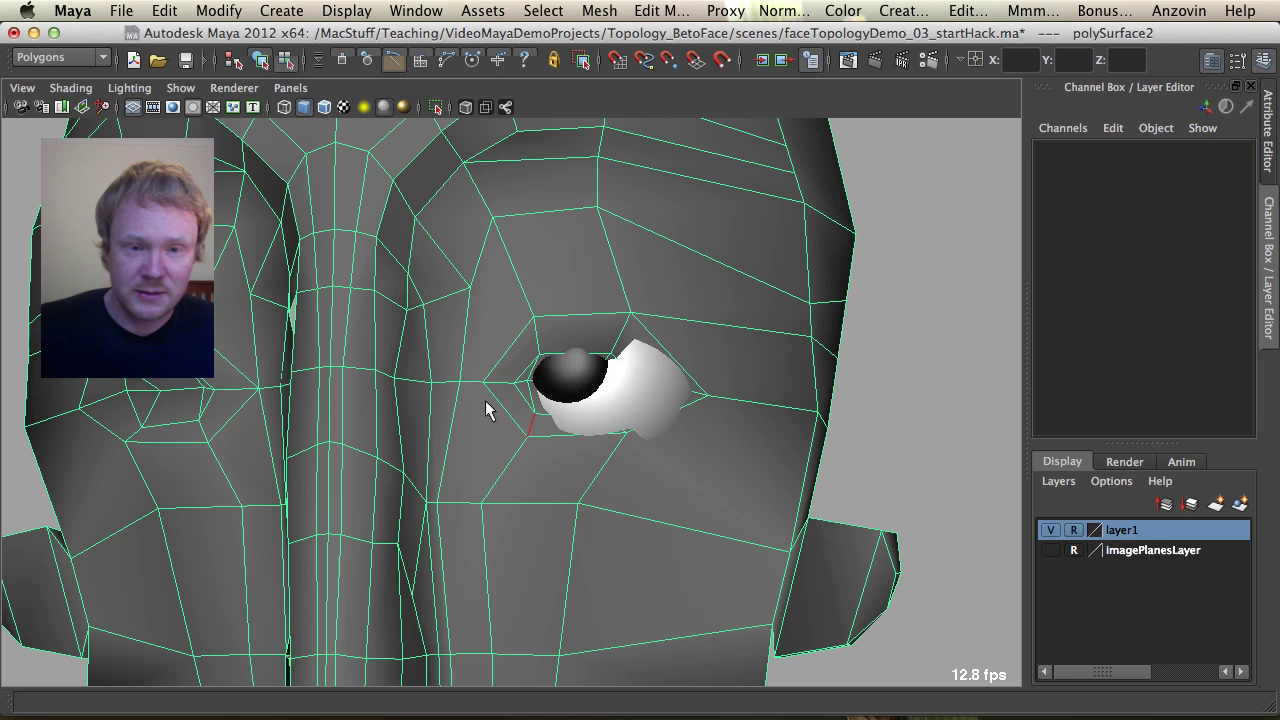
Move the outer vertex under the eye and the cheek vertex beneath it downward.
{"action": "key", "text": "F9"}
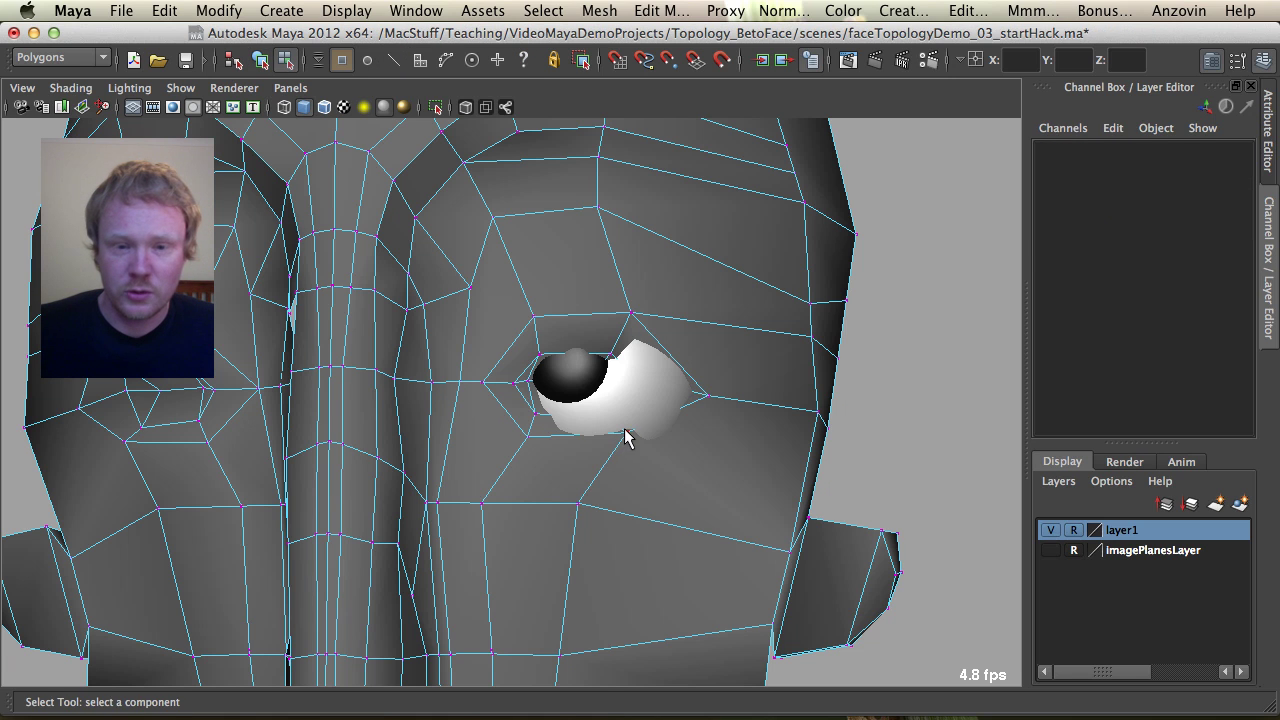
{"action": "left_click", "coordinate": [626, 433]}
{"action": "key", "text": "w"}
{"action": "left_click_drag", "start_coordinate": [627, 434], "coordinate": [634, 456]}
{"action": "key", "text": "q"}
{"action": "left_click", "coordinate": [578, 502]}
{"action": "key", "text": "w"}
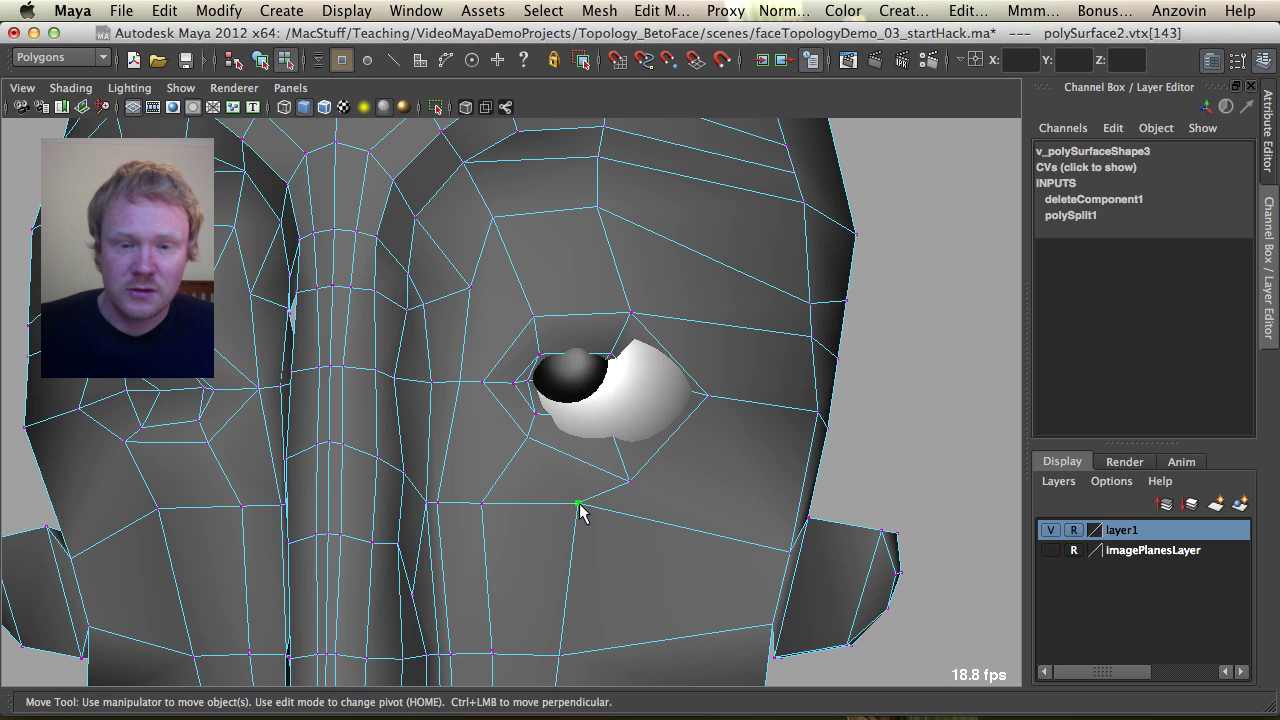
{"action": "left_click_drag", "start_coordinate": [580, 506], "coordinate": [614, 563]}
Lower the outer under-eye vertex further and pull the inner under-eye vertex down to widen the ring around the eye.
{"action": "key", "text": "q"}
{"action": "left_click", "coordinate": [627, 482]}
{"action": "key", "text": "w"}
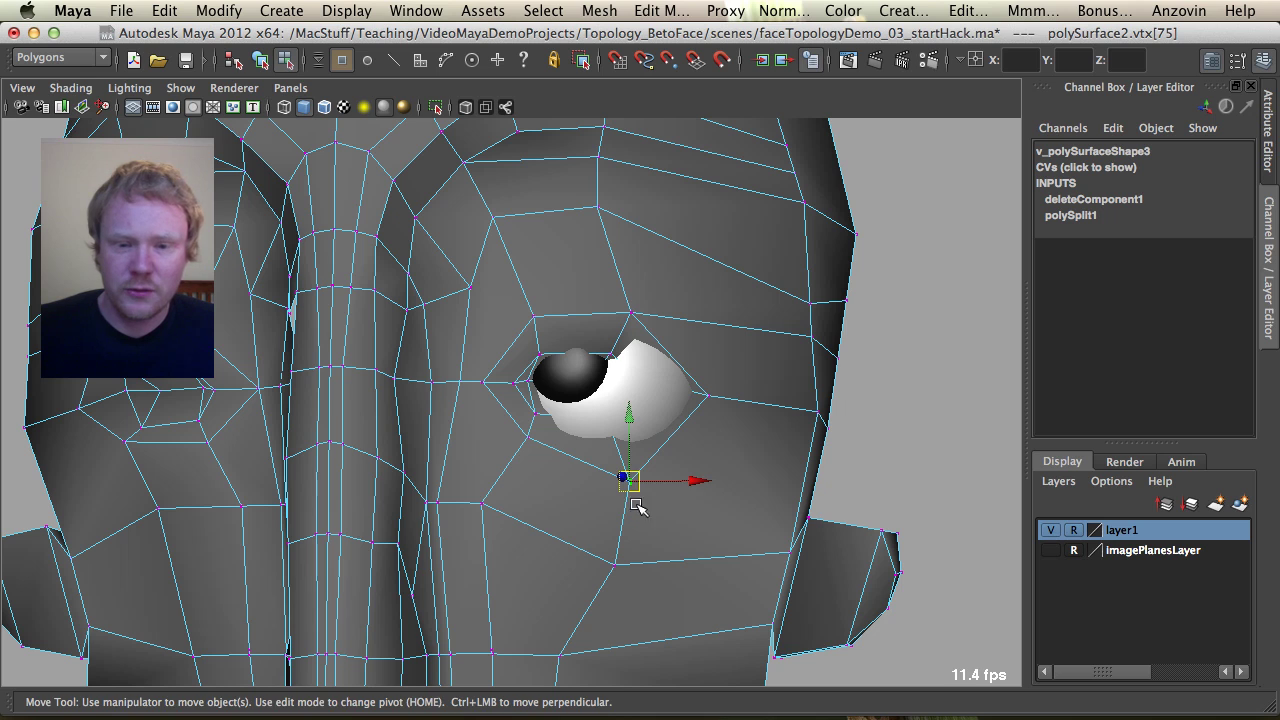
{"action": "left_click_drag", "start_coordinate": [633, 490], "coordinate": [638, 531]}
{"action": "key", "text": "q"}
{"action": "left_click", "coordinate": [526, 439]}
{"action": "key", "text": "w"}
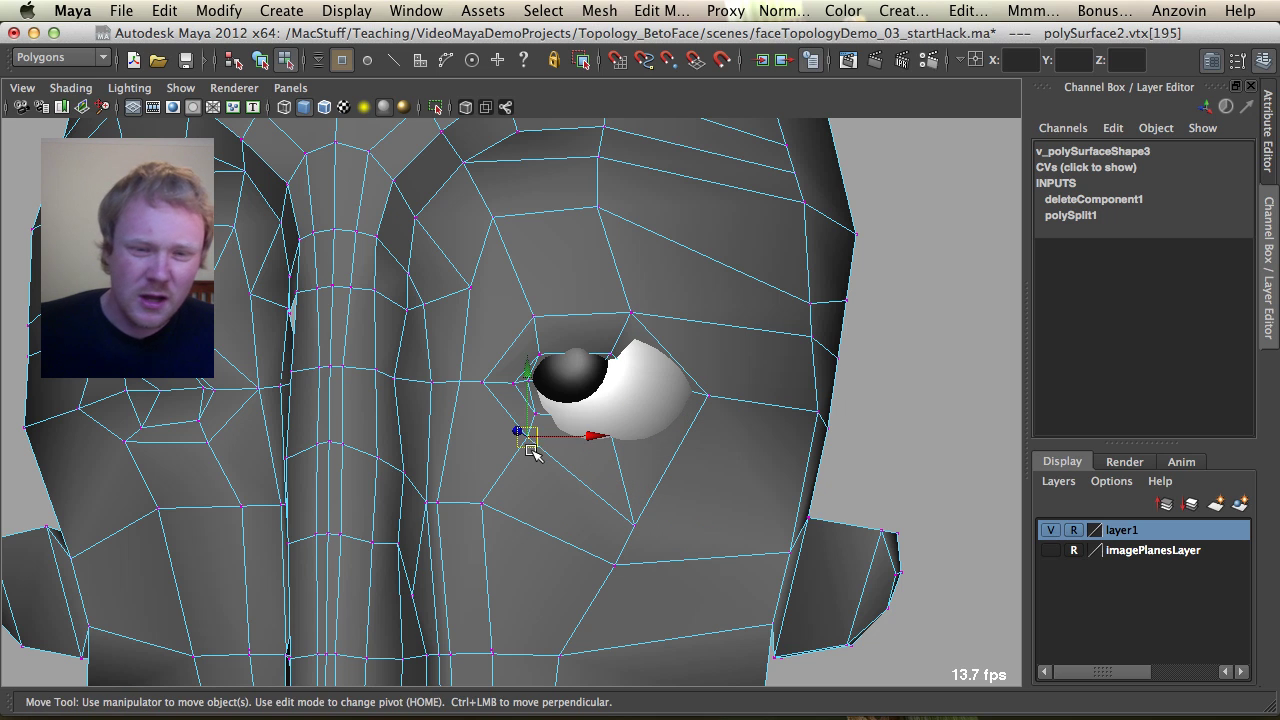
{"action": "left_click_drag", "start_coordinate": [522, 446], "coordinate": [510, 497]}
Raise the two vertices above the eye and nudge the inner-corner ring vertex toward the nose.
{"action": "key", "text": "q"}
{"action": "left_click", "coordinate": [534, 317]}
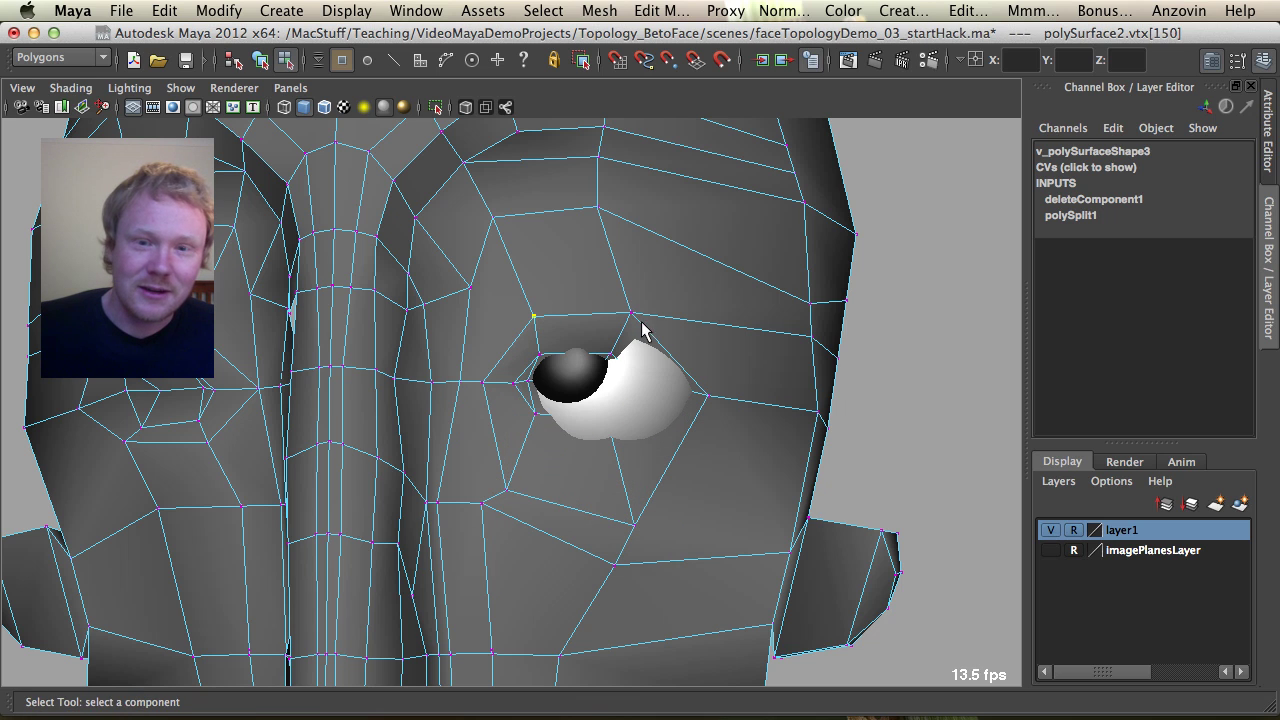
{"action": "left_click", "coordinate": [631, 315], "text": "shift"}
{"action": "key", "text": "w"}
{"action": "left_click_drag", "start_coordinate": [583, 314], "coordinate": [588, 232]}
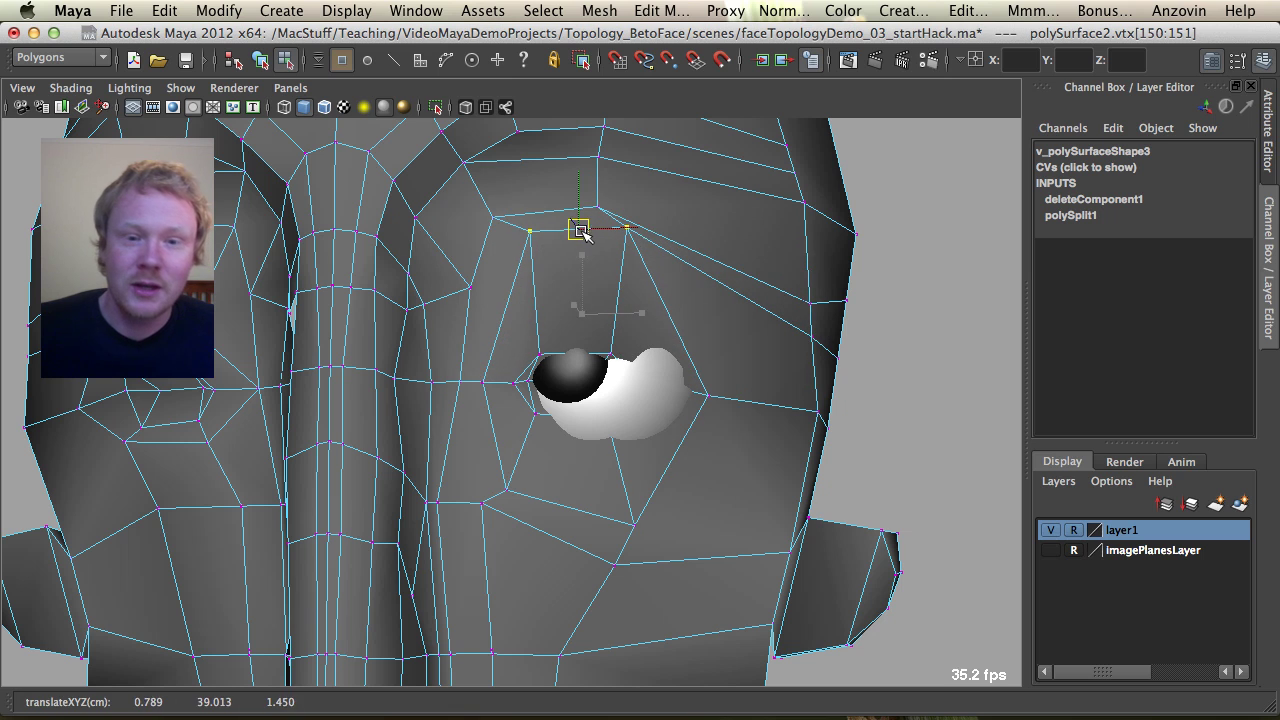
{"action": "key", "text": "q"}
{"action": "left_click", "coordinate": [481, 383]}
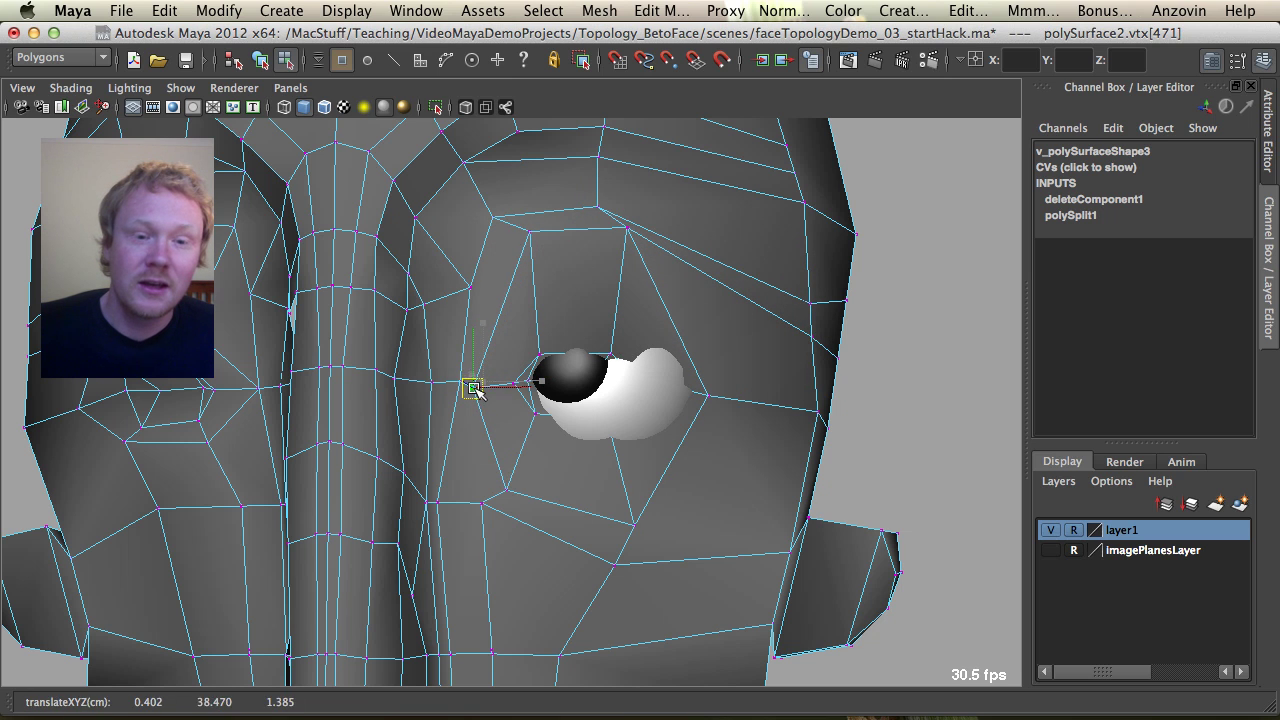
Lower the two cheek vertices beneath the eye ring to make room for the enlarged loop.
{"action": "right_click_drag", "start_coordinate": [557, 440], "coordinate": [503, 510], "text": "alt"}
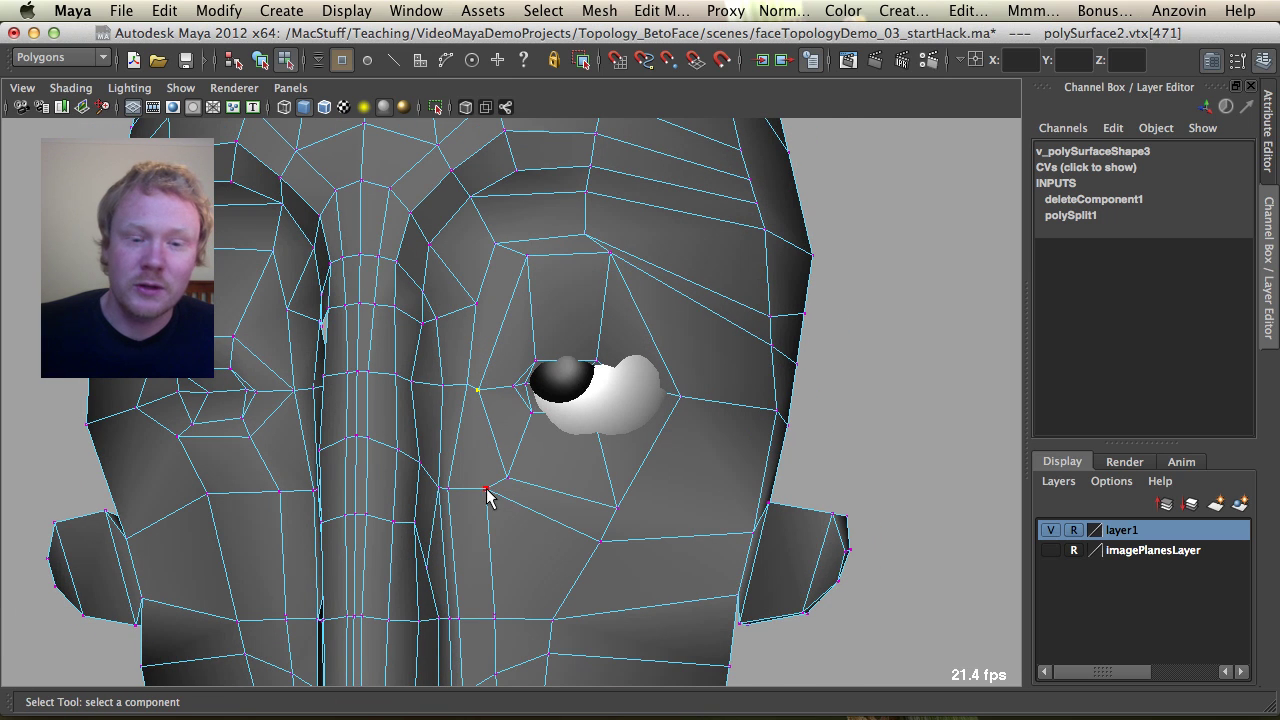
{"action": "left_click", "coordinate": [487, 489]}
{"action": "key", "text": "w"}
{"action": "left_click_drag", "start_coordinate": [487, 489], "coordinate": [498, 550]}
{"action": "key", "text": "q"}
{"action": "left_click", "coordinate": [601, 542]}
{"action": "key", "text": "w"}
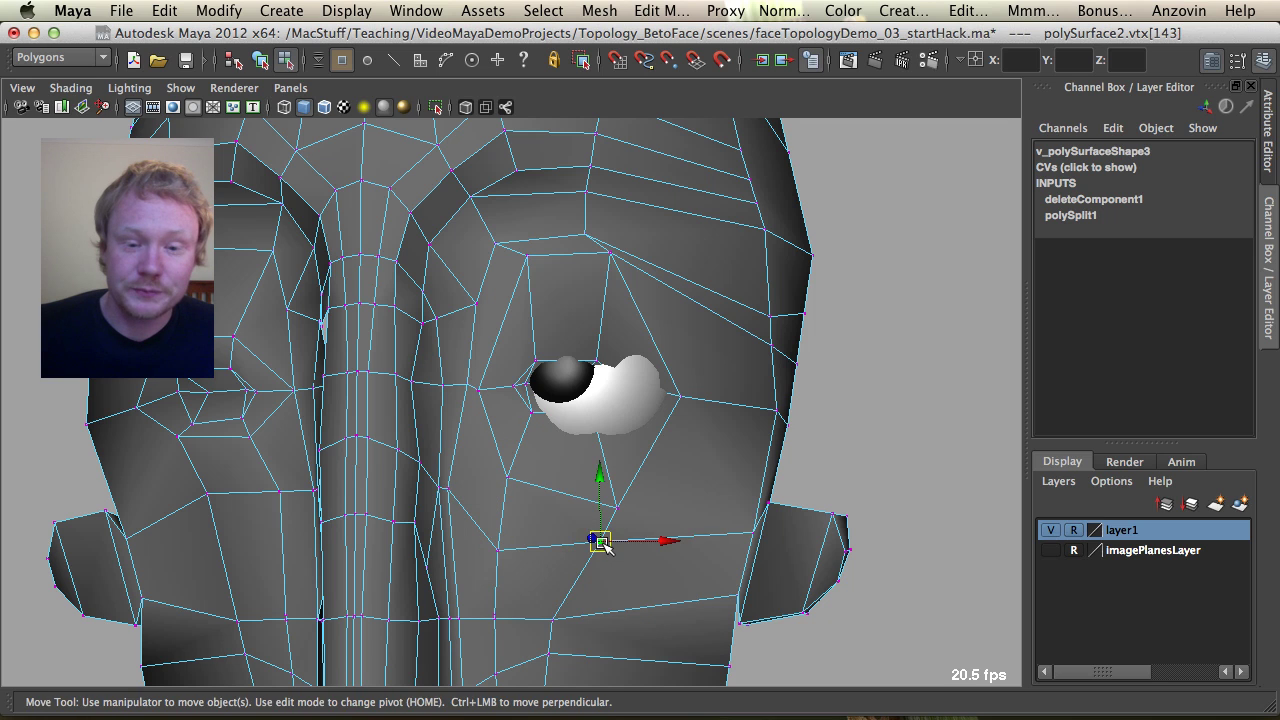
{"action": "left_click_drag", "start_coordinate": [604, 545], "coordinate": [553, 579]}
{"action": "left_click", "coordinate": [499, 554], "text": "shift"}
Turn on soft selection and shift the cheek faces beside the nose to space out the surrounding mesh.
{"action": "left_click", "coordinate": [555, 621]}
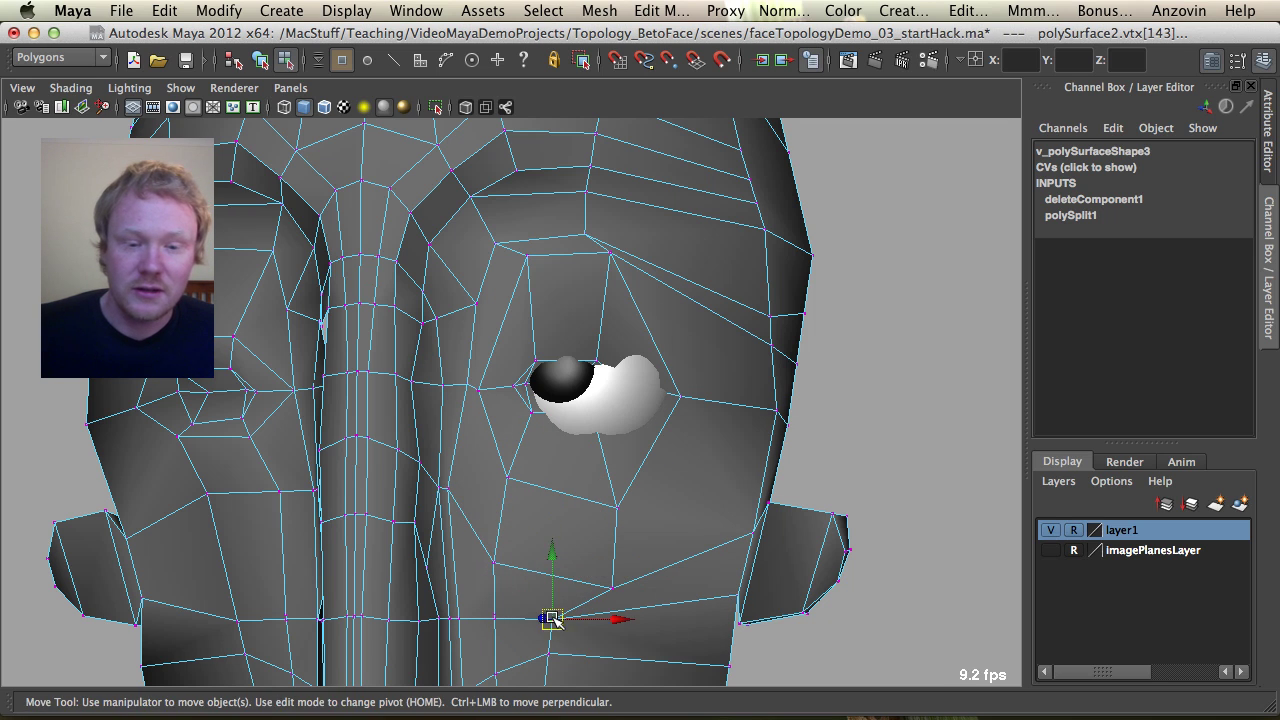
{"action": "right_click_drag", "start_coordinate": [556, 621], "coordinate": [565, 591], "text": "alt"}
{"action": "middle_click_drag", "start_coordinate": [525, 536], "coordinate": [531, 384], "text": "alt"}
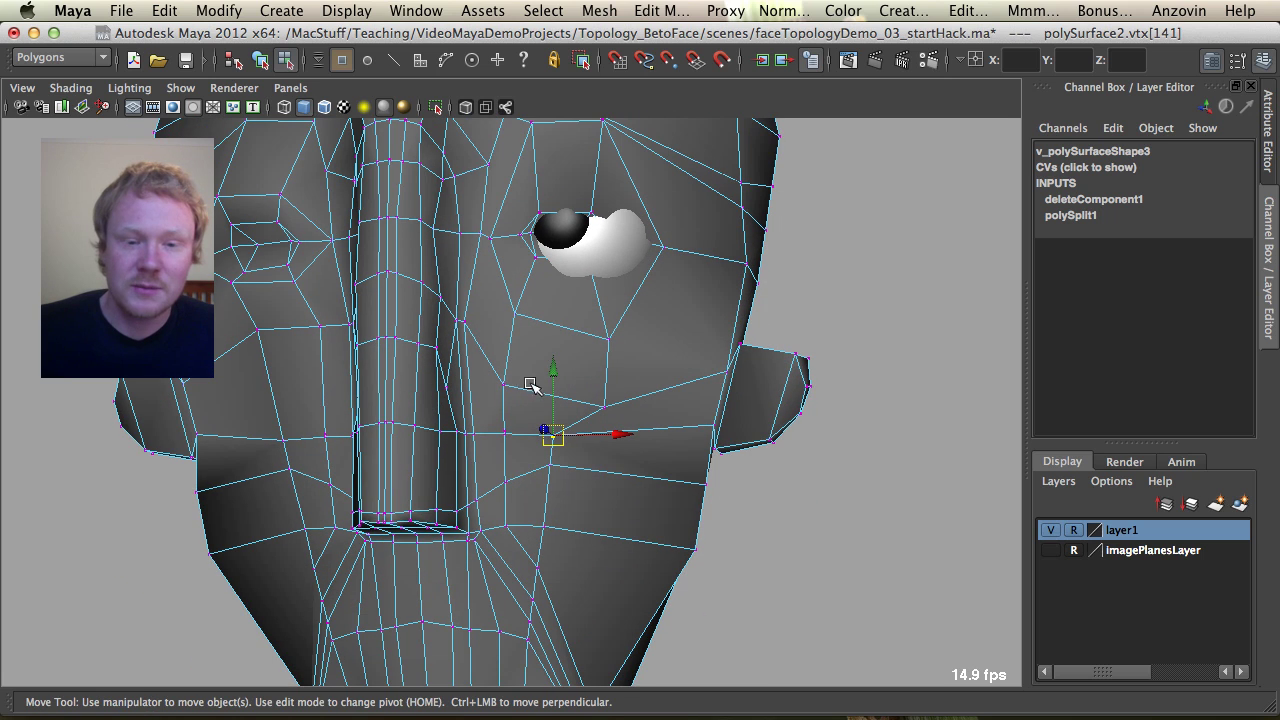
{"action": "left_click", "coordinate": [533, 459]}
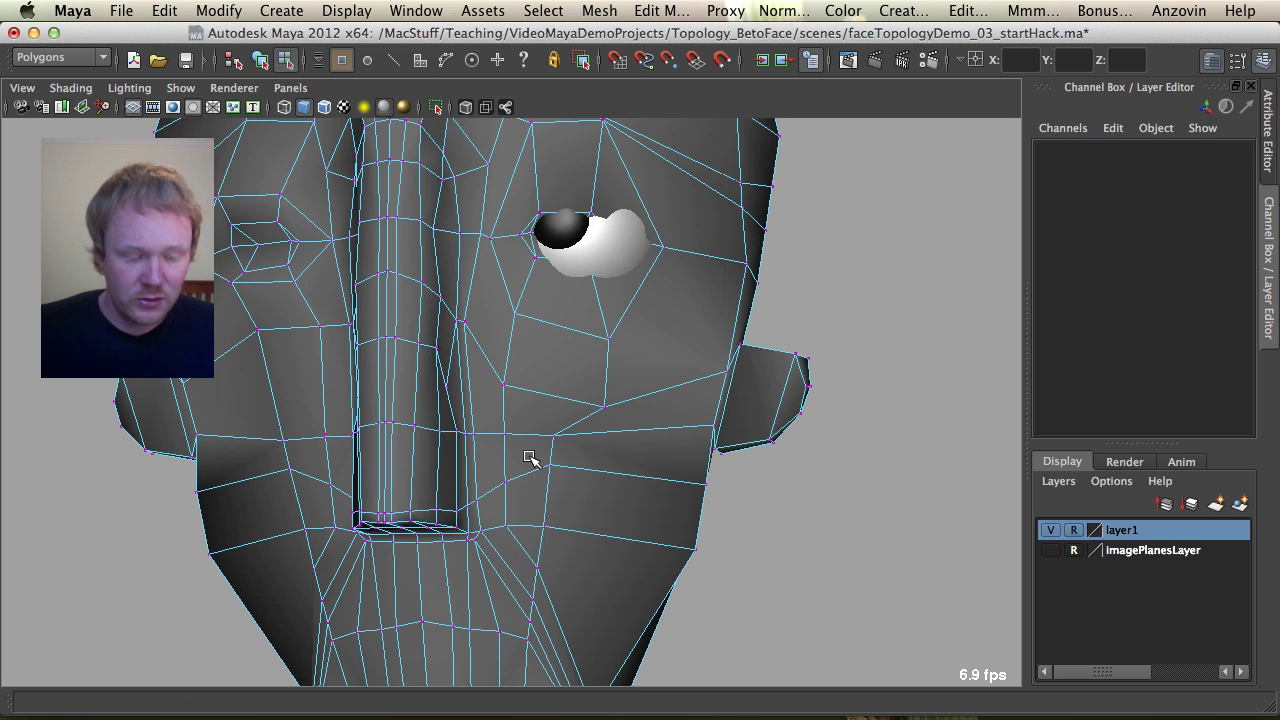
{"action": "key", "text": "F11"}
{"action": "left_click", "coordinate": [529, 455]}
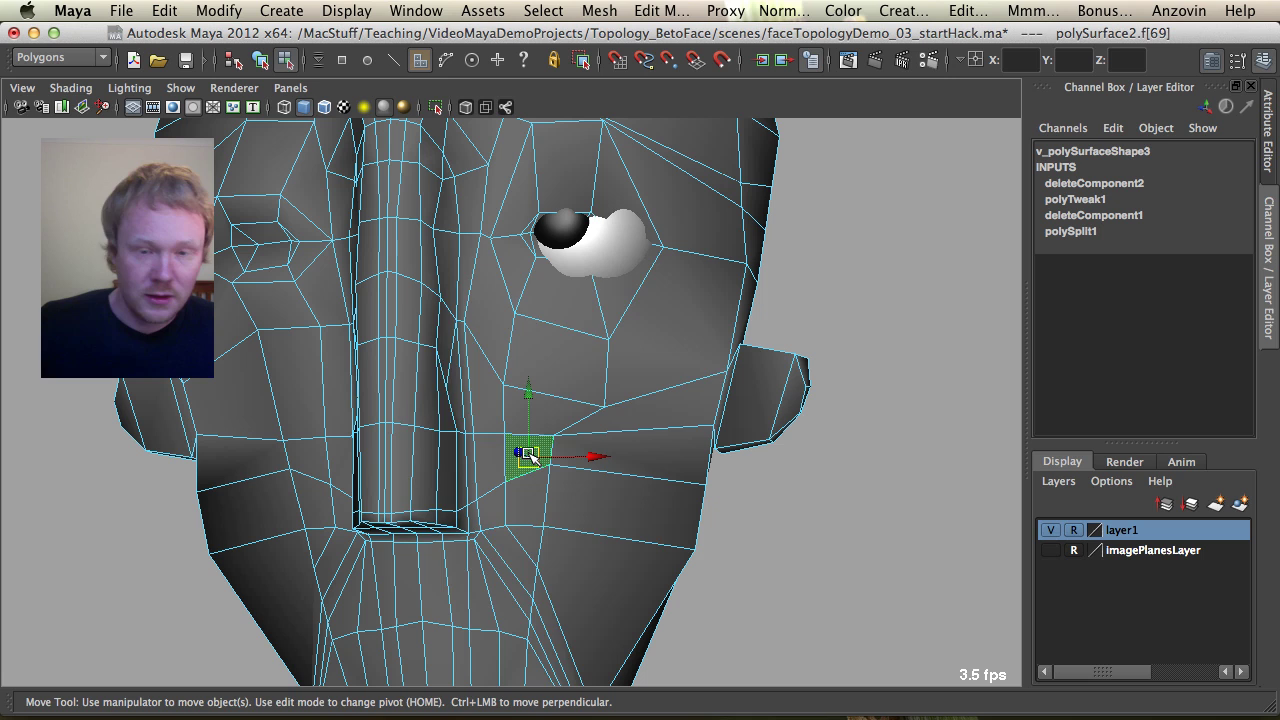
{"action": "key", "text": "b"}
{"action": "mouse_move", "coordinate": [529, 452]}
{"action": "left_mouse_down"}
{"action": "mouse_move", "coordinate": [515, 443]}
{"action": "mouse_move", "coordinate": [543, 466]}
{"action": "mouse_move", "coordinate": [532, 472]}
{"action": "left_mouse_up"}
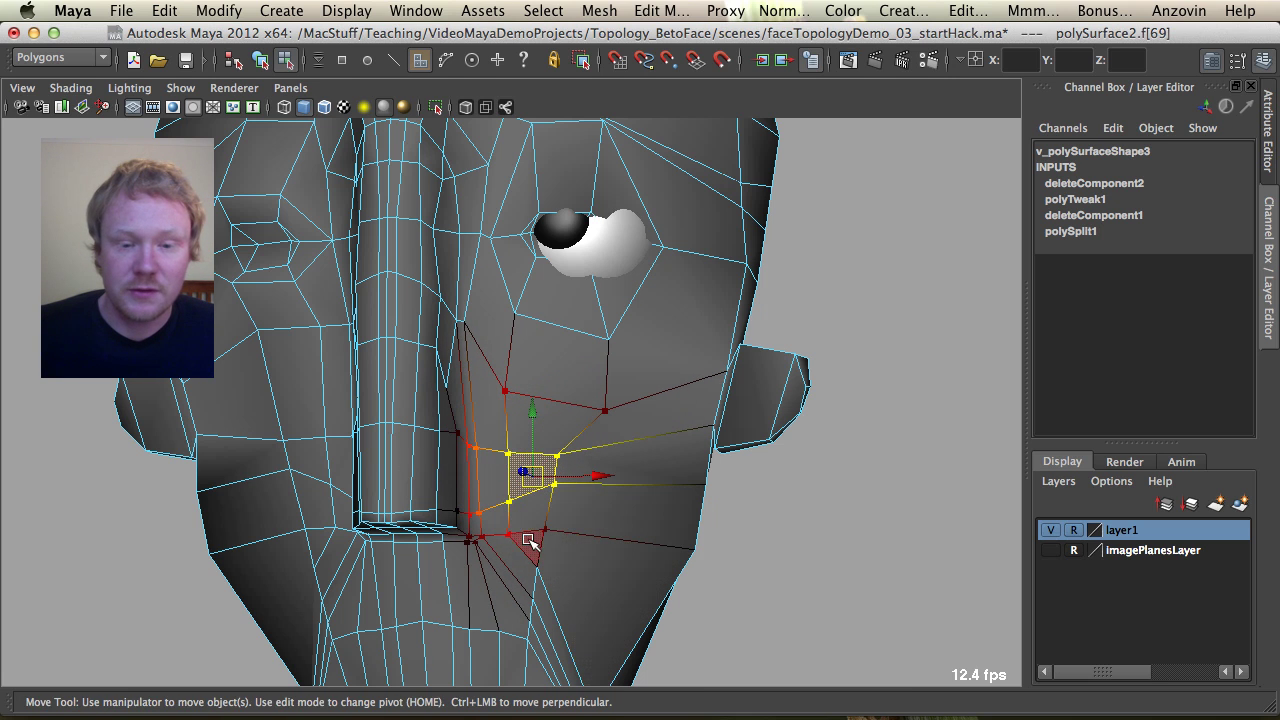
{"action": "left_click", "coordinate": [528, 540]}
{"action": "left_click_drag", "start_coordinate": [527, 543], "coordinate": [558, 552]}
{"action": "key", "text": "F8"}
Turn off soft selection and lower the inner and outer vertices of the ring under the eye.
{"action": "middle_click_drag", "start_coordinate": [557, 370], "coordinate": [559, 527], "text": "alt"}
{"action": "key", "text": "F9"}
{"action": "left_click_drag", "start_coordinate": [495, 479], "coordinate": [494, 515]}
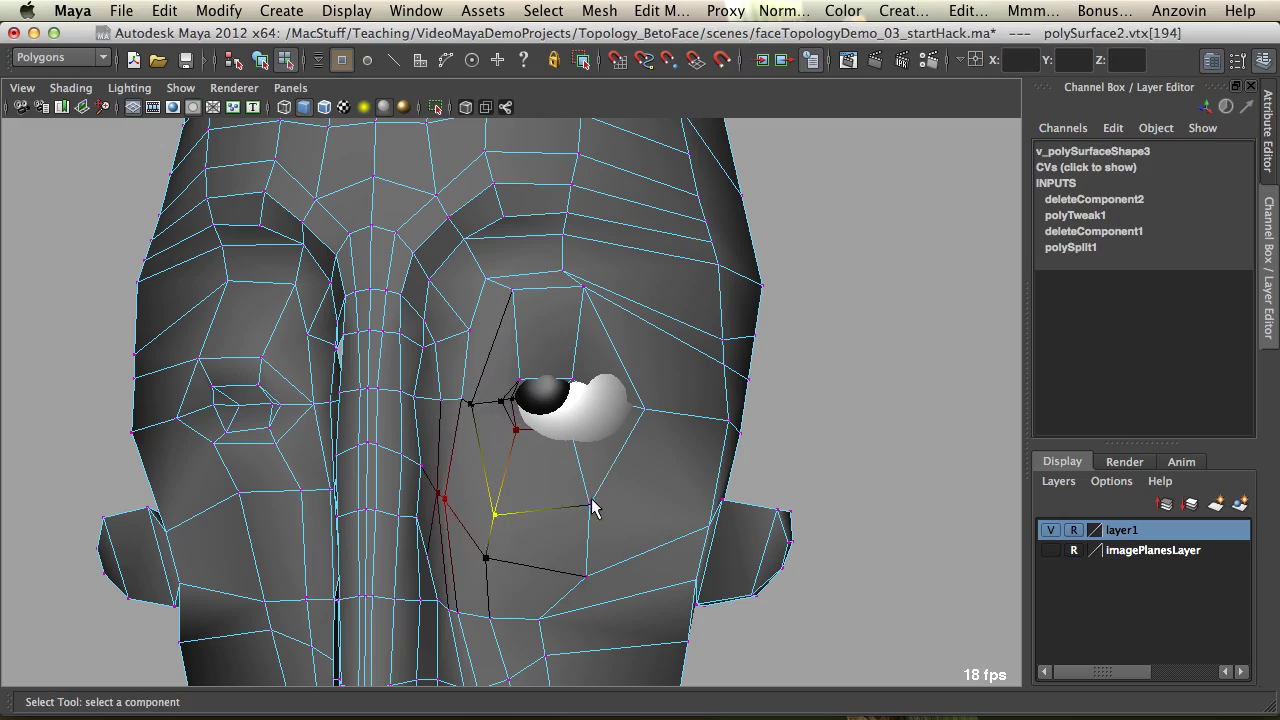
{"action": "key", "text": "b"}
{"action": "left_click_drag", "start_coordinate": [590, 504], "coordinate": [592, 536]}
Spread the three vertices under the brow up and away from the eye, and return to object mode.
{"action": "left_click_drag", "start_coordinate": [562, 270], "coordinate": [583, 250]}
{"action": "left_click_drag", "start_coordinate": [486, 278], "coordinate": [478, 261]}
{"action": "left_click_drag", "start_coordinate": [470, 330], "coordinate": [452, 309]}
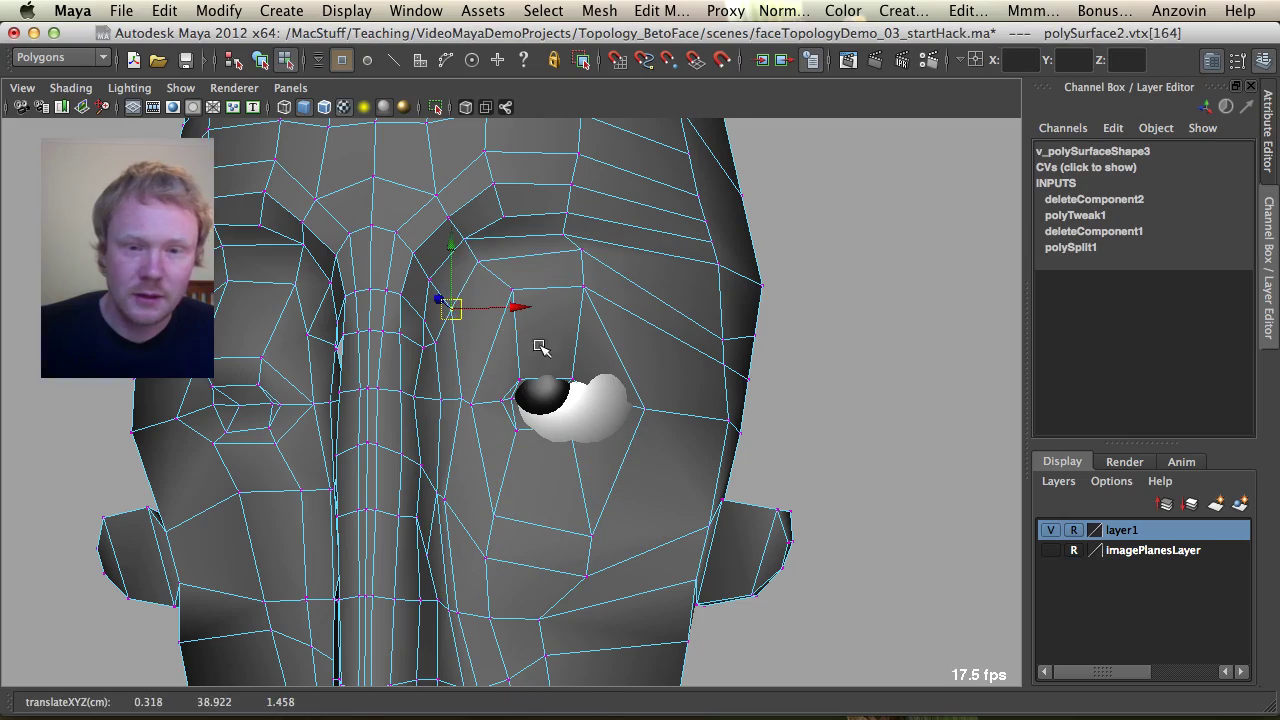
{"action": "left_click_drag", "start_coordinate": [540, 347], "coordinate": [512, 325], "text": "alt"}
{"action": "key", "text": "F8"}
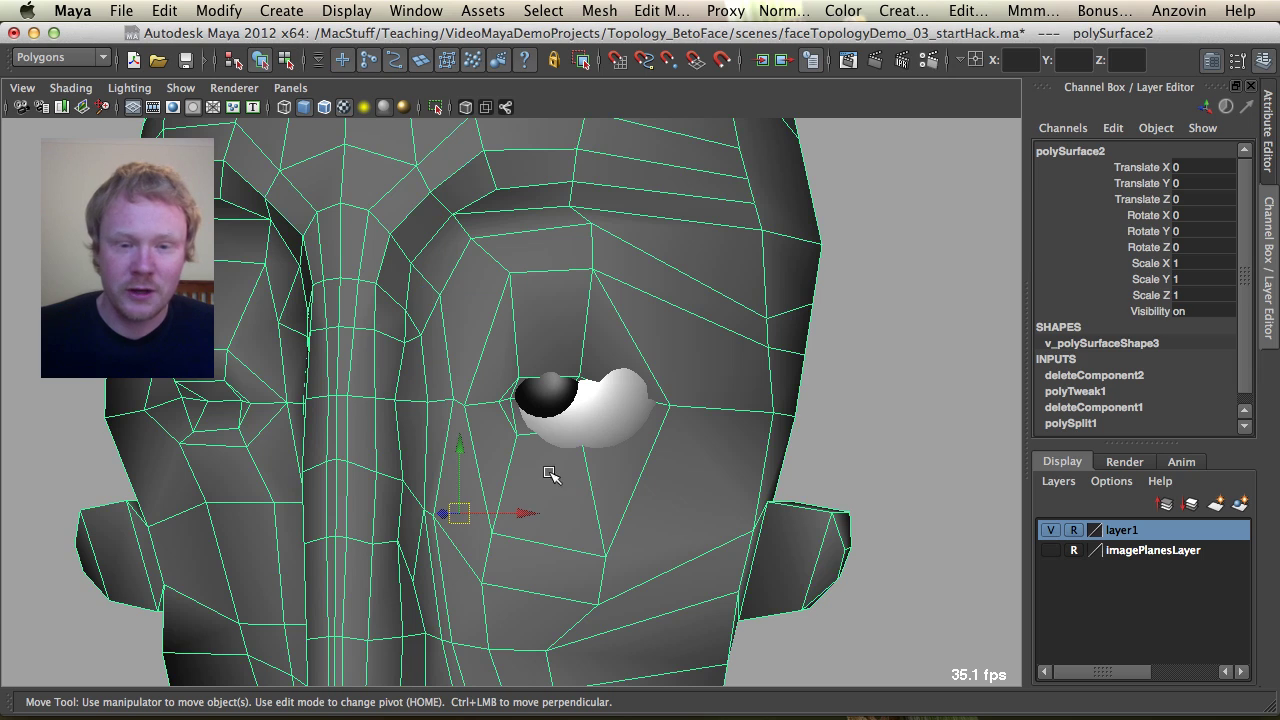
Select the faces covering the eyeball in wireframe display and delete them to open the eye hole.
{"action": "right_click_drag", "start_coordinate": [551, 474], "coordinate": [554, 446], "text": "alt"}
{"action": "key", "text": "F11"}
{"action": "left_click", "coordinate": [504, 409]}
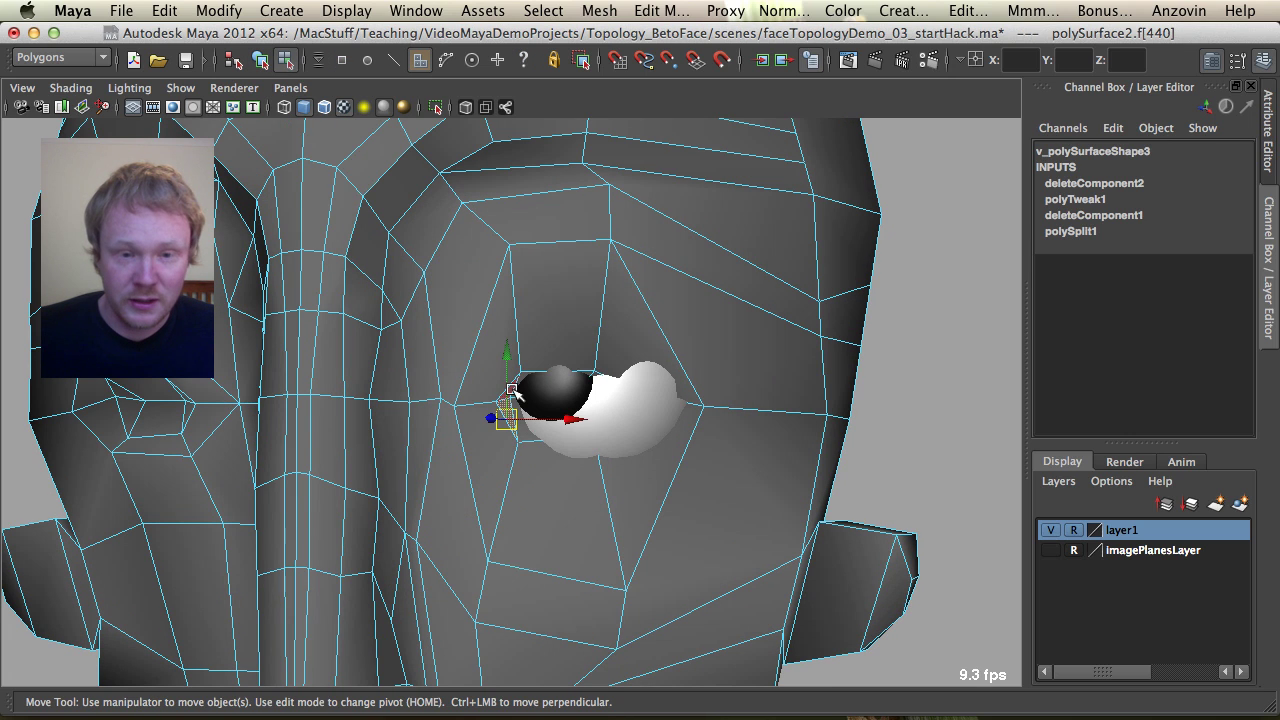
{"action": "key", "text": "4"}
{"action": "left_click", "coordinate": [534, 387], "text": "shift"}
{"action": "left_click", "coordinate": [602, 389], "text": "shift"}
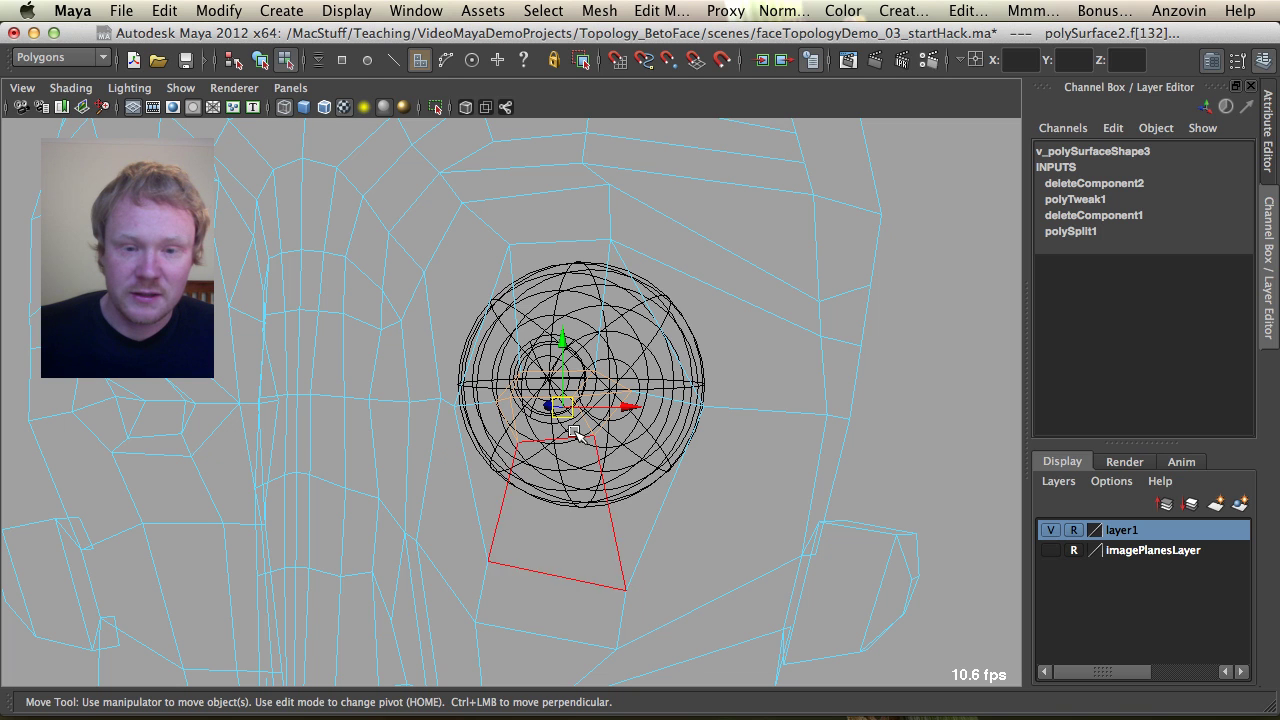
{"action": "left_click", "coordinate": [583, 423], "text": "shift"}
{"action": "key", "text": "Delete"}
{"action": "key", "text": "F8"}
{"action": "key", "text": "5"}
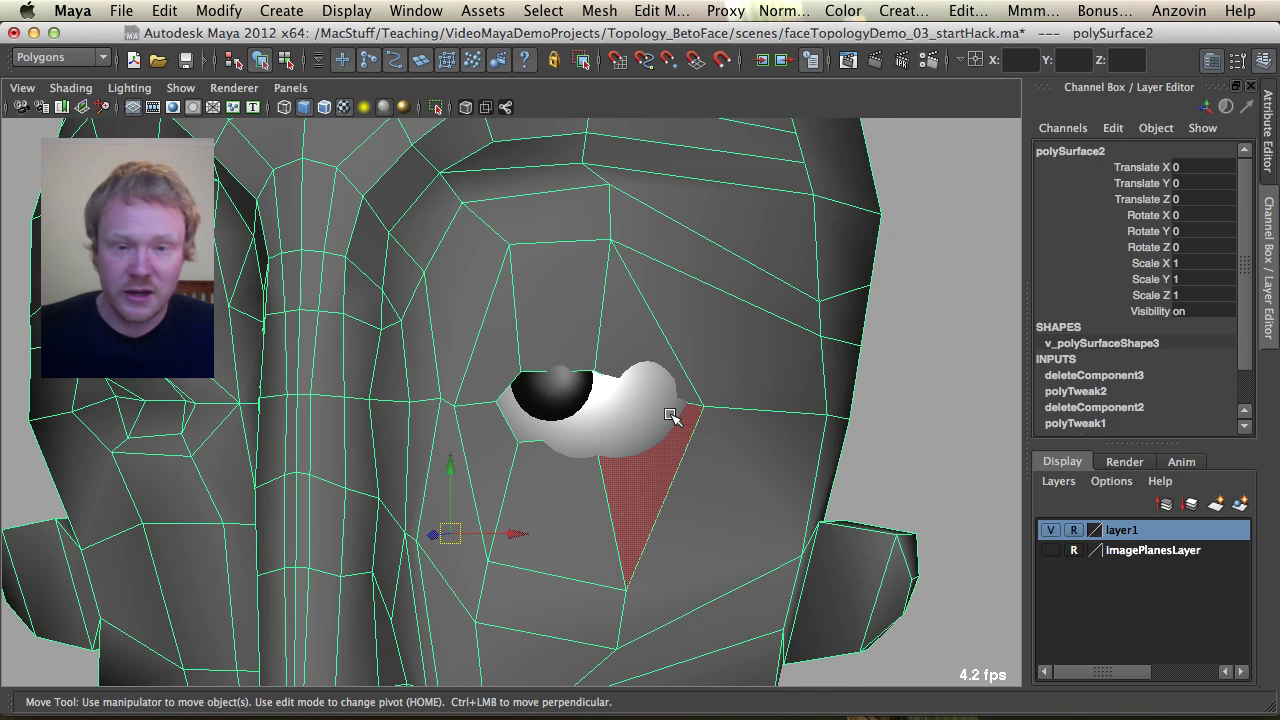
Switch to vertex editing, select the inner-corner vertex of the eye hole and move it against the eyeball's surface.
{"action": "mouse_move", "coordinate": [632, 422]}
{"action": "left_mouse_down", "text": "alt"}
{"action": "mouse_move", "coordinate": [660, 445]}
{"action": "mouse_move", "coordinate": [610, 475]}
{"action": "mouse_move", "coordinate": [651, 473]}
{"action": "mouse_move", "coordinate": [471, 436]}
{"action": "mouse_move", "coordinate": [652, 318]}
{"action": "left_mouse_up", "text": "alt"}
{"action": "key", "text": "F9"}
{"action": "key", "text": "4"}
{"action": "key", "text": "q"}
{"action": "key", "text": "5"}
{"action": "key", "text": "4"}
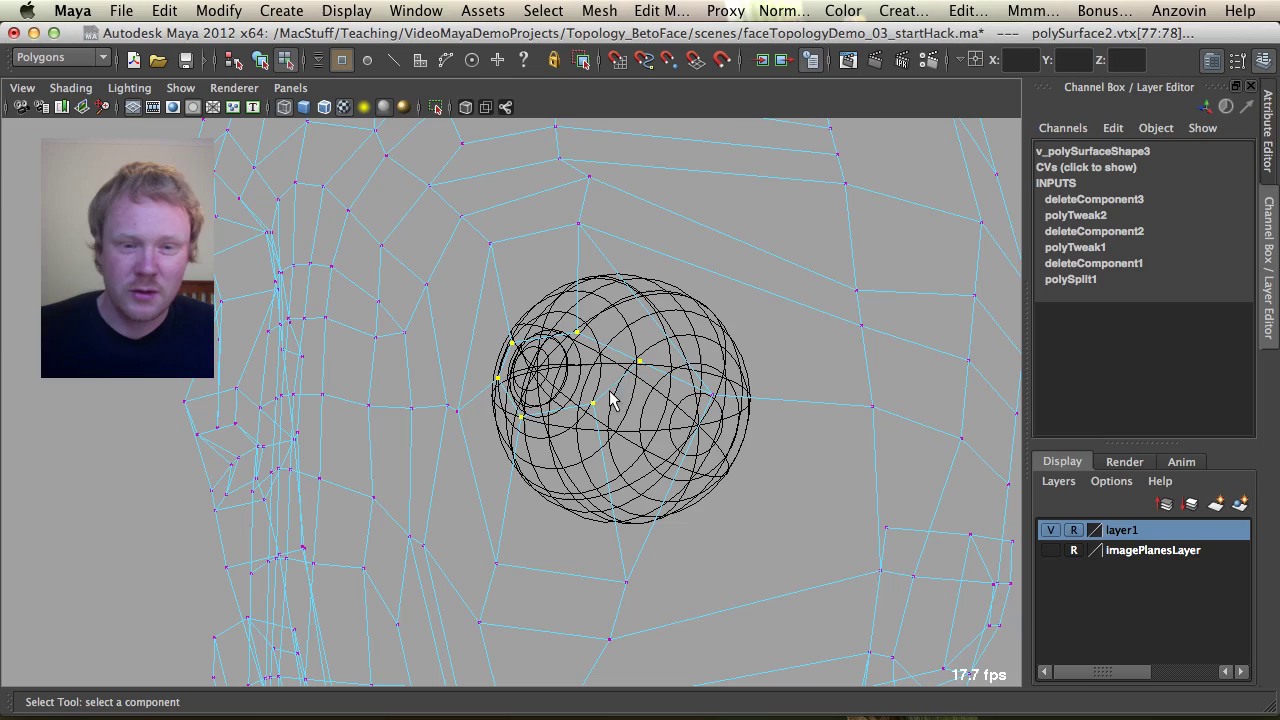
{"action": "mouse_move", "coordinate": [486, 364]}
{"action": "left_mouse_down"}
{"action": "mouse_move", "coordinate": [511, 390]}
{"action": "mouse_move", "coordinate": [648, 434]}
{"action": "left_mouse_up"}
{"action": "key", "text": "5"}
{"action": "key", "text": "w"}
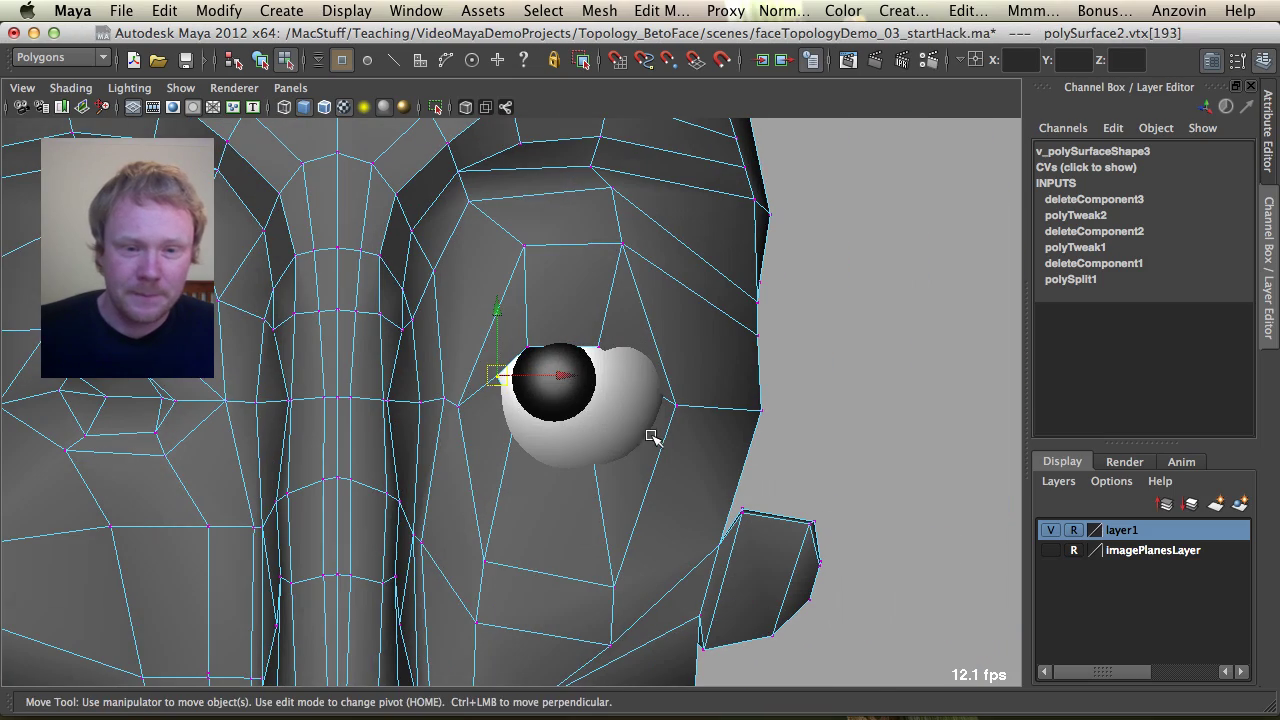
{"action": "middle_click_drag", "start_coordinate": [629, 457], "coordinate": [619, 463]}
{"action": "left_click_drag", "start_coordinate": [616, 478], "coordinate": [458, 484], "text": "alt"}
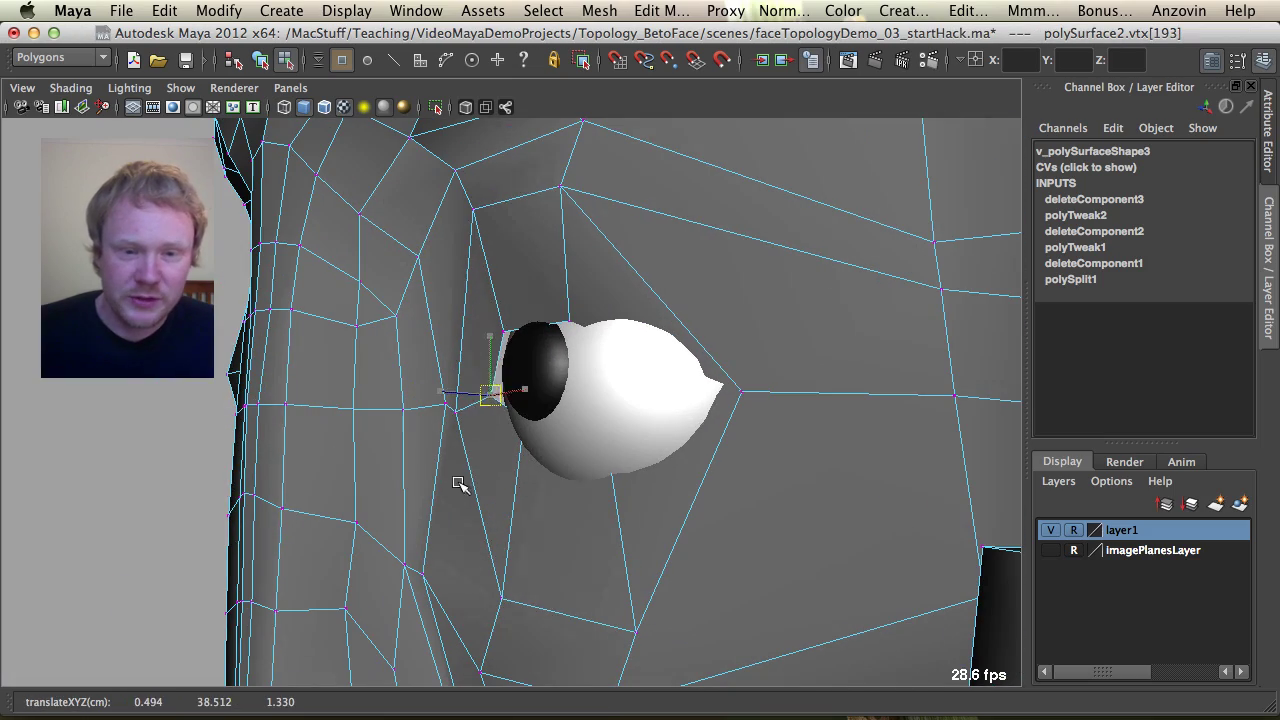
{"action": "middle_click_drag", "start_coordinate": [468, 484], "coordinate": [473, 480]}
Select the inner vertex on the upper edge of the eye hole and nudge it to fit the eyeball.
{"action": "key", "text": "4"}
{"action": "left_click_drag", "start_coordinate": [489, 308], "coordinate": [519, 346]}
{"action": "middle_click_drag", "start_coordinate": [503, 388], "coordinate": [504, 390]}
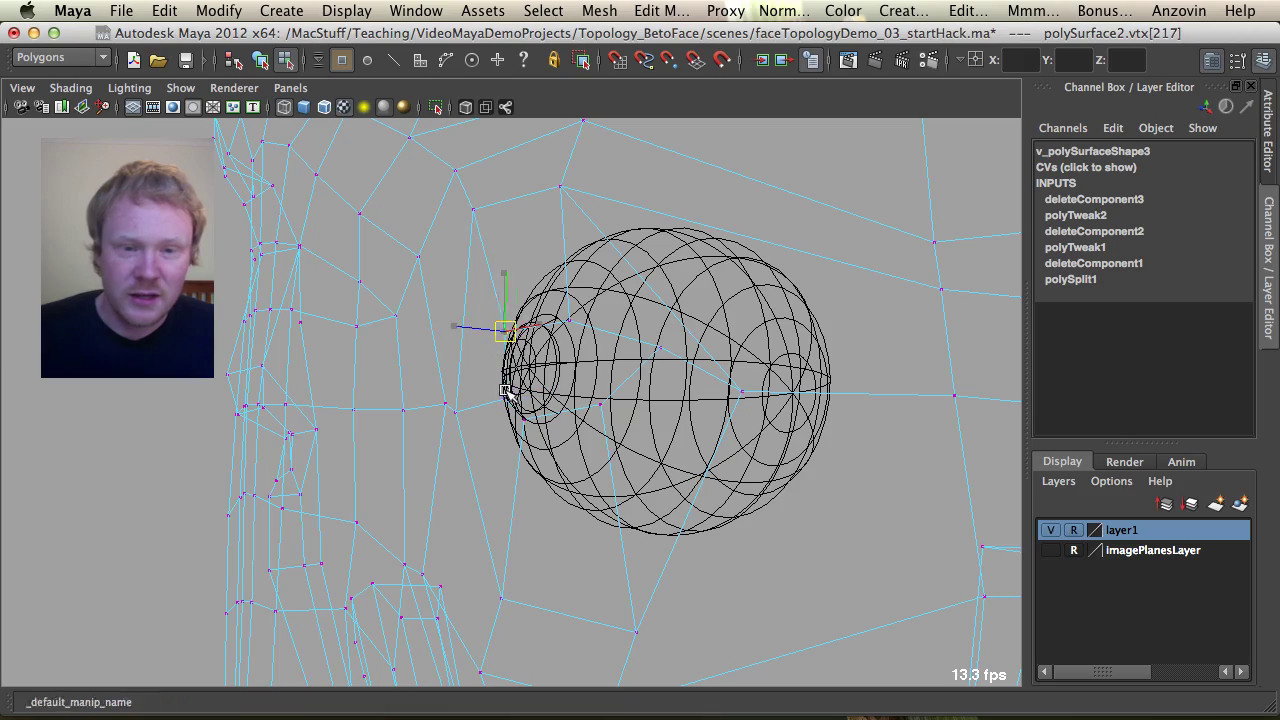
{"action": "key", "text": "5"}
{"action": "key", "text": "4"}
{"action": "key", "text": "5"}
{"action": "key", "text": "4"}
Move the outer-corner vertex of the eye hole outward and back along the eyeball's surface.
{"action": "mouse_move", "coordinate": [655, 340]}
{"action": "left_mouse_down"}
{"action": "mouse_move", "coordinate": [679, 372]}
{"action": "mouse_move", "coordinate": [622, 413]}
{"action": "mouse_move", "coordinate": [640, 434]}
{"action": "left_mouse_up"}
{"action": "key", "text": "5"}
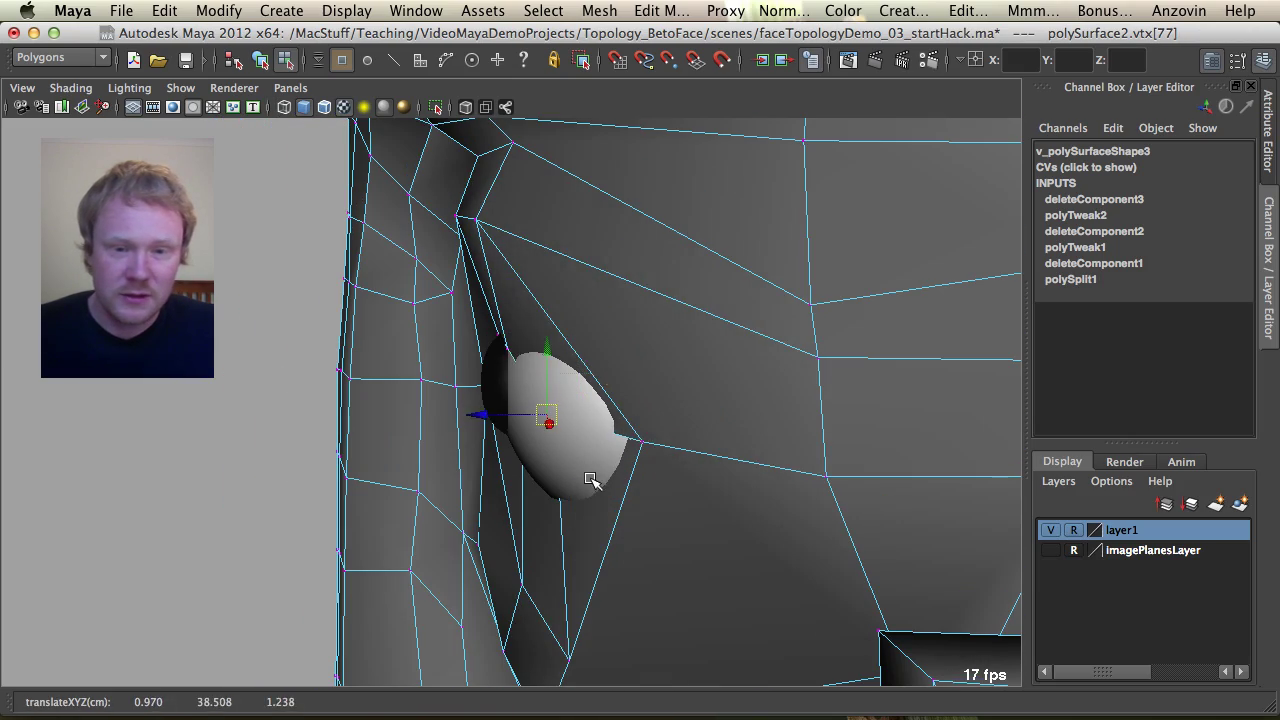
{"action": "left_click_drag", "start_coordinate": [591, 480], "coordinate": [784, 454], "text": "alt"}
{"action": "middle_click_drag", "start_coordinate": [656, 480], "coordinate": [722, 485]}
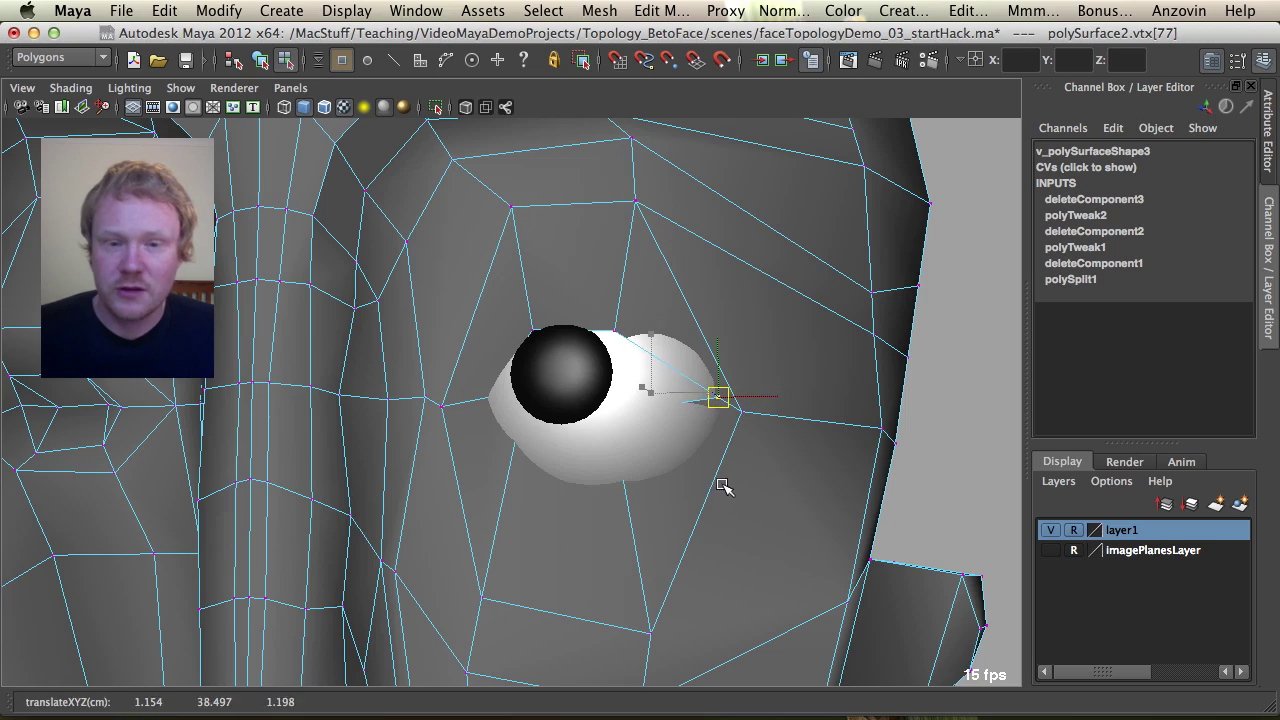
{"action": "left_click_drag", "start_coordinate": [724, 486], "coordinate": [697, 463], "text": "alt"}
{"action": "key", "text": "4"}
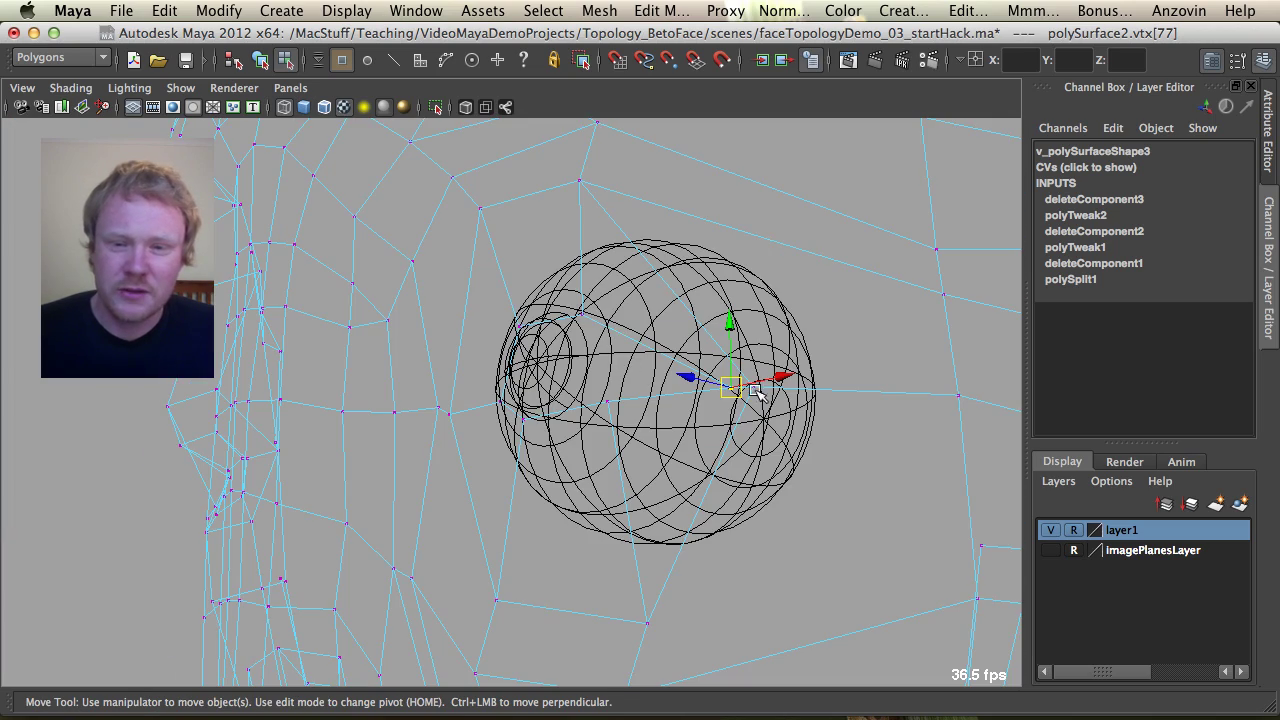
{"action": "left_click_drag", "start_coordinate": [668, 402], "coordinate": [563, 385], "text": "alt"}
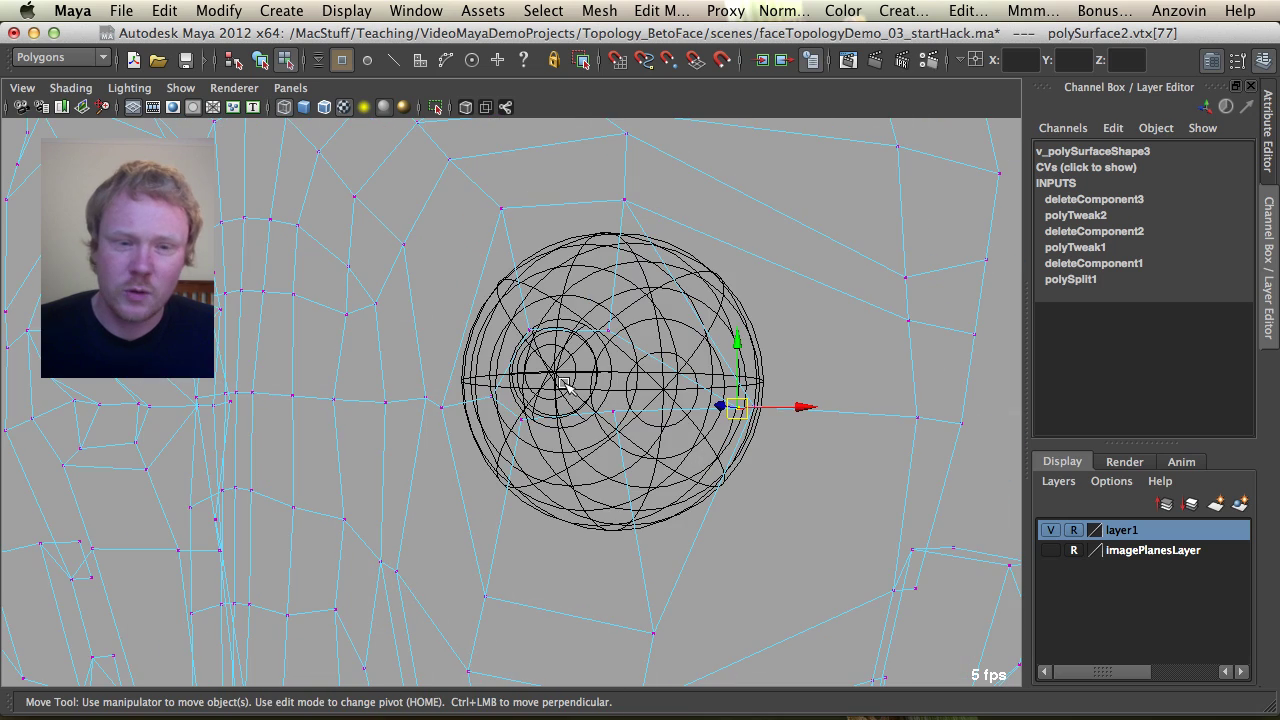
Nudge the inner-corner vertex sideways and lower the two vertices of the eye hole's lower edge.
{"action": "left_click", "coordinate": [475, 400]}
{"action": "key", "text": "5"}
{"action": "key", "text": "4"}
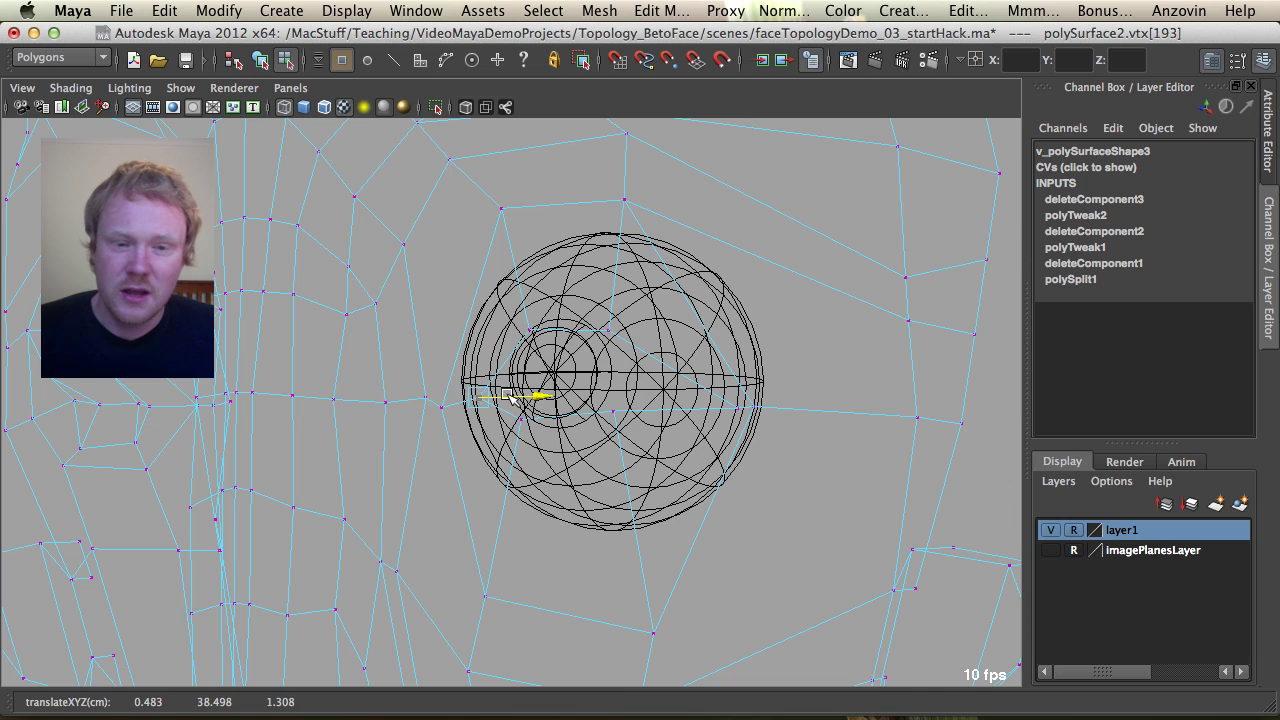
{"action": "left_click", "coordinate": [610, 413]}
{"action": "left_click_drag", "start_coordinate": [610, 413], "coordinate": [660, 370], "text": "alt"}
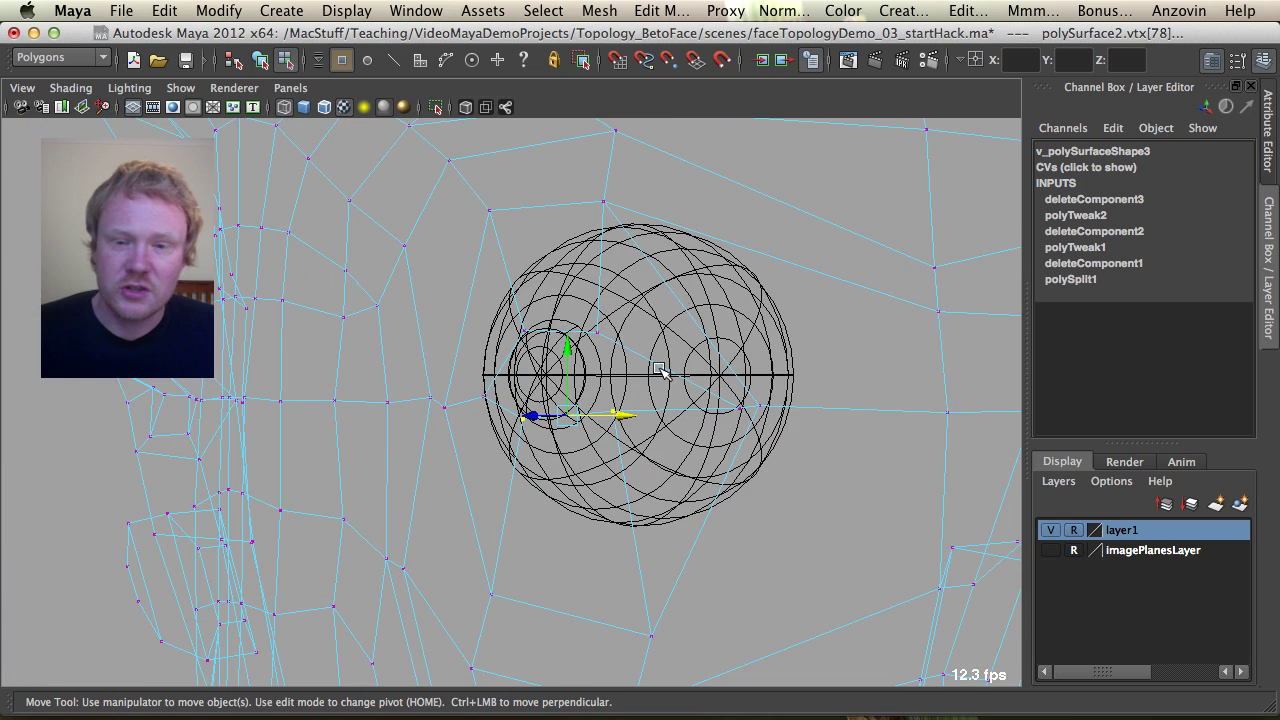
{"action": "mouse_move", "coordinate": [760, 390]}
{"action": "left_mouse_down", "text": "alt"}
{"action": "mouse_move", "coordinate": [522, 458]}
{"action": "mouse_move", "coordinate": [555, 475]}
{"action": "left_mouse_up", "text": "alt"}
{"action": "key", "text": "5"}
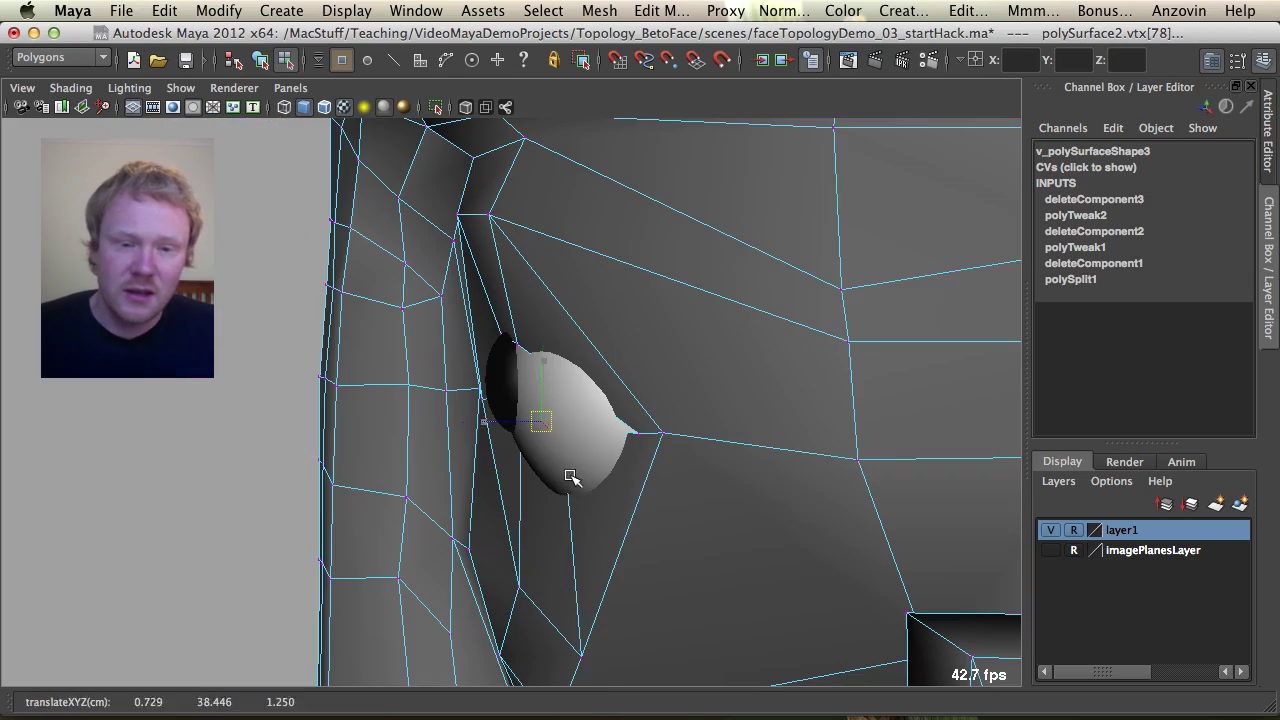
{"action": "middle_click_drag", "start_coordinate": [526, 492], "coordinate": [543, 497]}
{"action": "key", "text": "4"}
Move the outer vertex of the lower eye edge down and outward around the eyeball, and return to object mode.
{"action": "mouse_move", "coordinate": [563, 483]}
{"action": "left_mouse_down", "text": "alt"}
{"action": "mouse_move", "coordinate": [661, 452]}
{"action": "mouse_move", "coordinate": [529, 491]}
{"action": "mouse_move", "coordinate": [543, 523]}
{"action": "left_mouse_up", "text": "alt"}
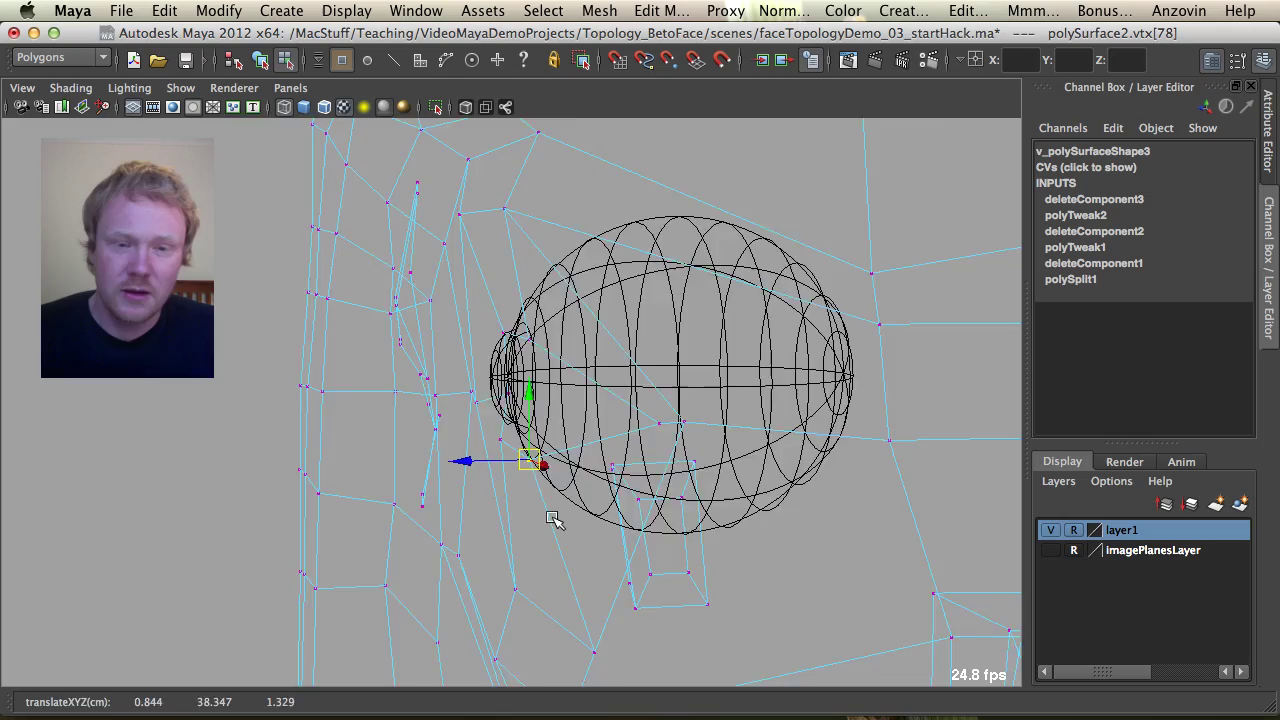
{"action": "left_click_drag", "start_coordinate": [543, 463], "coordinate": [724, 471], "text": "alt"}
{"action": "middle_click_drag", "start_coordinate": [631, 520], "coordinate": [674, 514]}
{"action": "key", "text": "5"}
{"action": "right_click_drag", "start_coordinate": [689, 451], "coordinate": [509, 431], "text": "alt"}
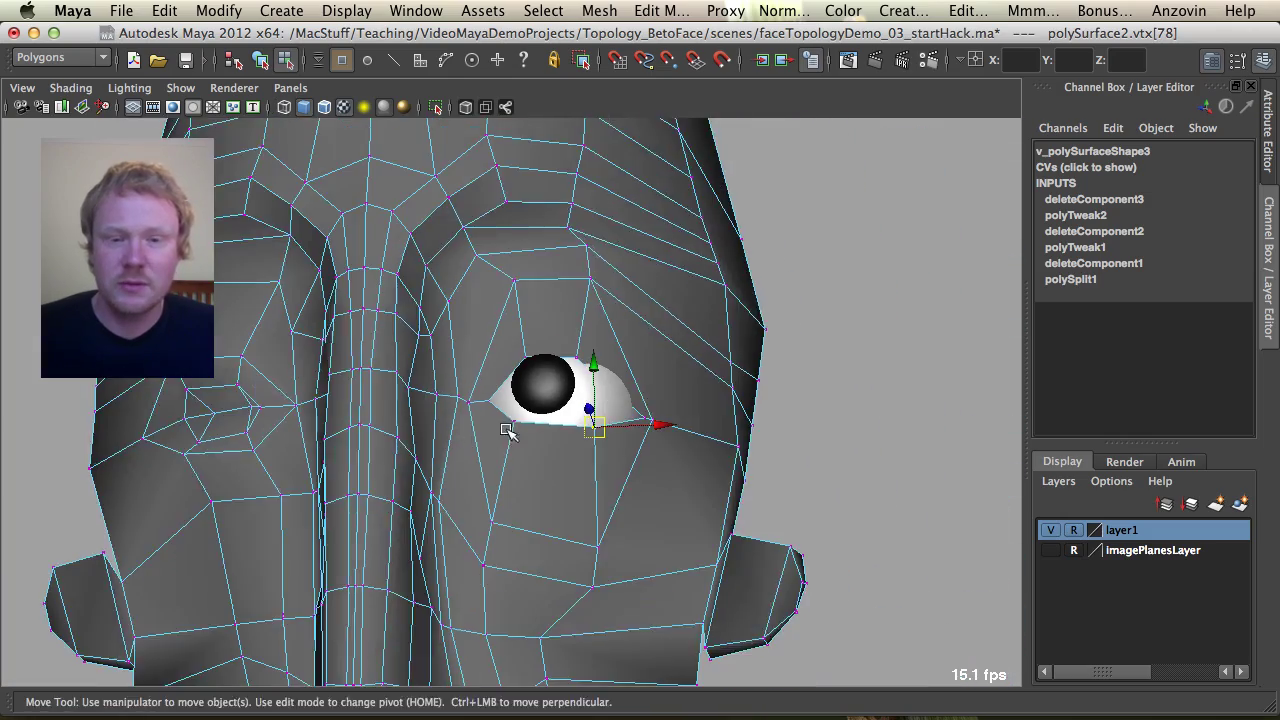
{"action": "left_click_drag", "start_coordinate": [509, 431], "coordinate": [548, 455], "text": "alt"}
{"action": "left_click_drag", "start_coordinate": [504, 413], "coordinate": [535, 433], "text": "alt"}
{"action": "right_click_drag", "start_coordinate": [535, 433], "coordinate": [577, 437], "text": "alt"}
{"action": "key", "text": "4"}
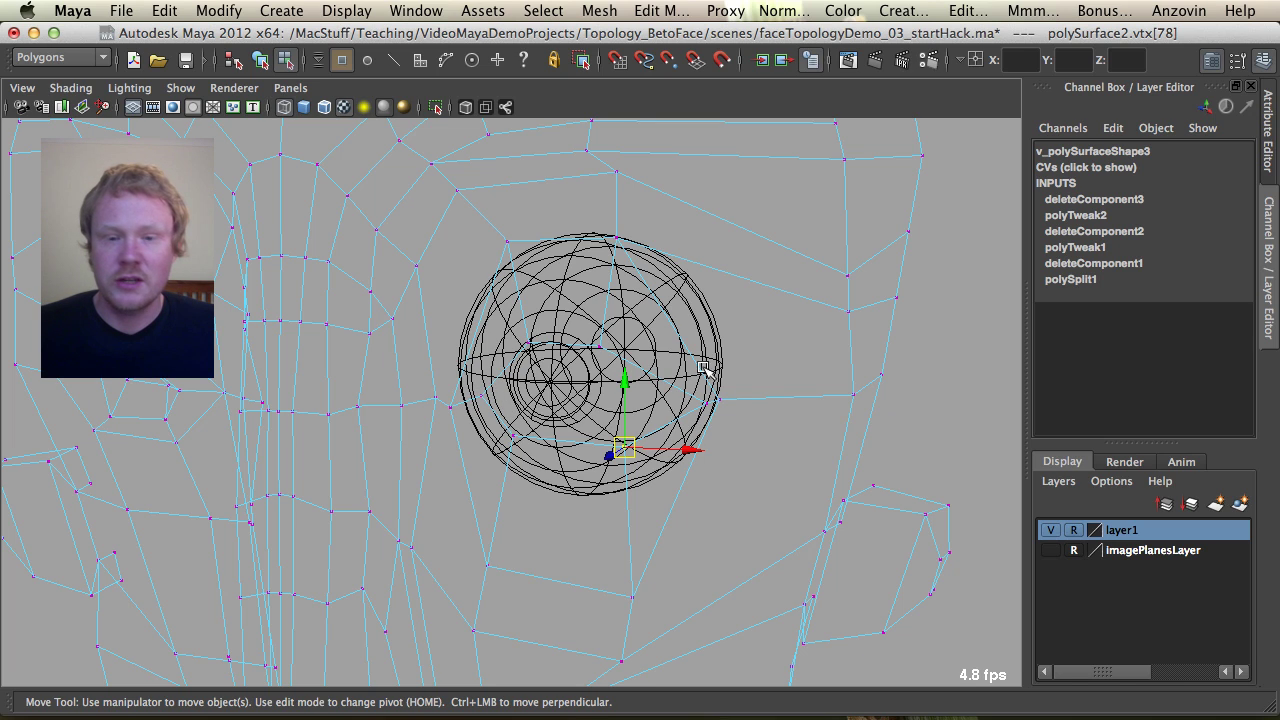
{"action": "key", "text": "F8"}
{"action": "key", "text": "5"}
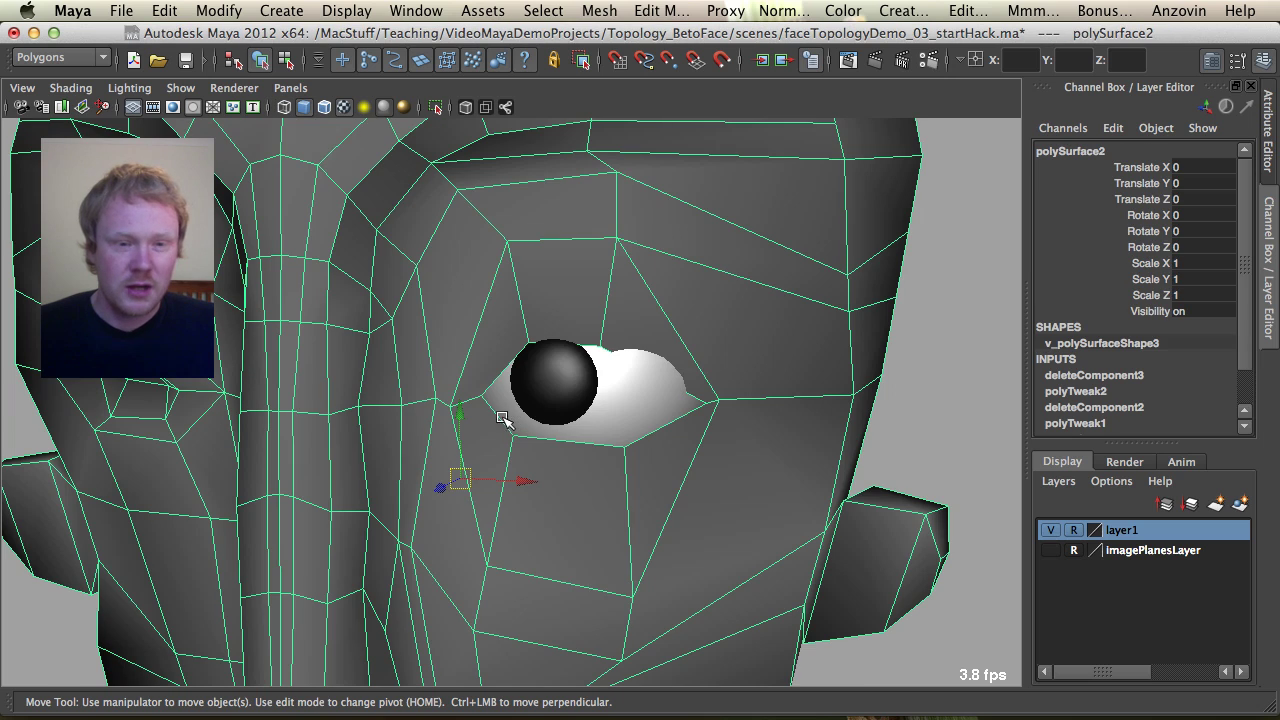
Insert an edge loop just above the eye's inner corner and extend it with a polygon split across the nose bridge.
{"action": "right_click_drag", "start_coordinate": [490, 400], "coordinate": [482, 372], "text": "shift"}
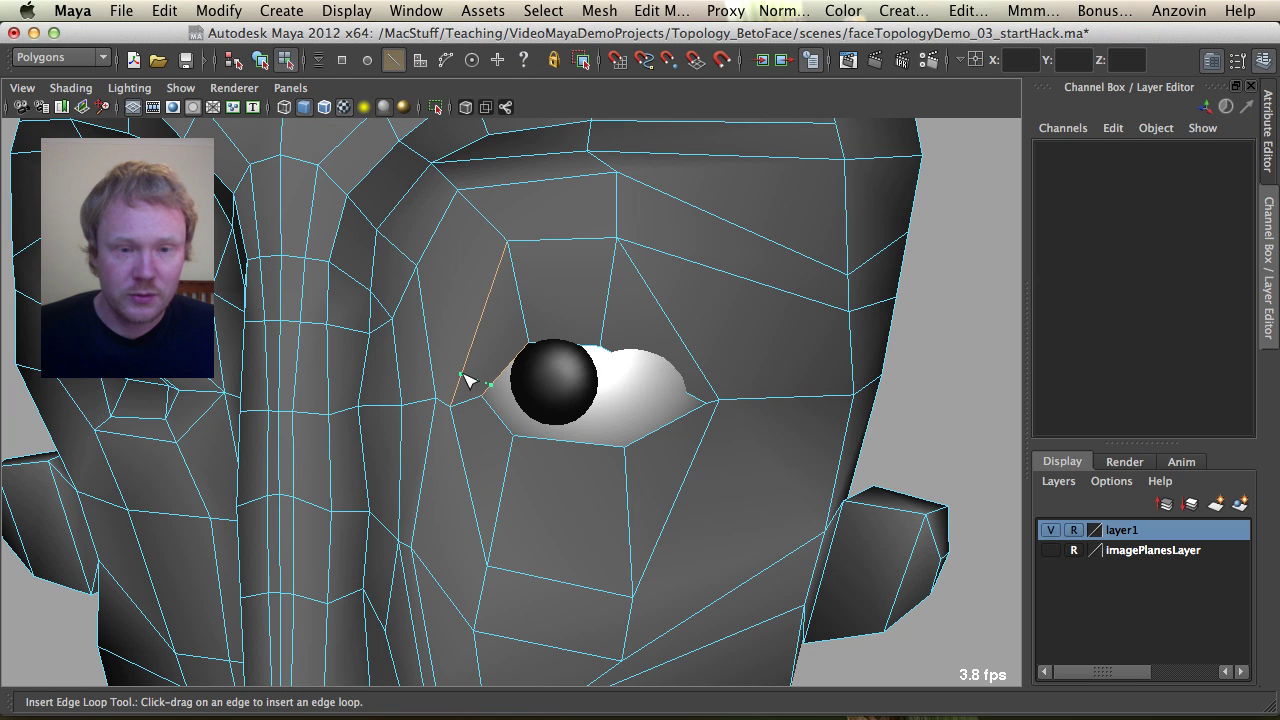
{"action": "left_click_drag", "start_coordinate": [470, 376], "coordinate": [466, 380]}
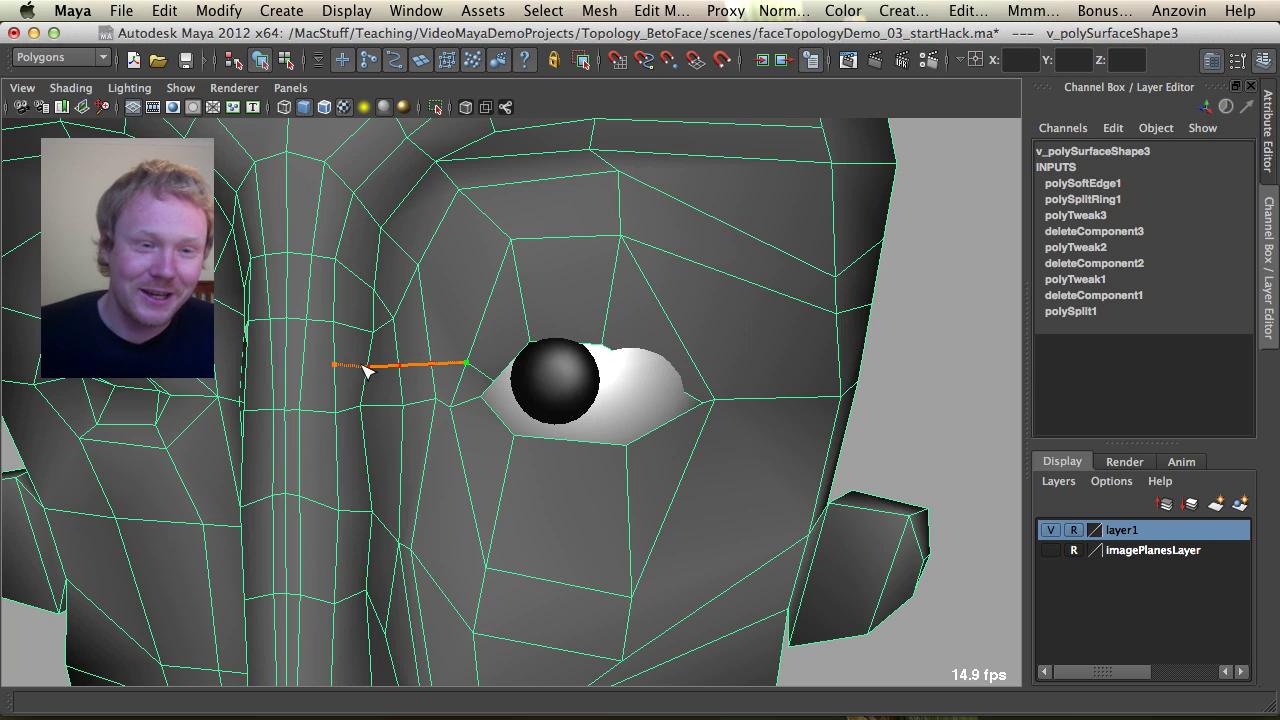
{"action": "key", "text": "q"}
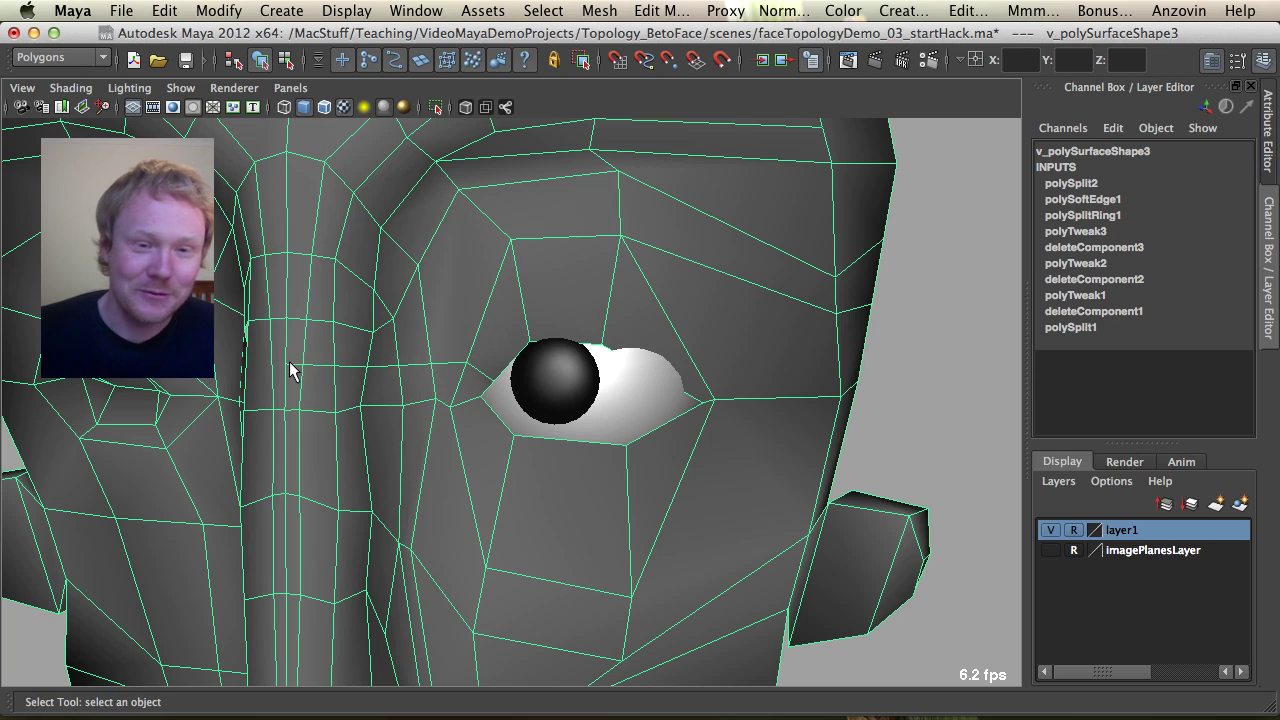
{"action": "left_click_drag", "start_coordinate": [289, 363], "coordinate": [364, 366], "text": "alt"}
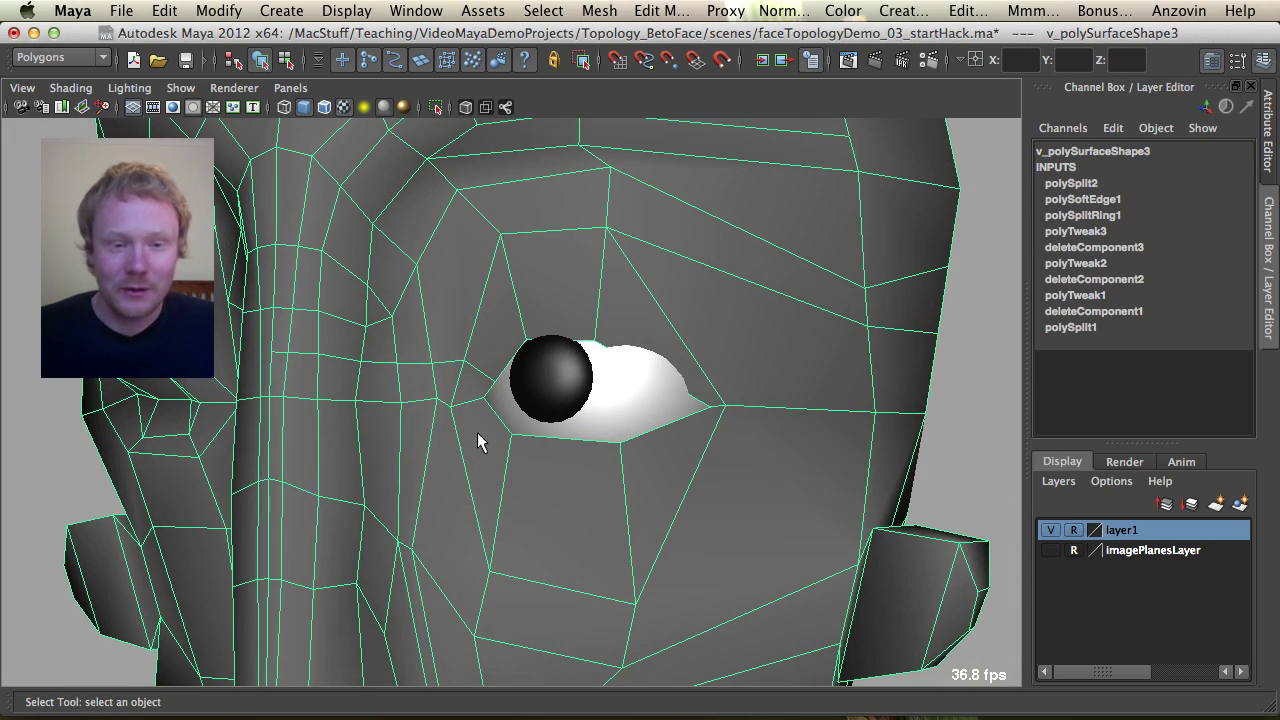
Split the faces from the eye hole's edge below the inner corner across to the middle of the nose bridge.
{"action": "key", "text": "g"}
{"action": "left_click", "coordinate": [272, 440]}
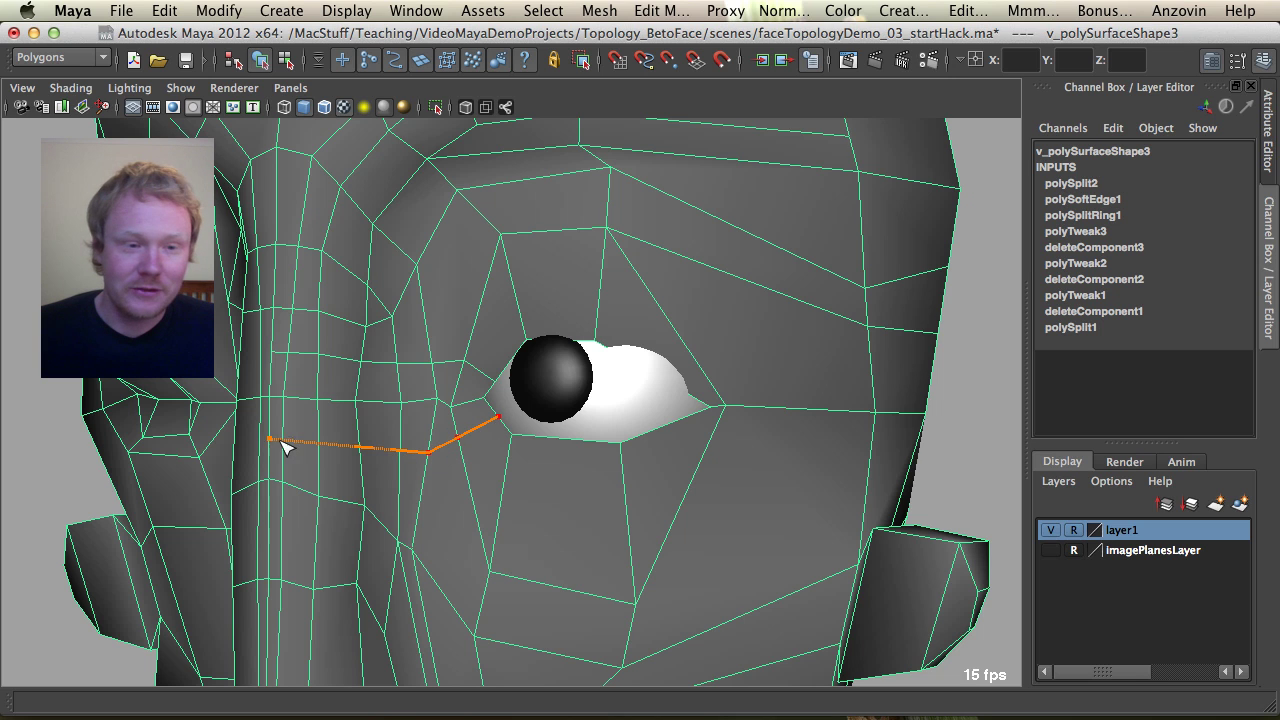
{"action": "key", "text": "q"}
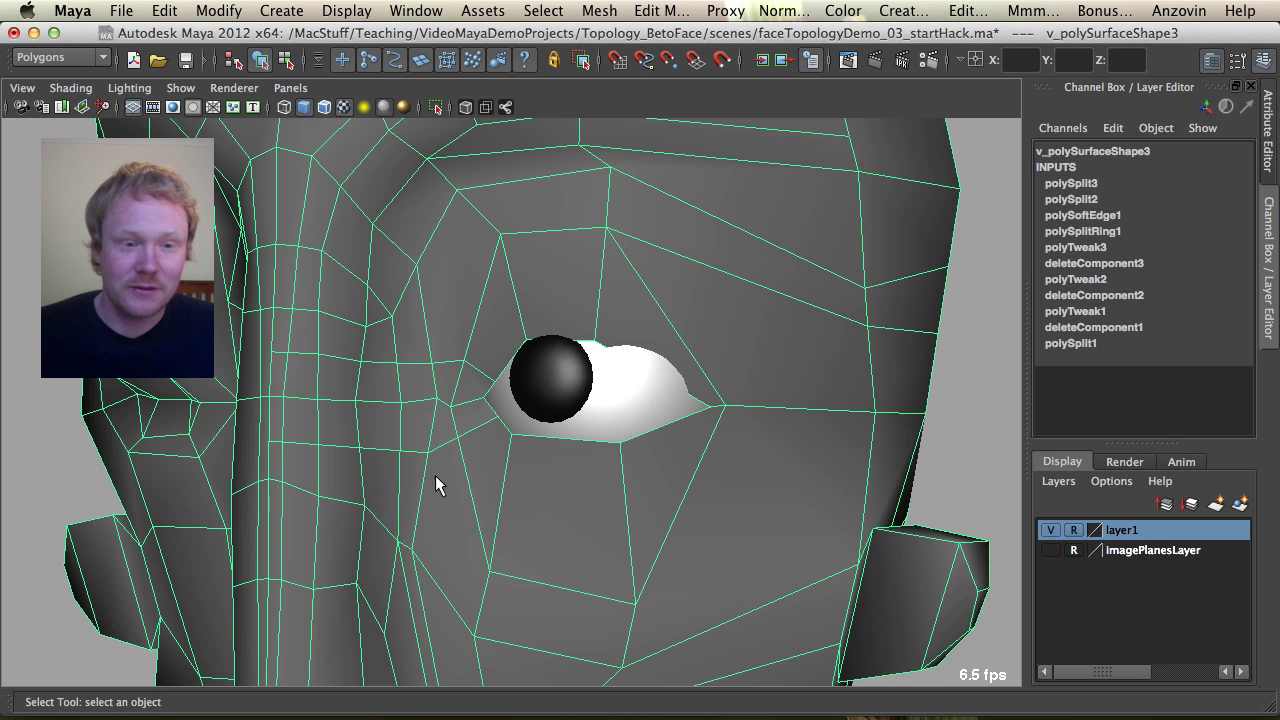
{"action": "left_click_drag", "start_coordinate": [437, 480], "coordinate": [478, 503], "text": "alt"}
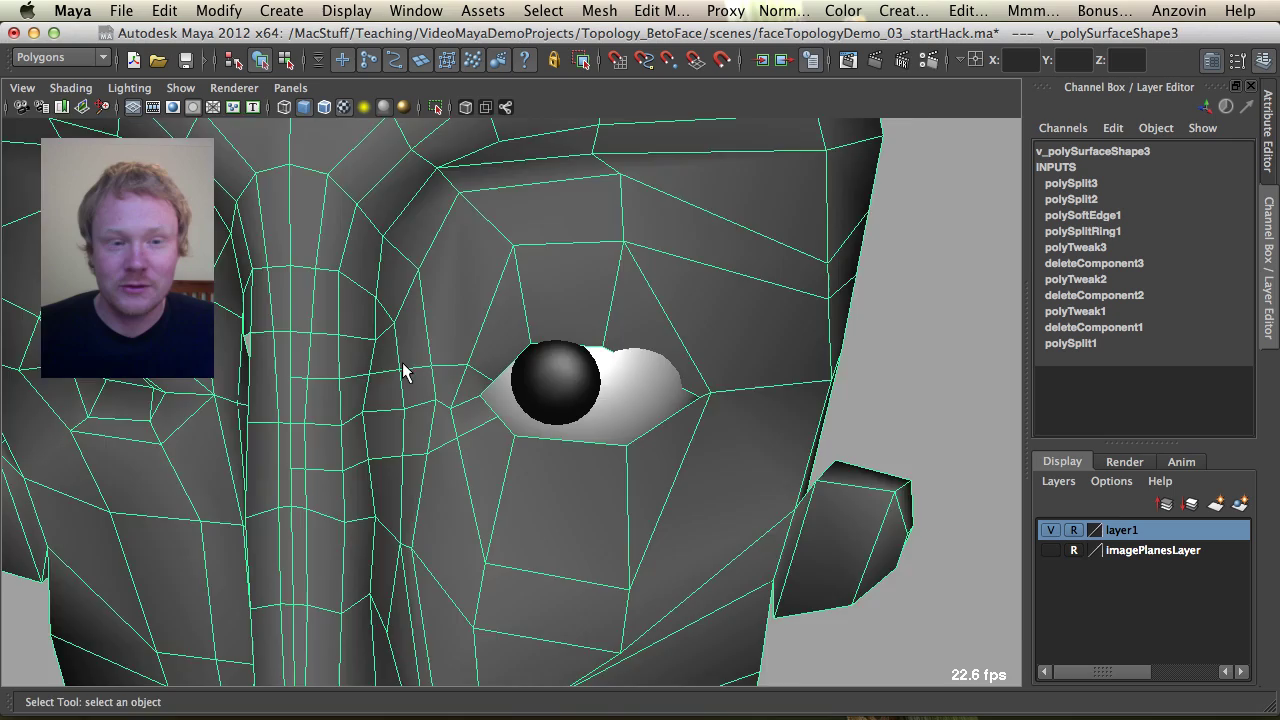
{"action": "left_click_drag", "start_coordinate": [404, 372], "coordinate": [280, 346], "text": "alt"}
{"action": "left_click_drag", "start_coordinate": [323, 493], "coordinate": [214, 413], "text": "alt"}
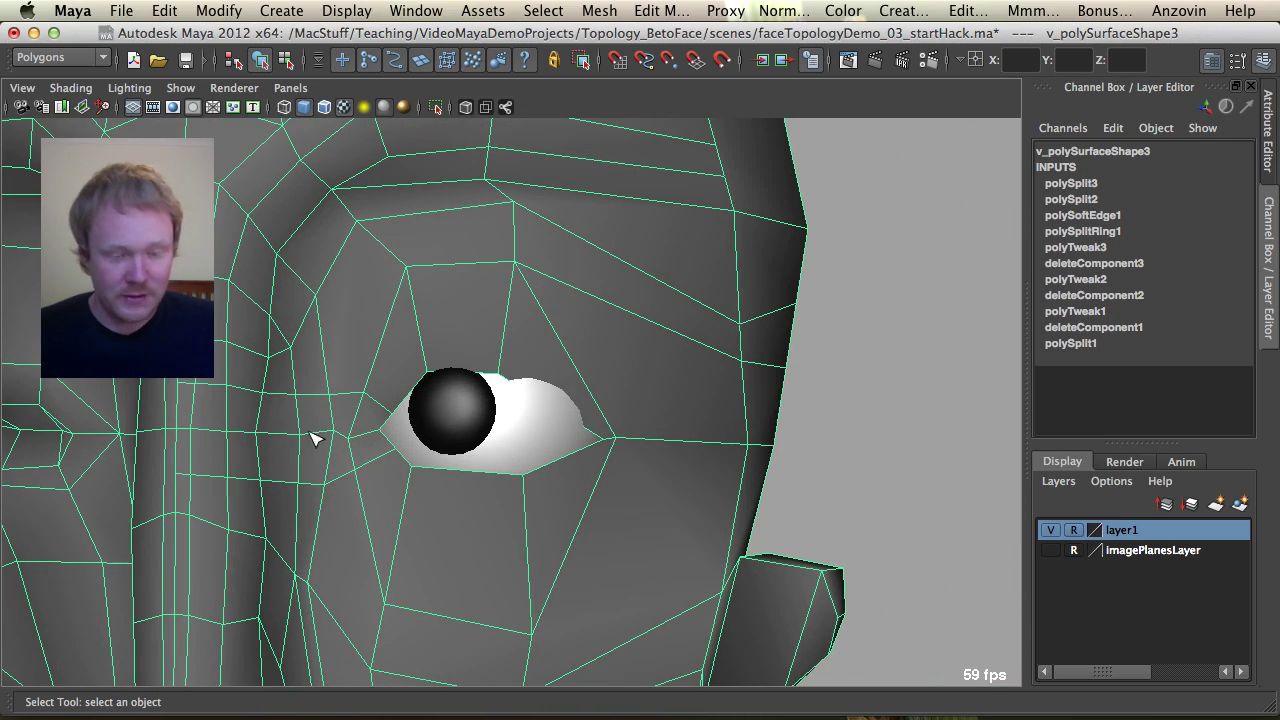
Split the faces from the eye hole's edge just above the outer corner across the temple to the side of the head.
{"action": "left_click", "coordinate": [110, 378]}
{"action": "left_click_drag", "start_coordinate": [476, 442], "coordinate": [577, 410], "text": "alt"}
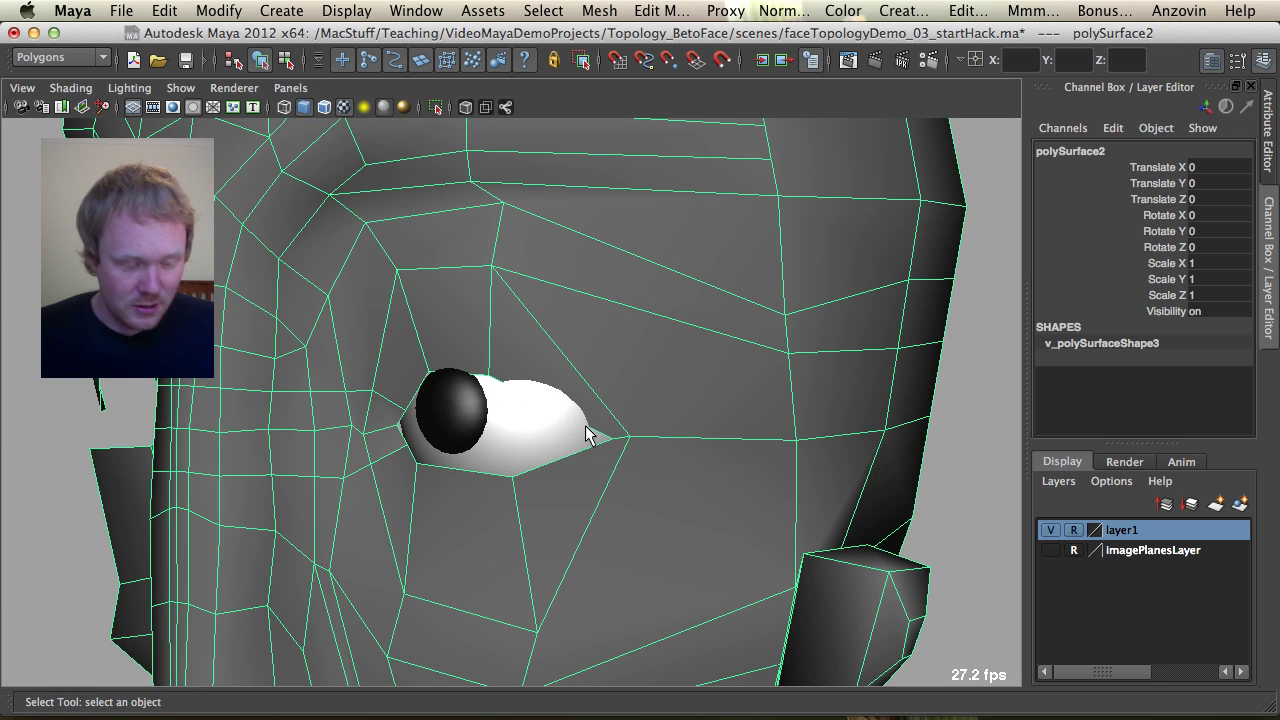
{"action": "key", "text": "Down"}
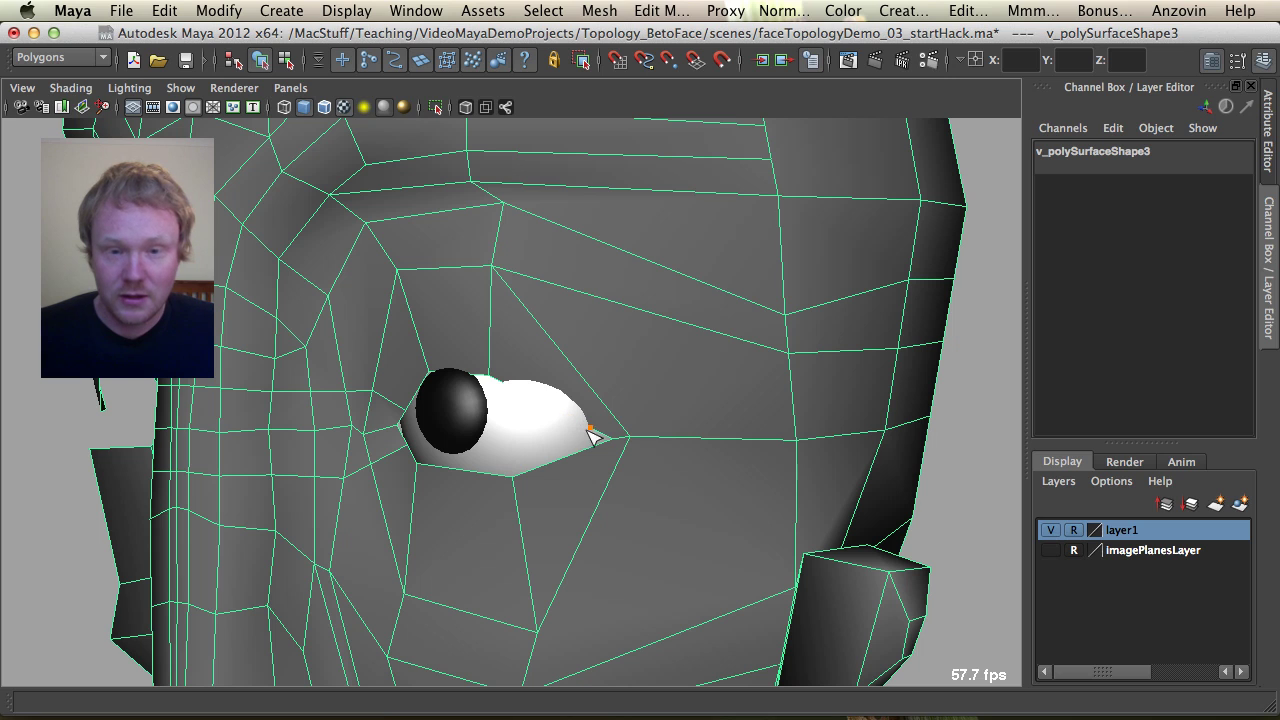
{"action": "left_click", "coordinate": [594, 386]}
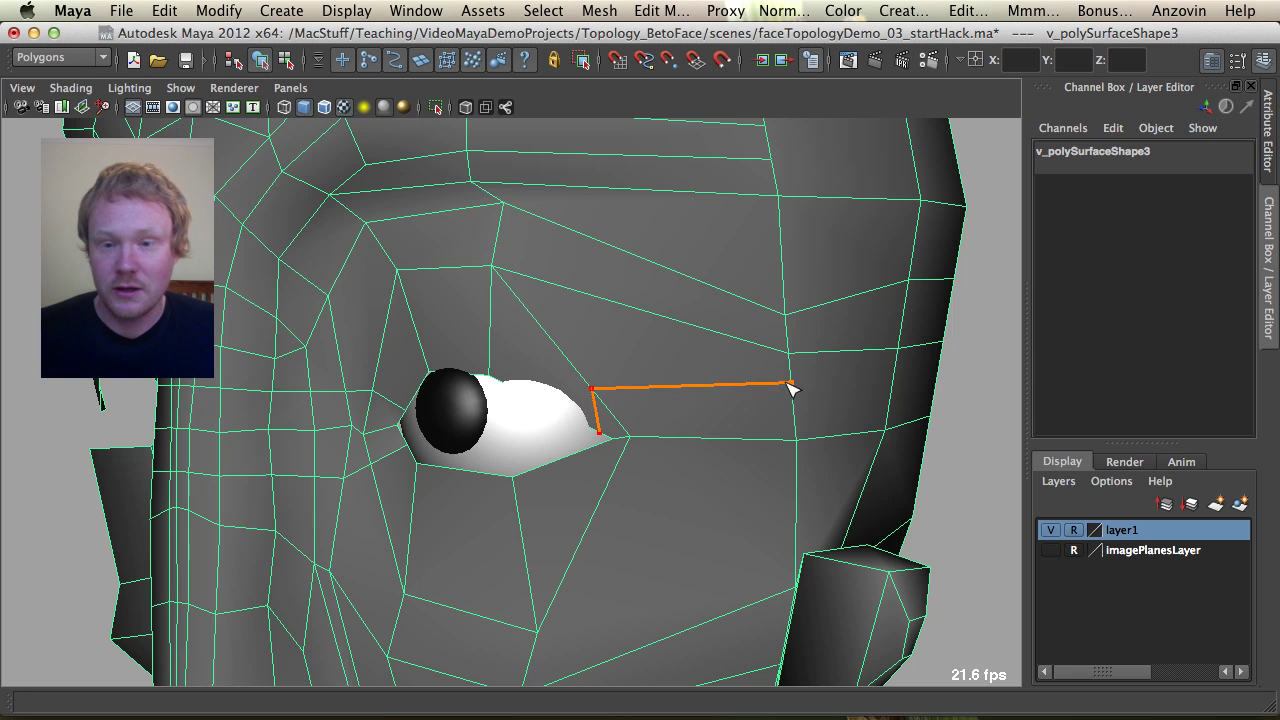
{"action": "left_click", "coordinate": [795, 391]}
{"action": "left_click", "coordinate": [893, 388]}
{"action": "key", "text": "Return"}
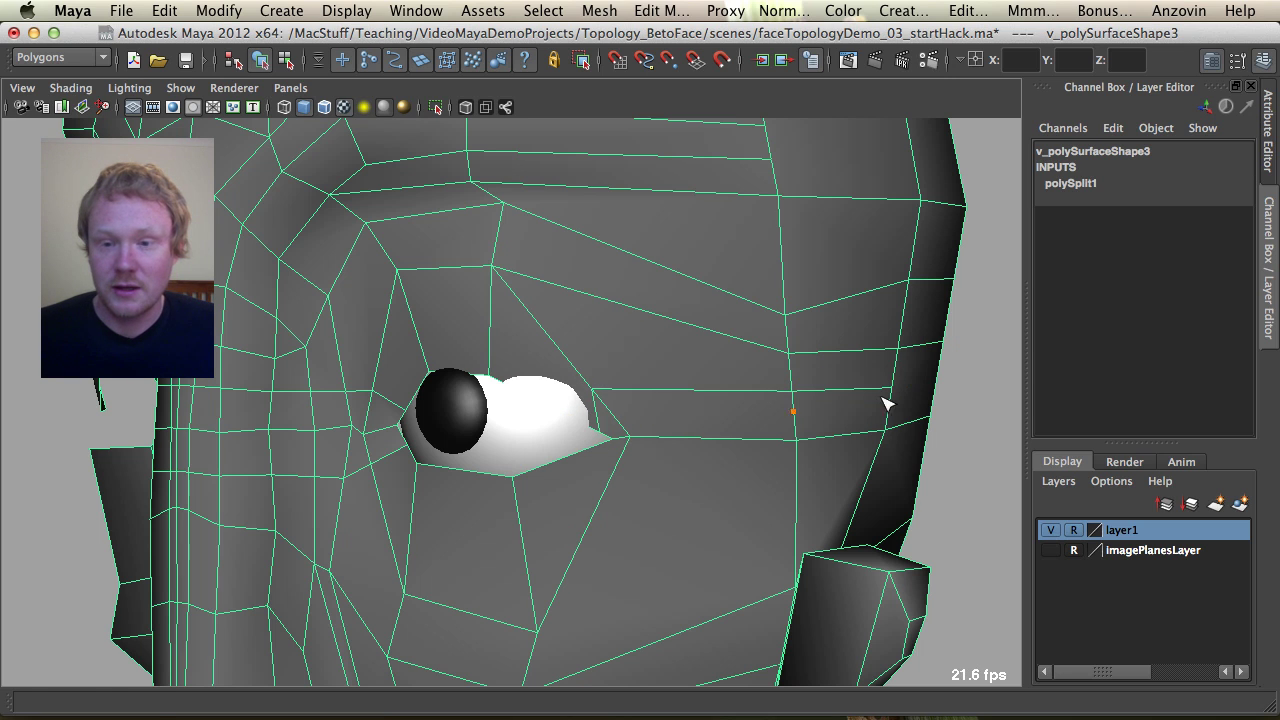
Split the faces from the eye hole's edge just below the outer corner across to the side of the head above the ear.
{"action": "left_click_drag", "start_coordinate": [886, 400], "coordinate": [603, 420], "text": "alt"}
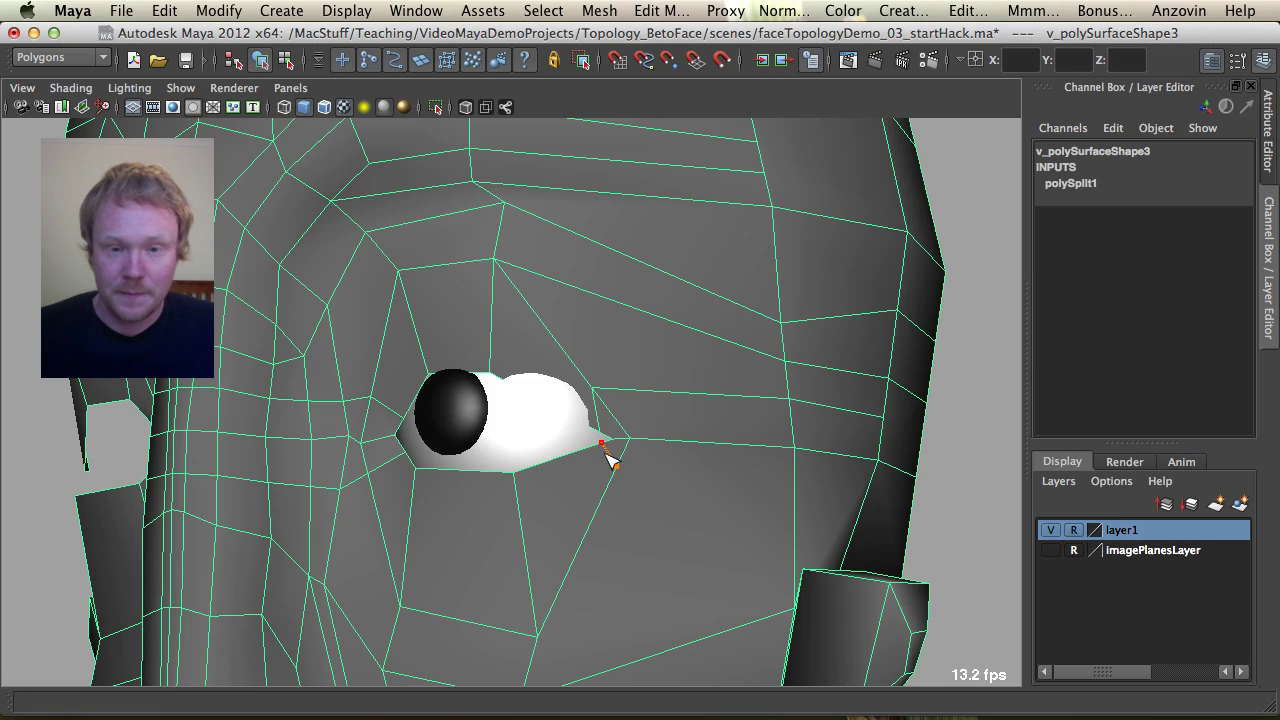
{"action": "left_click", "coordinate": [797, 531]}
{"action": "left_click", "coordinate": [864, 532]}
{"action": "key", "text": "Return"}
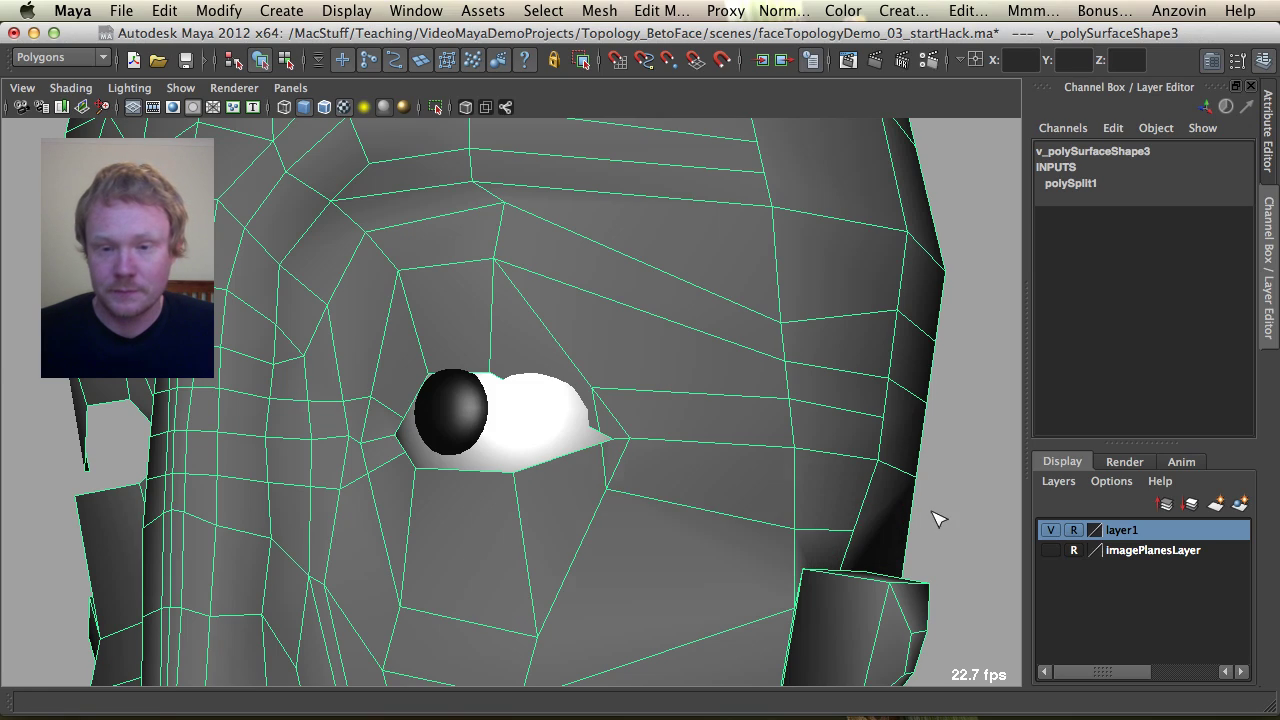
{"action": "mouse_move", "coordinate": [642, 490]}
{"action": "left_mouse_down", "text": "alt"}
{"action": "mouse_move", "coordinate": [694, 500]}
{"action": "mouse_move", "coordinate": [611, 506]}
{"action": "mouse_move", "coordinate": [635, 491]}
{"action": "mouse_move", "coordinate": [618, 489]}
{"action": "left_mouse_up", "text": "alt"}
{"action": "key", "text": "F8"}
{"action": "key", "text": "4"}
{"action": "key", "text": "F8"}
{"action": "key", "text": "5"}
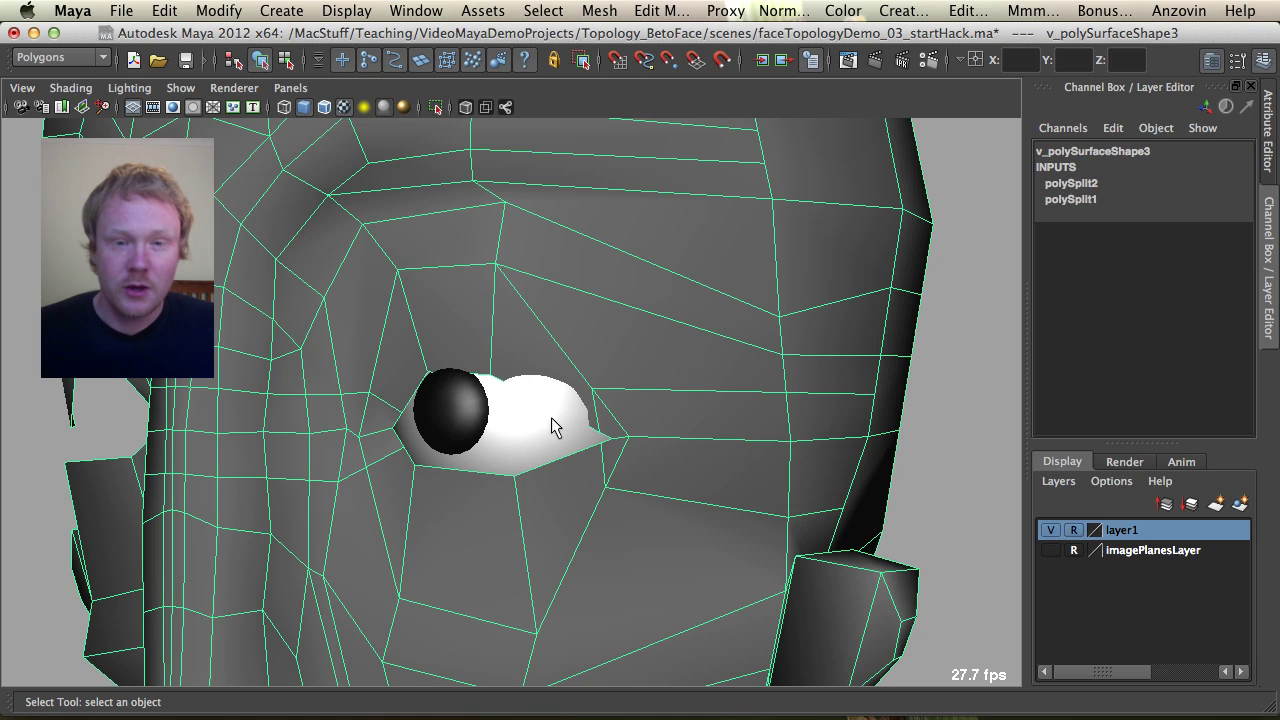
{"action": "mouse_move", "coordinate": [551, 417]}
{"action": "left_mouse_down", "text": "alt"}
{"action": "mouse_move", "coordinate": [550, 368]}
{"action": "mouse_move", "coordinate": [541, 394]}
{"action": "mouse_move", "coordinate": [554, 401]}
{"action": "left_mouse_up", "text": "alt"}
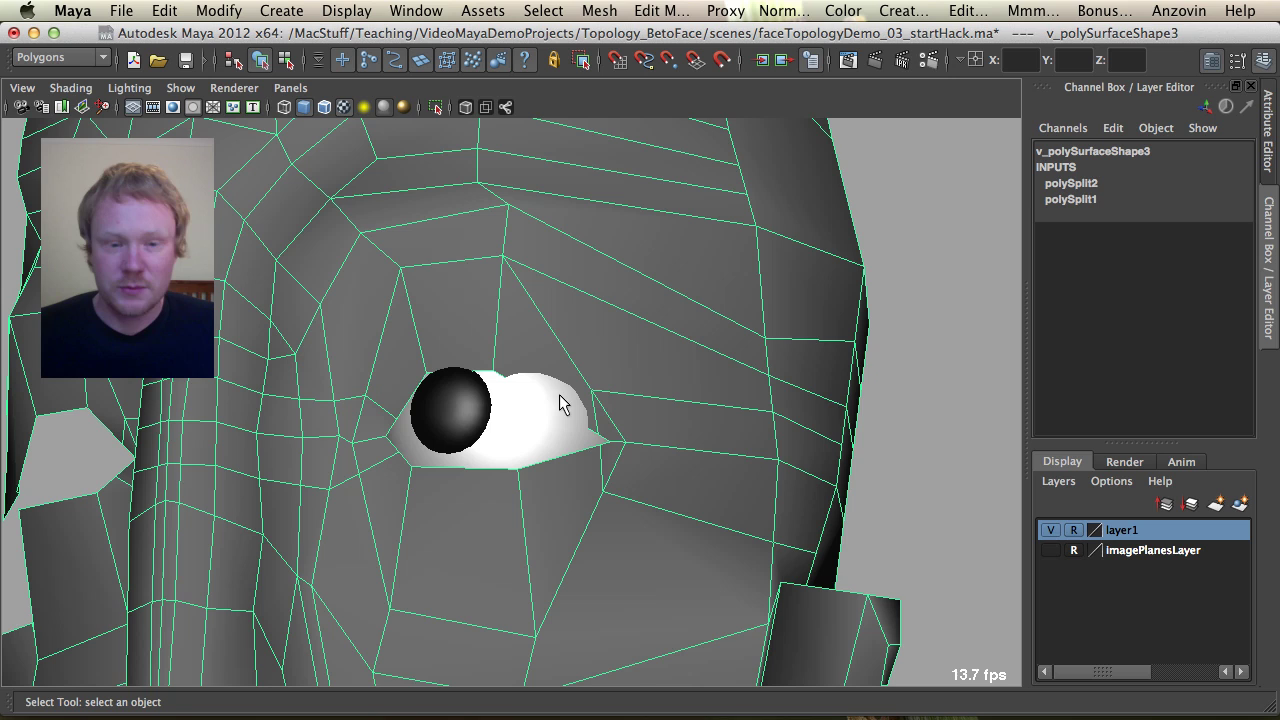
In wireframe display, split the faces from the outer part of the upper eye edge up across the brow.
{"action": "key", "text": "4"}
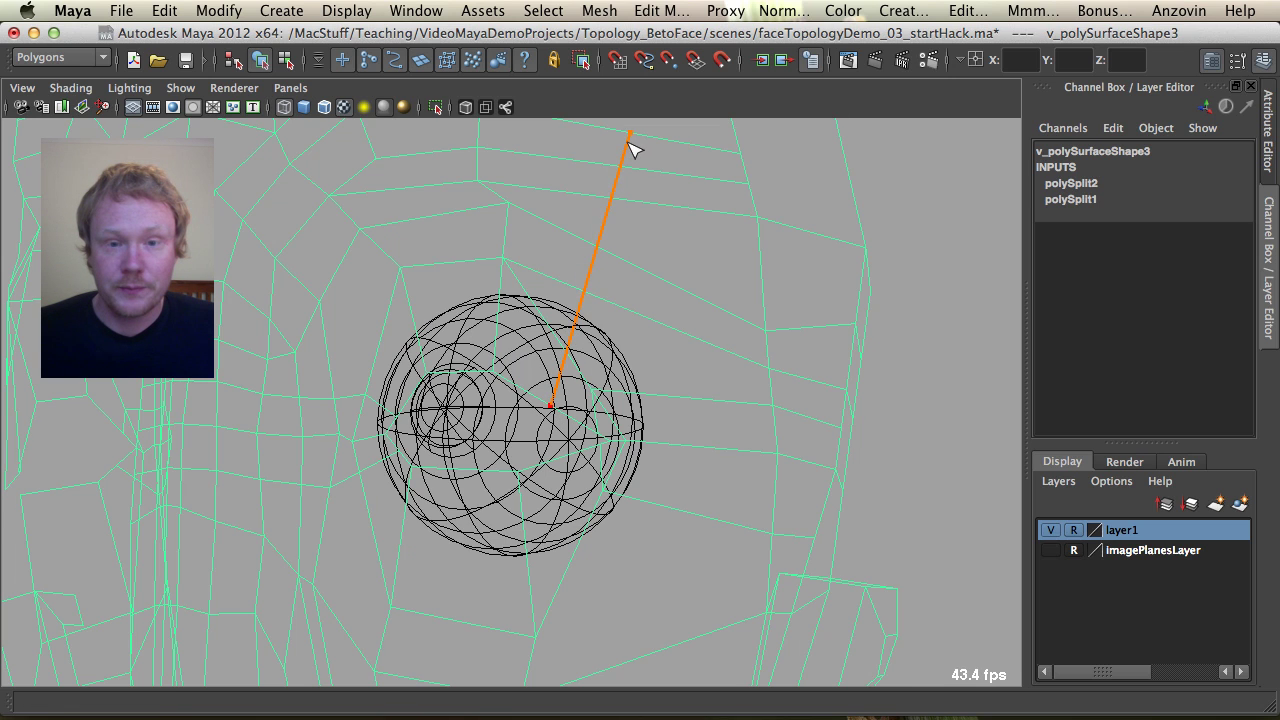
{"action": "key", "text": "Return"}
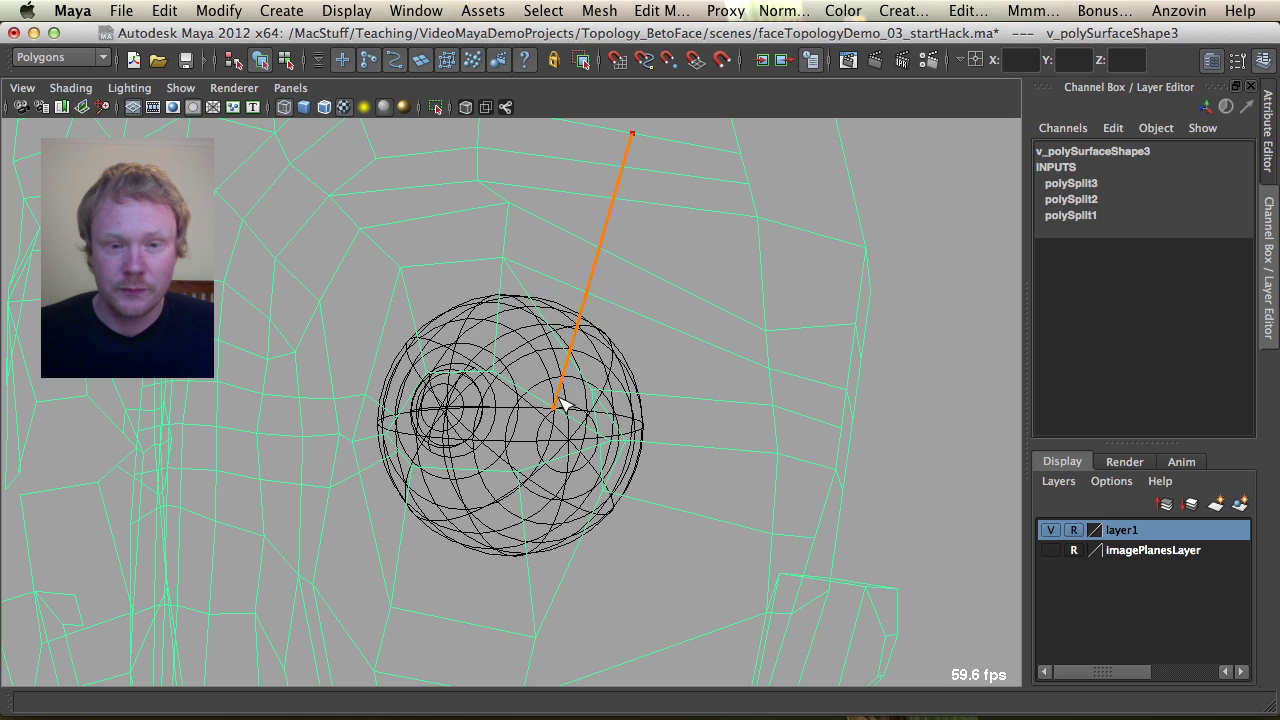
{"action": "key", "text": "Return"}
Switch to vertex editing and merge the two neighbouring split vertices above the outer half of the eye.
{"action": "key", "text": "F8"}
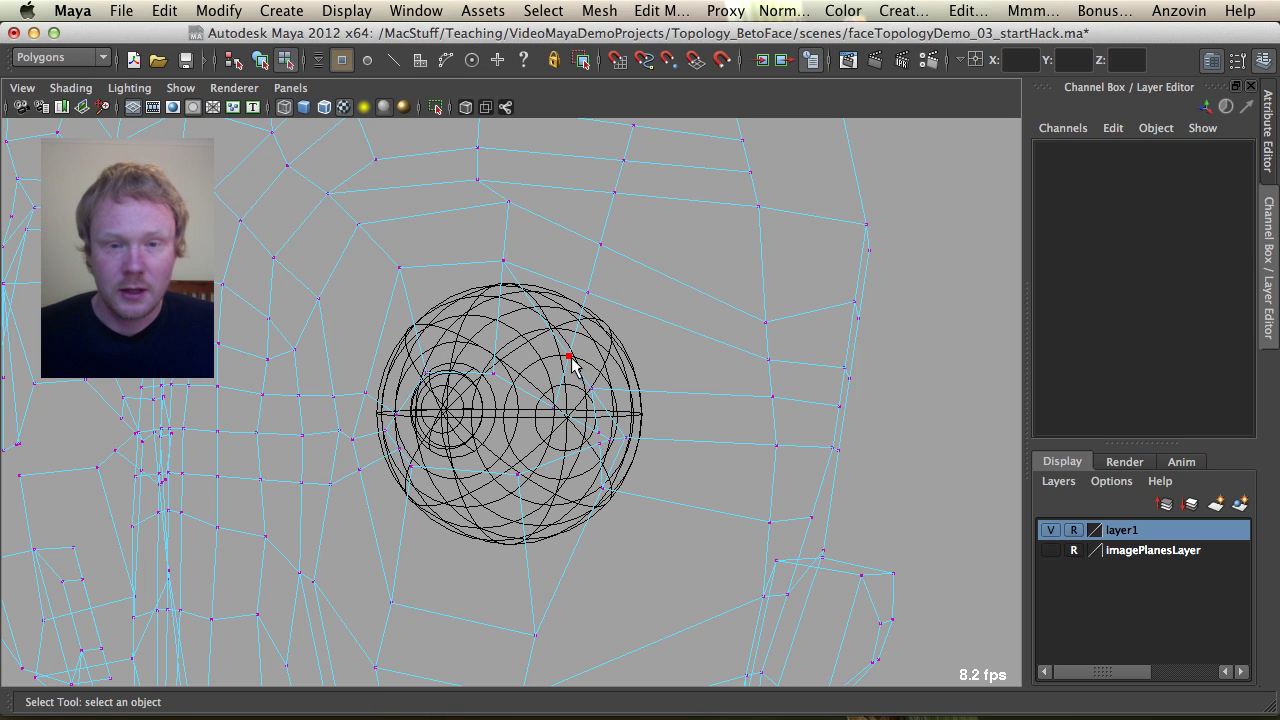
{"action": "left_click", "coordinate": [587, 293]}
{"action": "left_click", "coordinate": [589, 293], "text": "shift"}
{"action": "key", "text": "m"}
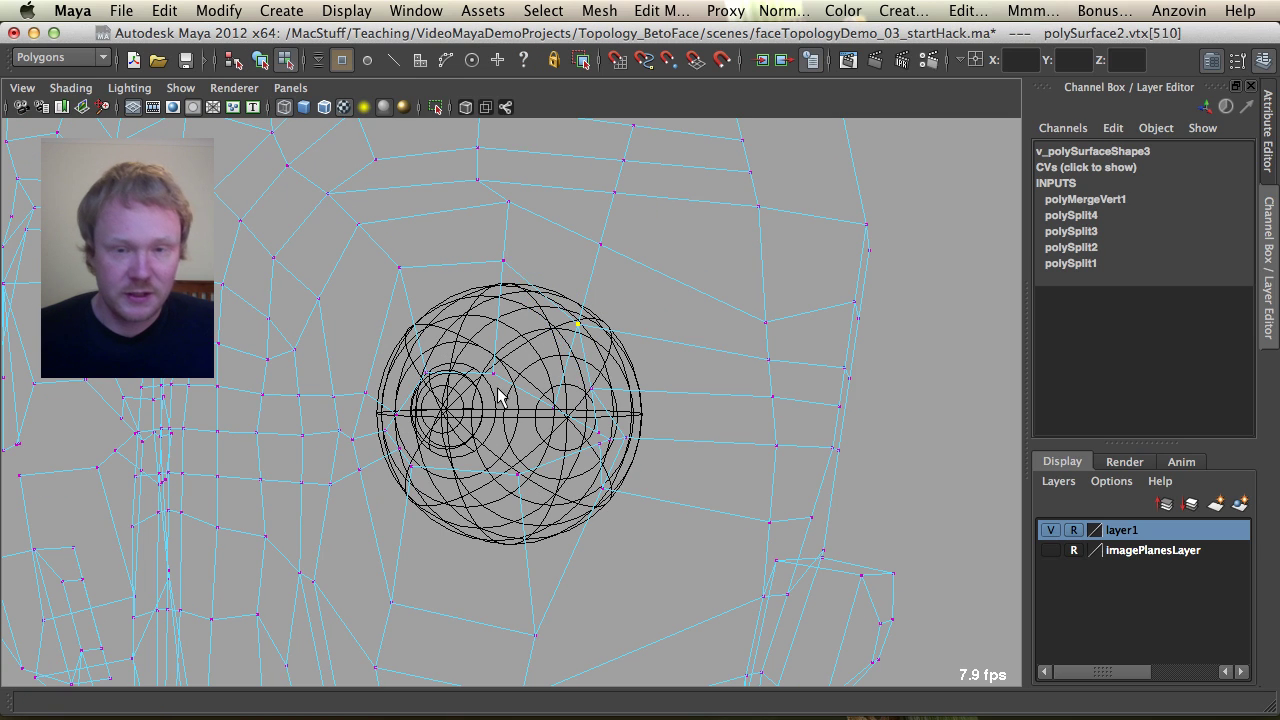
Return to shaded object display and examine the edge flow below the eye, from the cheek down to the mouth.
{"action": "mouse_move", "coordinate": [516, 384]}
{"action": "left_mouse_down", "text": "alt"}
{"action": "mouse_move", "coordinate": [526, 350]}
{"action": "mouse_move", "coordinate": [625, 394]}
{"action": "mouse_move", "coordinate": [600, 414]}
{"action": "mouse_move", "coordinate": [537, 551]}
{"action": "mouse_move", "coordinate": [554, 382]}
{"action": "left_mouse_up", "text": "alt"}
{"action": "key", "text": "5"}
{"action": "left_click", "coordinate": [590, 393]}
{"action": "key", "text": "w"}
{"action": "key", "text": "q"}
{"action": "key", "text": "F8"}
{"action": "middle_click_drag", "start_coordinate": [598, 497], "coordinate": [573, 446], "text": "alt"}
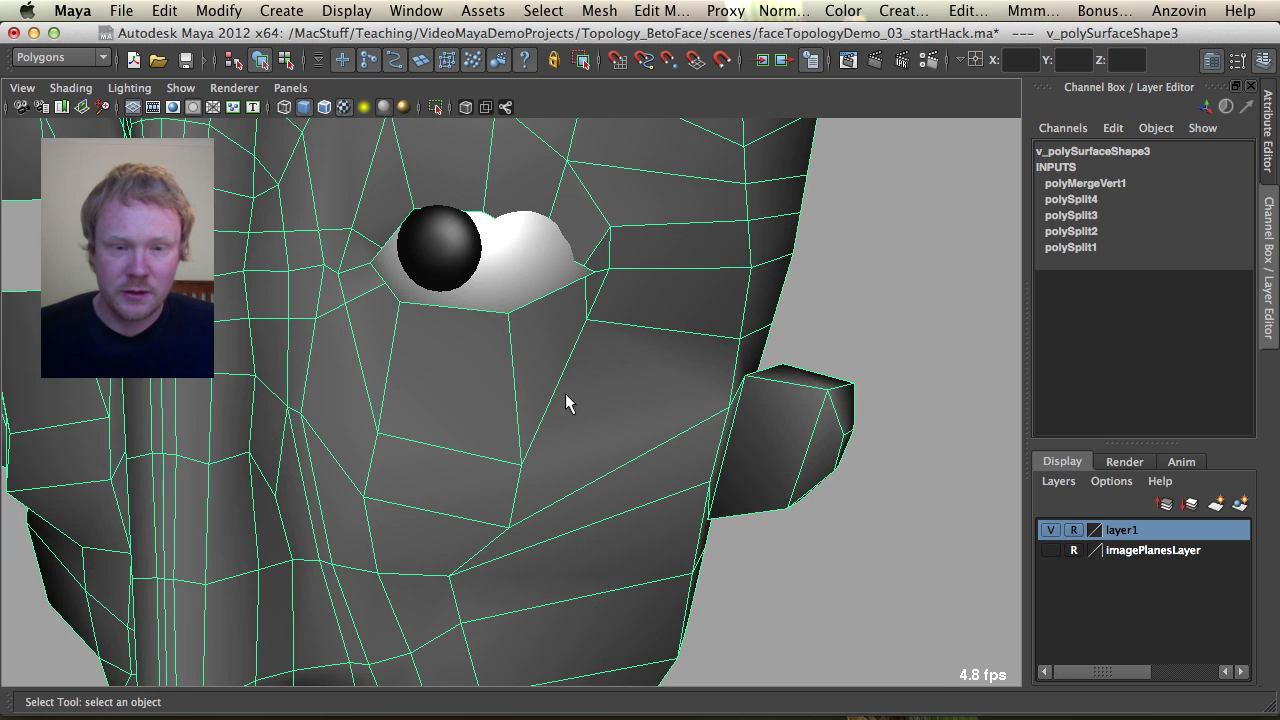
{"action": "left_click_drag", "start_coordinate": [567, 385], "coordinate": [580, 334], "text": "alt"}
{"action": "middle_click_drag", "start_coordinate": [601, 457], "coordinate": [578, 240], "text": "alt"}
{"action": "right_click_drag", "start_coordinate": [578, 240], "coordinate": [454, 392], "text": "alt"}
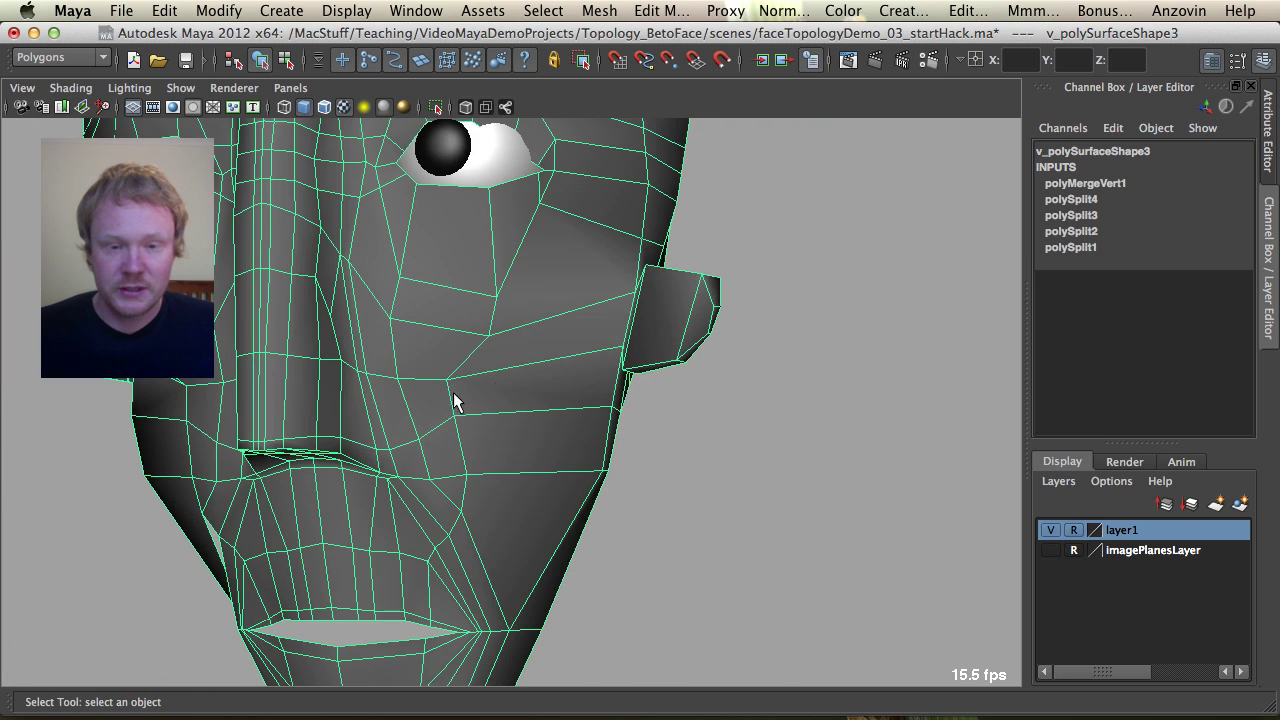
{"action": "left_click_drag", "start_coordinate": [520, 378], "coordinate": [532, 328], "text": "alt"}
{"action": "middle_click_drag", "start_coordinate": [503, 269], "coordinate": [479, 391], "text": "alt"}
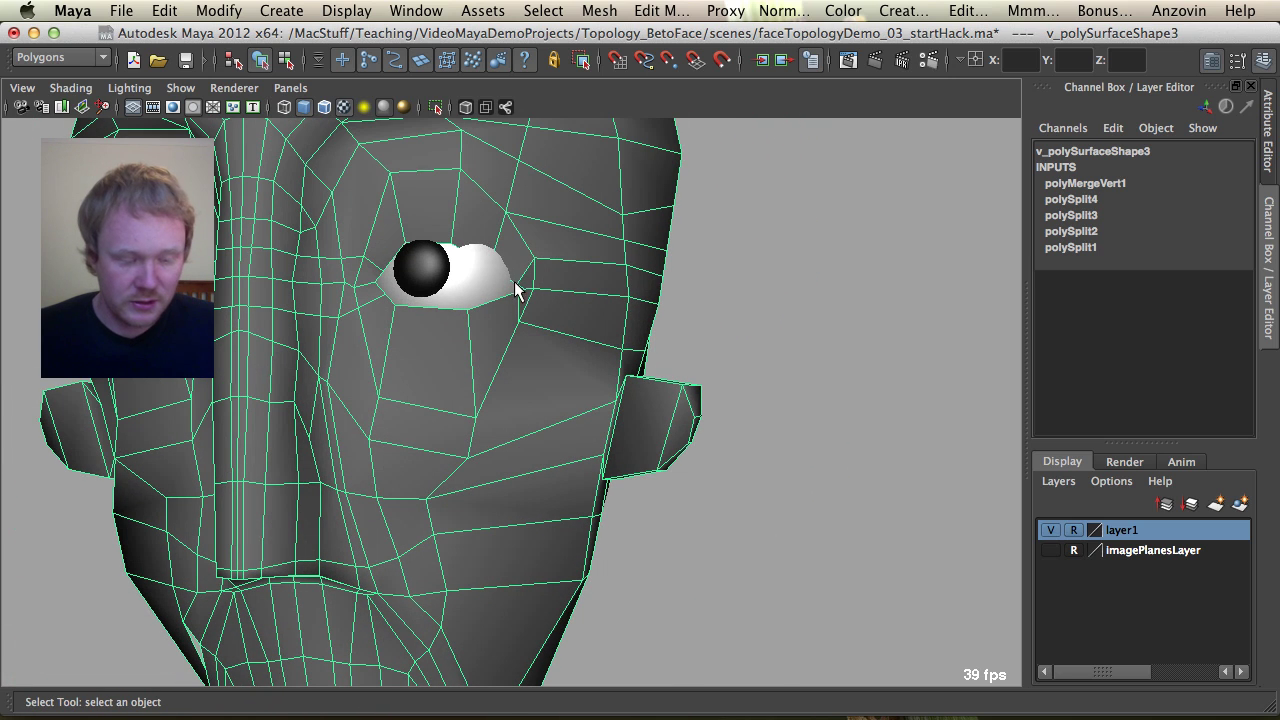
Insert an edge loop running down from the outer half of the lower eye edge.
{"action": "key", "text": "y"}
{"action": "left_click", "coordinate": [500, 308]}
{"action": "key", "text": "q"}
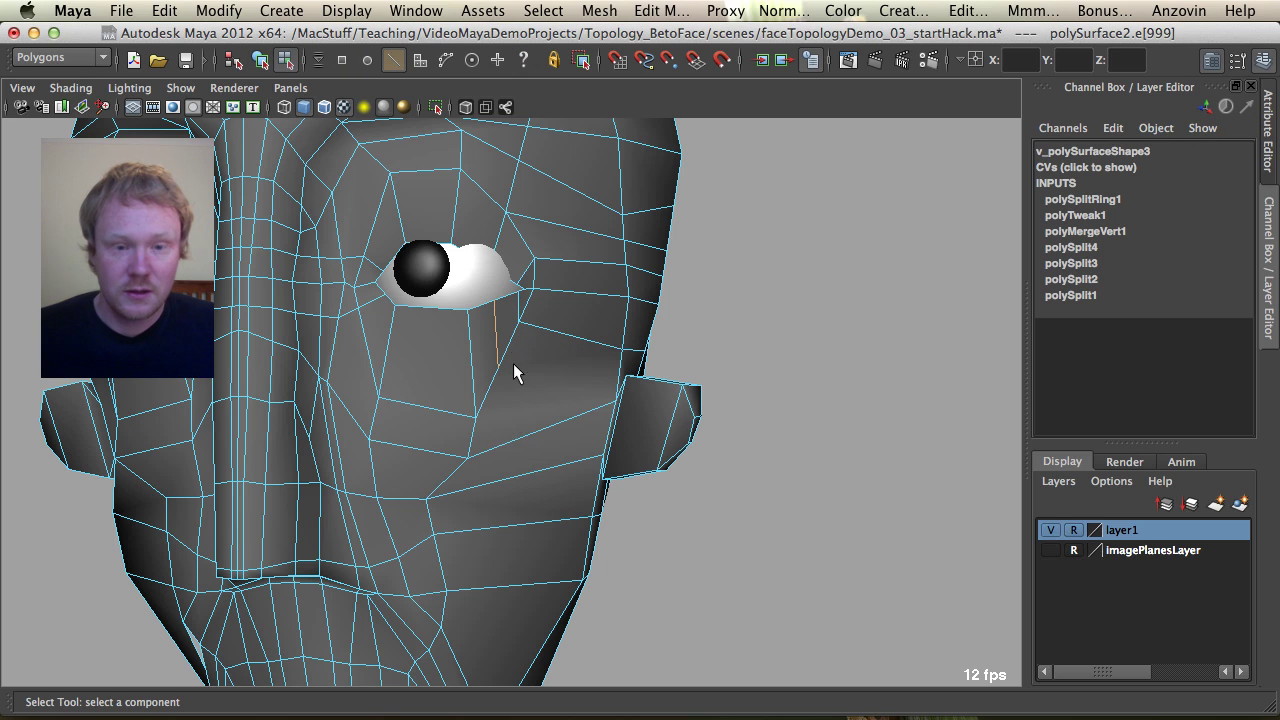
Insert an edge loop down the outer cheek below the eye and split the face above to connect it to the new under-eye edge.
{"action": "key", "text": "g"}
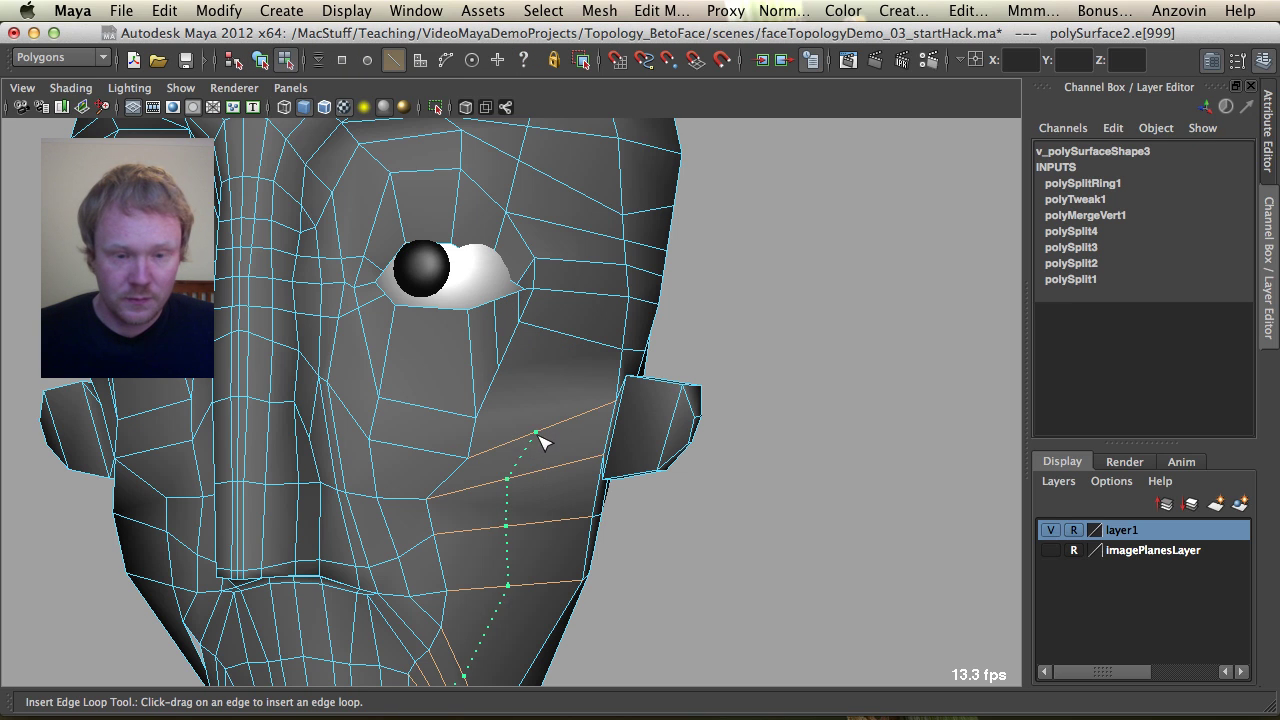
{"action": "left_click", "coordinate": [537, 438]}
{"action": "key", "text": "q"}
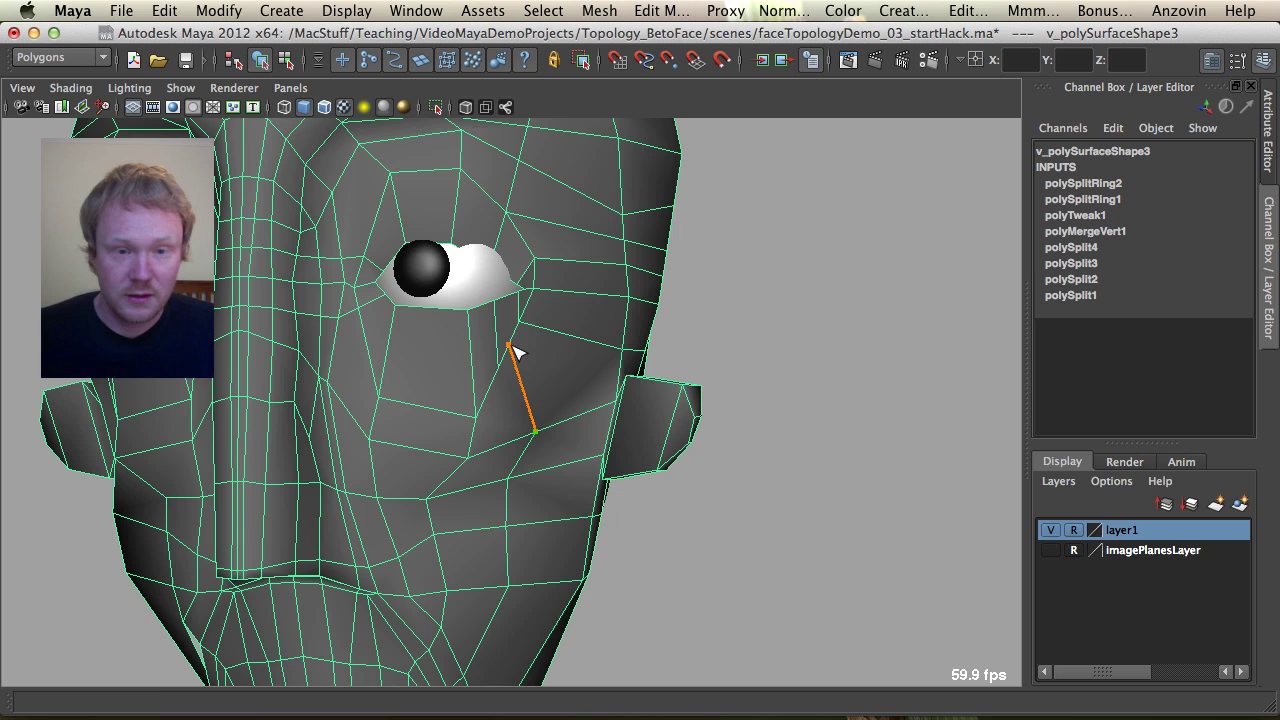
{"action": "key", "text": "q"}
{"action": "left_click_drag", "start_coordinate": [409, 366], "coordinate": [445, 350], "text": "alt"}
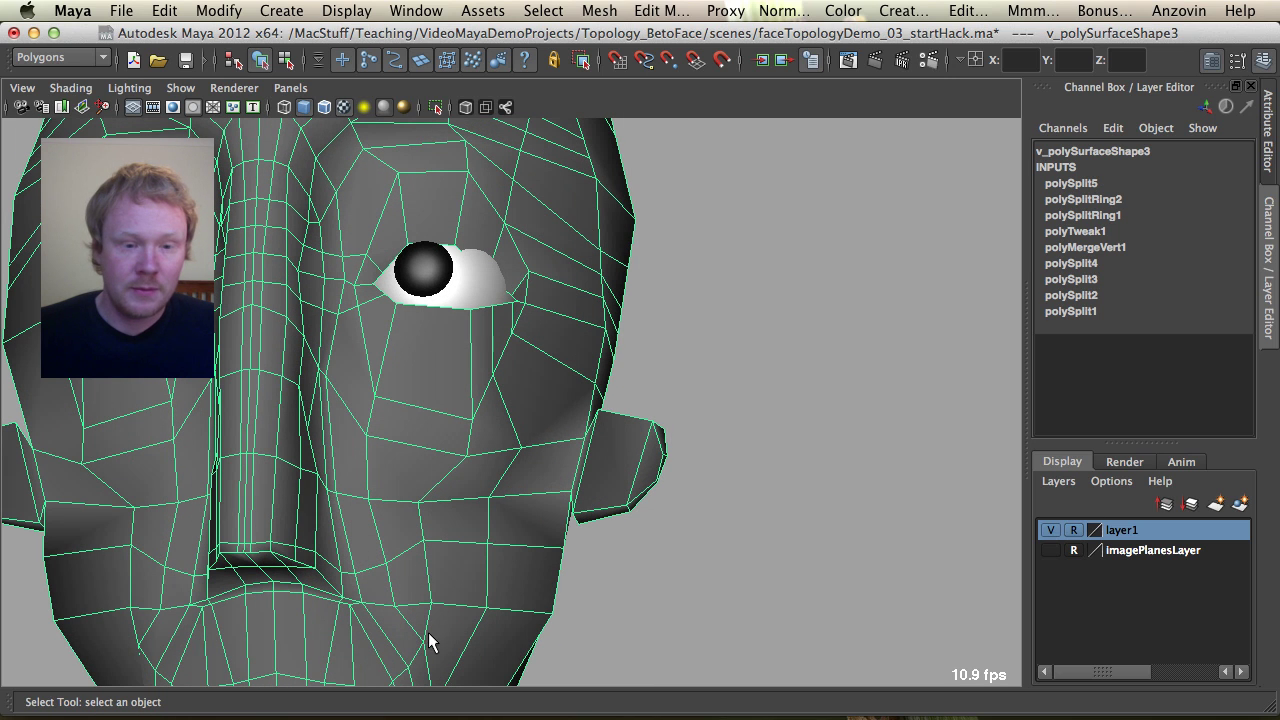
Insert edge loops through the middle of the lower eye edge down the cheek and through the upper eye edge up over the forehead.
{"action": "key", "text": "g"}
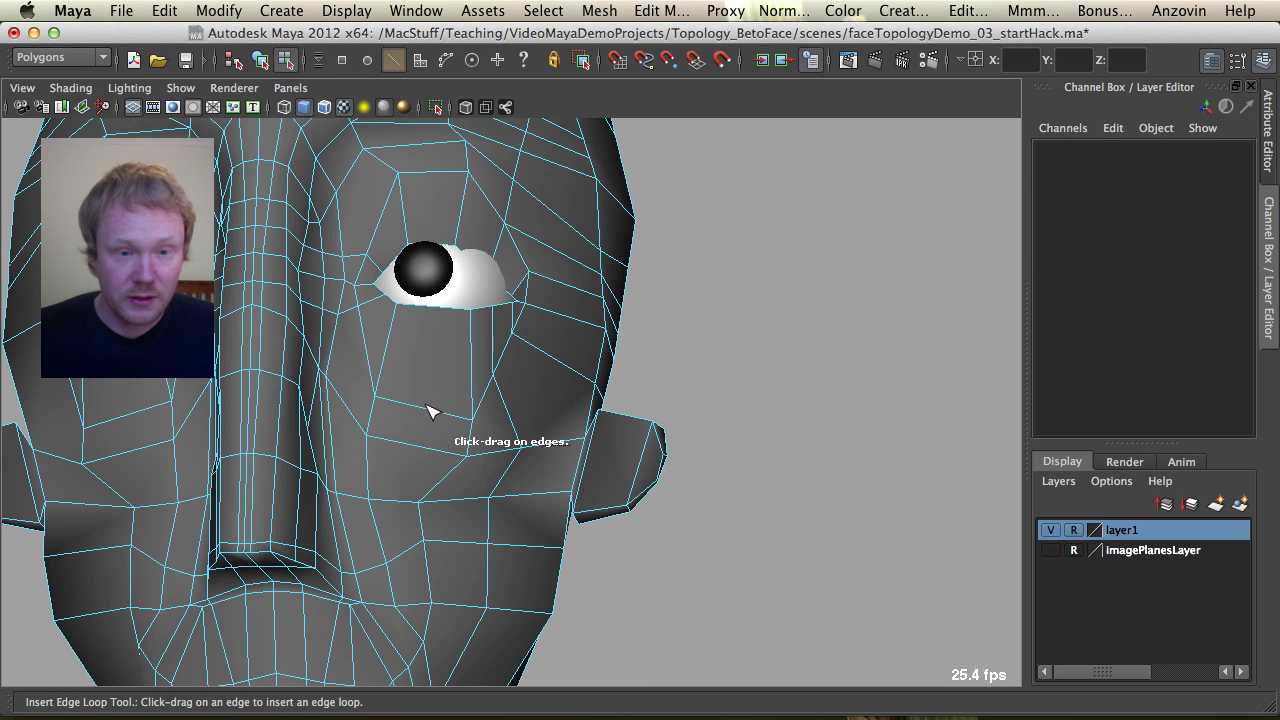
{"action": "left_click", "coordinate": [423, 408]}
{"action": "middle_click_drag", "start_coordinate": [418, 288], "coordinate": [428, 492], "text": "alt"}
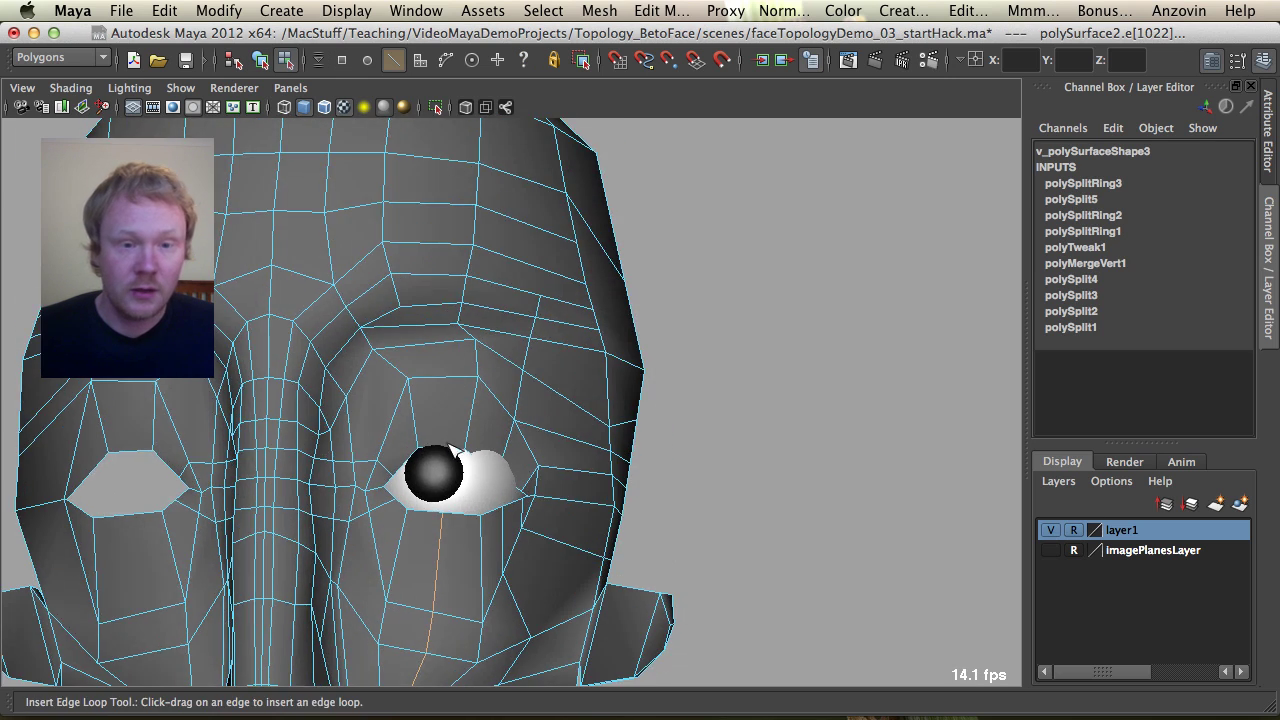
{"action": "left_click", "coordinate": [441, 376]}
{"action": "key", "text": "q"}
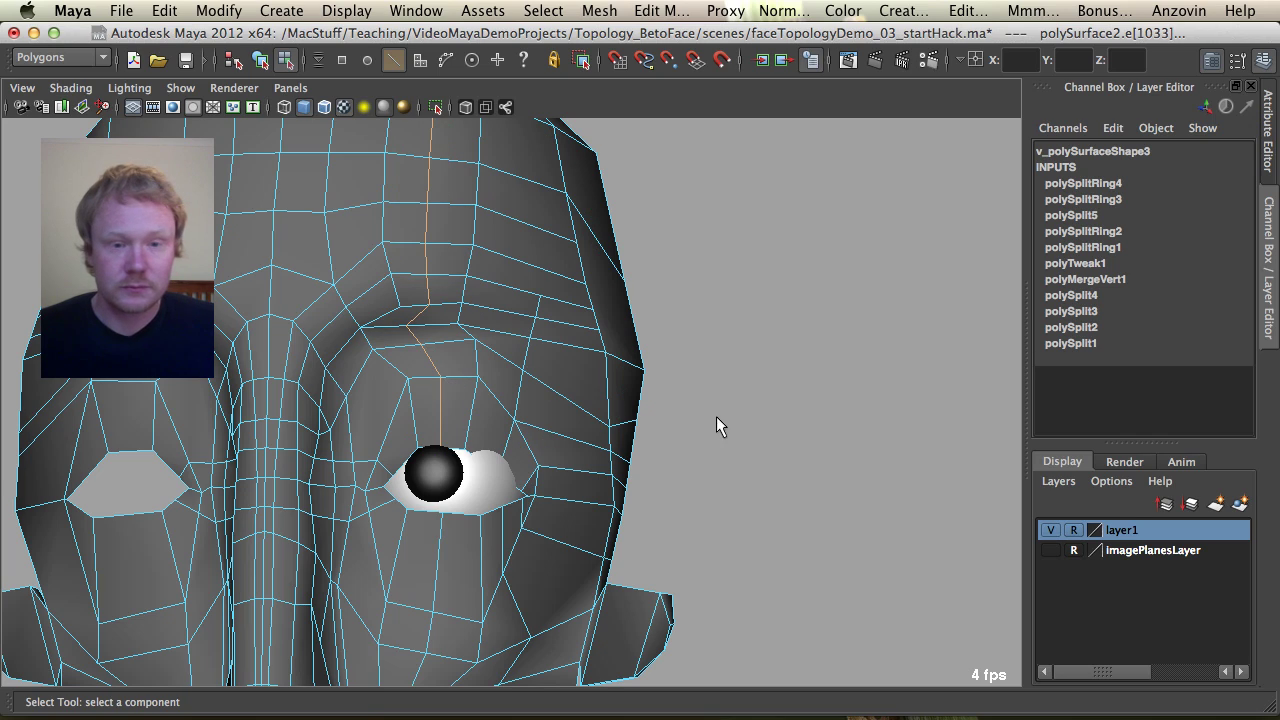
{"action": "left_click", "coordinate": [717, 423]}
Switch to vertex editing and select the vertex near the inner end of the upper eye edge.
{"action": "left_click_drag", "start_coordinate": [552, 446], "coordinate": [505, 448], "text": "alt"}
{"action": "middle_click_drag", "start_coordinate": [475, 437], "coordinate": [486, 332], "text": "alt"}
{"action": "right_click_drag", "start_coordinate": [486, 332], "coordinate": [769, 346], "text": "alt"}
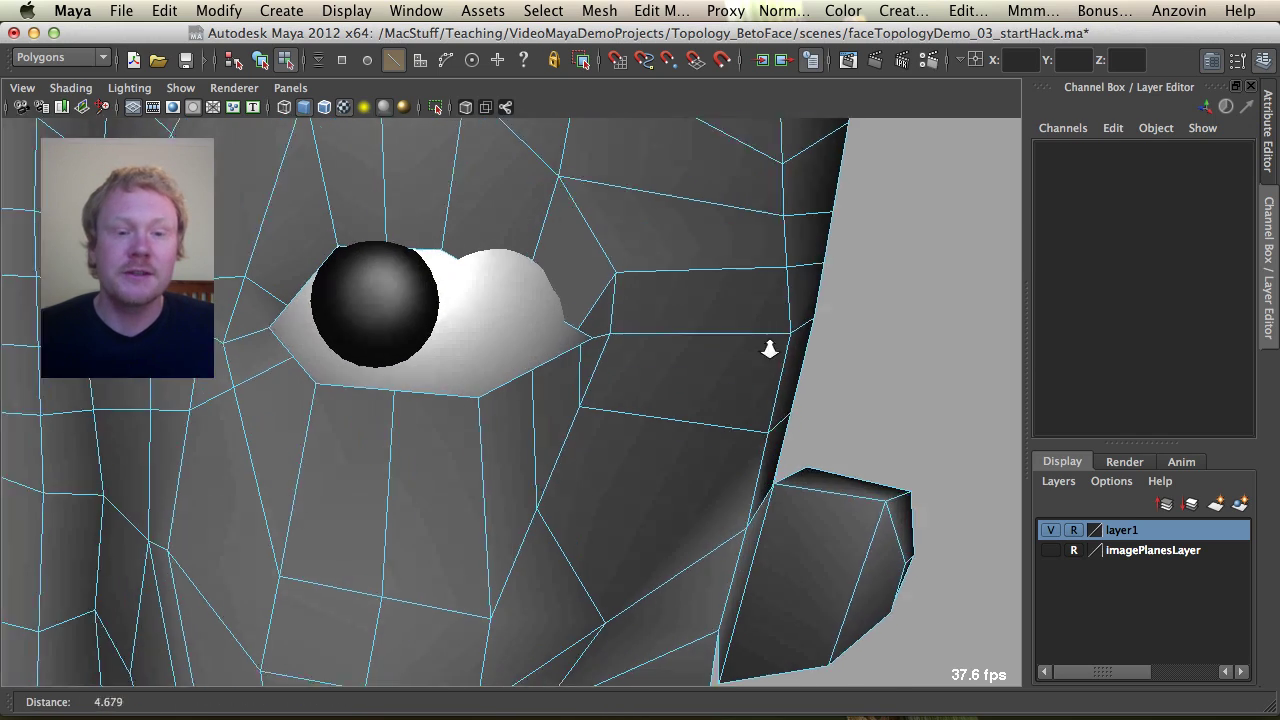
{"action": "middle_click_drag", "start_coordinate": [320, 350], "coordinate": [445, 435], "text": "alt"}
{"action": "right_click_drag", "start_coordinate": [445, 435], "coordinate": [494, 437], "text": "alt"}
{"action": "key", "text": "4"}
{"action": "key", "text": "5"}
{"action": "key", "text": "F9"}
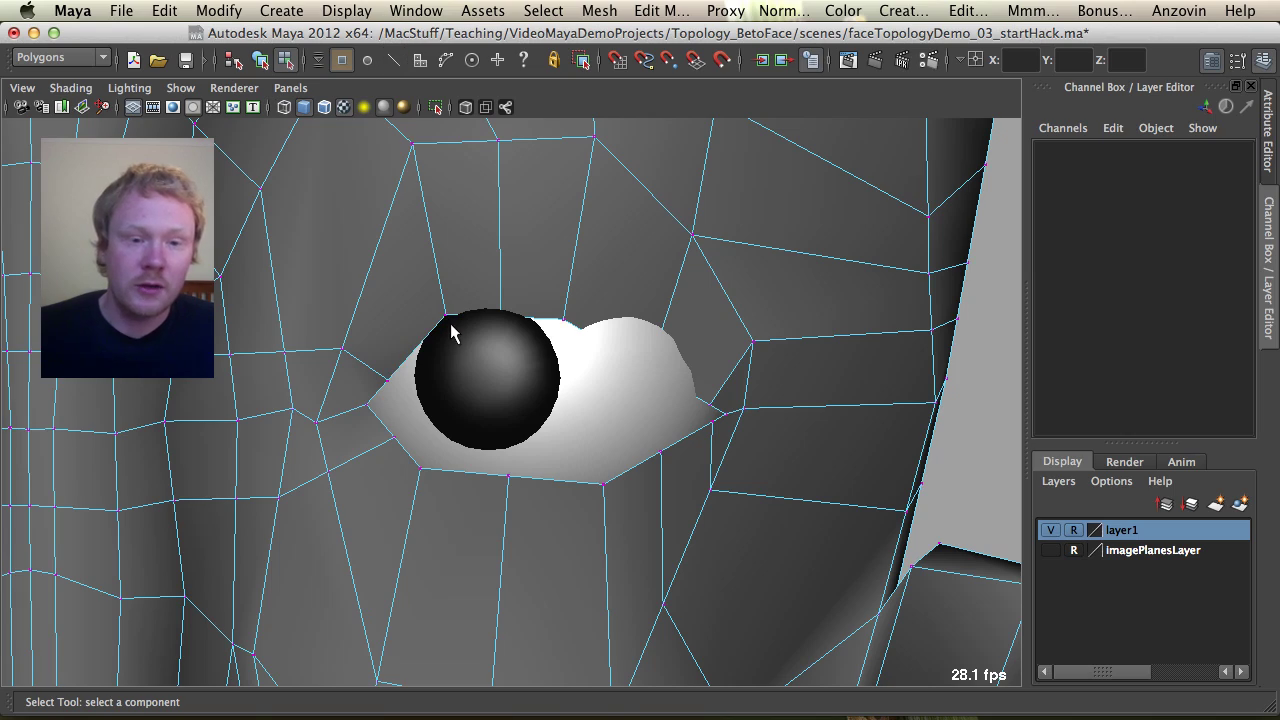
{"action": "left_click", "coordinate": [446, 315]}
{"action": "left_click_drag", "start_coordinate": [448, 318], "coordinate": [452, 352], "text": "alt"}
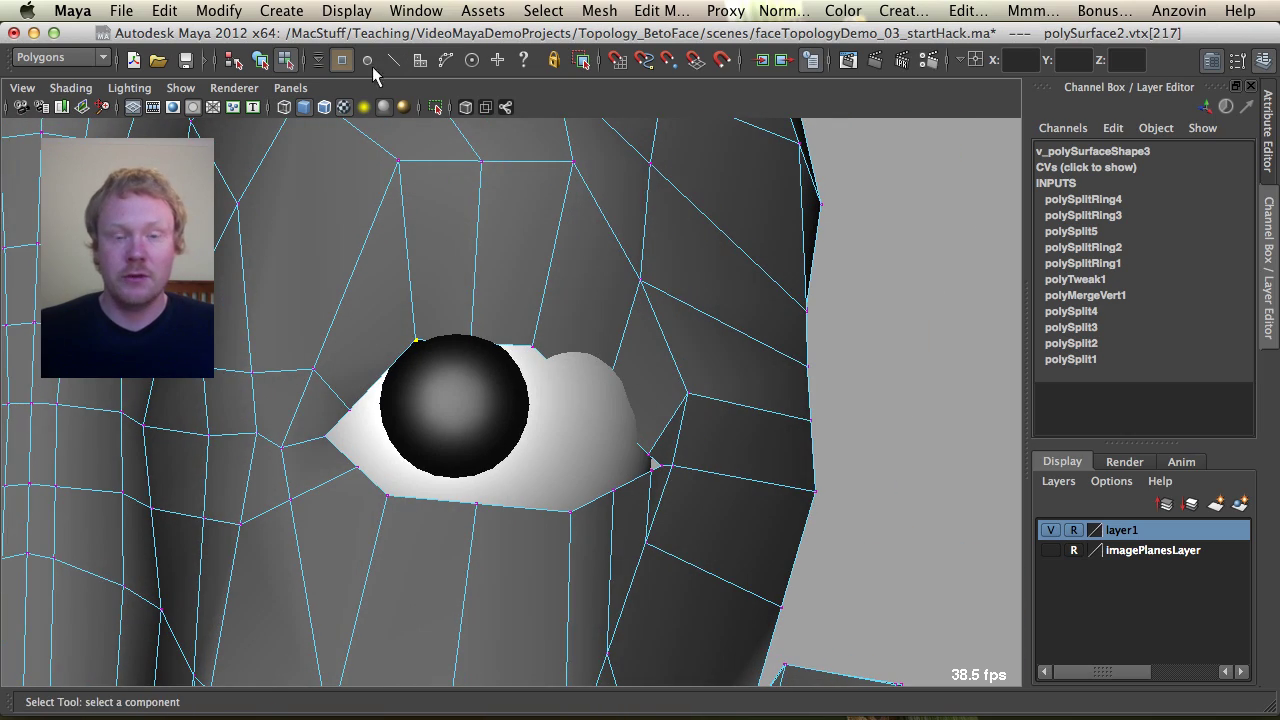
{"action": "right_click_drag", "start_coordinate": [479, 364], "coordinate": [382, 318], "text": "alt"}
{"action": "left_click_drag", "start_coordinate": [382, 318], "coordinate": [410, 392], "text": "alt"}
{"action": "middle_click_drag", "start_coordinate": [410, 392], "coordinate": [388, 345], "text": "alt"}
{"action": "right_click_drag", "start_coordinate": [388, 345], "coordinate": [395, 325], "text": "alt"}
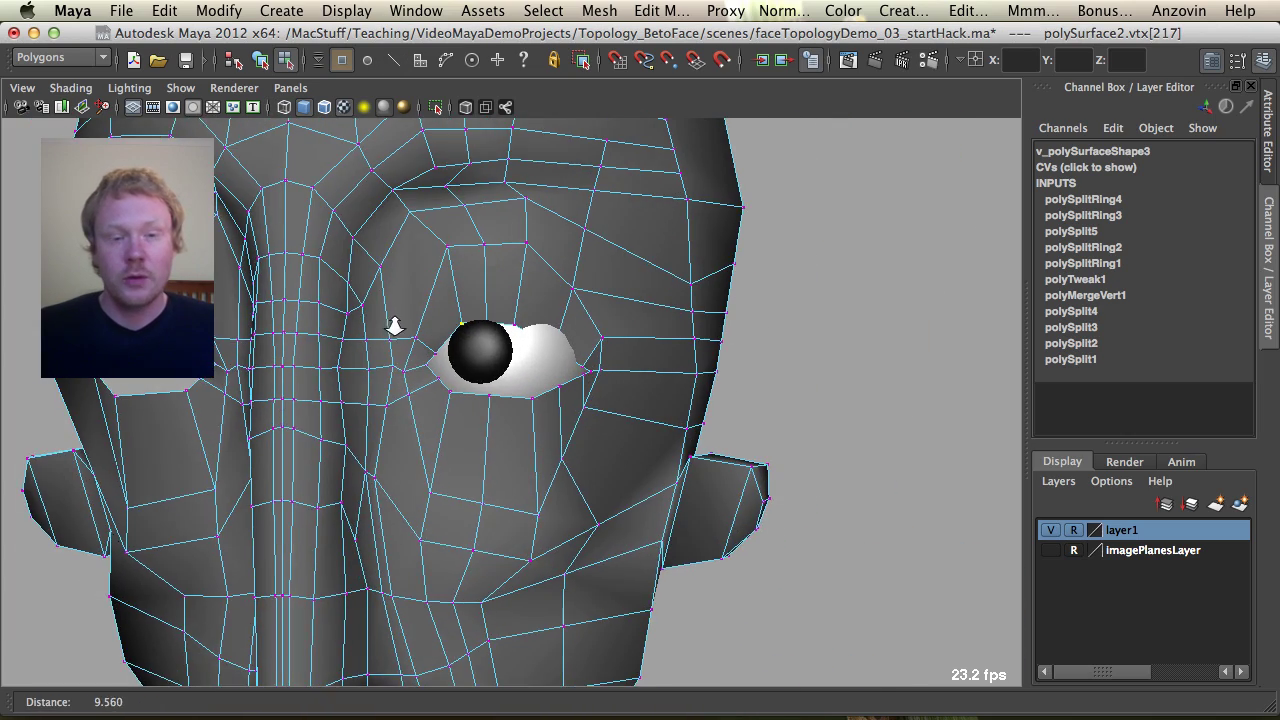
Move the inner and middle vertices of the upper eye edge to follow the curve of the eyeball.
{"action": "middle_click_drag", "start_coordinate": [395, 334], "coordinate": [406, 405], "text": "alt"}
{"action": "right_click_drag", "start_coordinate": [406, 405], "coordinate": [534, 420], "text": "alt"}
{"action": "key", "text": "w"}
{"action": "left_click_drag", "start_coordinate": [466, 411], "coordinate": [425, 390], "text": "alt"}
{"action": "right_click_drag", "start_coordinate": [425, 390], "coordinate": [500, 430], "text": "alt"}
{"action": "key", "text": "4"}
{"action": "left_click", "coordinate": [334, 529]}
{"action": "key", "text": "r"}
{"action": "key", "text": "5"}
{"action": "key", "text": "w"}
{"action": "left_click_drag", "start_coordinate": [411, 460], "coordinate": [371, 477], "text": "alt"}
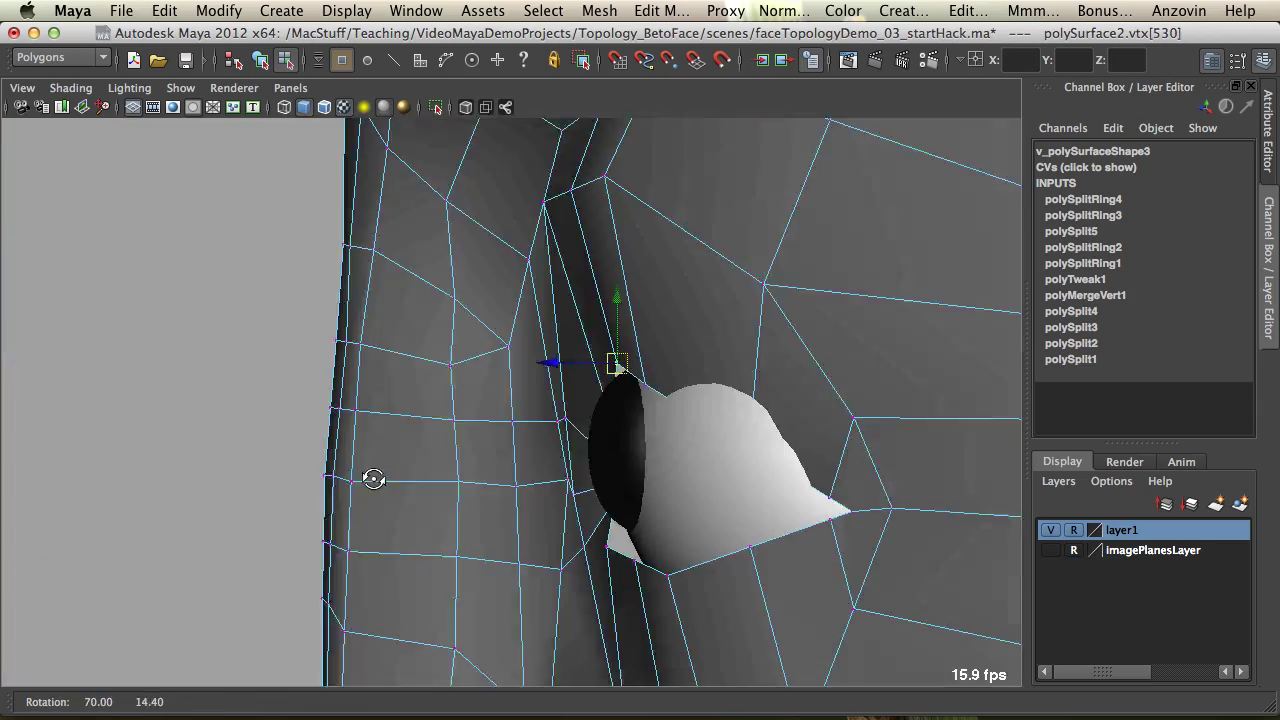
Move the vertices on the outer half of the upper eye edge to fit against the eyeball.
{"action": "left_click", "coordinate": [645, 383]}
{"action": "mouse_move", "coordinate": [645, 383]}
{"action": "left_mouse_down"}
{"action": "mouse_move", "coordinate": [686, 470]}
{"action": "mouse_move", "coordinate": [757, 480]}
{"action": "left_mouse_up"}
{"action": "key", "text": "4"}
{"action": "key", "text": "5"}
{"action": "left_click_drag", "start_coordinate": [600, 520], "coordinate": [731, 594], "text": "alt"}
{"action": "right_click_drag", "start_coordinate": [731, 594], "coordinate": [610, 540], "text": "alt"}
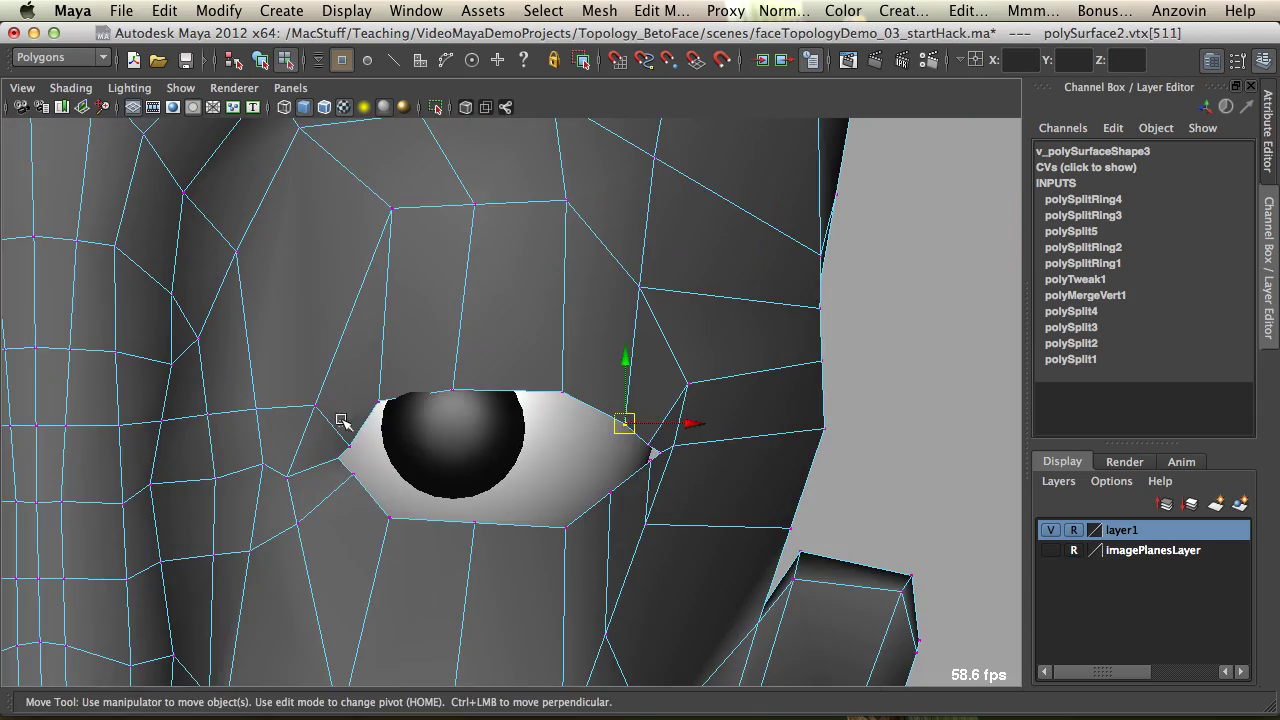
Round the lower eye edge by lowering its vertices, and adjust the upper vertex near the outer corner.
{"action": "key", "text": "4"}
{"action": "mouse_move", "coordinate": [320, 415]}
{"action": "left_mouse_down"}
{"action": "mouse_move", "coordinate": [360, 470]}
{"action": "mouse_move", "coordinate": [500, 530]}
{"action": "left_mouse_up"}
{"action": "key", "text": "5"}
{"action": "left_click_drag", "start_coordinate": [591, 523], "coordinate": [580, 566]}
{"action": "left_click_drag", "start_coordinate": [700, 450], "coordinate": [720, 514]}
{"action": "left_click_drag", "start_coordinate": [650, 415], "coordinate": [666, 477]}
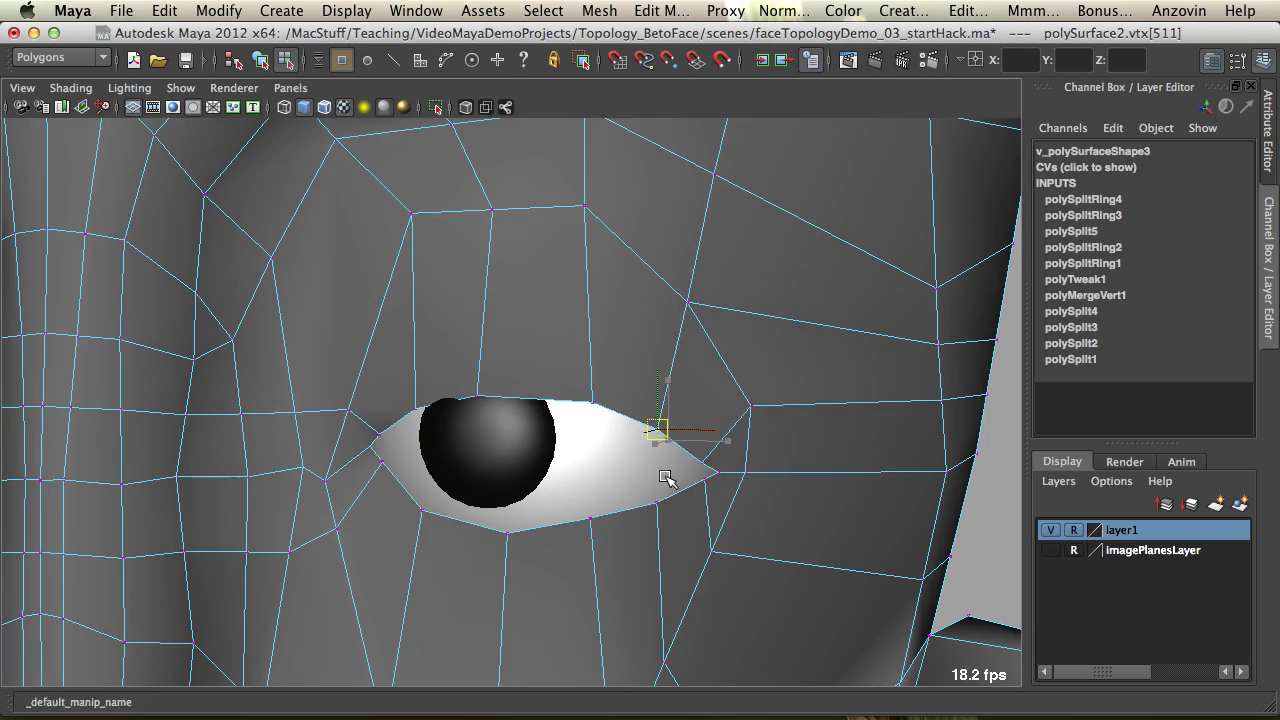
Fine-tune the vertices along the eye opening and on the cheek below it for an even almond-shaped outline.
{"action": "right_click_drag", "start_coordinate": [666, 477], "coordinate": [560, 470], "text": "alt"}
{"action": "left_click_drag", "start_coordinate": [440, 450], "coordinate": [485, 532]}
{"action": "left_click", "coordinate": [543, 467]}
{"action": "left_click_drag", "start_coordinate": [543, 467], "coordinate": [541, 472]}
{"action": "right_click_drag", "start_coordinate": [500, 540], "coordinate": [520, 590], "text": "alt"}
{"action": "left_click", "coordinate": [556, 636]}
{"action": "left_click_drag", "start_coordinate": [558, 640], "coordinate": [556, 624]}
{"action": "left_click", "coordinate": [610, 458]}
{"action": "key", "text": "q"}
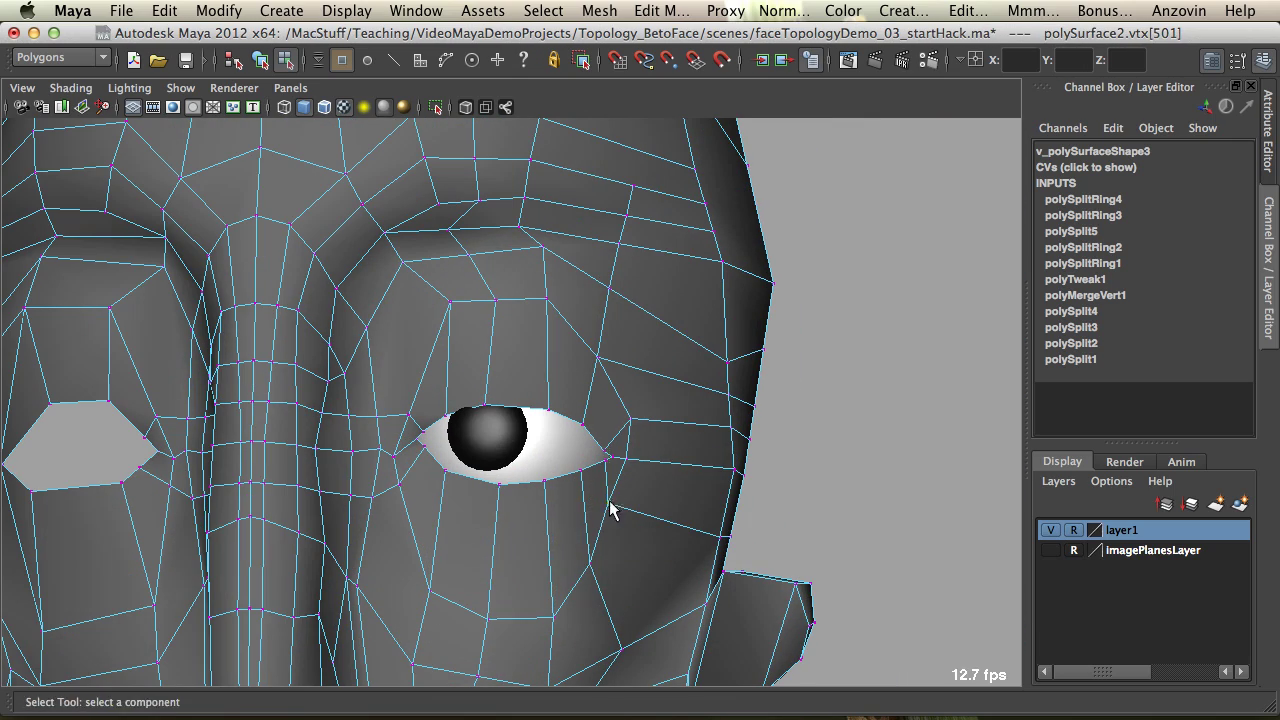
Adjust the vertices of the ring above the eye and beside the inner corner, and leave vertex editing.
{"action": "left_click", "coordinate": [547, 298]}
{"action": "left_click_drag", "start_coordinate": [547, 298], "coordinate": [551, 305]}
{"action": "left_click", "coordinate": [450, 302]}
{"action": "left_click", "coordinate": [409, 413]}
{"action": "left_click_drag", "start_coordinate": [409, 413], "coordinate": [398, 411]}
{"action": "key", "text": "F8"}
Mirror the reworked half of the face onto the other side and delete the mesh's construction history.
{"action": "right_click_drag", "start_coordinate": [640, 470], "coordinate": [500, 480], "text": "alt"}
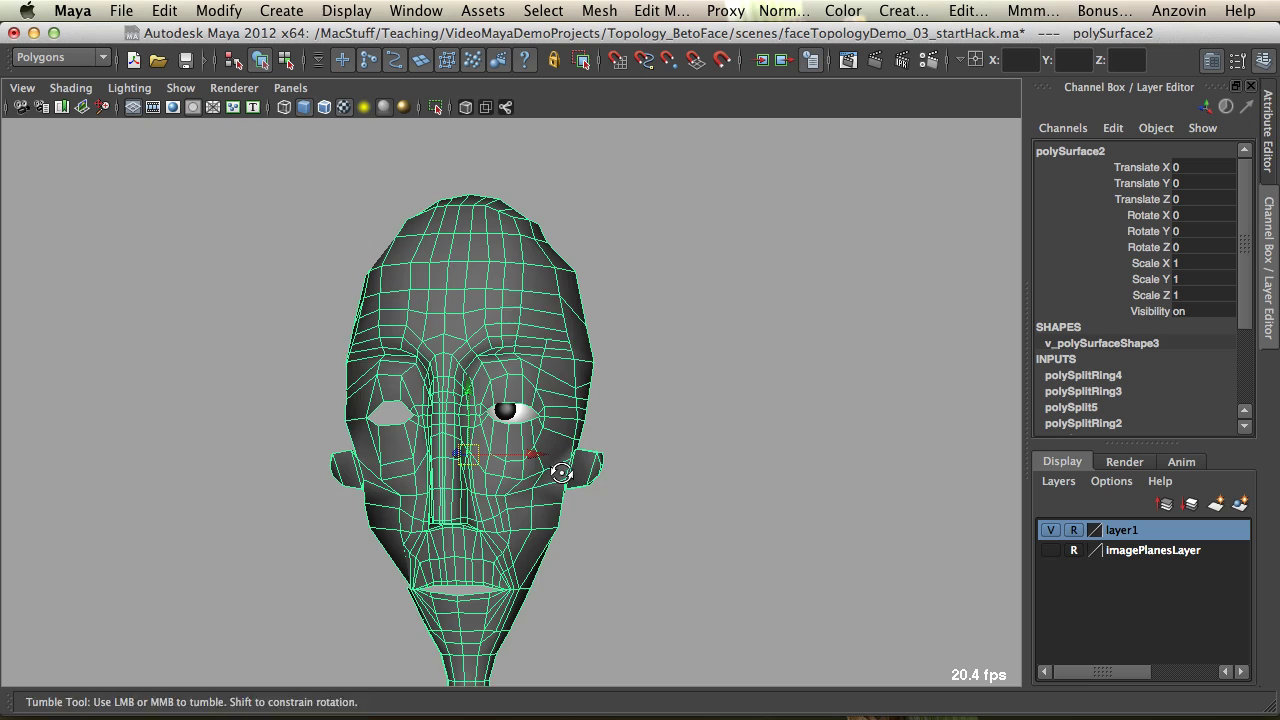
{"action": "left_click_drag", "start_coordinate": [560, 471], "coordinate": [541, 510], "text": "alt"}
{"action": "left_click_drag", "start_coordinate": [437, 362], "coordinate": [487, 463], "text": "alt"}
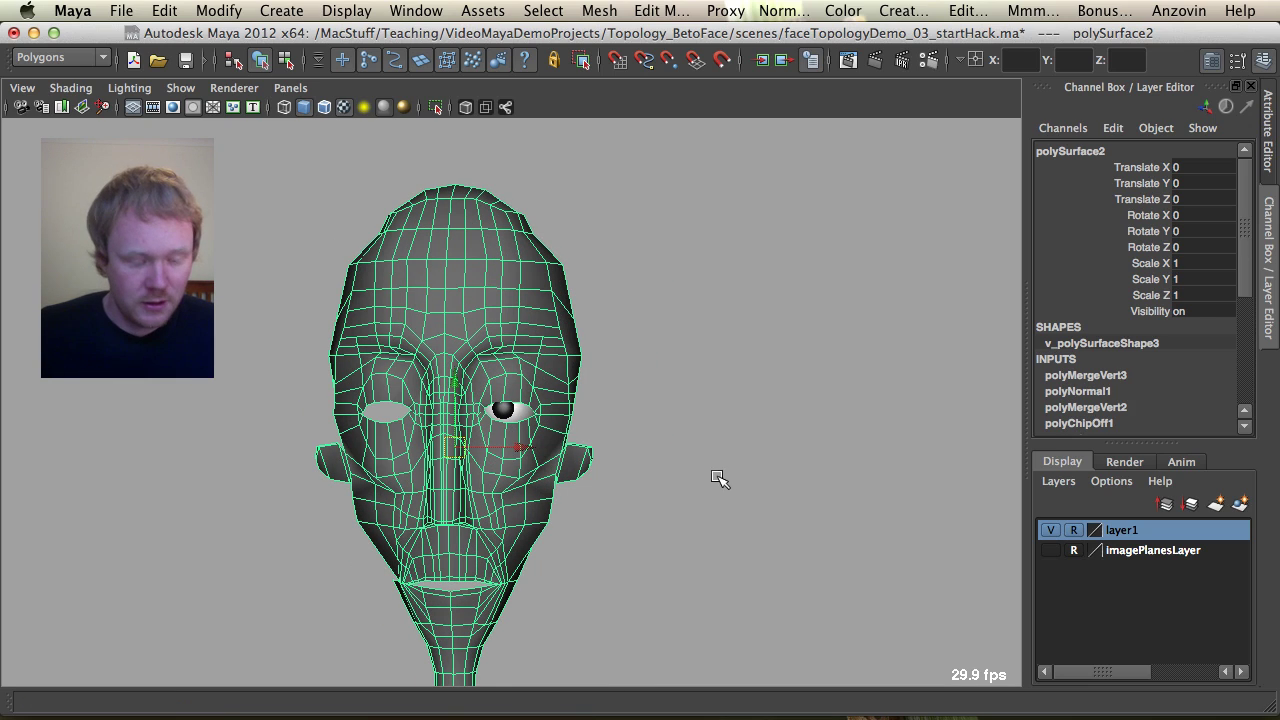
{"action": "key", "text": "alt+shift+d"}
In vertex editing, merge the two stacked vertices on the side of the upper nose bridge, just above the inner eye corner.
{"action": "left_click_drag", "start_coordinate": [603, 483], "coordinate": [526, 461], "text": "alt"}
{"action": "right_click_drag", "start_coordinate": [526, 461], "coordinate": [828, 468], "text": "alt"}
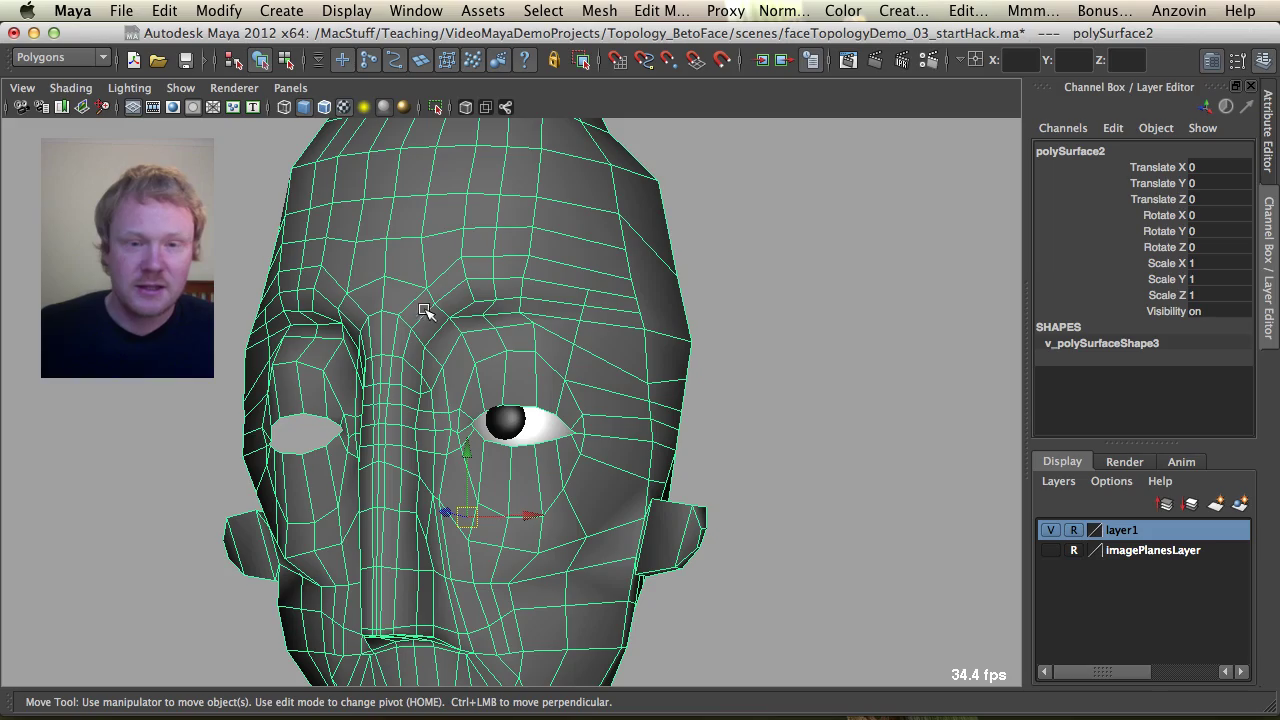
{"action": "left_click_drag", "start_coordinate": [615, 482], "coordinate": [527, 364], "text": "alt"}
{"action": "left_click_drag", "start_coordinate": [435, 425], "coordinate": [356, 435], "text": "alt"}
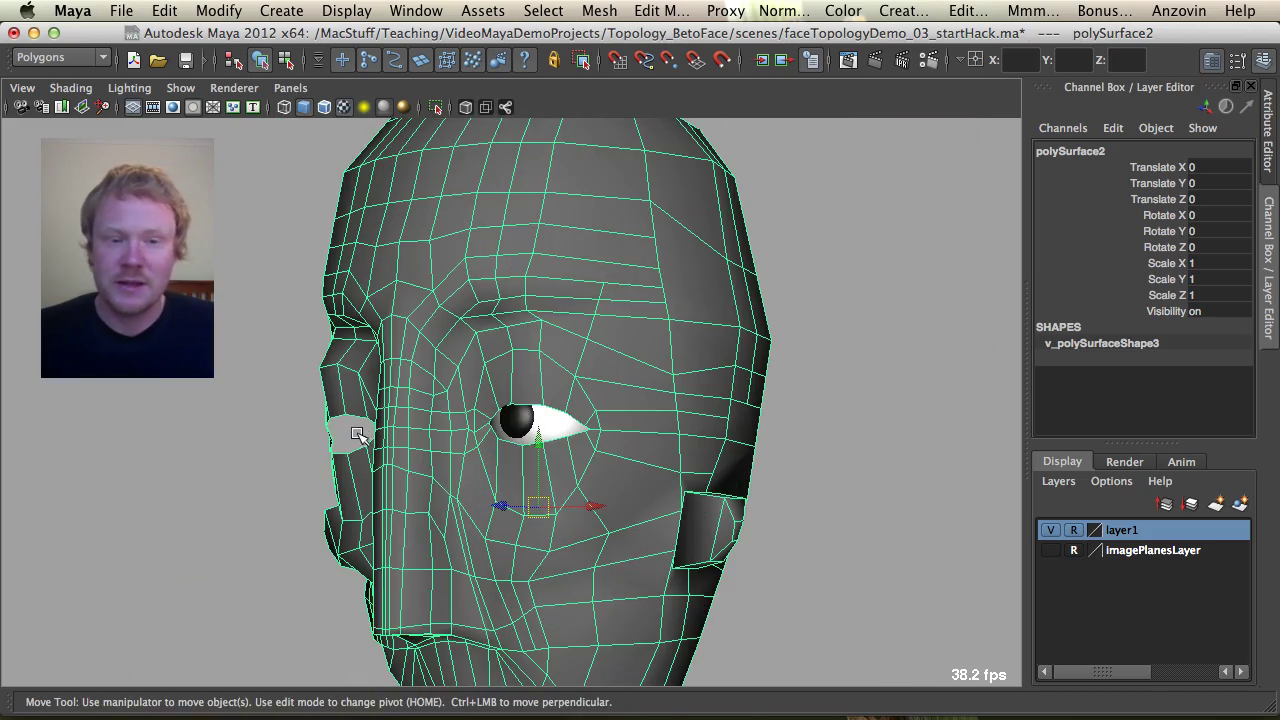
{"action": "right_click_drag", "start_coordinate": [356, 435], "coordinate": [585, 476], "text": "alt"}
{"action": "left_click_drag", "start_coordinate": [346, 406], "coordinate": [323, 398], "text": "alt"}
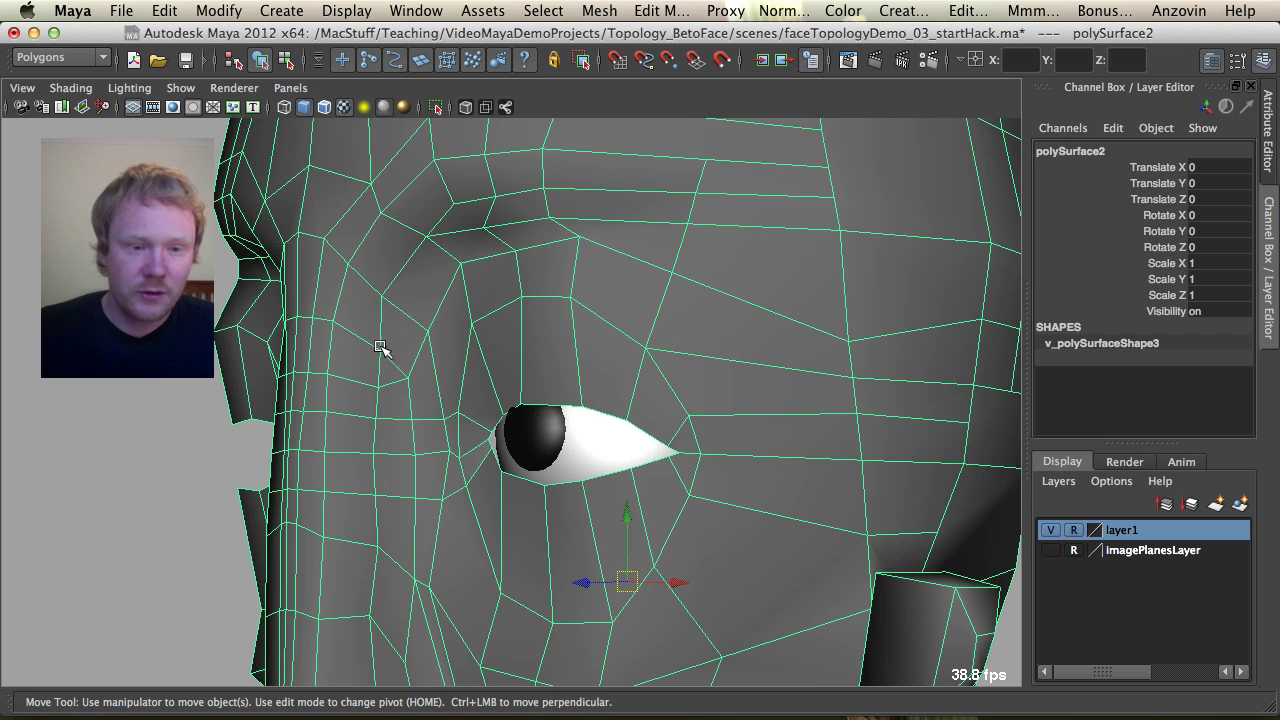
{"action": "mouse_move", "coordinate": [379, 343]}
{"action": "left_mouse_down", "text": "alt"}
{"action": "mouse_move", "coordinate": [434, 399]}
{"action": "mouse_move", "coordinate": [371, 360]}
{"action": "left_mouse_up", "text": "alt"}
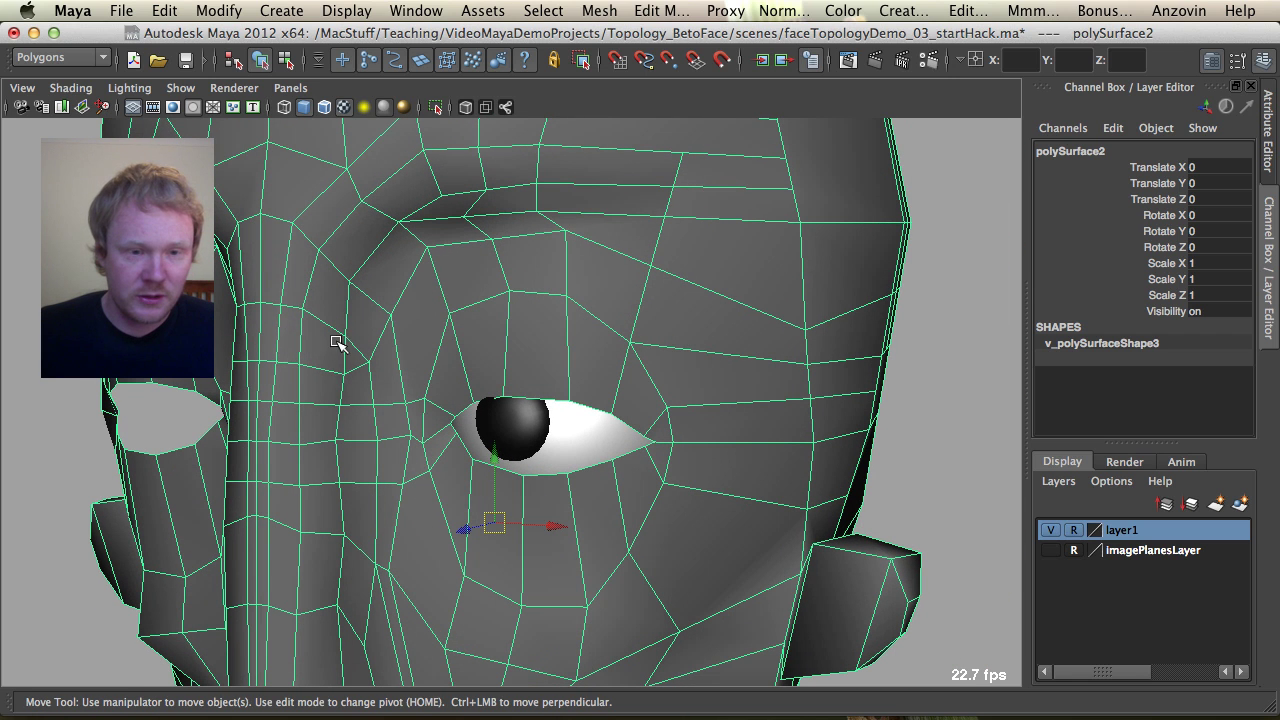
{"action": "key", "text": "F9"}
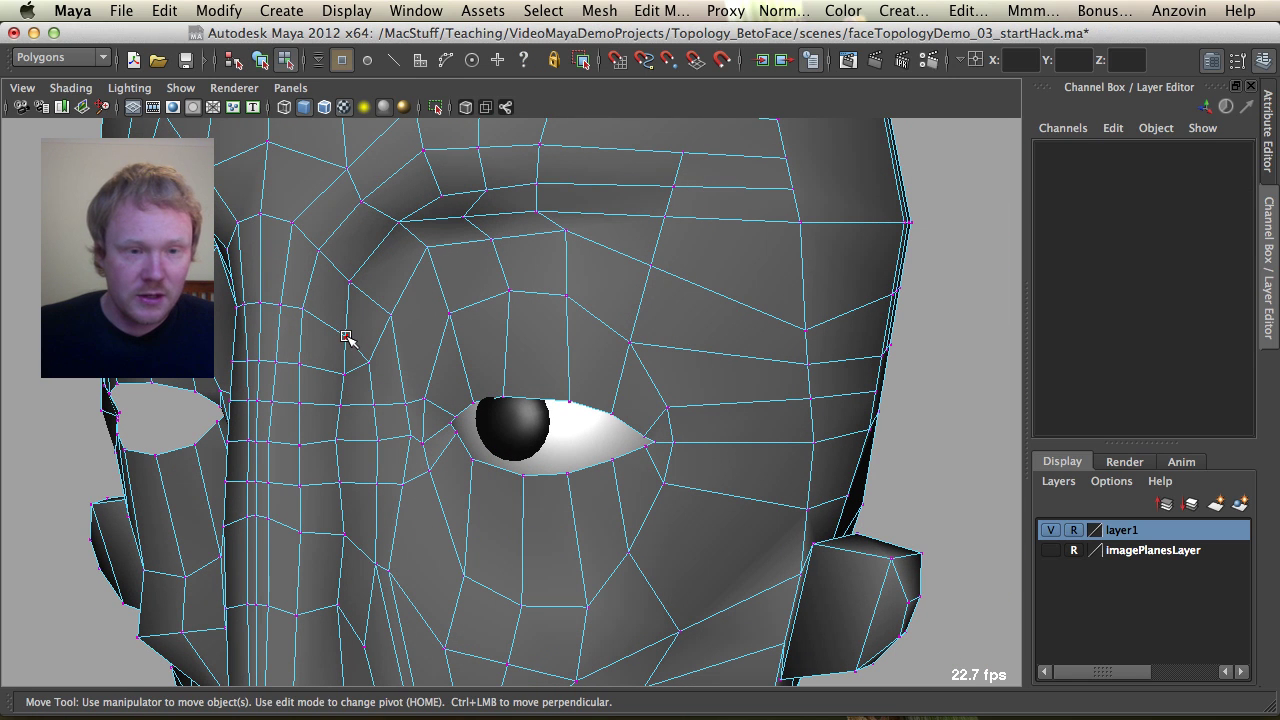
{"action": "left_click", "coordinate": [345, 340]}
{"action": "left_click", "coordinate": [345, 377]}
{"action": "key", "text": "g"}
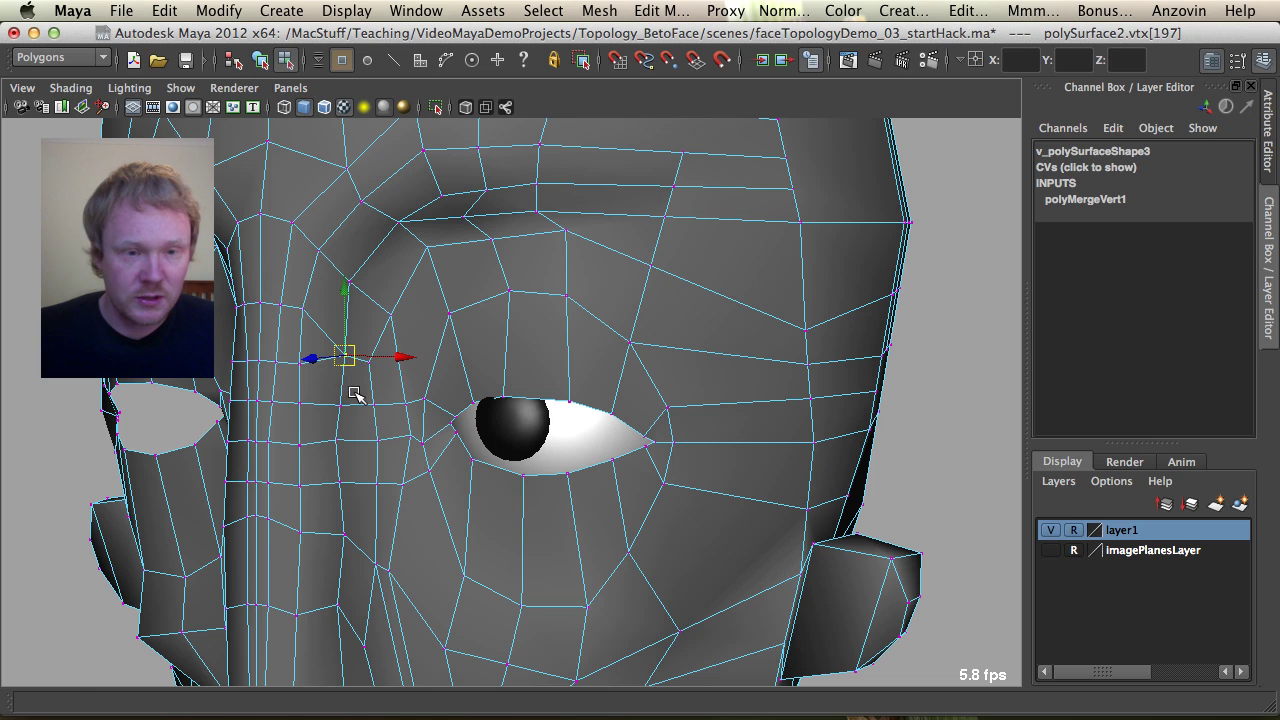
Merge the next two pairs of stacked vertices across the upper nose bridge towards its centre.
{"action": "left_click", "coordinate": [301, 309]}
{"action": "left_click", "coordinate": [303, 369], "text": "shift"}
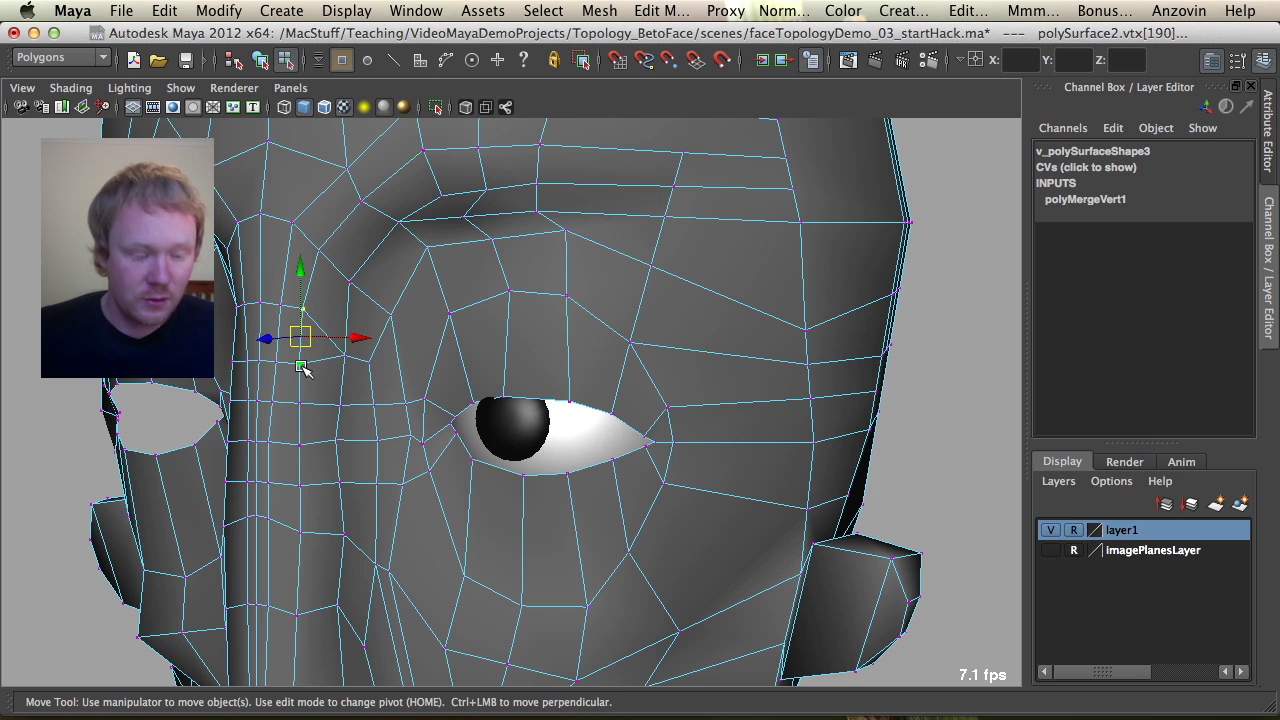
{"action": "key", "text": "ctrl+m"}
{"action": "left_click", "coordinate": [277, 304]}
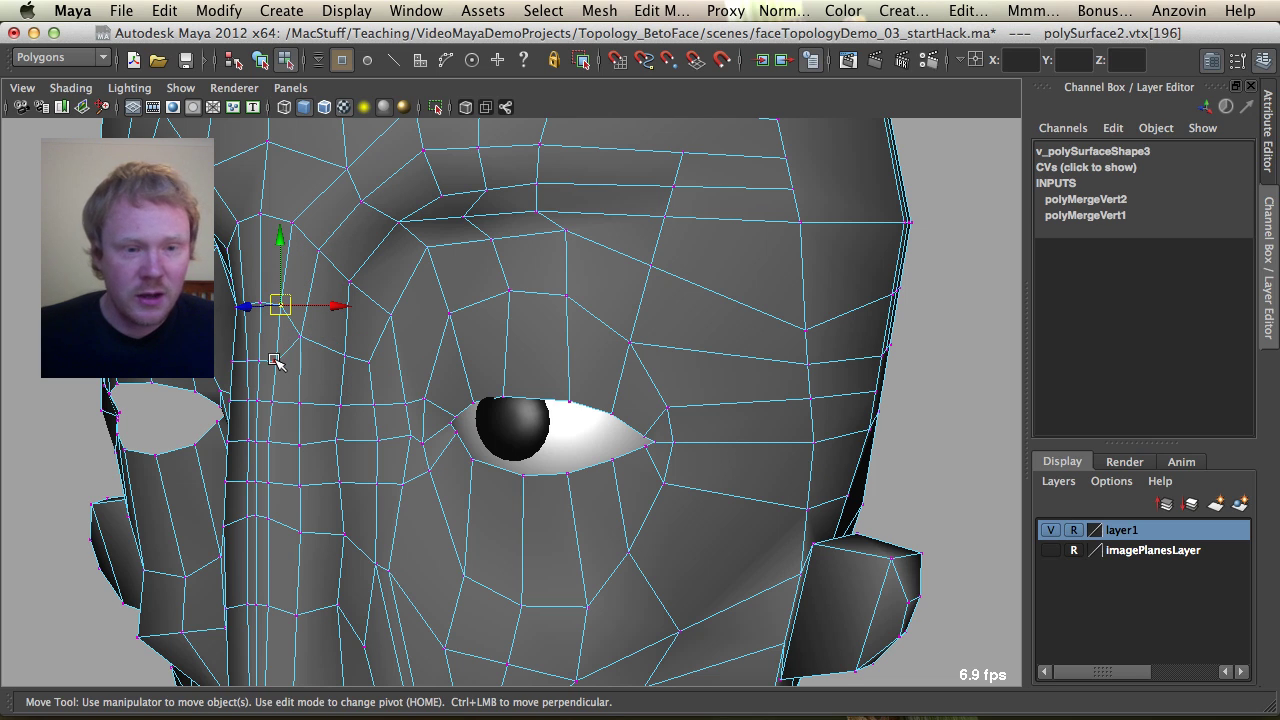
{"action": "left_click", "coordinate": [276, 362], "text": "shift"}
{"action": "key", "text": "ctrl+m"}
{"action": "key", "text": "q"}
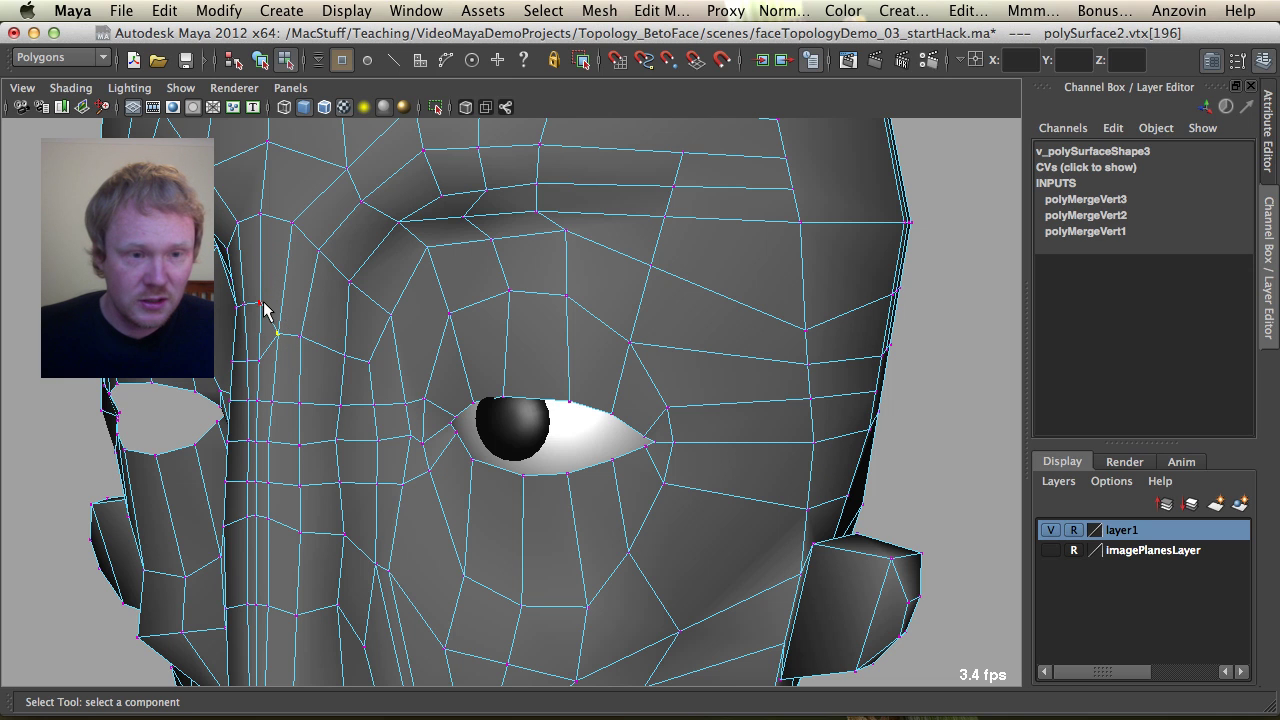
Merge the pair of stacked vertices on the centre line of the upper nose bridge.
{"action": "left_click", "coordinate": [262, 303]}
{"action": "left_click", "coordinate": [262, 360], "text": "shift"}
{"action": "key", "text": "g"}
{"action": "left_click_drag", "start_coordinate": [268, 364], "coordinate": [351, 376], "text": "alt"}
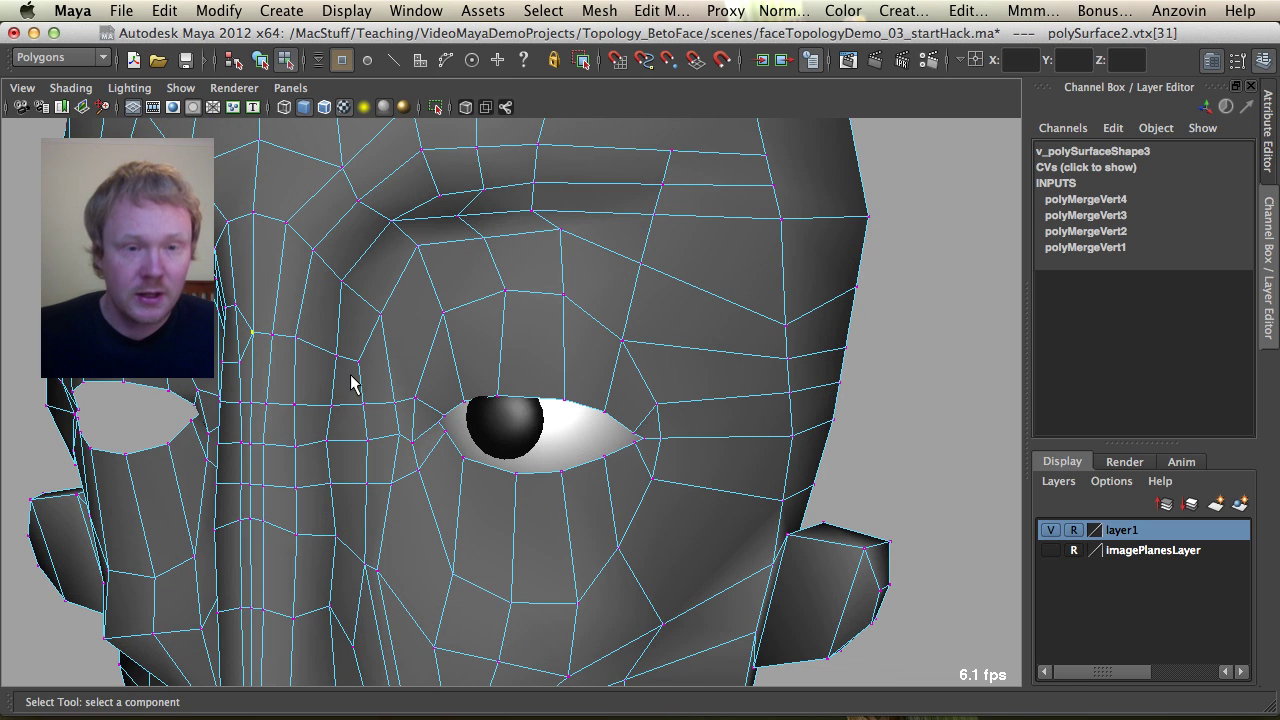
{"action": "left_click_drag", "start_coordinate": [500, 376], "coordinate": [383, 402], "text": "alt"}
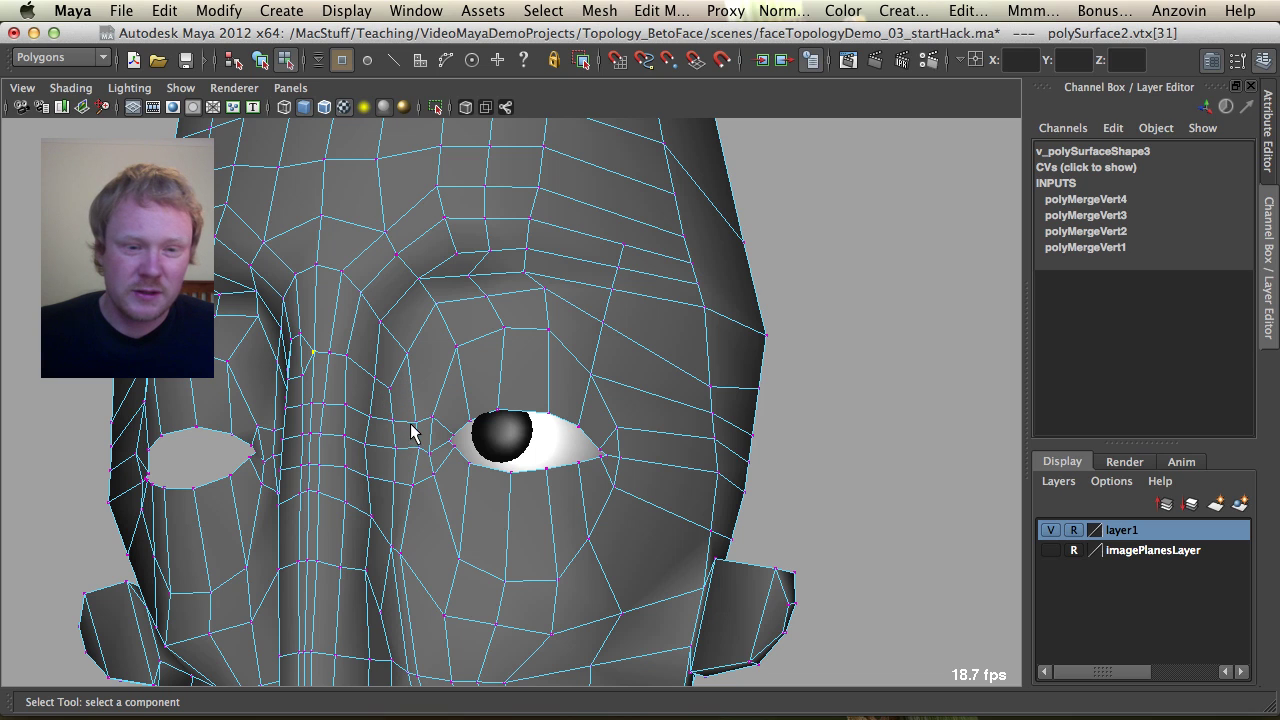
Merge the side-by-side vertex pairs in the three edge rows between the nose and the inner eye corner.
{"action": "left_click", "coordinate": [411, 424]}
{"action": "left_click", "coordinate": [393, 421], "text": "shift"}
{"action": "key", "text": "ctrl+m"}
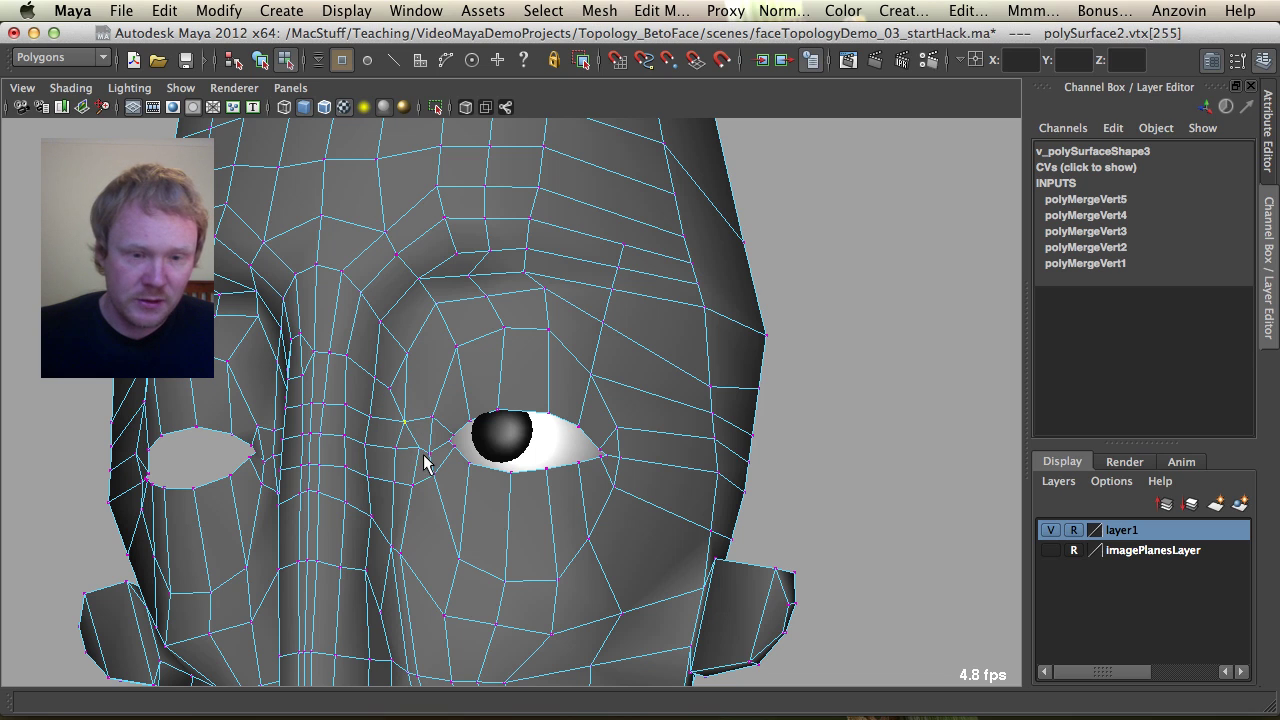
{"action": "left_click", "coordinate": [394, 447], "text": "shift"}
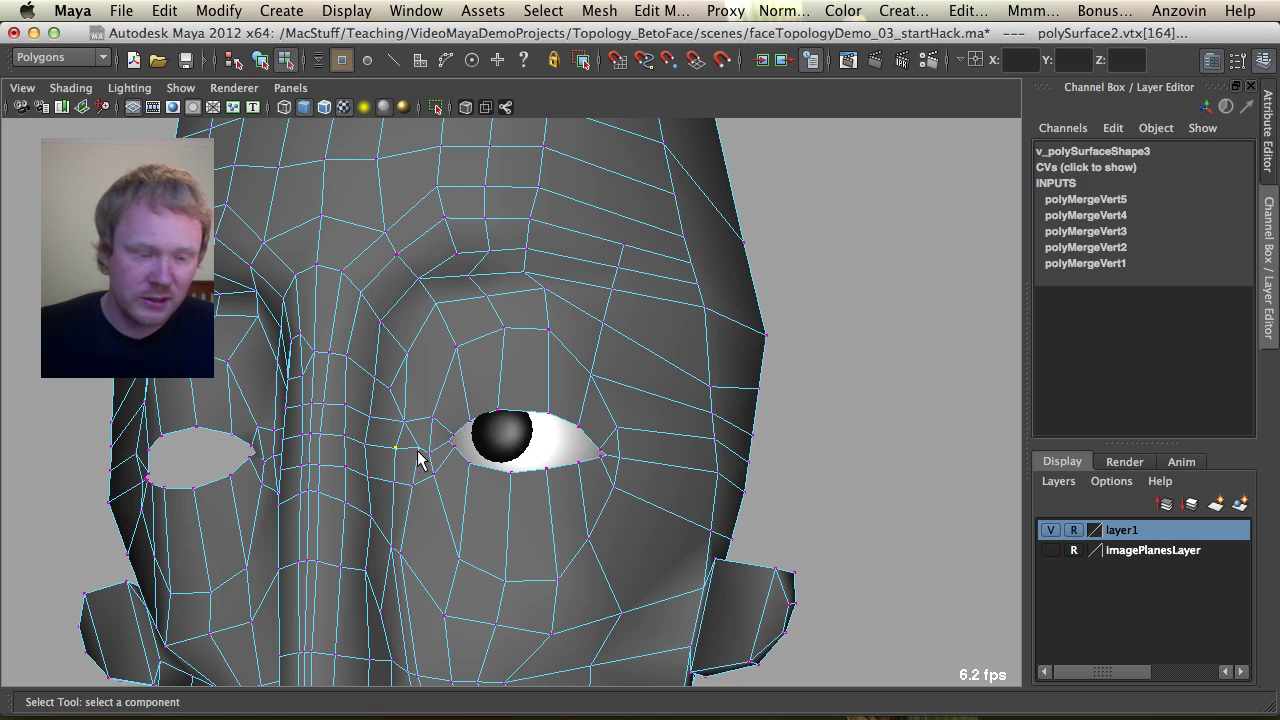
{"action": "key", "text": "ctrl+m"}
{"action": "left_click", "coordinate": [413, 482]}
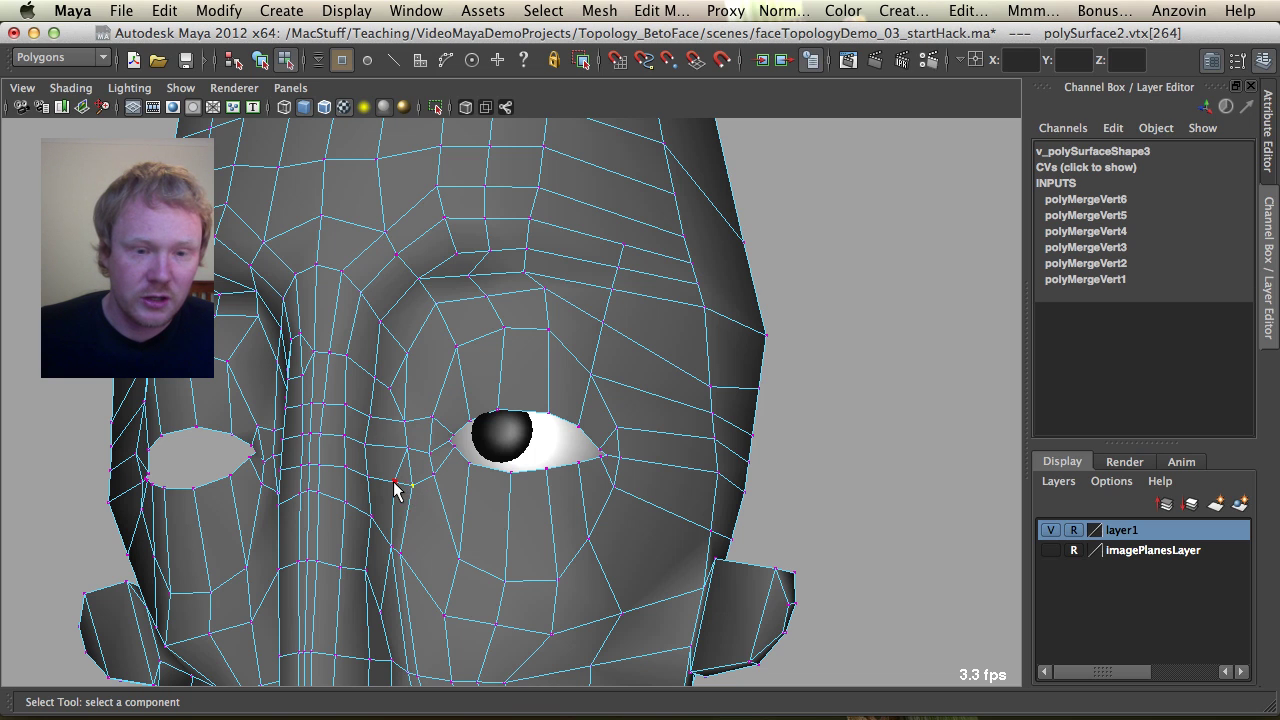
{"action": "left_click", "coordinate": [395, 484], "text": "shift"}
{"action": "key", "text": "ctrl+m"}
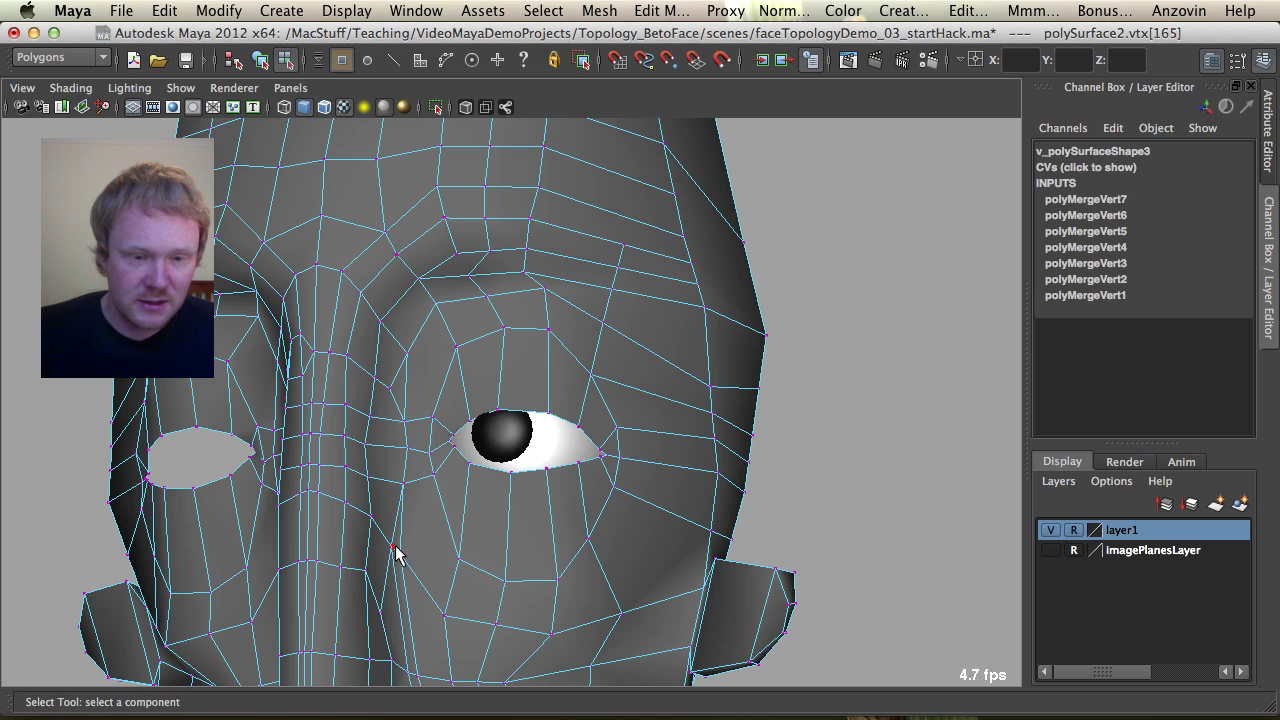
Merge the next two vertex pairs running down the side of the nose below the inner eye corner.
{"action": "left_click", "coordinate": [400, 553], "text": "shift"}
{"action": "key", "text": "ctrl+m"}
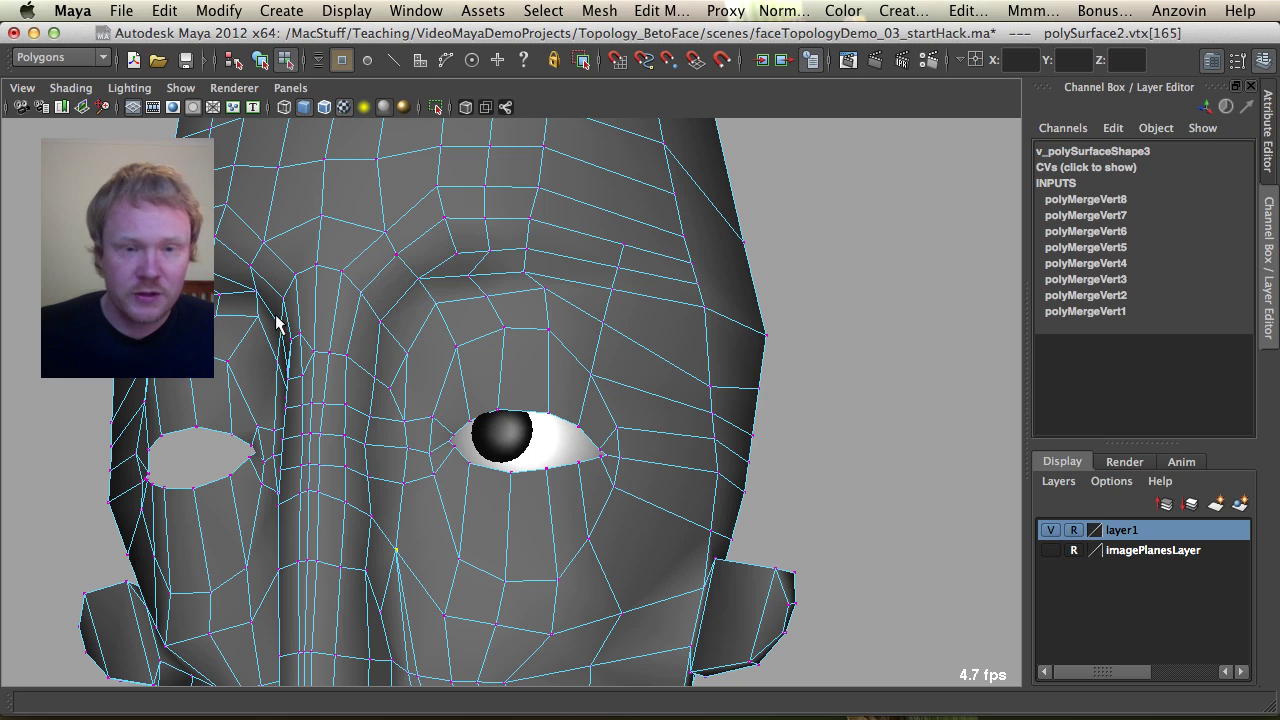
{"action": "scroll", "coordinate": [237, 395], "scroll_direction": "down", "scroll_amount": 6}
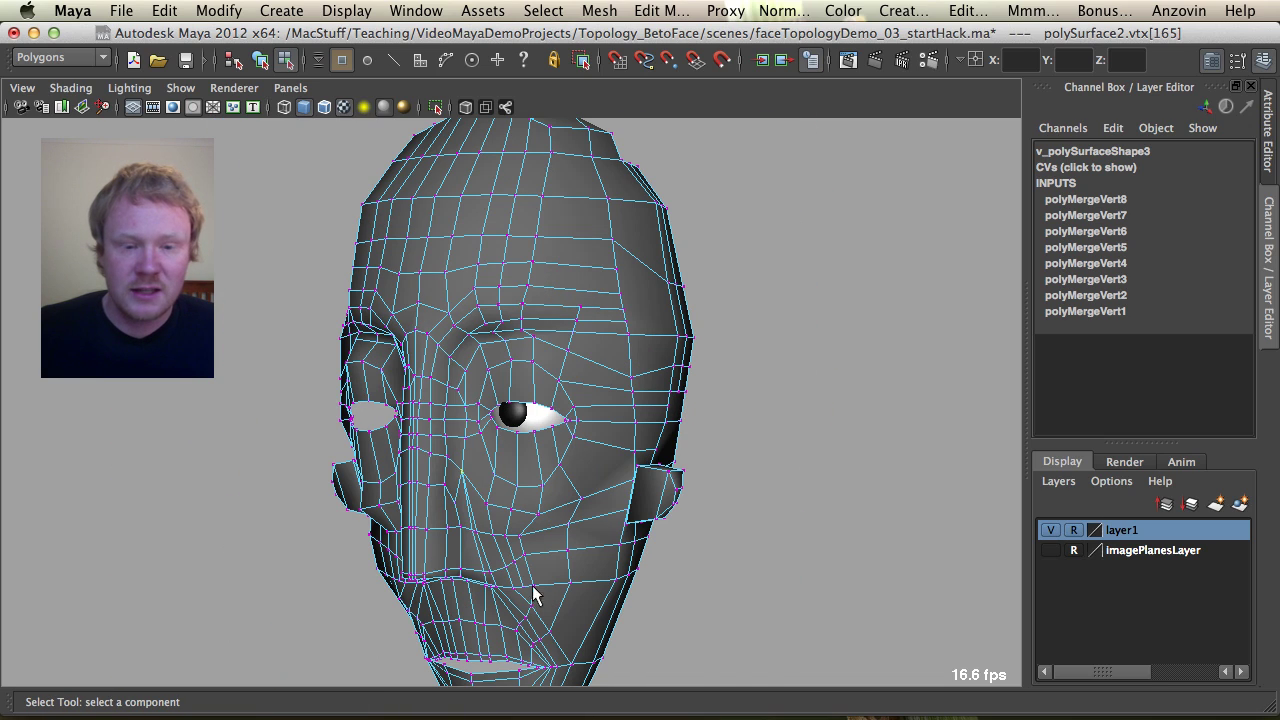
{"action": "scroll", "coordinate": [706, 526], "scroll_direction": "up", "scroll_amount": 4}
{"action": "middle_click_drag", "start_coordinate": [706, 526], "coordinate": [576, 318], "text": "alt"}
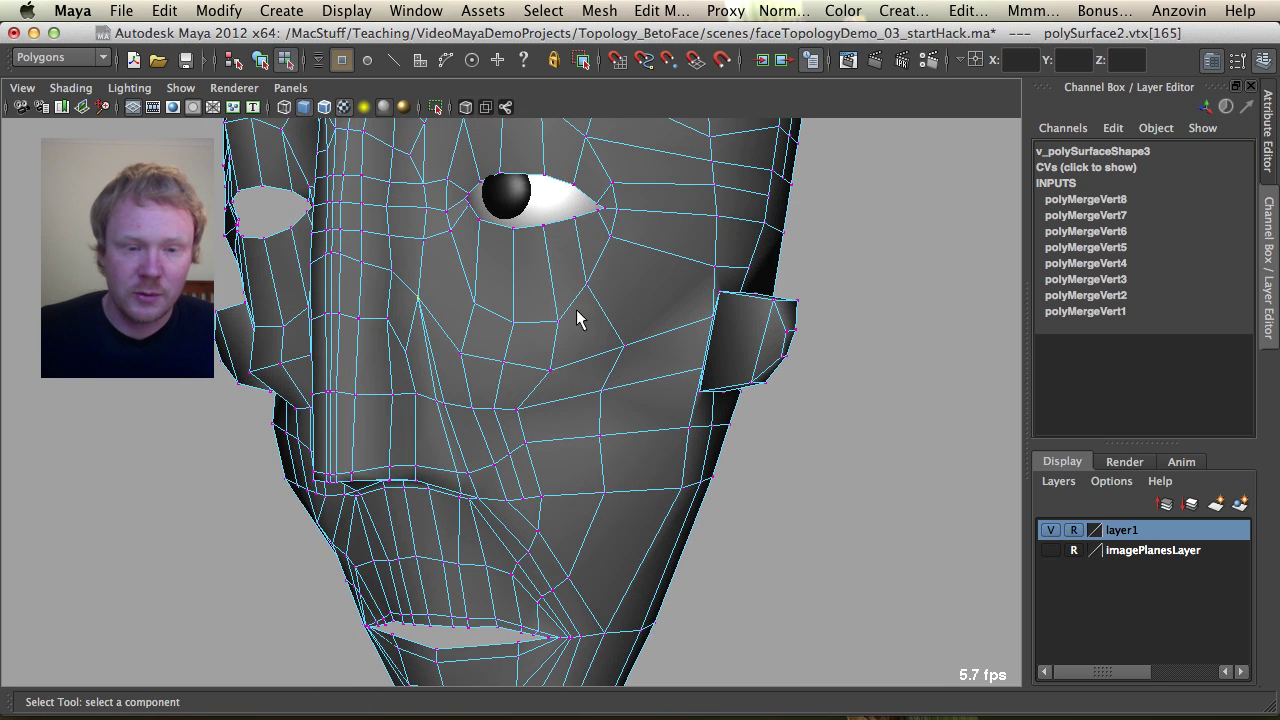
{"action": "left_click", "coordinate": [438, 403], "text": "shift"}
{"action": "key", "text": "ctrl+m"}
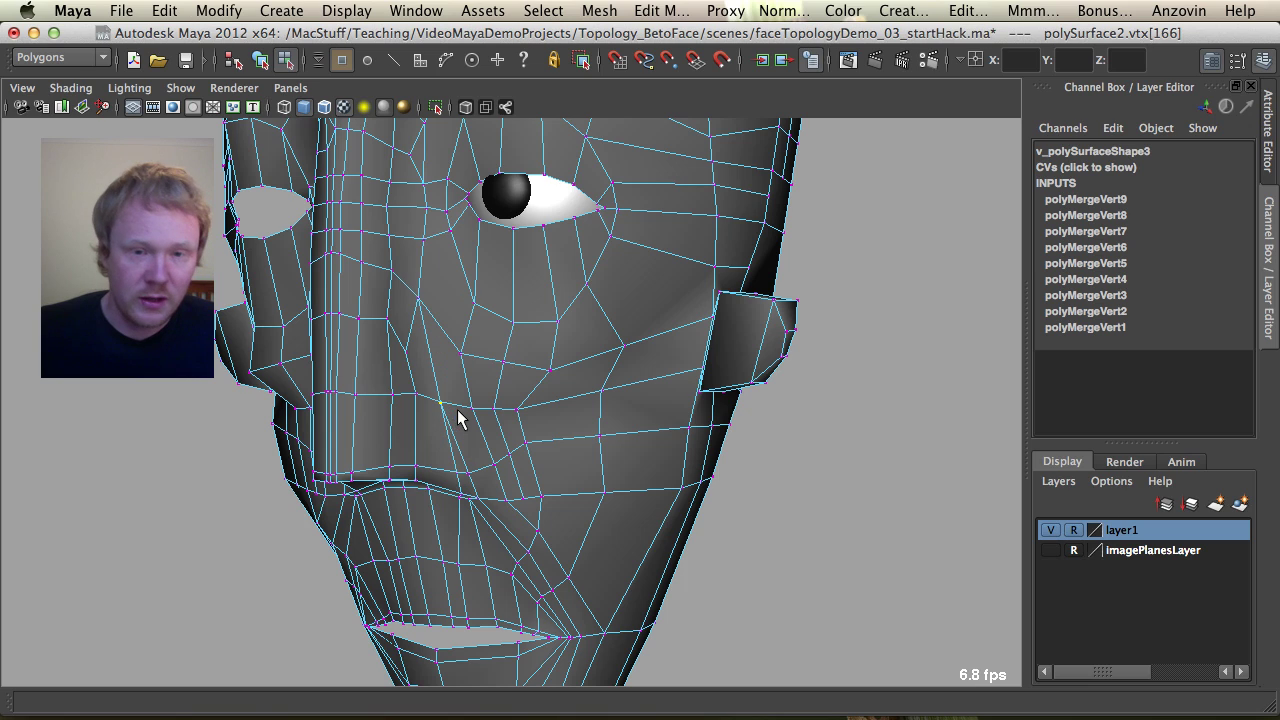
Reposition the vertex just below the outer end of the brow, above the outer eye corner.
{"action": "middle_click_drag", "start_coordinate": [516, 403], "coordinate": [525, 488], "text": "alt"}
{"action": "key", "text": "F8"}
{"action": "left_click_drag", "start_coordinate": [840, 247], "coordinate": [697, 297], "text": "alt"}
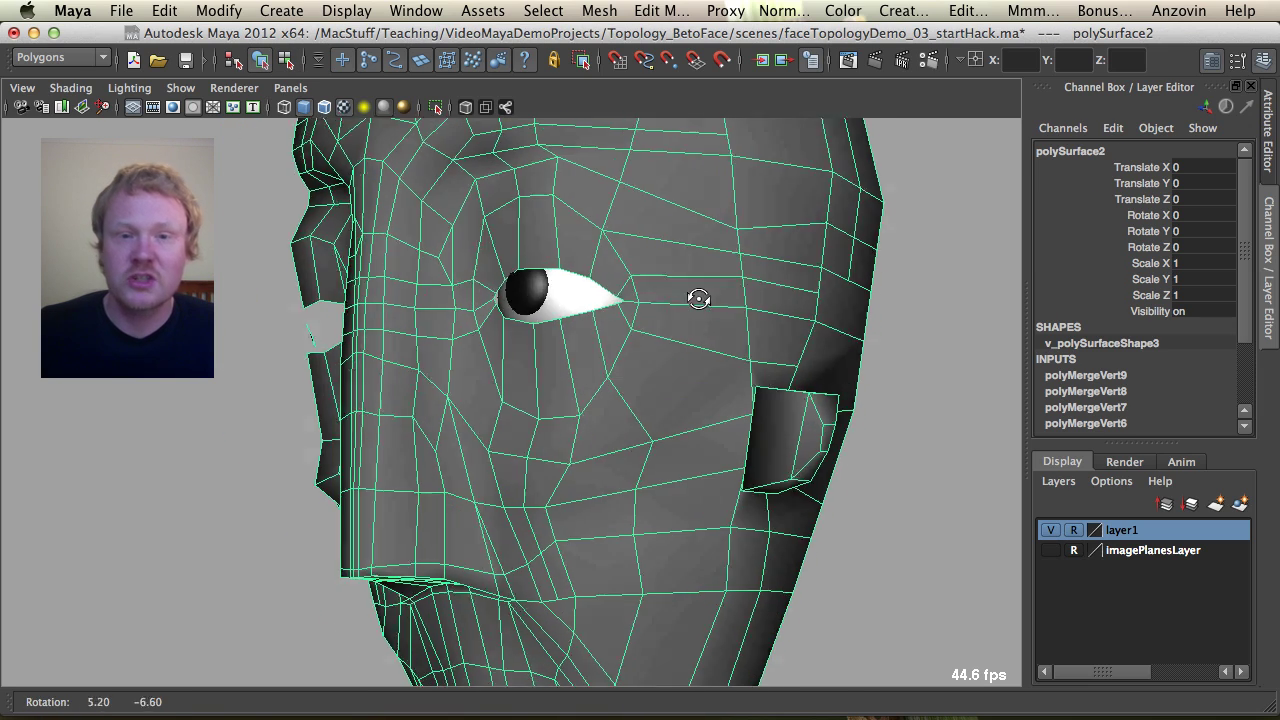
{"action": "middle_click_drag", "start_coordinate": [684, 302], "coordinate": [633, 499], "text": "alt"}
{"action": "right_click_drag", "start_coordinate": [632, 498], "coordinate": [543, 433], "text": "alt"}
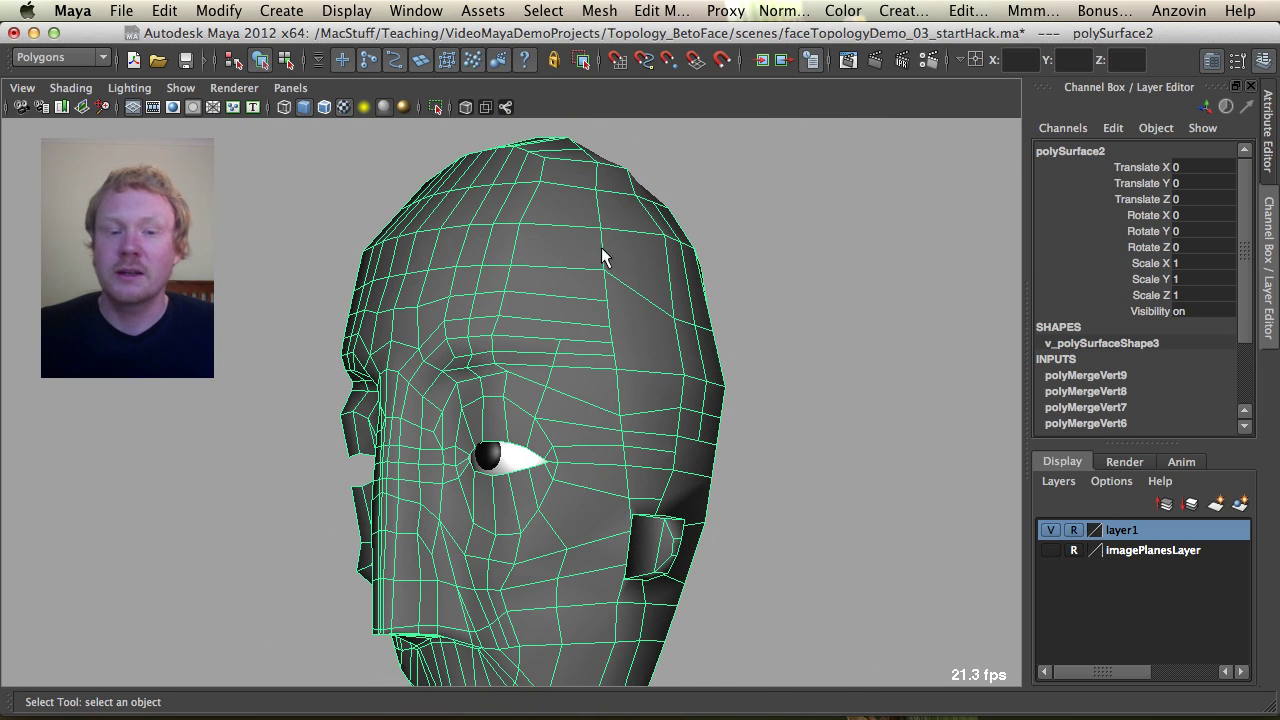
{"action": "left_click_drag", "start_coordinate": [601, 256], "coordinate": [437, 423], "text": "alt"}
{"action": "right_click_drag", "start_coordinate": [437, 423], "coordinate": [548, 360], "text": "alt"}
{"action": "key", "text": "F8"}
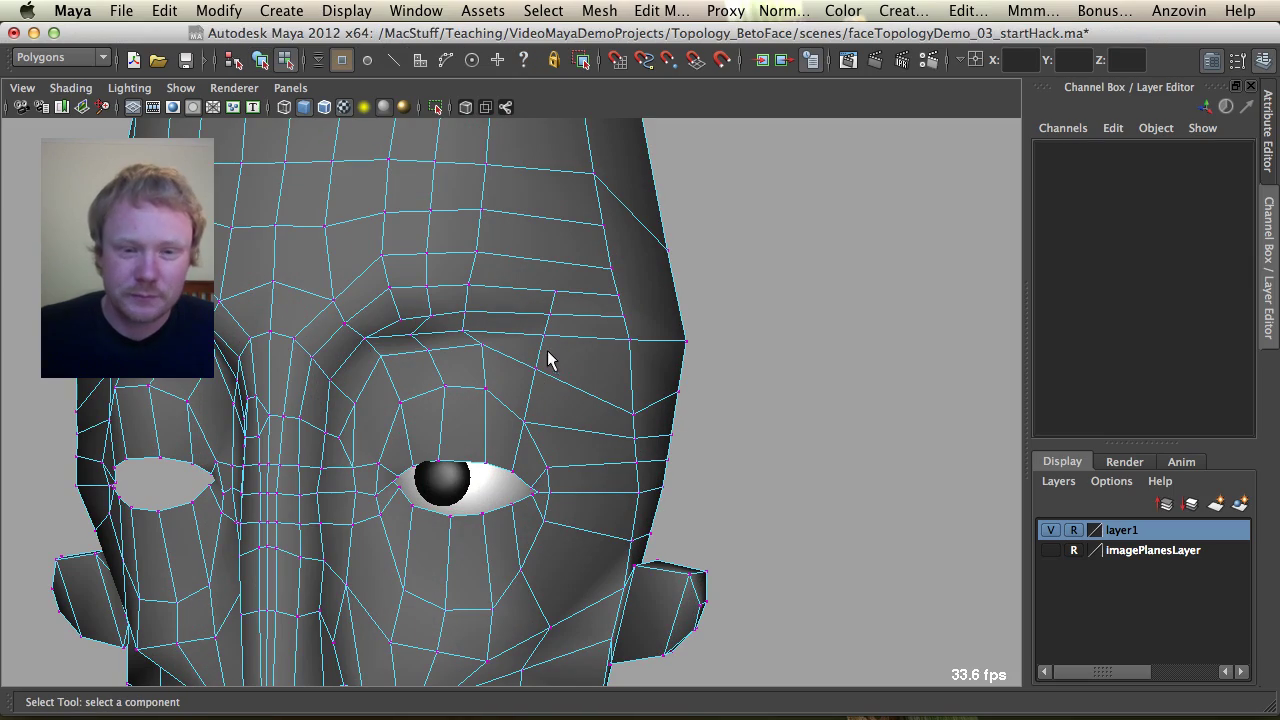
{"action": "left_click", "coordinate": [546, 360]}
{"action": "key", "text": "w"}
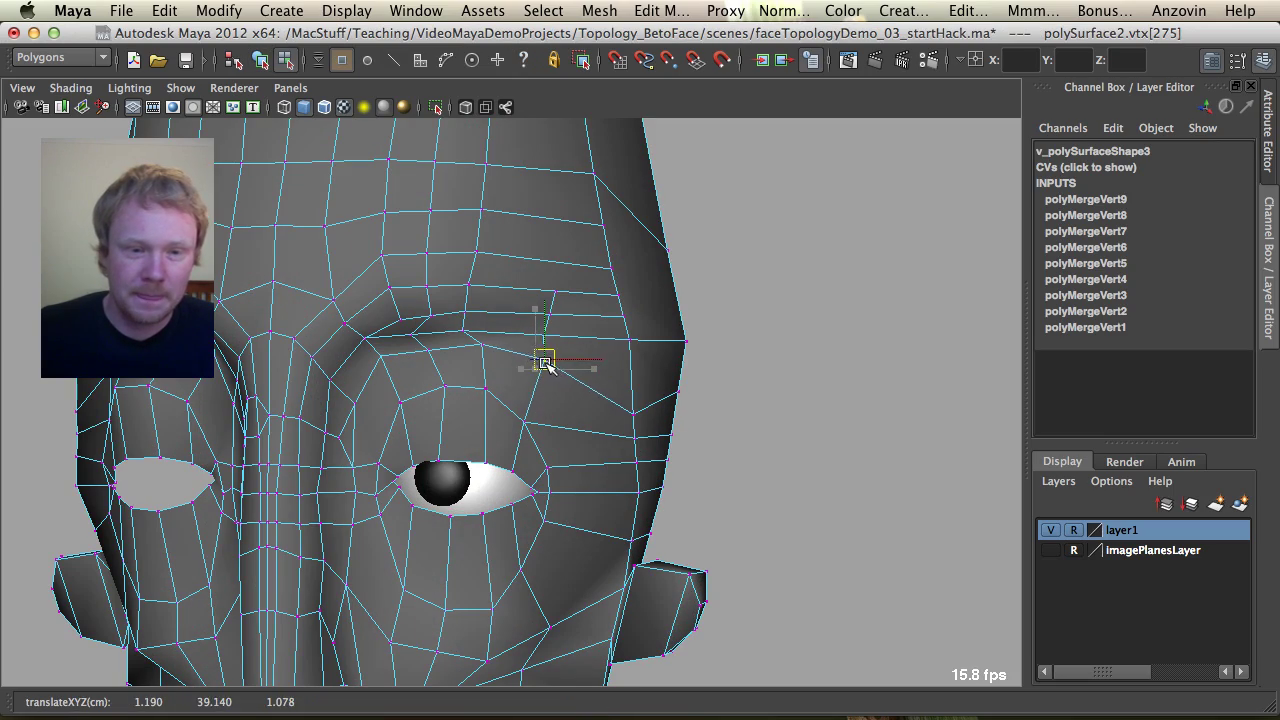
{"action": "left_click_drag", "start_coordinate": [545, 363], "coordinate": [545, 361]}
{"action": "left_click_drag", "start_coordinate": [455, 398], "coordinate": [443, 420], "text": "alt"}
Delete the row of edges crossing the side of the upper nose bridge above the inner eye corner.
{"action": "key", "text": "F8"}
{"action": "middle_click_drag", "start_coordinate": [350, 447], "coordinate": [391, 437], "text": "alt"}
{"action": "right_click_drag", "start_coordinate": [391, 437], "coordinate": [363, 420], "text": "alt"}
{"action": "middle_click_drag", "start_coordinate": [403, 432], "coordinate": [421, 440], "text": "alt"}
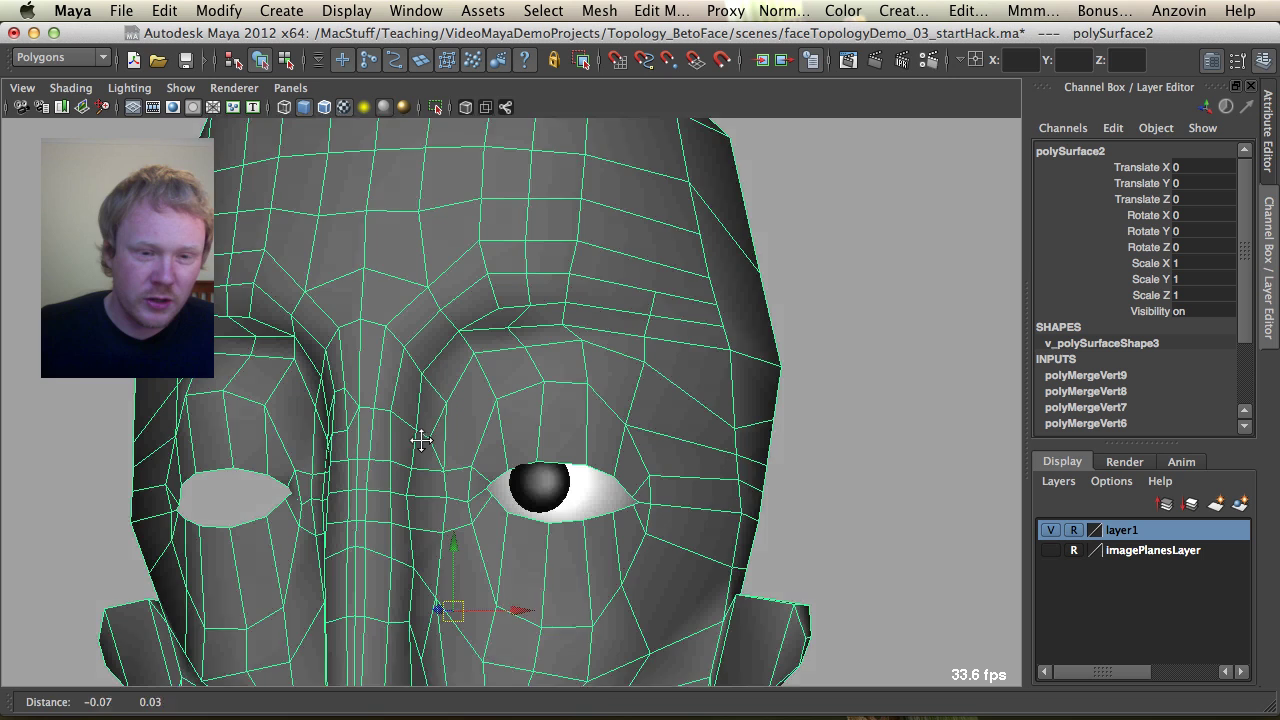
{"action": "right_click_drag", "start_coordinate": [421, 440], "coordinate": [510, 457], "text": "alt"}
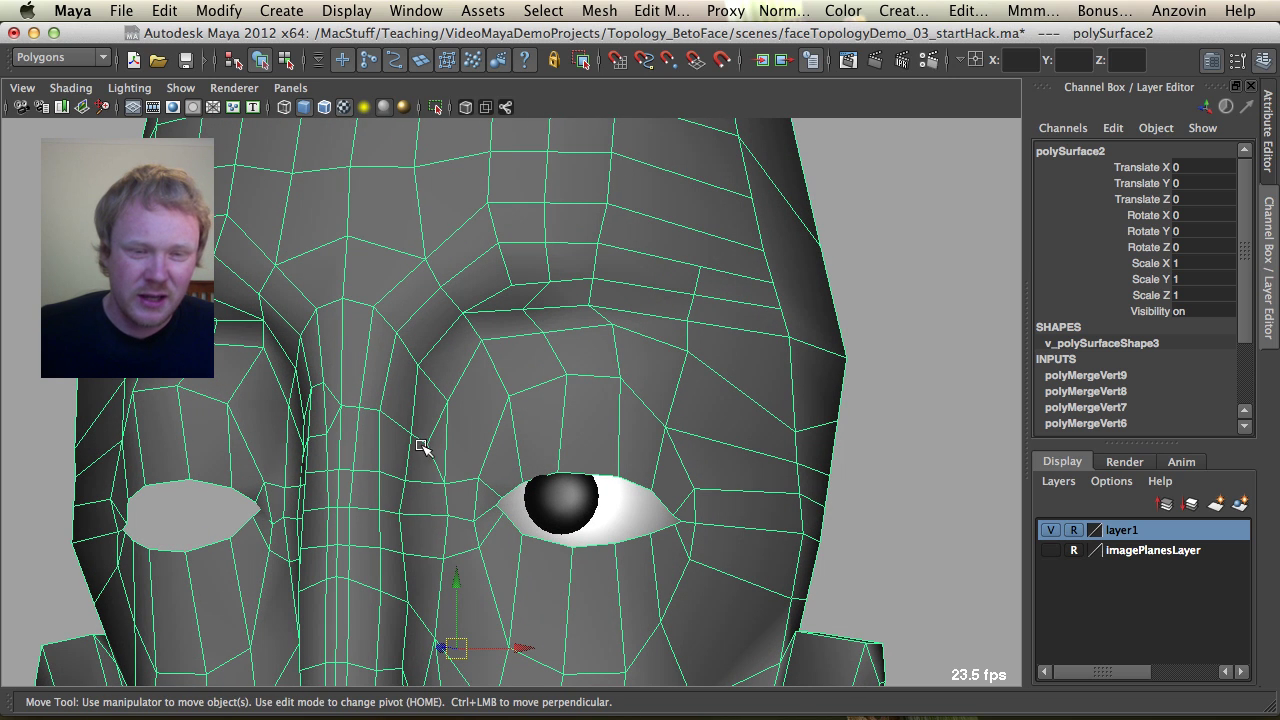
{"action": "left_click_drag", "start_coordinate": [416, 441], "coordinate": [412, 443], "text": "alt"}
{"action": "key", "text": "F10"}
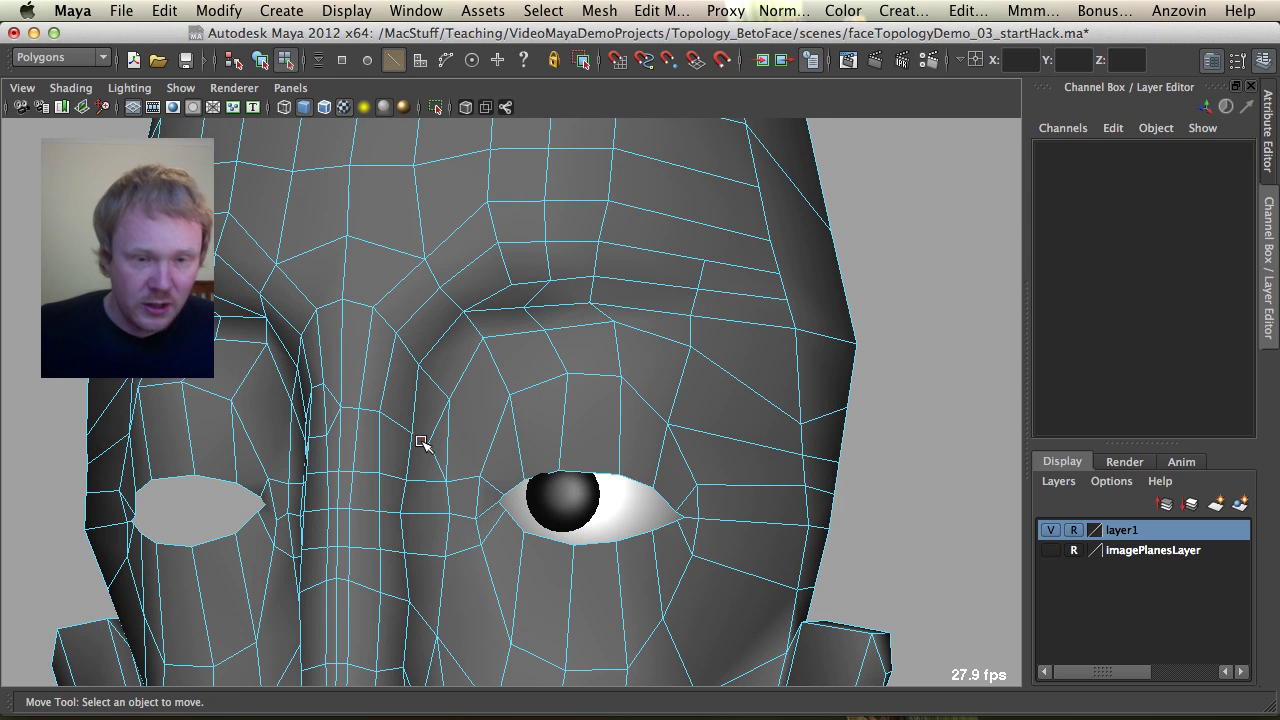
{"action": "left_click", "coordinate": [421, 439]}
{"action": "left_click", "coordinate": [398, 423], "text": "shift"}
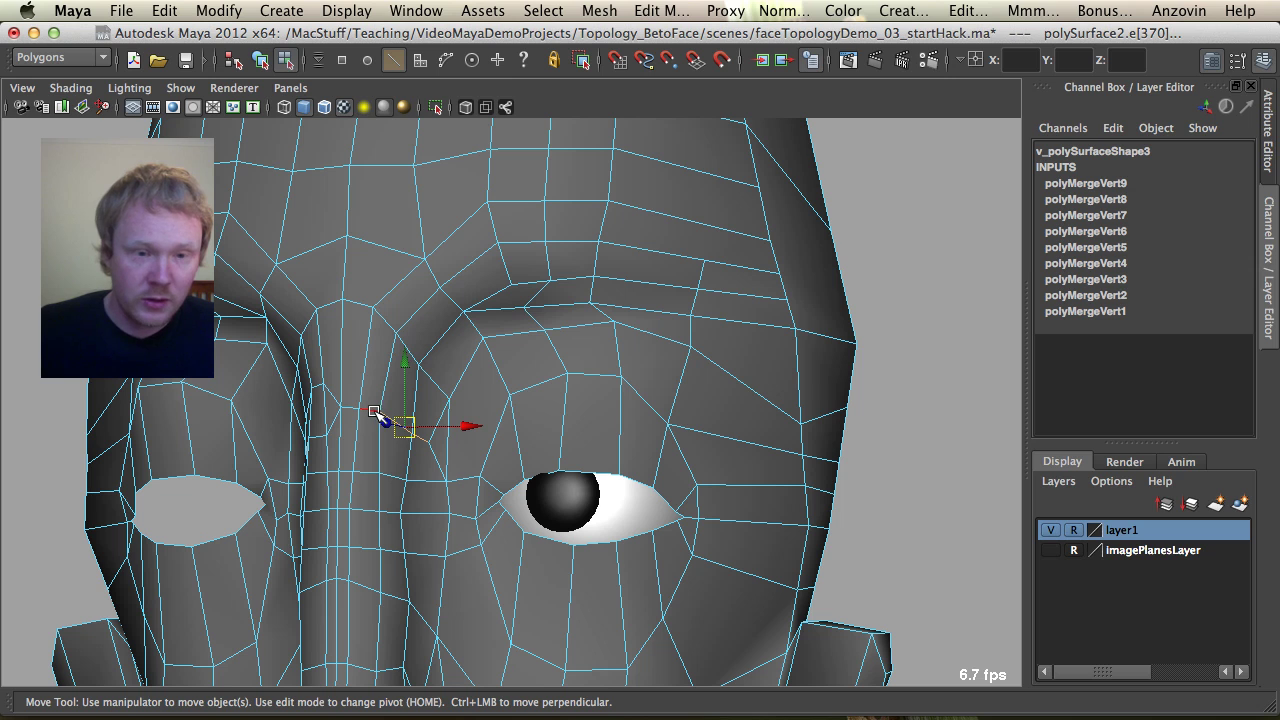
{"action": "left_click", "coordinate": [374, 413]}
{"action": "key", "text": "Delete"}
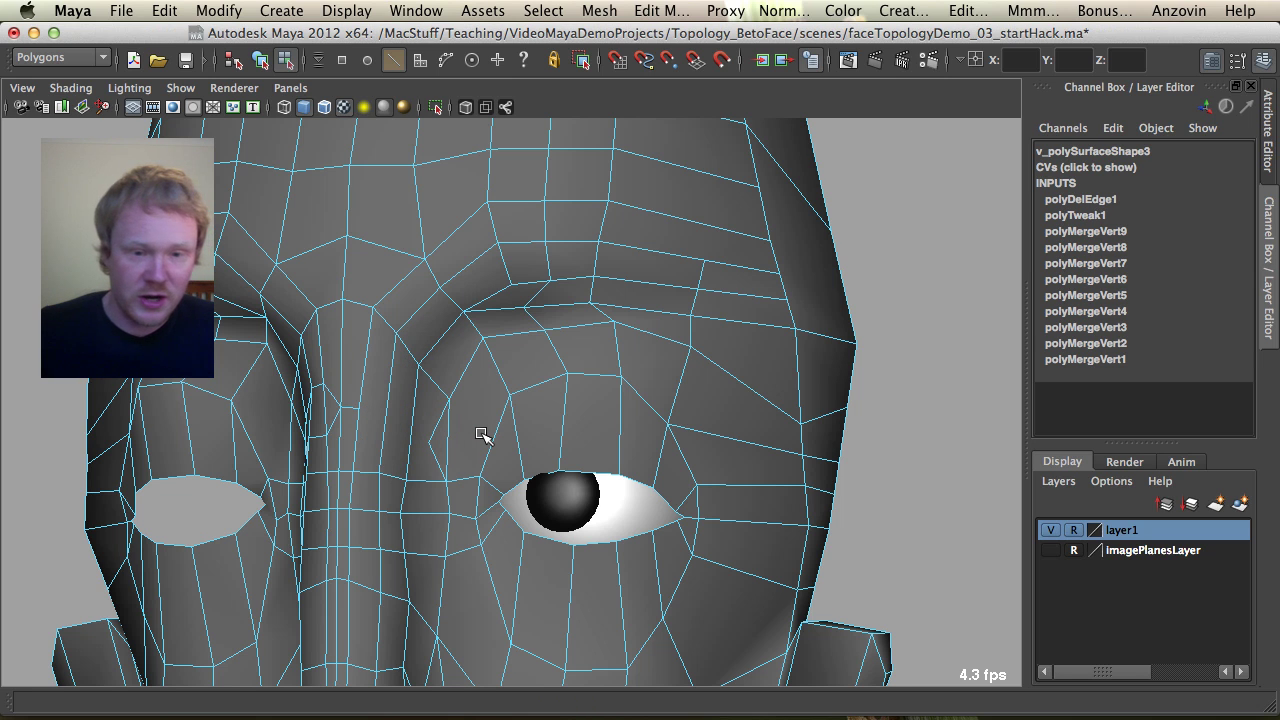
Clean up the two kinked edges left above the inner eye corner and mirror the face half again.
{"action": "left_click_drag", "start_coordinate": [480, 435], "coordinate": [493, 458], "text": "alt"}
{"action": "left_click", "coordinate": [434, 420]}
{"action": "left_click", "coordinate": [432, 450], "text": "shift"}
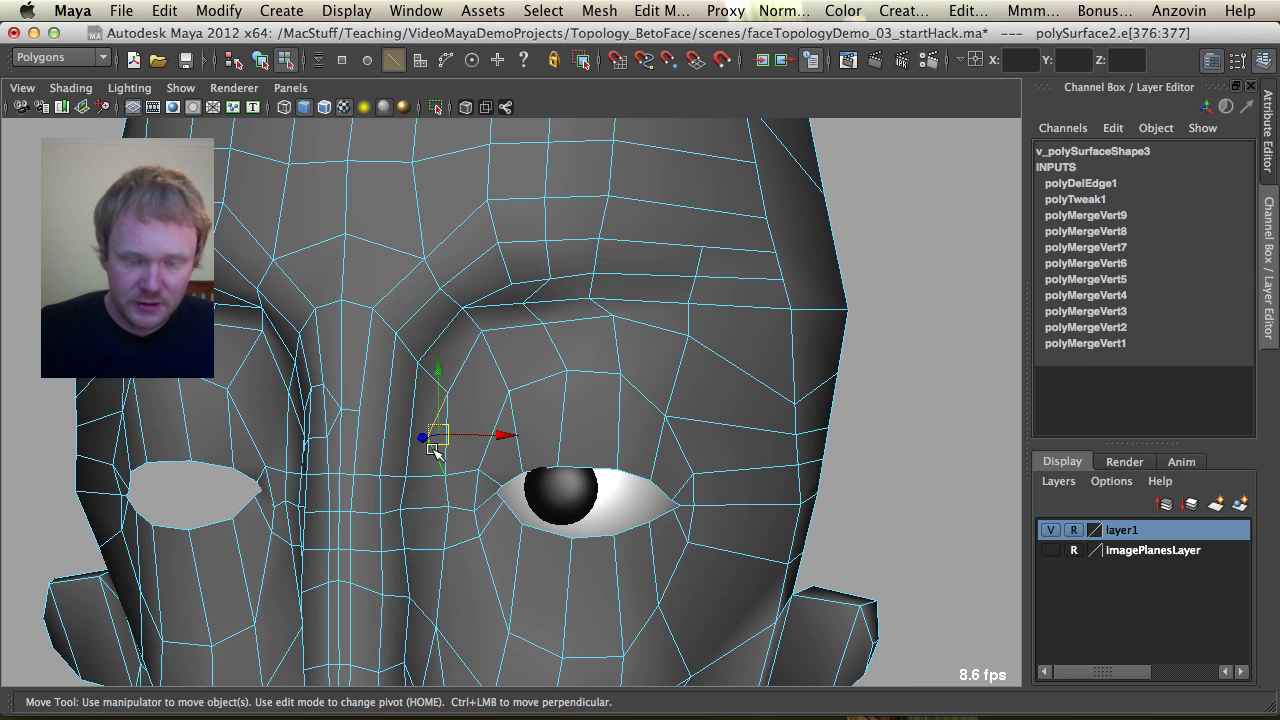
{"action": "key", "text": "Delete"}
{"action": "key", "text": "F8"}
{"action": "mouse_move", "coordinate": [670, 500]}
{"action": "left_mouse_down", "text": "alt"}
{"action": "mouse_move", "coordinate": [640, 489]}
{"action": "mouse_move", "coordinate": [670, 518]}
{"action": "left_mouse_up", "text": "alt"}
{"action": "key", "text": "g"}
{"action": "left_click_drag", "start_coordinate": [566, 434], "coordinate": [617, 438], "text": "alt"}
Delete the leftover horizontal edge crossing the centre of the upper nose bridge.
{"action": "key", "text": "F10"}
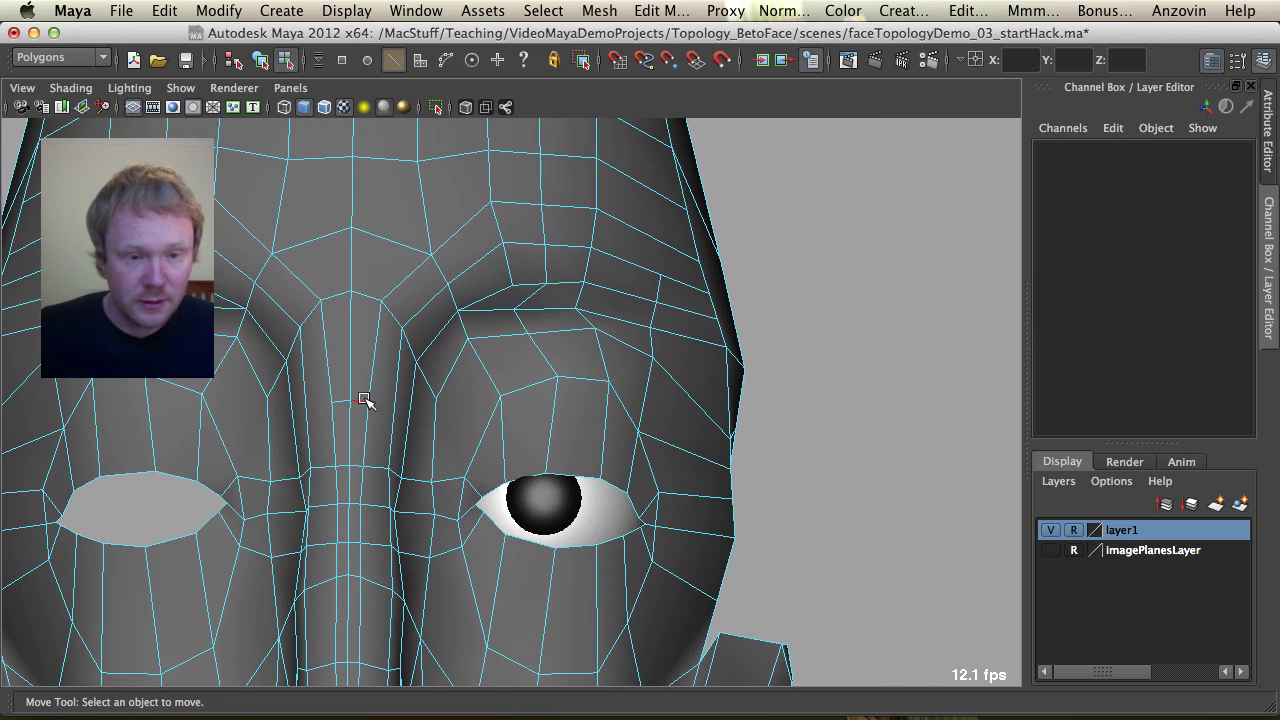
{"action": "left_click", "coordinate": [363, 400]}
{"action": "key", "text": "ctrl+Delete"}
{"action": "key", "text": "F8"}
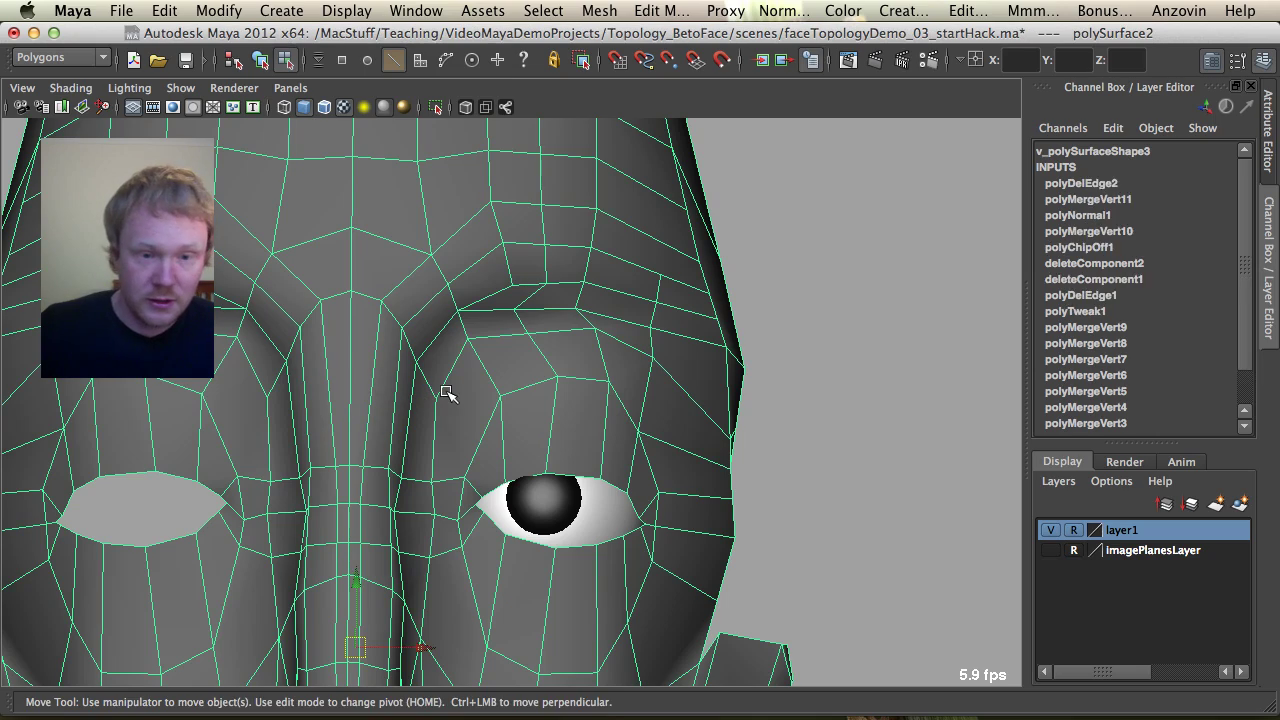
Slide the edge row running from the inner eye corner to the nose centre line upward with the Slide Edge tool.
{"action": "key", "text": "q"}
{"action": "left_click", "coordinate": [857, 485]}
{"action": "right_click_drag", "start_coordinate": [857, 485], "coordinate": [536, 469], "text": "alt"}
{"action": "left_click", "coordinate": [506, 425]}
{"action": "left_click_drag", "start_coordinate": [500, 405], "coordinate": [434, 403], "text": "alt"}
{"action": "right_click_drag", "start_coordinate": [434, 403], "coordinate": [587, 444], "text": "alt"}
{"action": "key", "text": "F9"}
{"action": "left_click_drag", "start_coordinate": [399, 469], "coordinate": [440, 481], "text": "alt"}
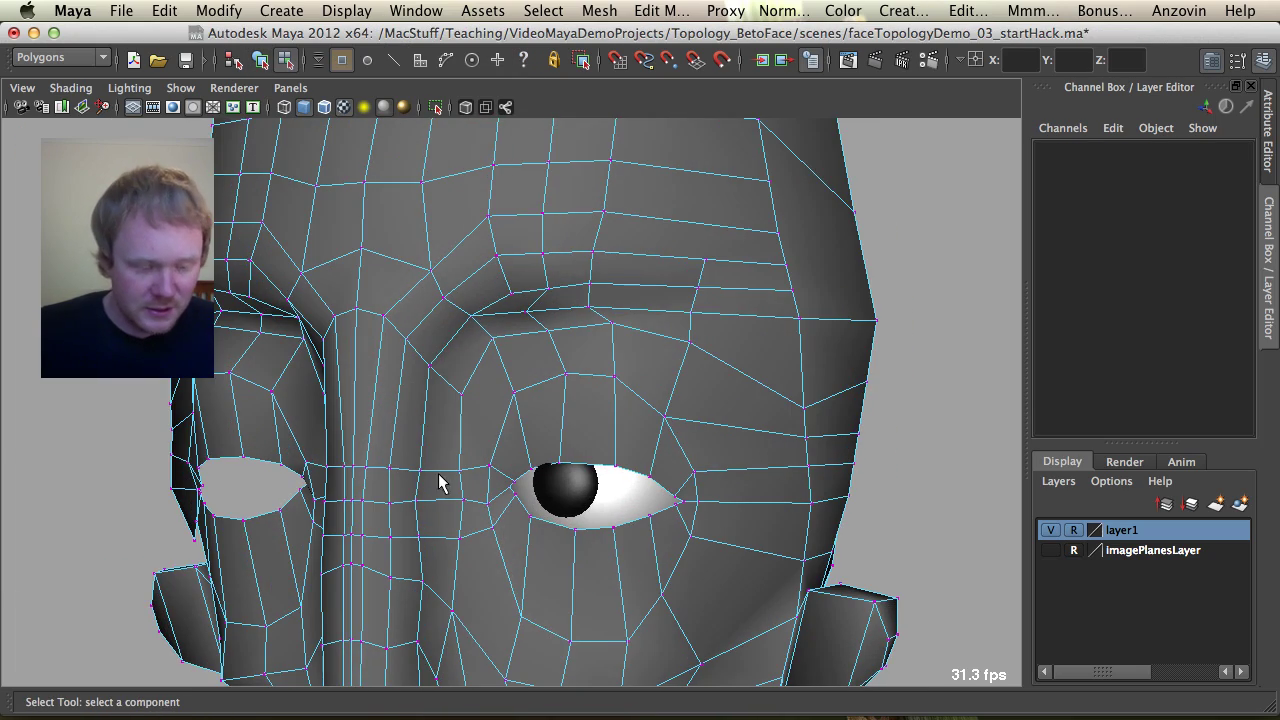
{"action": "key", "text": "F10"}
{"action": "left_click", "coordinate": [466, 468]}
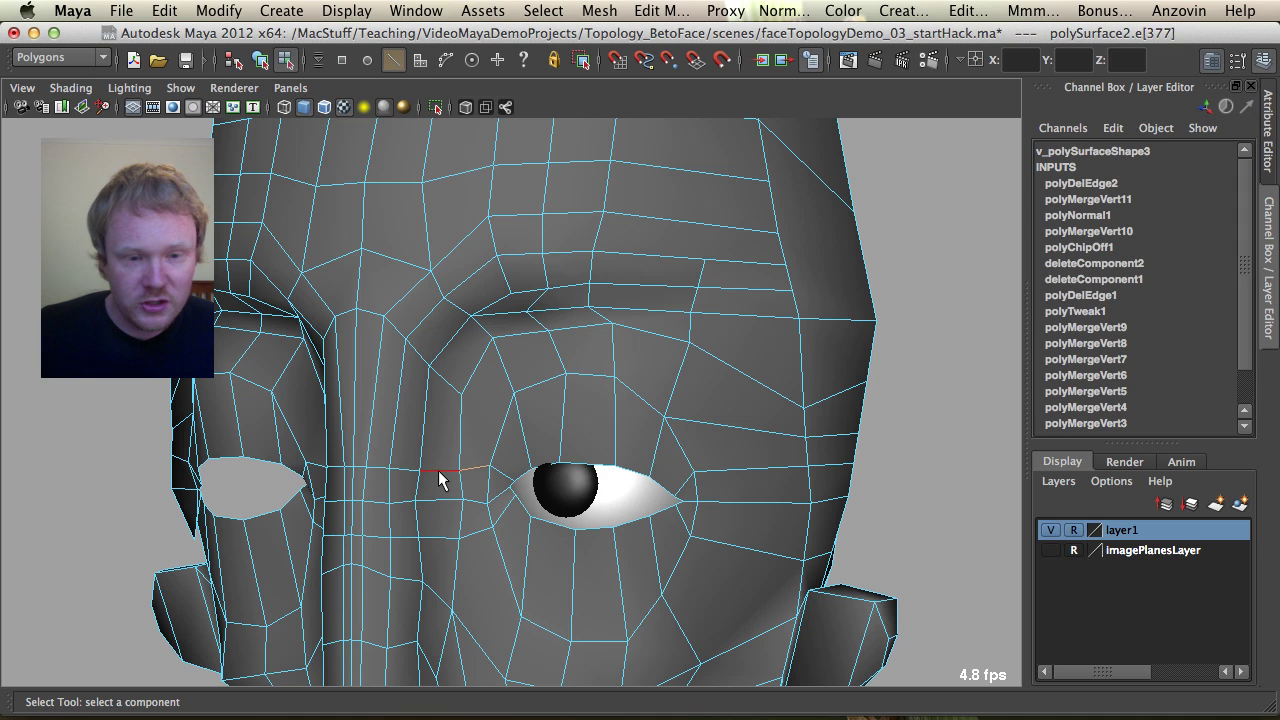
{"action": "left_click", "coordinate": [438, 470], "text": "shift"}
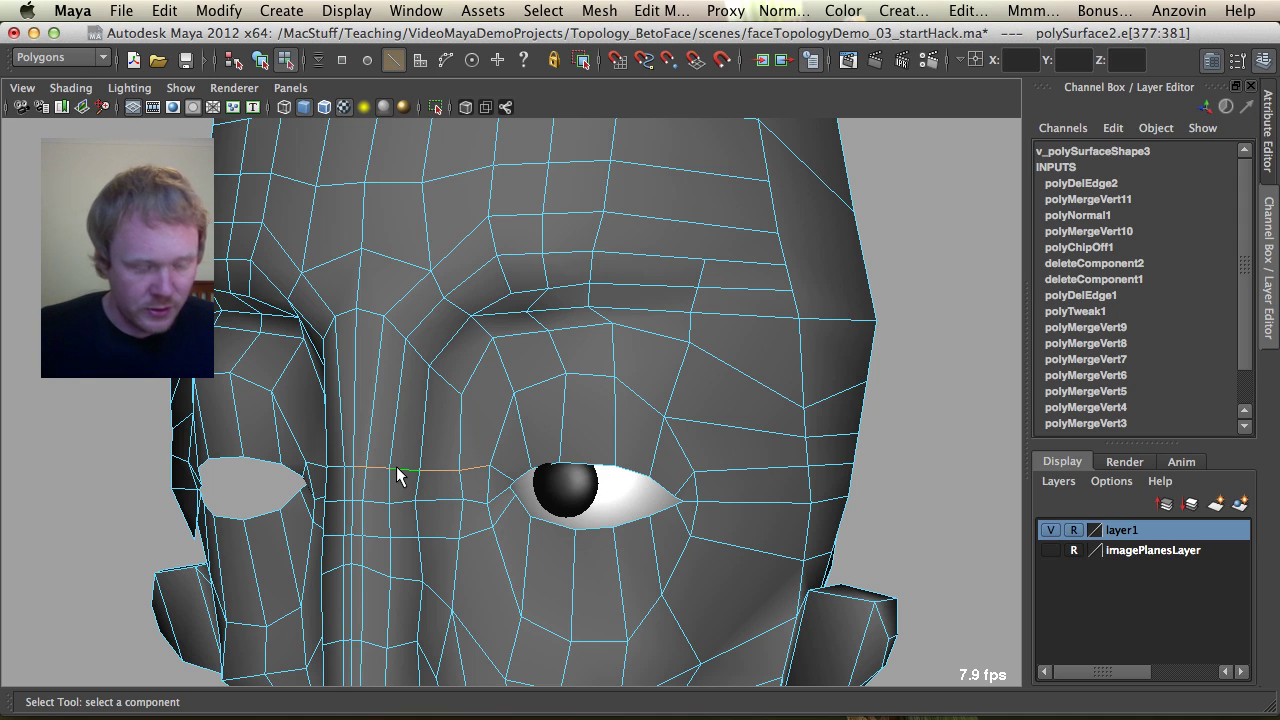
{"action": "key", "text": "g"}
{"action": "middle_click_drag", "start_coordinate": [400, 475], "coordinate": [436, 494]}
{"action": "key", "text": "super+z"}
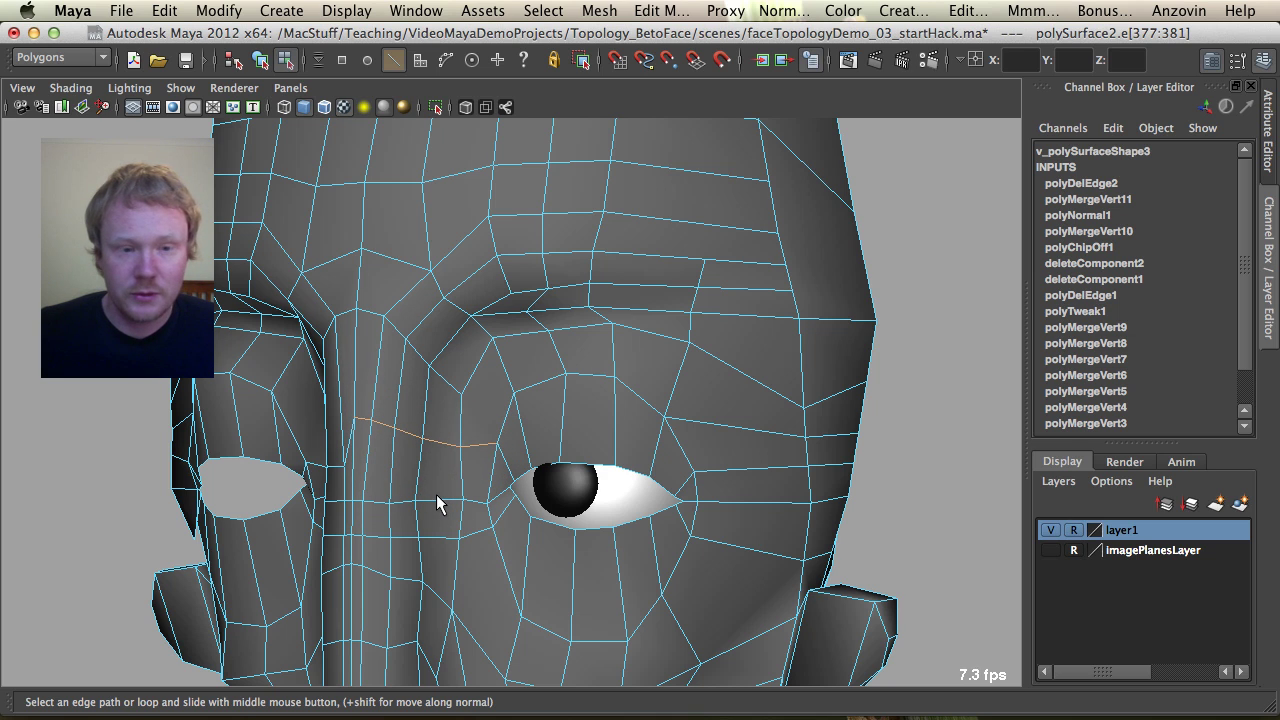
Mirror the face half again so both sides share the adjusted edge row.
{"action": "key", "text": "F8"}
{"action": "key", "text": "g"}
{"action": "mouse_move", "coordinate": [545, 511]}
{"action": "left_mouse_down", "text": "alt"}
{"action": "mouse_move", "coordinate": [577, 480]}
{"action": "mouse_move", "coordinate": [568, 518]}
{"action": "left_mouse_up", "text": "alt"}
{"action": "right_click_drag", "start_coordinate": [643, 466], "coordinate": [551, 571], "text": "alt"}
Raise the two vertices between the inner eye corner and the nose to even out the row spacing.
{"action": "key", "text": "F9"}
{"action": "left_click", "coordinate": [482, 477]}
{"action": "key", "text": "w"}
{"action": "key", "text": "q"}
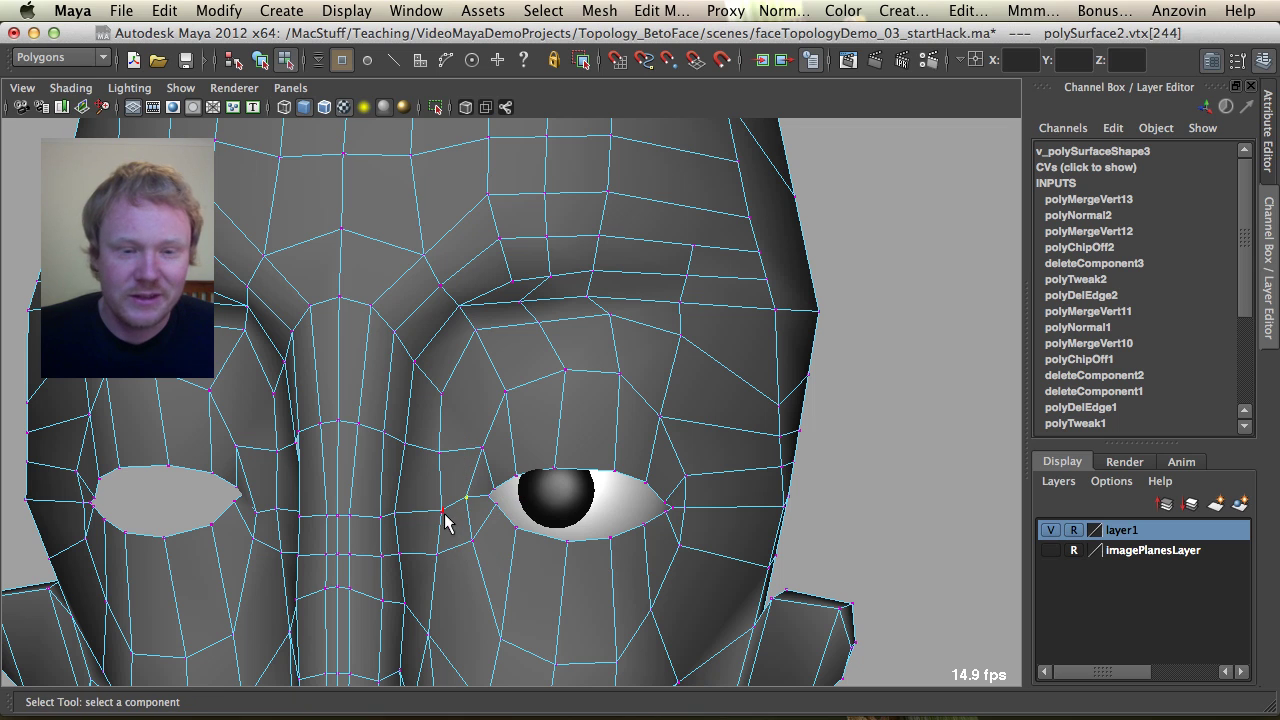
{"action": "key", "text": "w"}
{"action": "left_click", "coordinate": [437, 498]}
{"action": "key", "text": "q"}
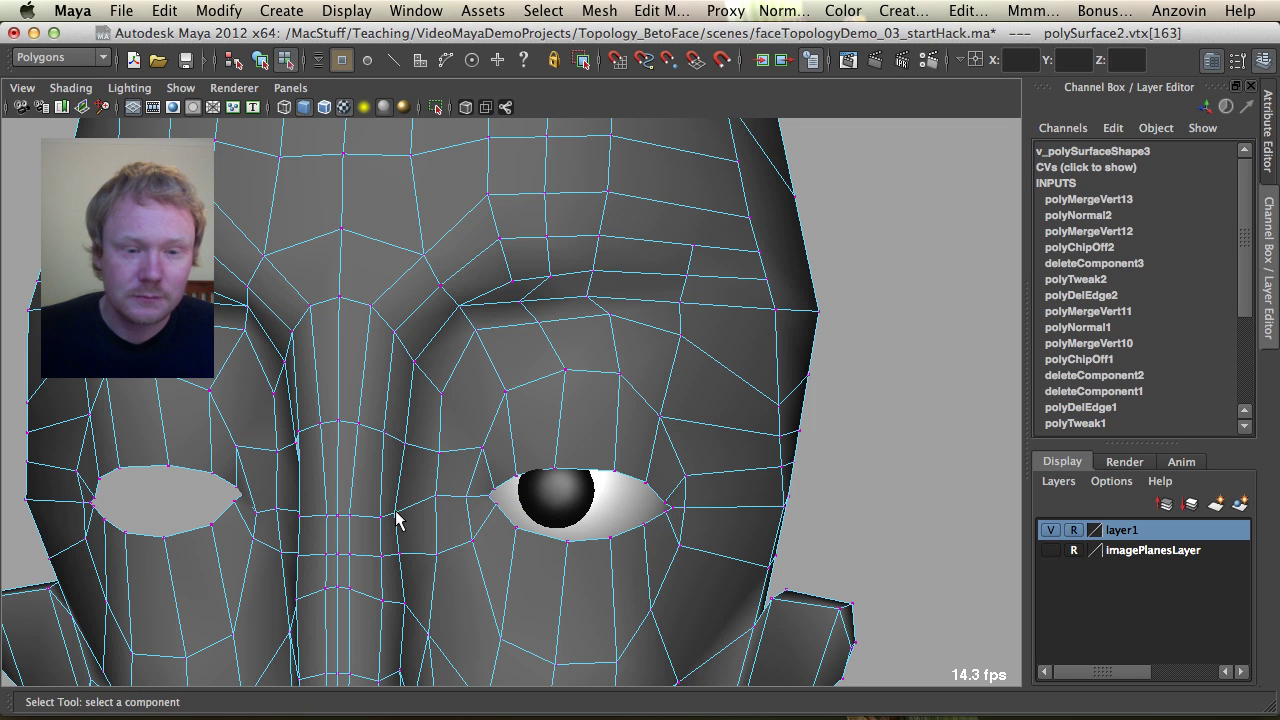
Raise the two stacked vertices on the side of the nose bridge level with the inner eye corner.
{"action": "left_click", "coordinate": [396, 513]}
{"action": "key", "text": "w"}
{"action": "left_click_drag", "start_coordinate": [395, 516], "coordinate": [400, 536], "text": "alt"}
{"action": "middle_click_drag", "start_coordinate": [400, 538], "coordinate": [410, 529]}
{"action": "key", "text": "q"}
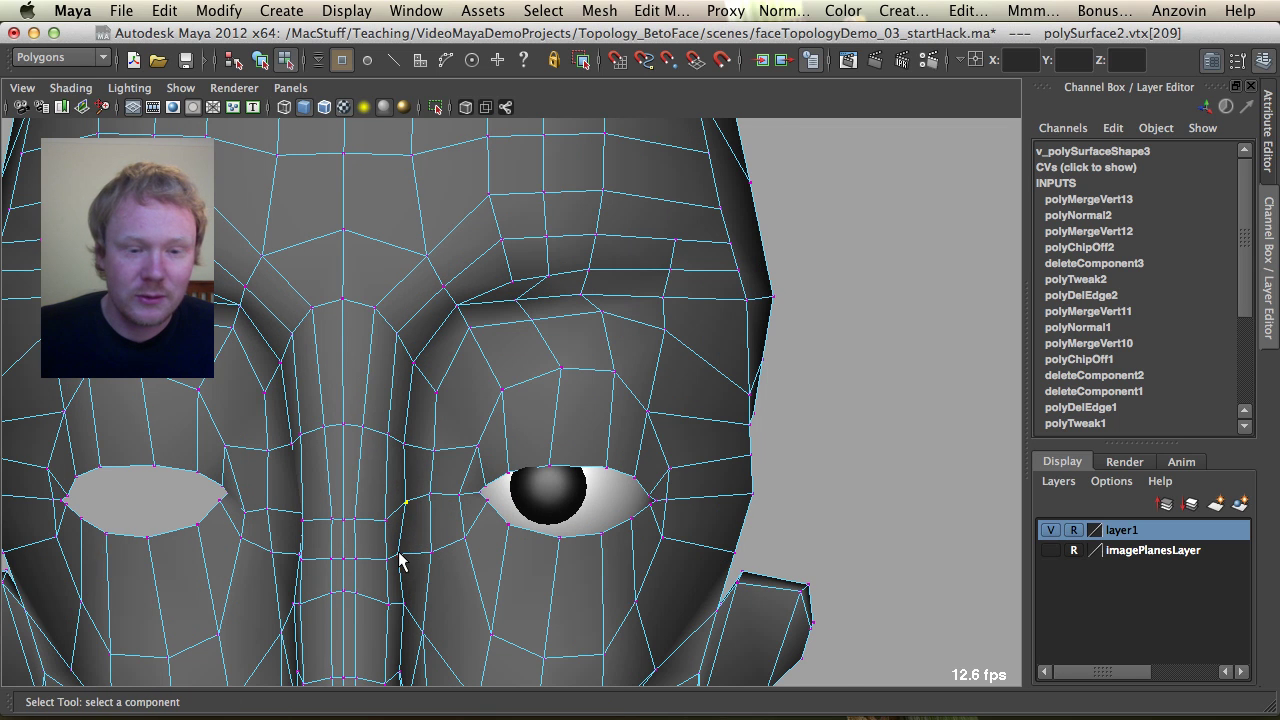
{"action": "key", "text": "w"}
{"action": "middle_click_drag", "start_coordinate": [398, 584], "coordinate": [405, 581]}
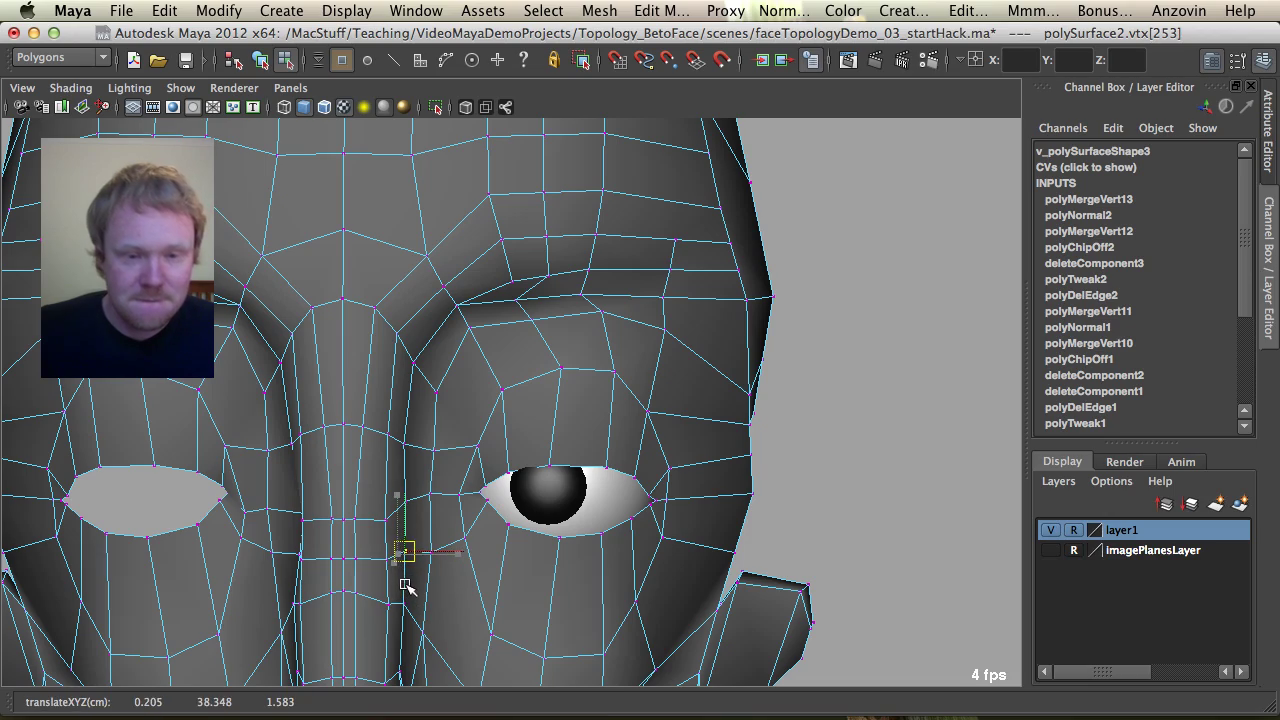
Soften the edges of the face mesh and delete its construction history.
{"action": "key", "text": "F8"}
{"action": "right_click_drag", "start_coordinate": [763, 561], "coordinate": [556, 493], "text": "alt"}
{"action": "left_click_drag", "start_coordinate": [556, 493], "coordinate": [533, 510], "text": "alt"}
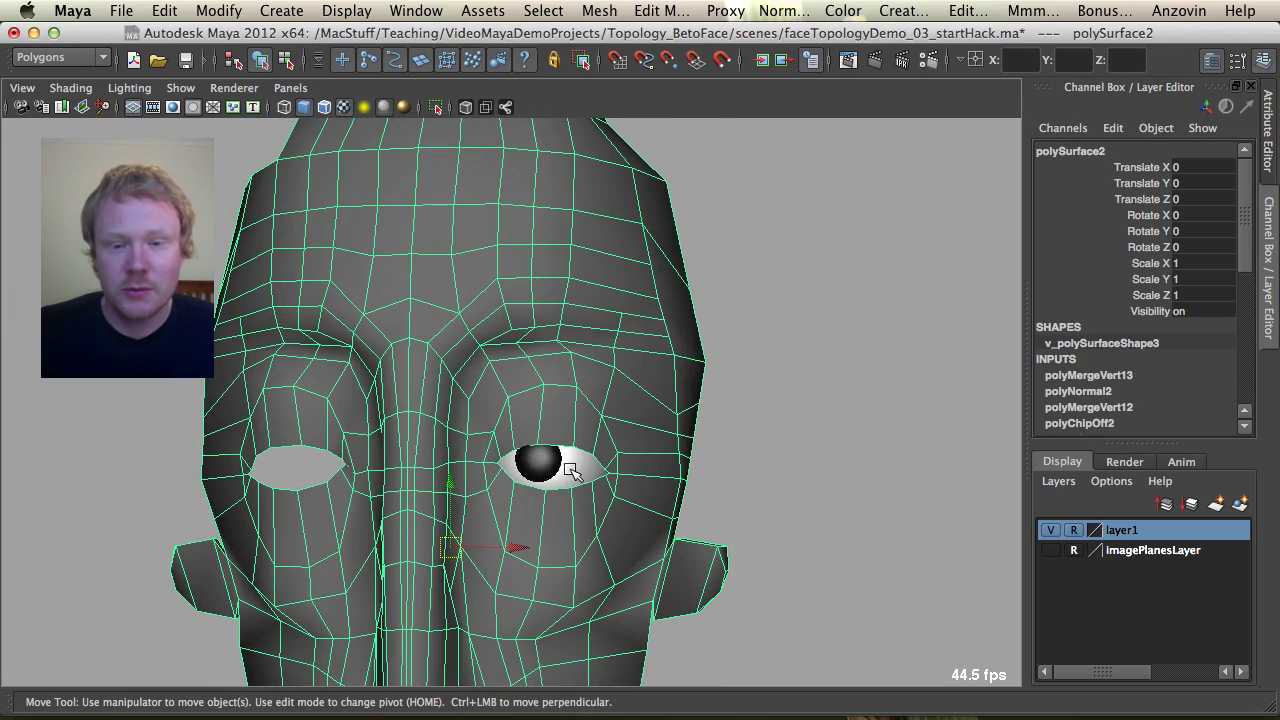
{"action": "left_click_drag", "start_coordinate": [570, 470], "coordinate": [522, 480], "text": "alt"}
{"action": "left_click", "coordinate": [542, 477]}
{"action": "left_click", "coordinate": [646, 349]}
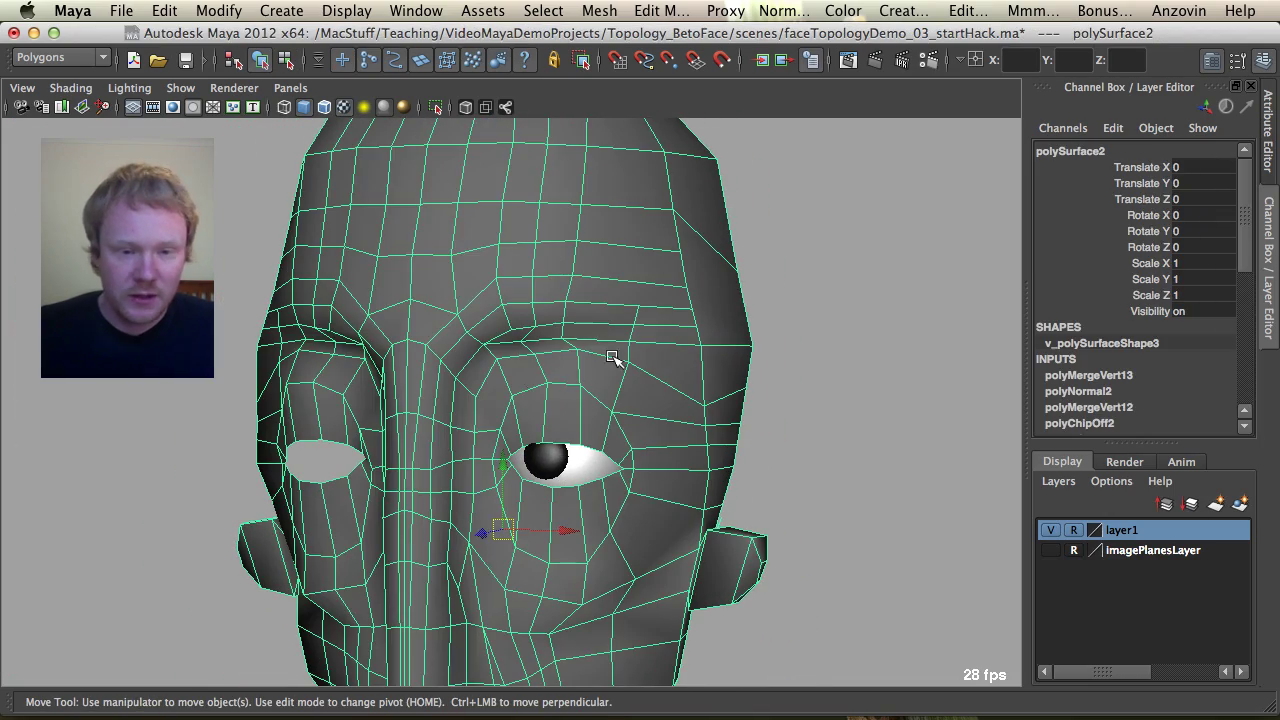
{"action": "left_click_drag", "start_coordinate": [614, 358], "coordinate": [511, 366], "text": "alt"}
{"action": "key", "text": "g"}
{"action": "left_click", "coordinate": [537, 385]}
{"action": "left_click", "coordinate": [556, 403]}
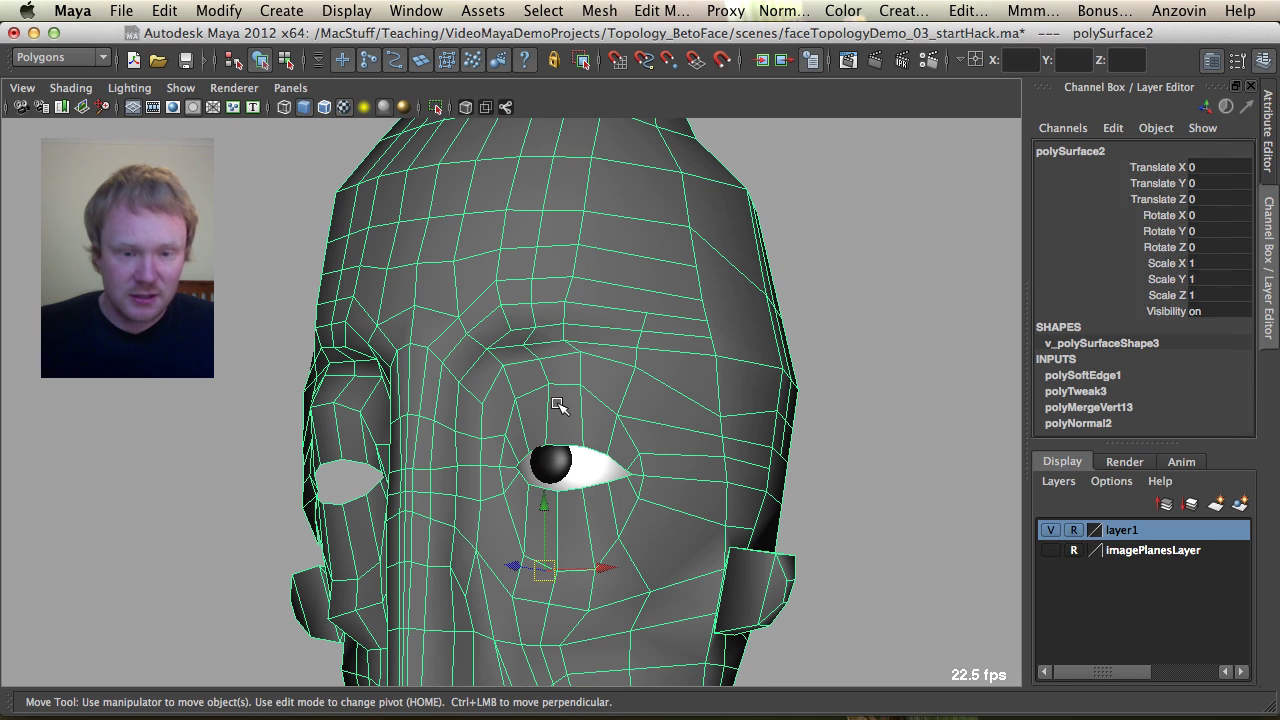
{"action": "key", "text": "alt+shift+d"}
{"action": "key", "text": "q"}
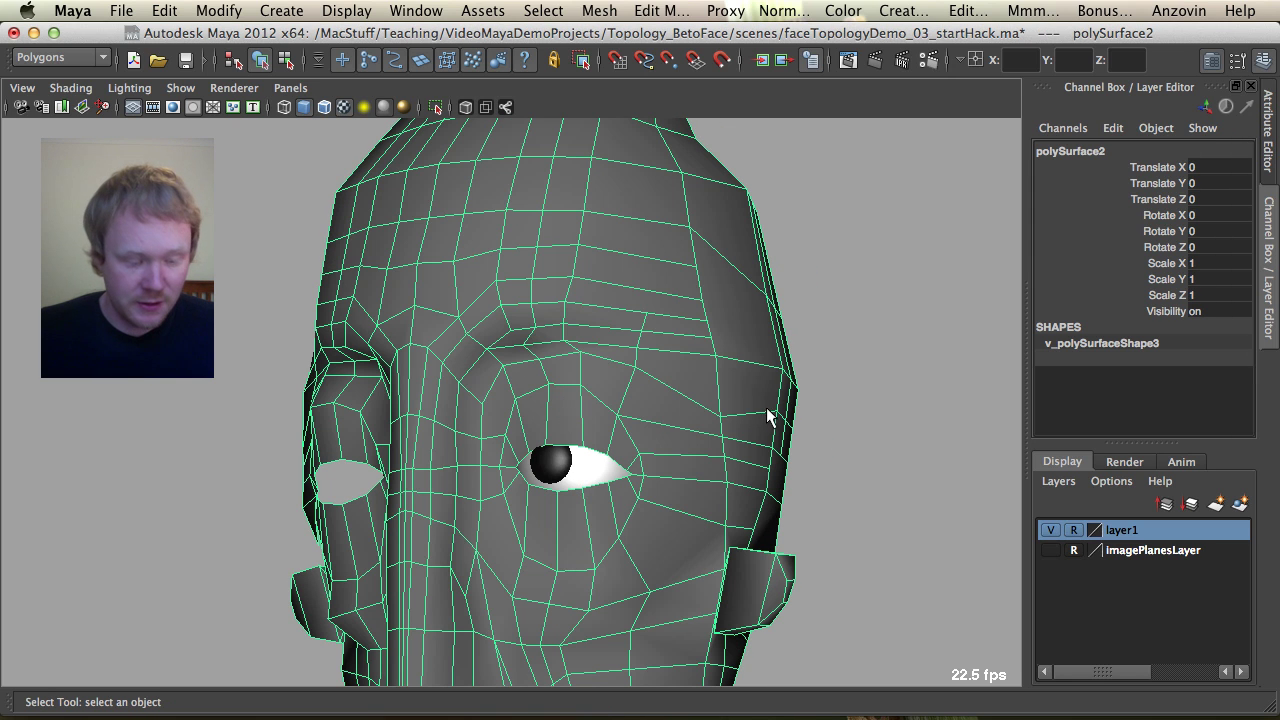
Deselect the face mesh and examine the smoothed brow, nose bridge and eye area from several angles.
{"action": "left_click", "coordinate": [980, 412]}
{"action": "left_click_drag", "start_coordinate": [980, 412], "coordinate": [825, 419], "text": "alt"}
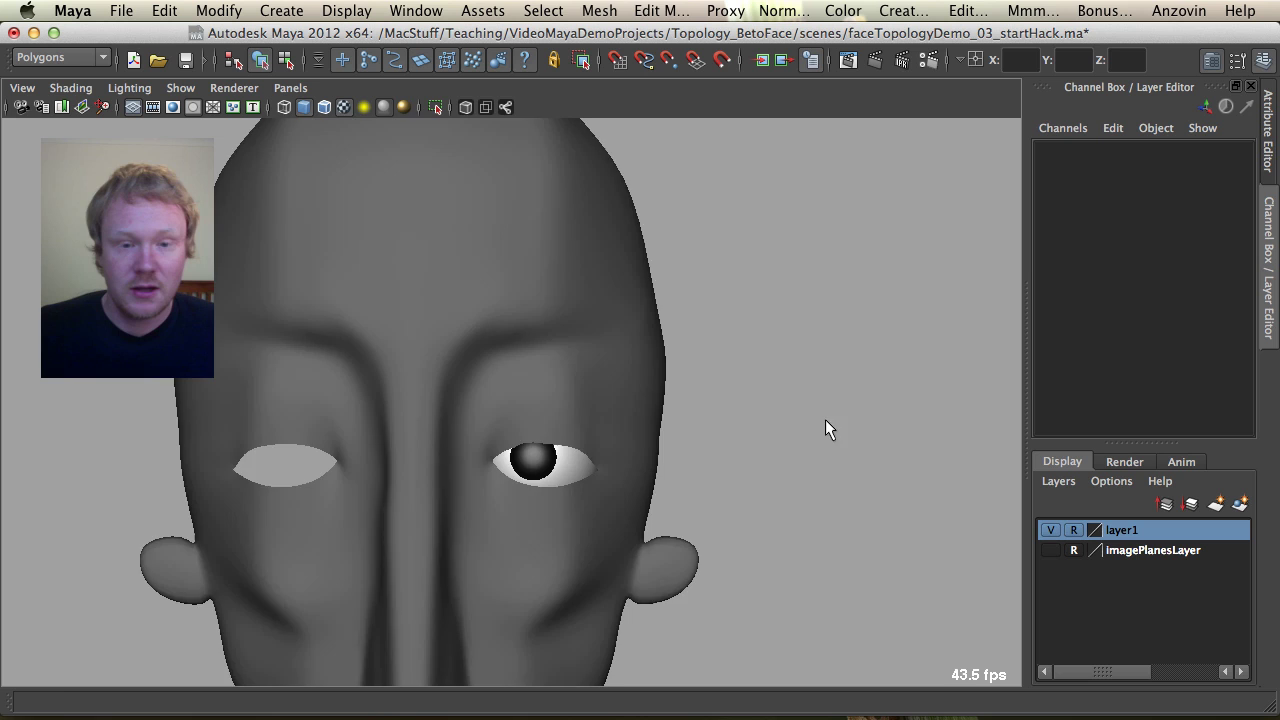
{"action": "right_click_drag", "start_coordinate": [825, 419], "coordinate": [402, 400], "text": "alt"}
{"action": "left_click_drag", "start_coordinate": [402, 400], "coordinate": [488, 478], "text": "alt"}
{"action": "left_click_drag", "start_coordinate": [572, 374], "coordinate": [466, 472], "text": "alt"}
{"action": "right_click_drag", "start_coordinate": [466, 472], "coordinate": [269, 341], "text": "alt"}
{"action": "left_click_drag", "start_coordinate": [269, 341], "coordinate": [348, 355], "text": "alt"}
{"action": "right_click_drag", "start_coordinate": [348, 355], "coordinate": [929, 498], "text": "alt"}
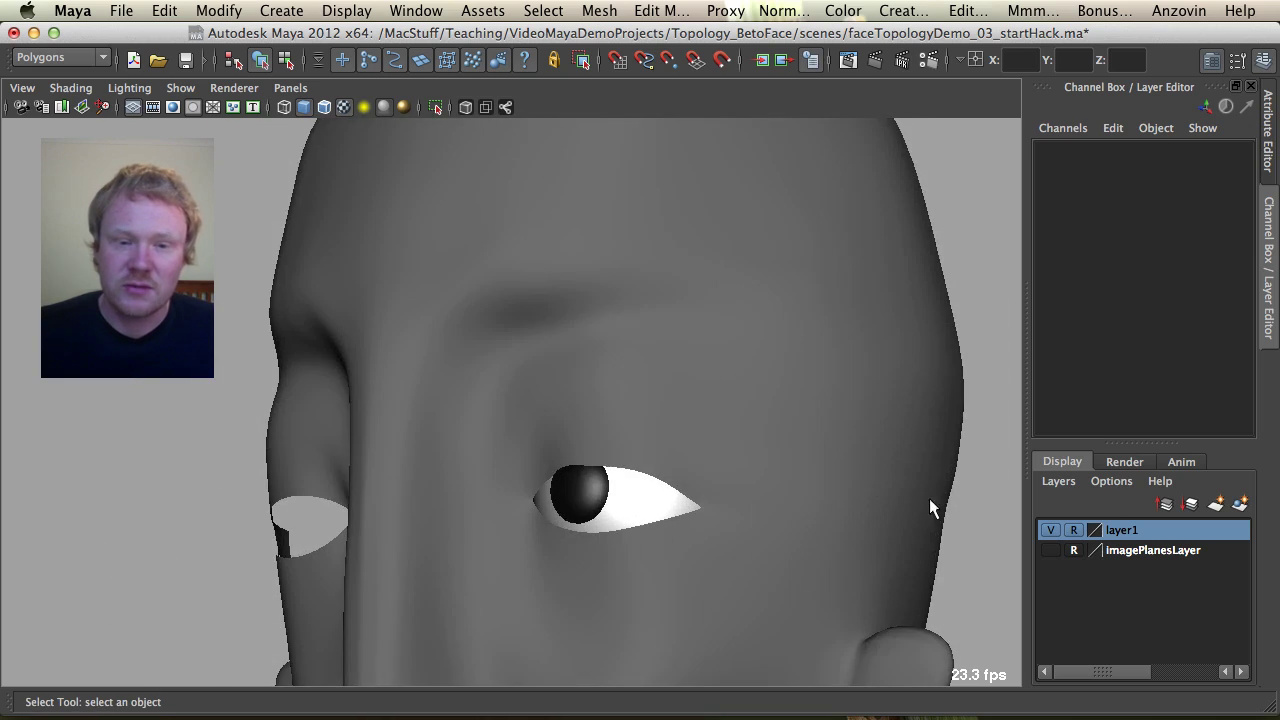
Insert an edge loop around the eye just inside the outer ring of the socket.
{"action": "left_click", "coordinate": [500, 376]}
{"action": "right_click_drag", "start_coordinate": [500, 376], "coordinate": [676, 432], "text": "alt"}
{"action": "middle_click_drag", "start_coordinate": [676, 432], "coordinate": [657, 288], "text": "alt"}
{"action": "left_click_drag", "start_coordinate": [580, 315], "coordinate": [519, 372], "text": "alt"}
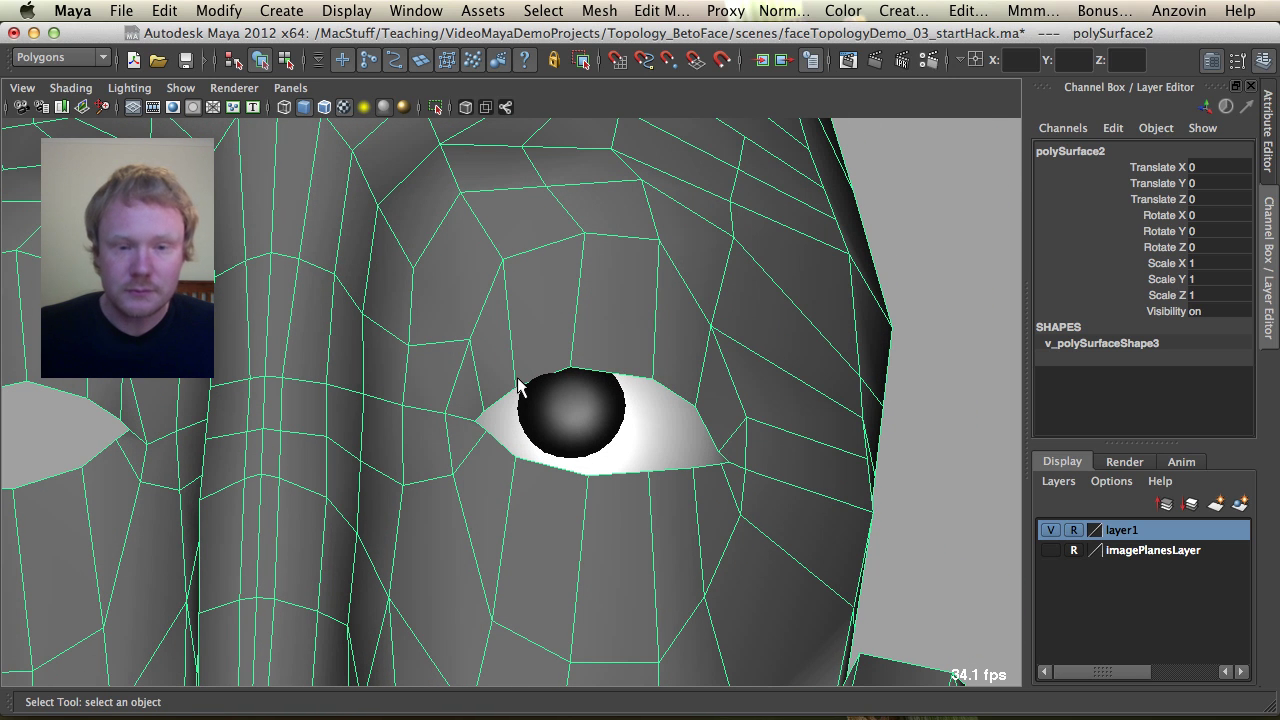
{"action": "right_click_drag", "start_coordinate": [517, 379], "coordinate": [456, 351], "text": "shift"}
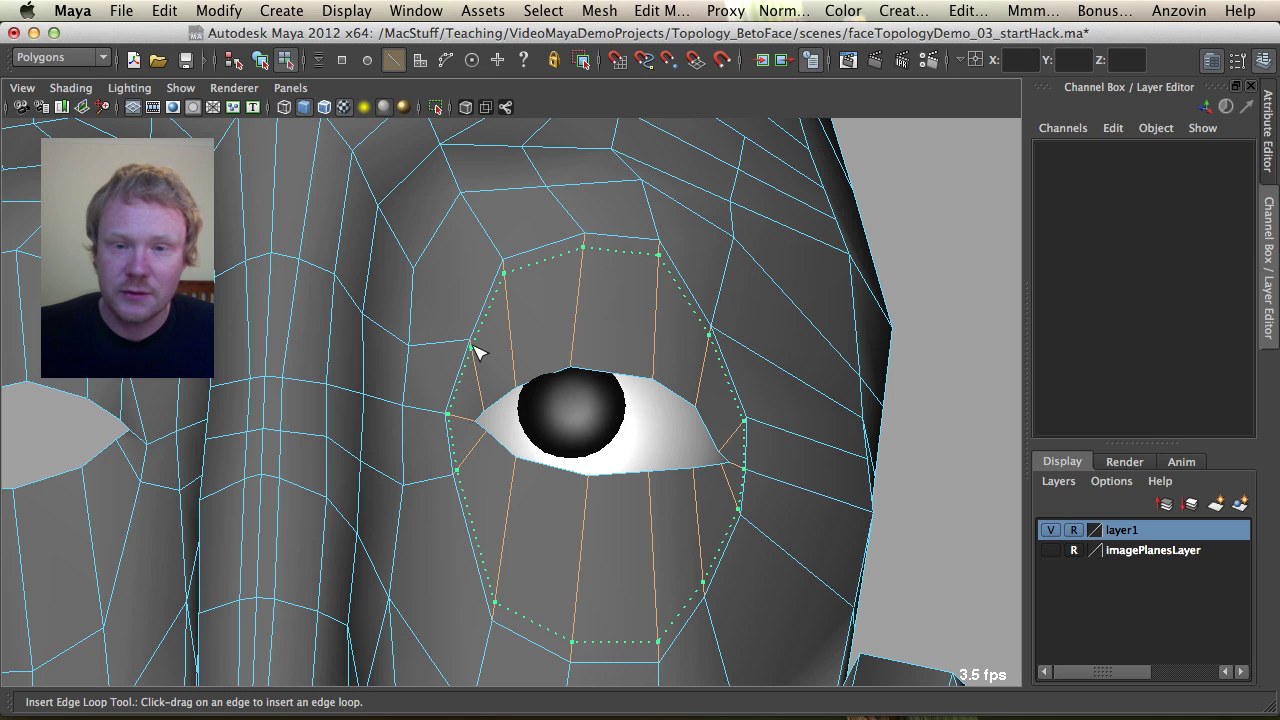
{"action": "left_click", "coordinate": [476, 352]}
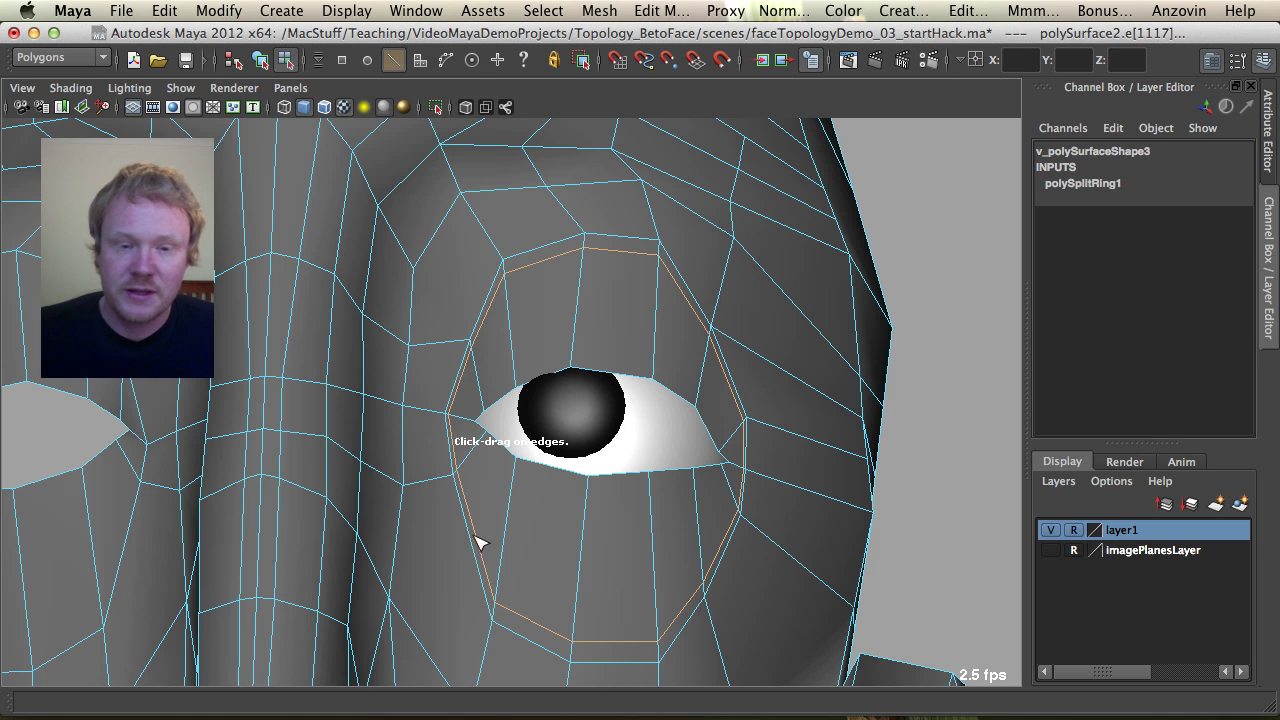
Insert a second edge loop around the eye opening, close to the eyelid rim.
{"action": "left_click_drag", "start_coordinate": [589, 524], "coordinate": [591, 496]}
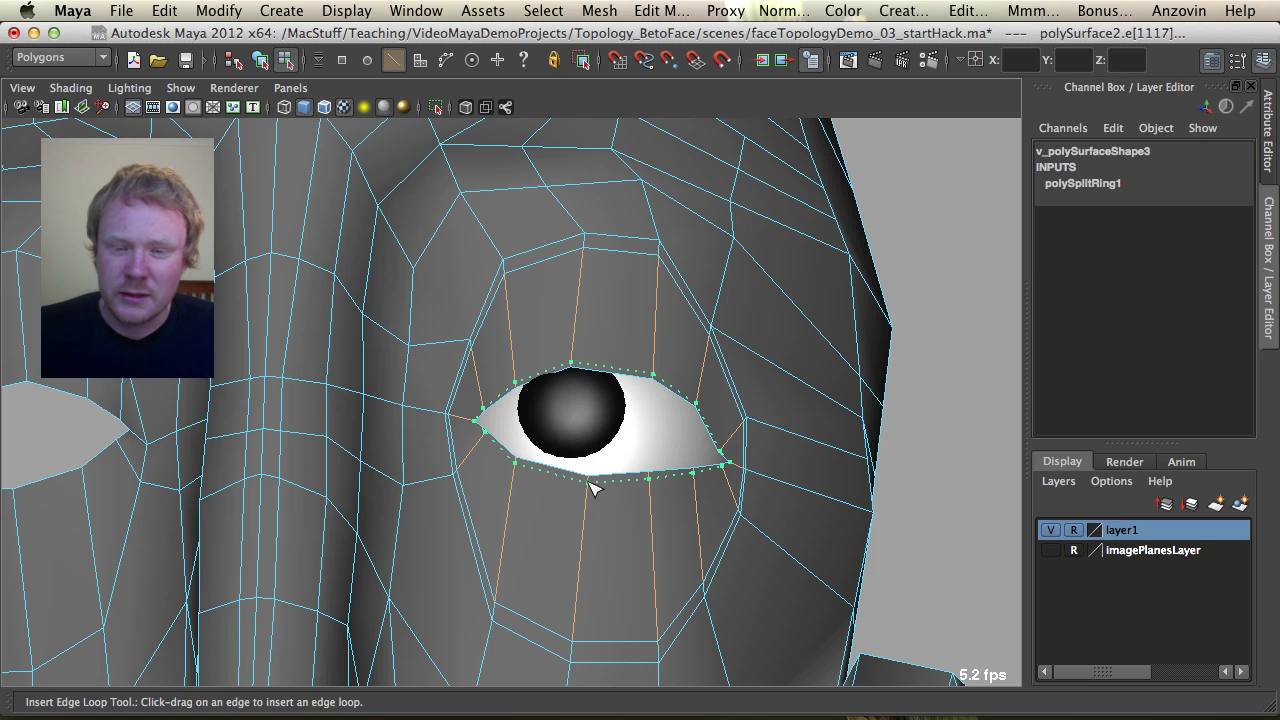
{"action": "left_click_drag", "start_coordinate": [591, 487], "coordinate": [690, 405]}
{"action": "key", "text": "w"}
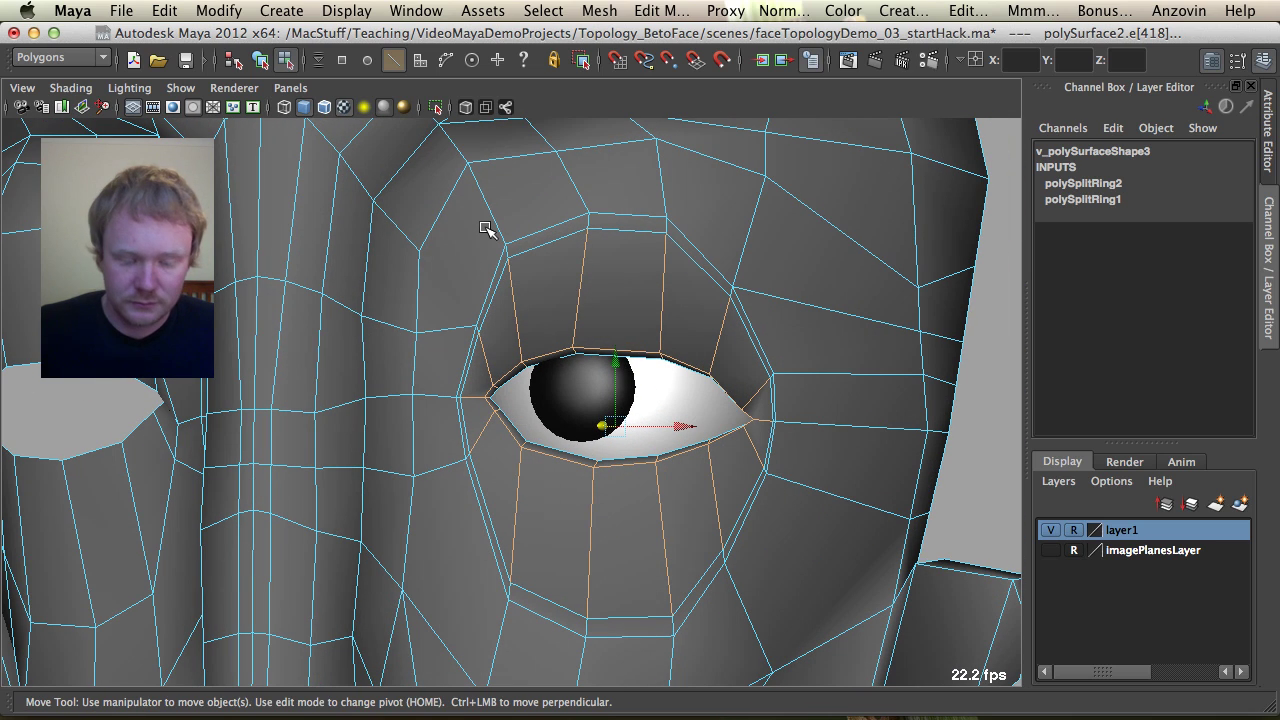
Reduce the edge selection to the edges at the eye's corners and adjust their depth from the side.
{"action": "left_click_drag", "start_coordinate": [410, 198], "coordinate": [1020, 336], "text": "ctrl"}
{"action": "left_click_drag", "start_coordinate": [493, 555], "coordinate": [495, 557], "text": "ctrl"}
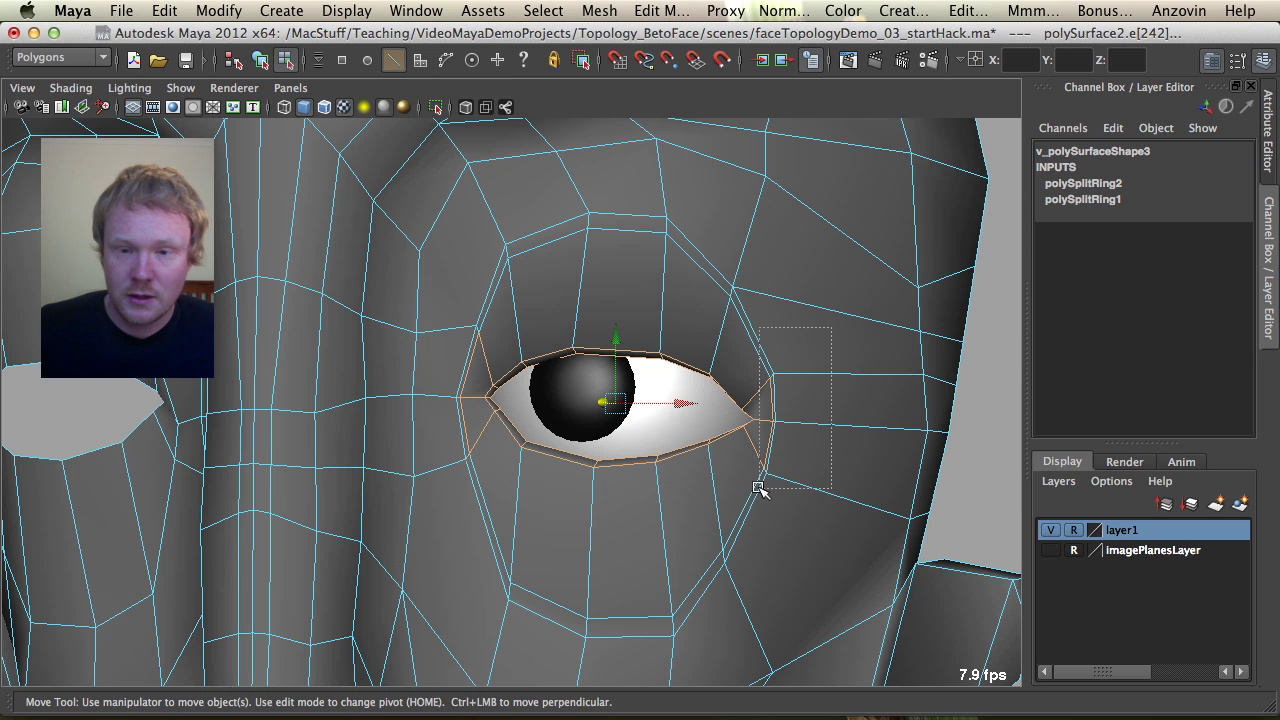
{"action": "left_click_drag", "start_coordinate": [471, 477], "coordinate": [474, 481], "text": "ctrl"}
{"action": "left_click_drag", "start_coordinate": [592, 472], "coordinate": [431, 472], "text": "alt"}
{"action": "left_click_drag", "start_coordinate": [557, 398], "coordinate": [589, 466]}
Reposition individual vertices of the socket loops beside the inner corner of the eye.
{"action": "key", "text": "F9"}
{"action": "left_click_drag", "start_coordinate": [499, 408], "coordinate": [750, 426], "text": "alt"}
{"action": "left_click", "coordinate": [504, 405]}
{"action": "middle_click_drag", "start_coordinate": [649, 474], "coordinate": [644, 468]}
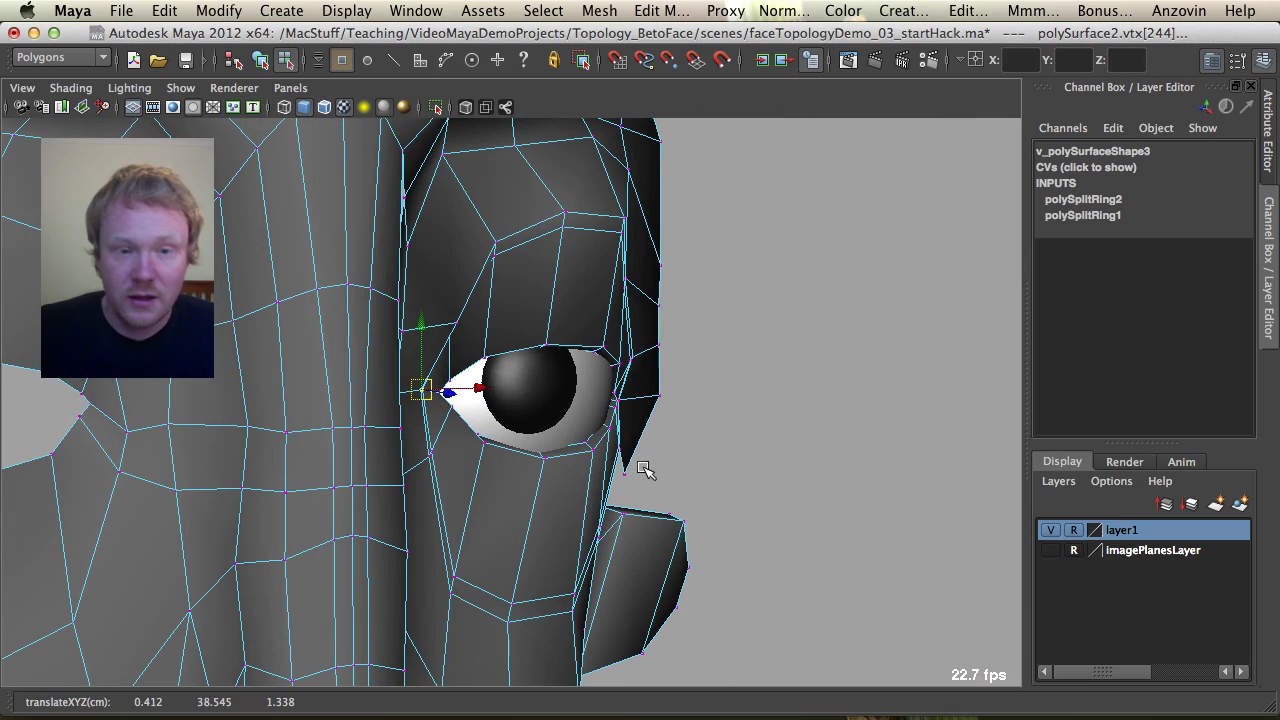
{"action": "key", "text": "q"}
{"action": "left_click", "coordinate": [457, 322]}
{"action": "key", "text": "w"}
{"action": "middle_click_drag", "start_coordinate": [515, 399], "coordinate": [502, 391]}
{"action": "left_click_drag", "start_coordinate": [560, 406], "coordinate": [476, 360], "text": "alt"}
{"action": "key", "text": "F8"}
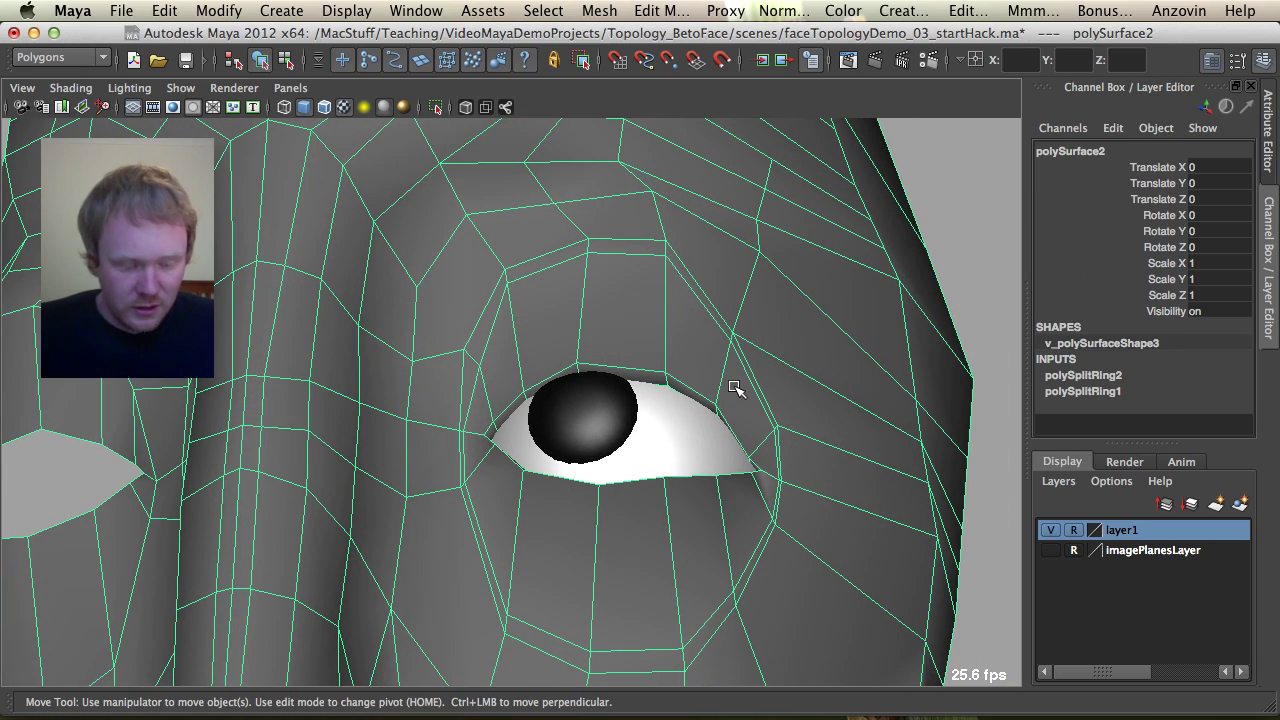
Insert an edge loop around the eye between the eyelid rim and the inner socket ring.
{"action": "key", "text": "g"}
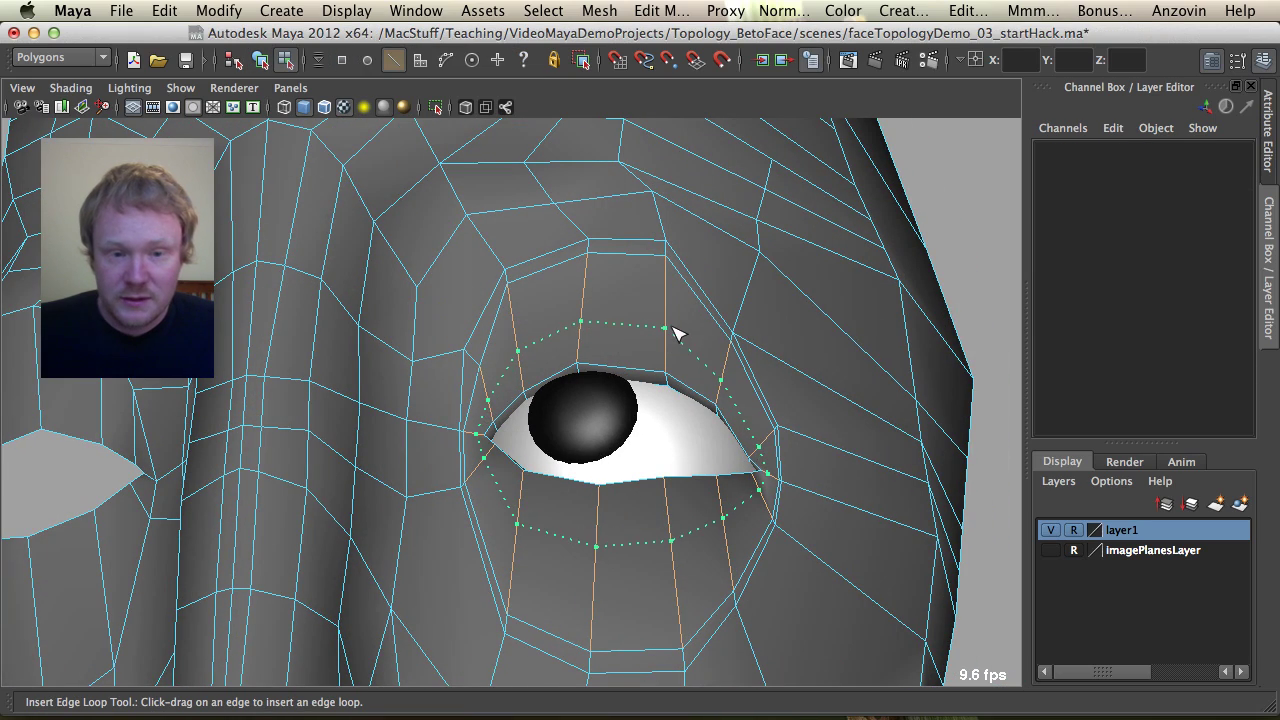
{"action": "left_click_drag", "start_coordinate": [674, 324], "coordinate": [674, 326]}
{"action": "left_click_drag", "start_coordinate": [676, 330], "coordinate": [700, 366], "text": "alt"}
Select the upper and lower lid edges of the new loop and pull them forward around the eyeball.
{"action": "key", "text": "q"}
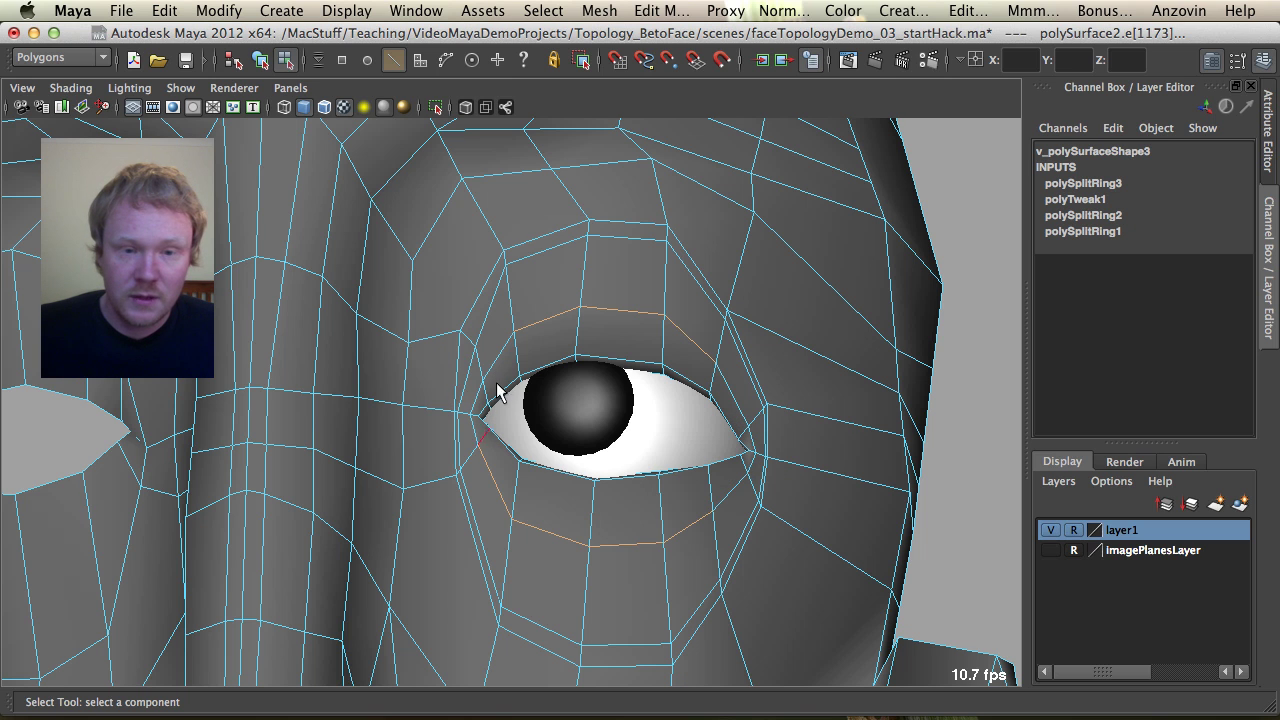
{"action": "key", "text": "w"}
{"action": "left_click_drag", "start_coordinate": [500, 469], "coordinate": [654, 477], "text": "alt"}
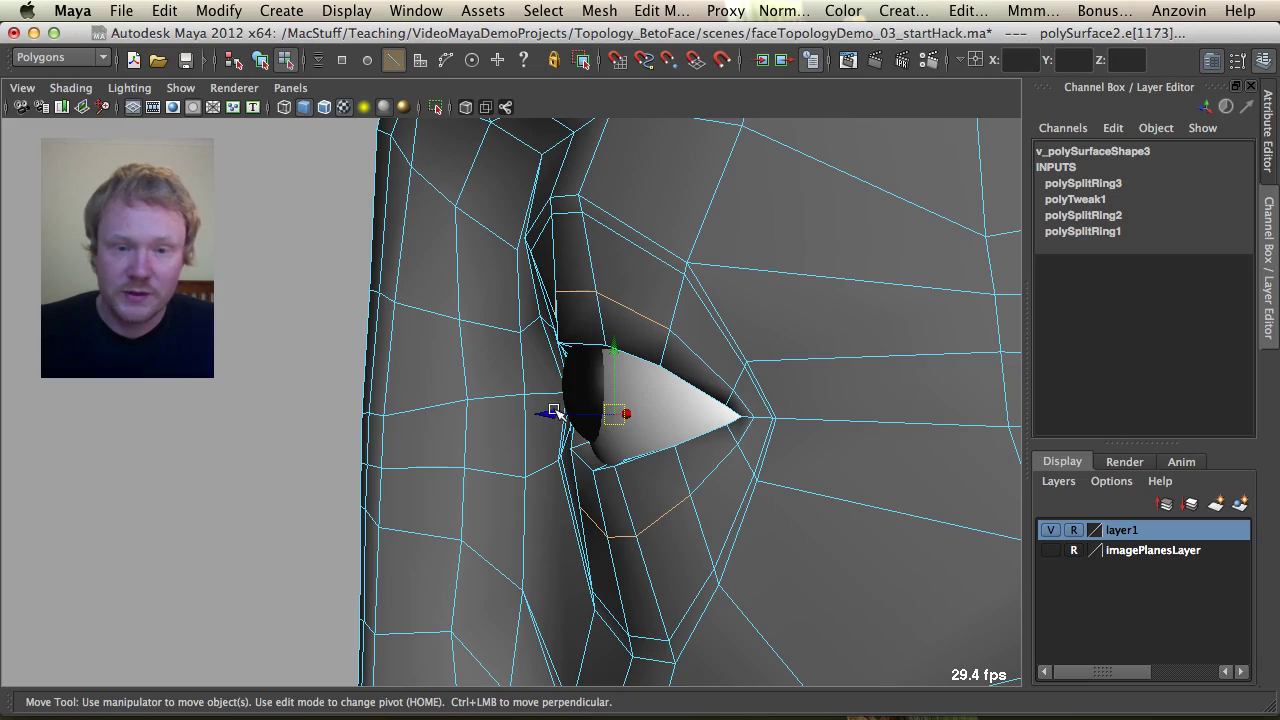
{"action": "left_click_drag", "start_coordinate": [552, 412], "coordinate": [528, 394]}
{"action": "key", "text": "F8"}
Show the face mesh smoothed with nothing selected and examine the eyelids from several angles.
{"action": "right_click_drag", "start_coordinate": [750, 396], "coordinate": [430, 365], "text": "alt"}
{"action": "left_click_drag", "start_coordinate": [430, 365], "coordinate": [629, 386], "text": "alt"}
{"action": "left_click", "coordinate": [720, 386]}
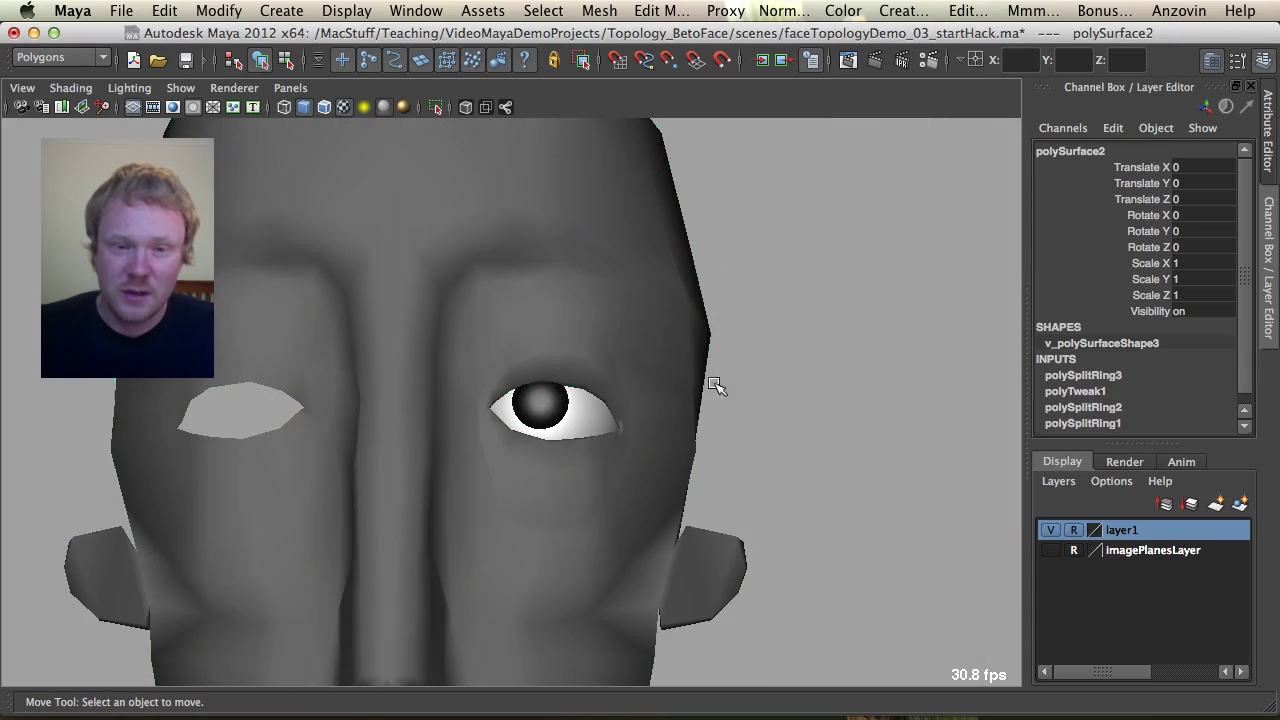
{"action": "left_click", "coordinate": [664, 408]}
{"action": "left_click", "coordinate": [731, 431]}
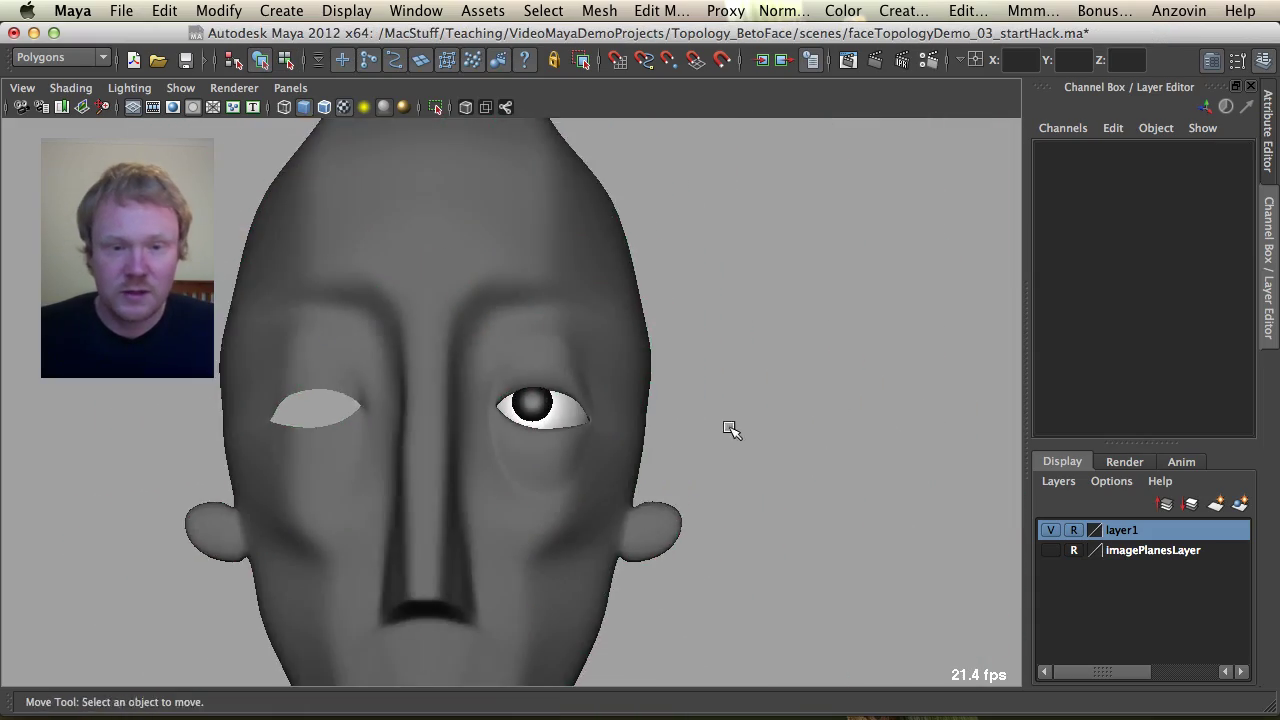
{"action": "left_click_drag", "start_coordinate": [731, 431], "coordinate": [409, 446], "text": "alt"}
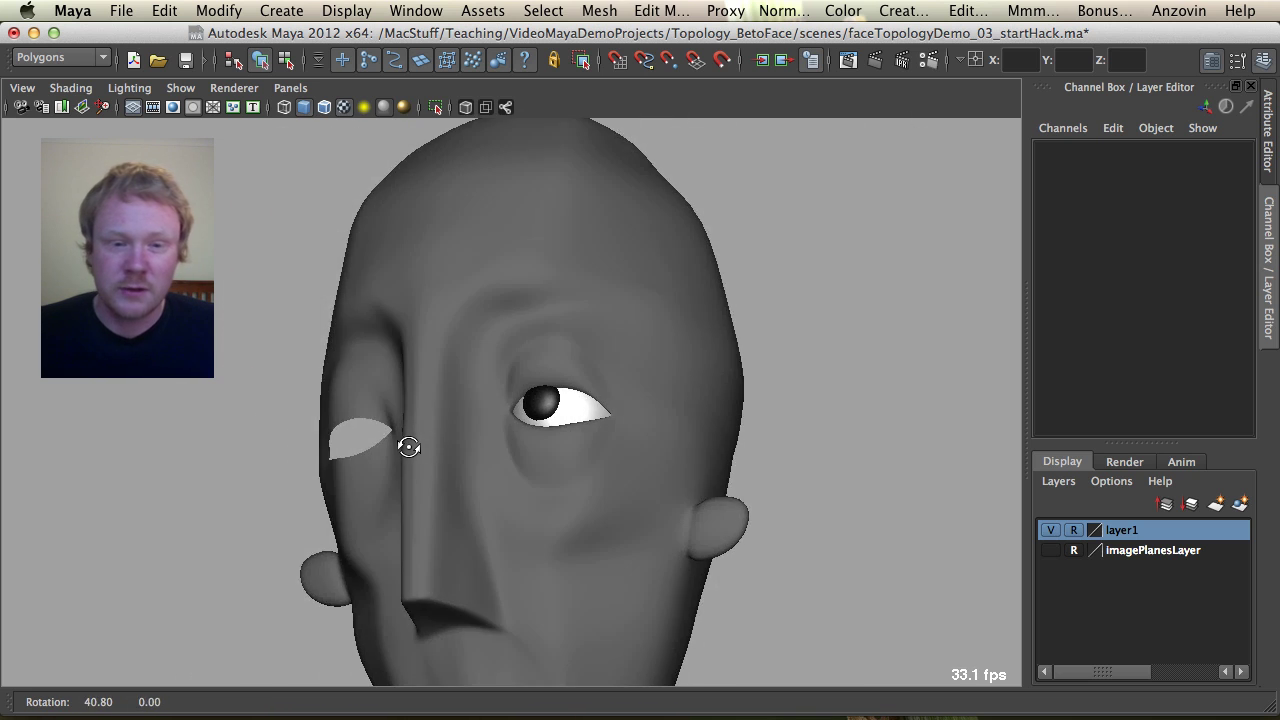
{"action": "left_click_drag", "start_coordinate": [514, 446], "coordinate": [547, 487], "text": "alt"}
Select the smoothed face mesh and examine how its loops flow around the eye, brow and nose.
{"action": "left_click", "coordinate": [512, 481]}
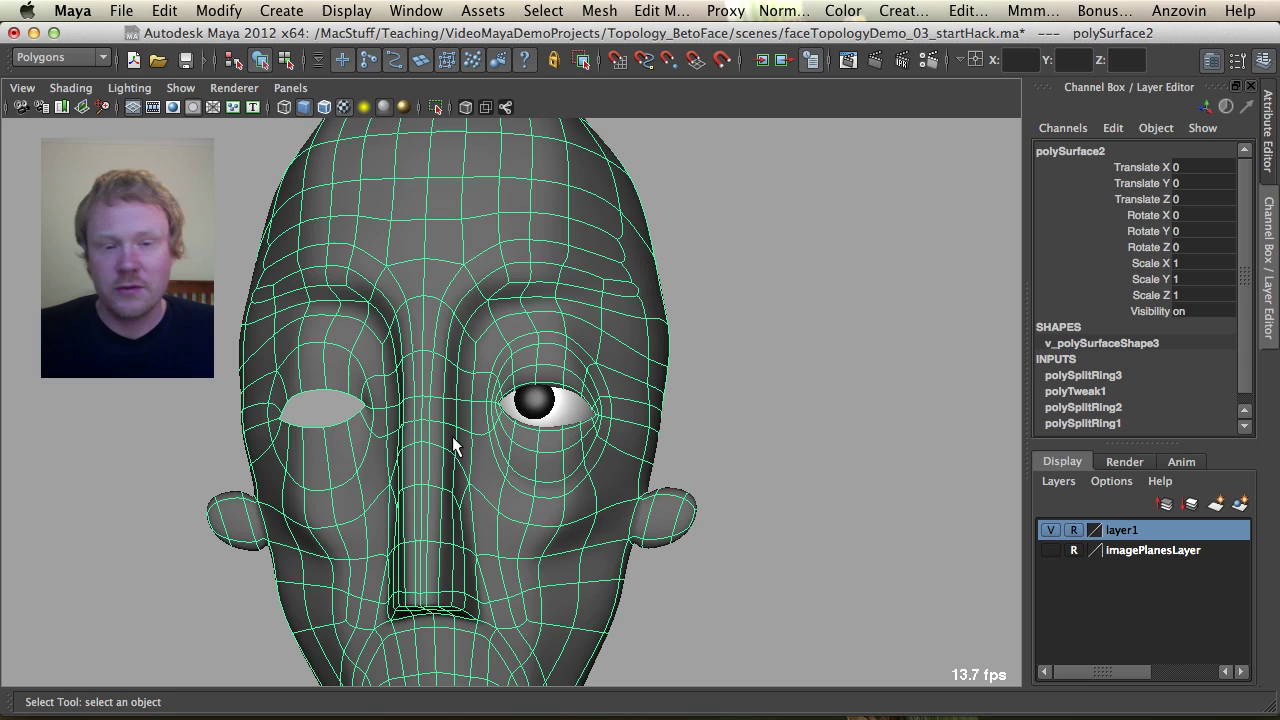
{"action": "left_click_drag", "start_coordinate": [457, 367], "coordinate": [480, 350], "text": "alt"}
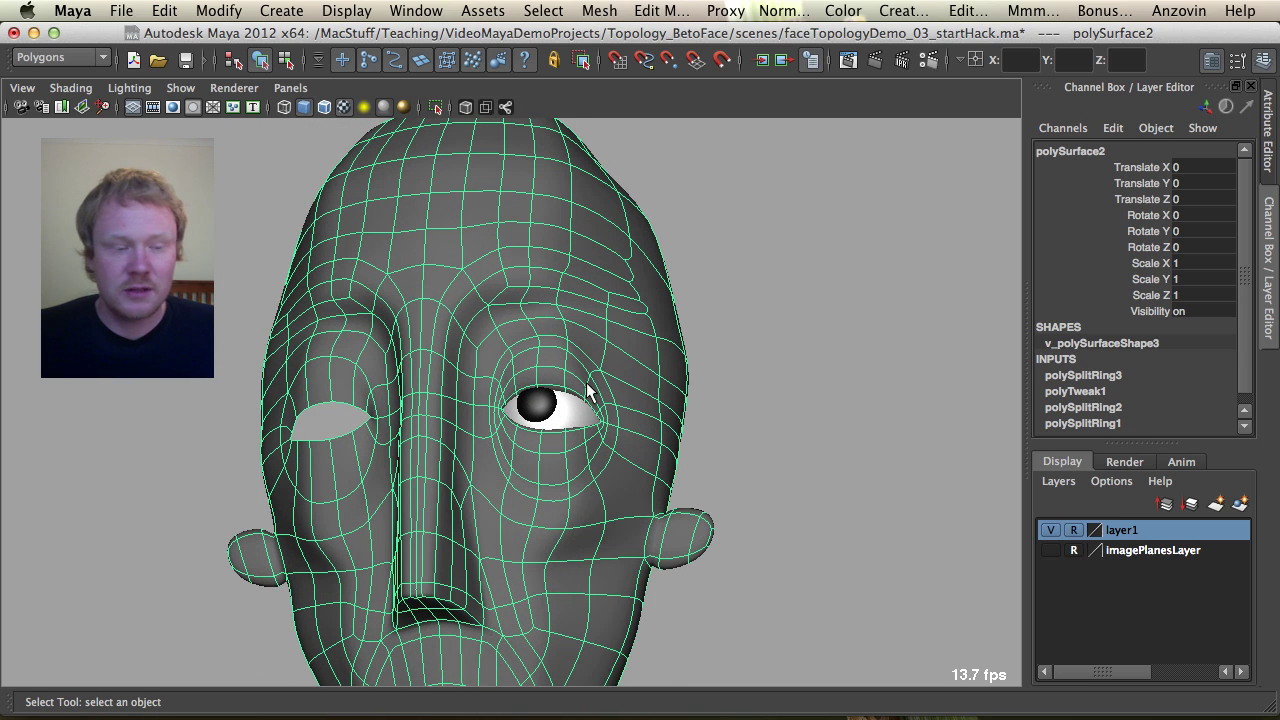
{"action": "left_click_drag", "start_coordinate": [588, 392], "coordinate": [594, 410], "text": "alt"}
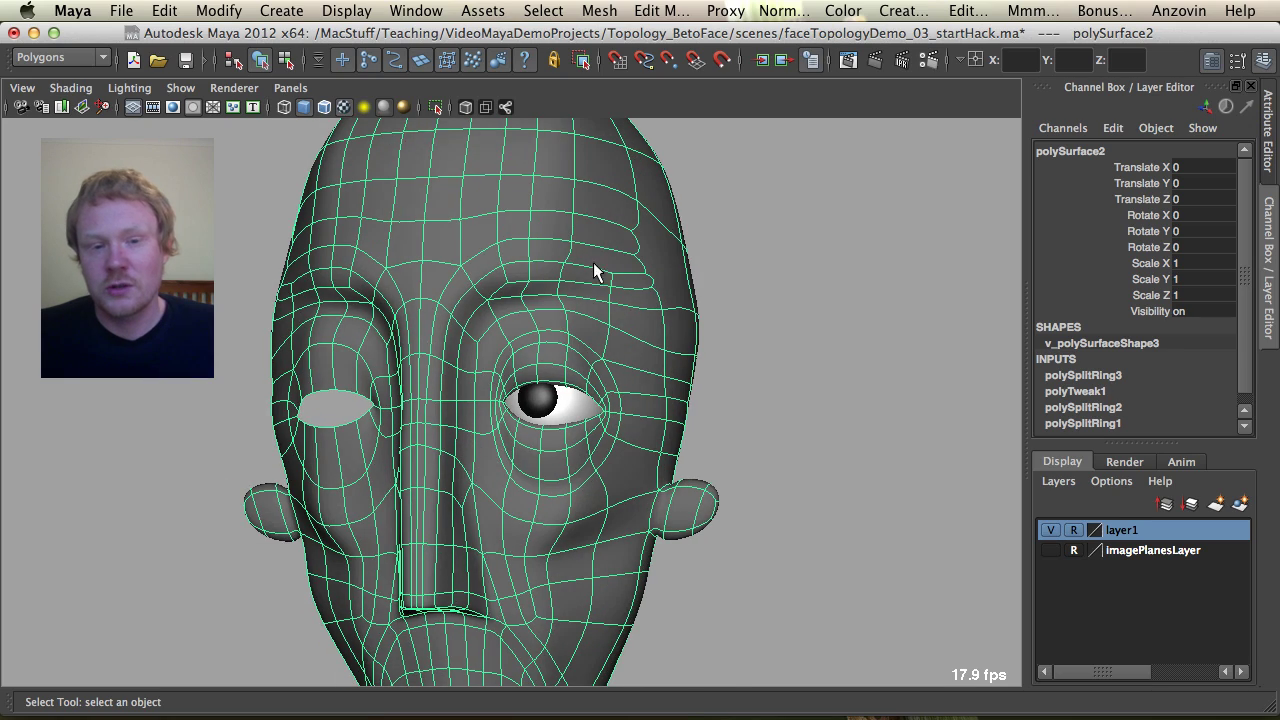
{"action": "left_click_drag", "start_coordinate": [593, 265], "coordinate": [585, 340], "text": "alt"}
{"action": "left_click_drag", "start_coordinate": [727, 543], "coordinate": [604, 598], "text": "alt"}
{"action": "left_click_drag", "start_coordinate": [490, 558], "coordinate": [490, 505], "text": "alt"}
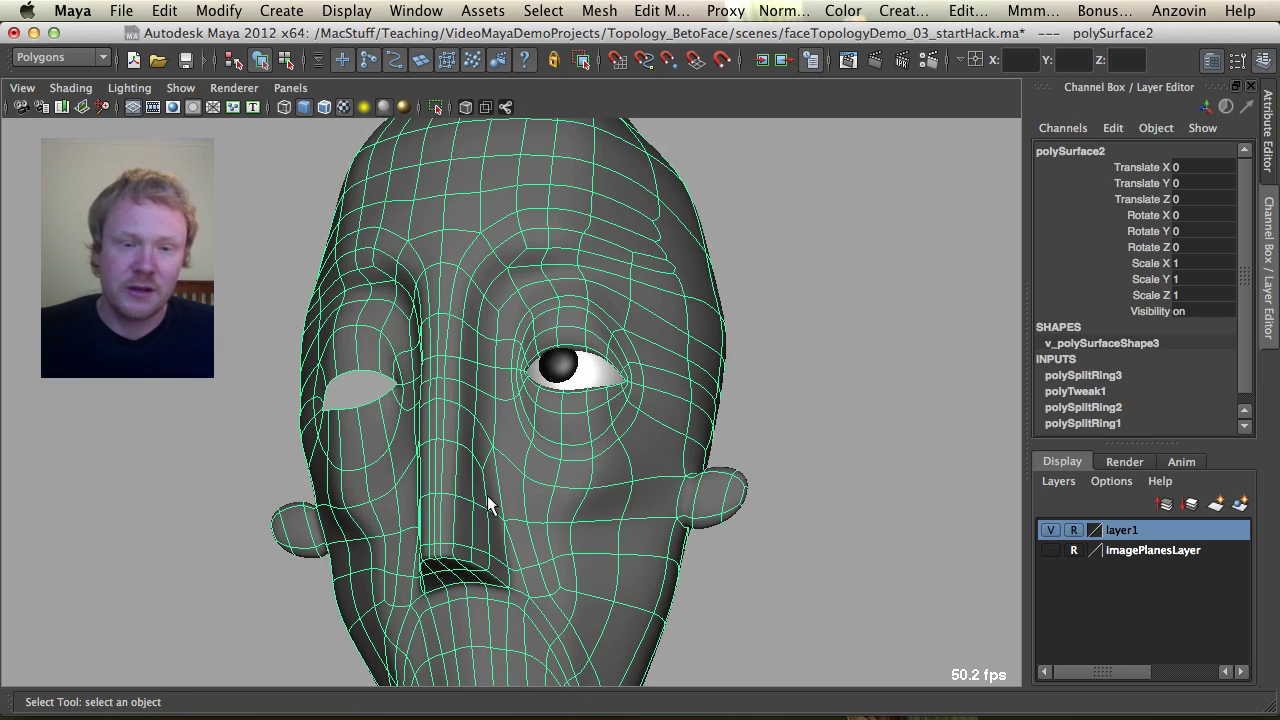
{"action": "right_click_drag", "start_coordinate": [440, 317], "coordinate": [471, 259], "text": "alt"}
Turn off the smooth preview and scale the vertices at the top of the nose bridge closer together.
{"action": "key", "text": "1"}
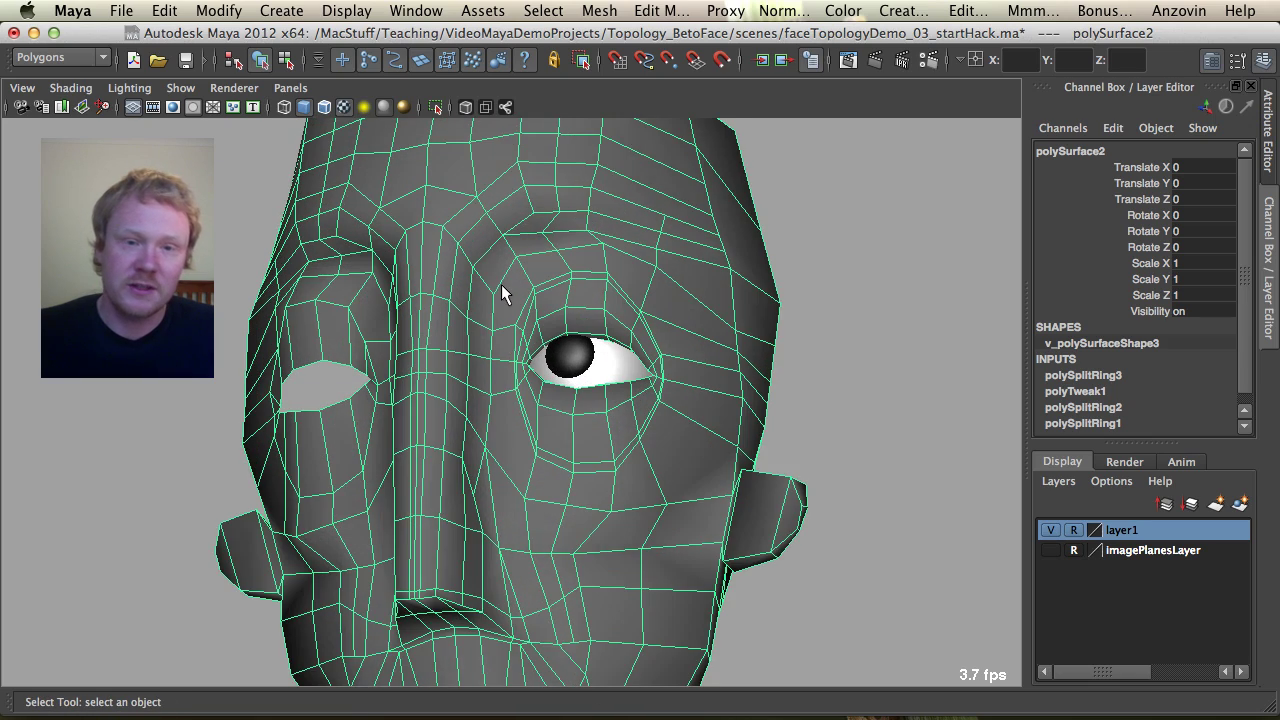
{"action": "middle_click_drag", "start_coordinate": [465, 166], "coordinate": [496, 260], "text": "alt"}
{"action": "right_click_drag", "start_coordinate": [496, 260], "coordinate": [588, 296], "text": "alt"}
{"action": "key", "text": "F10"}
{"action": "left_click", "coordinate": [510, 303]}
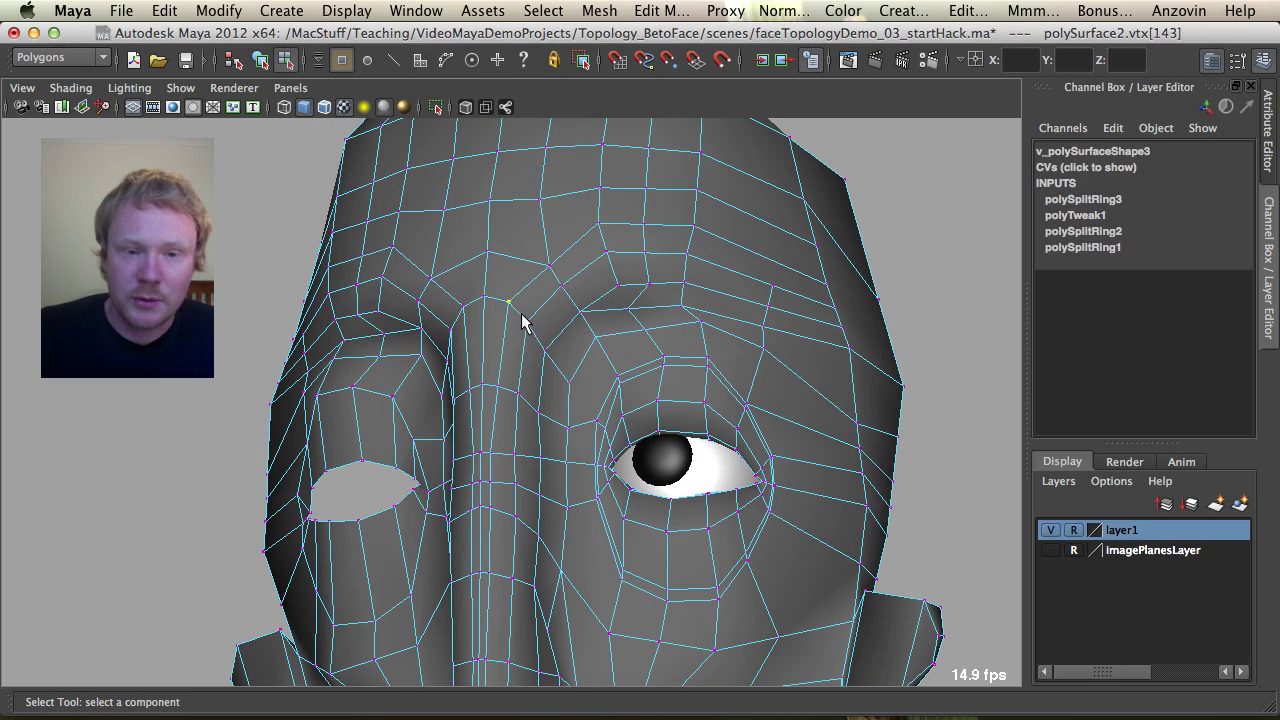
{"action": "left_click", "coordinate": [528, 323], "text": "shift"}
{"action": "key", "text": "r"}
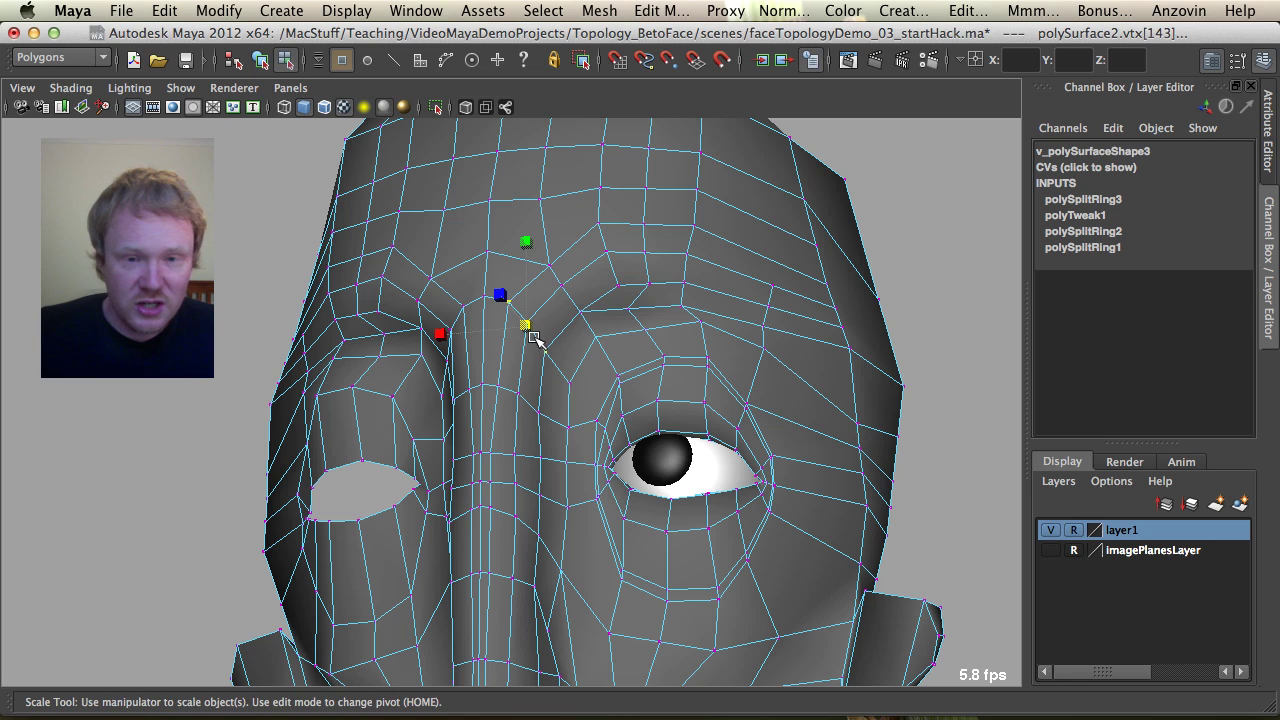
{"action": "left_click_drag", "start_coordinate": [528, 325], "coordinate": [513, 321]}
{"action": "key", "text": "q"}
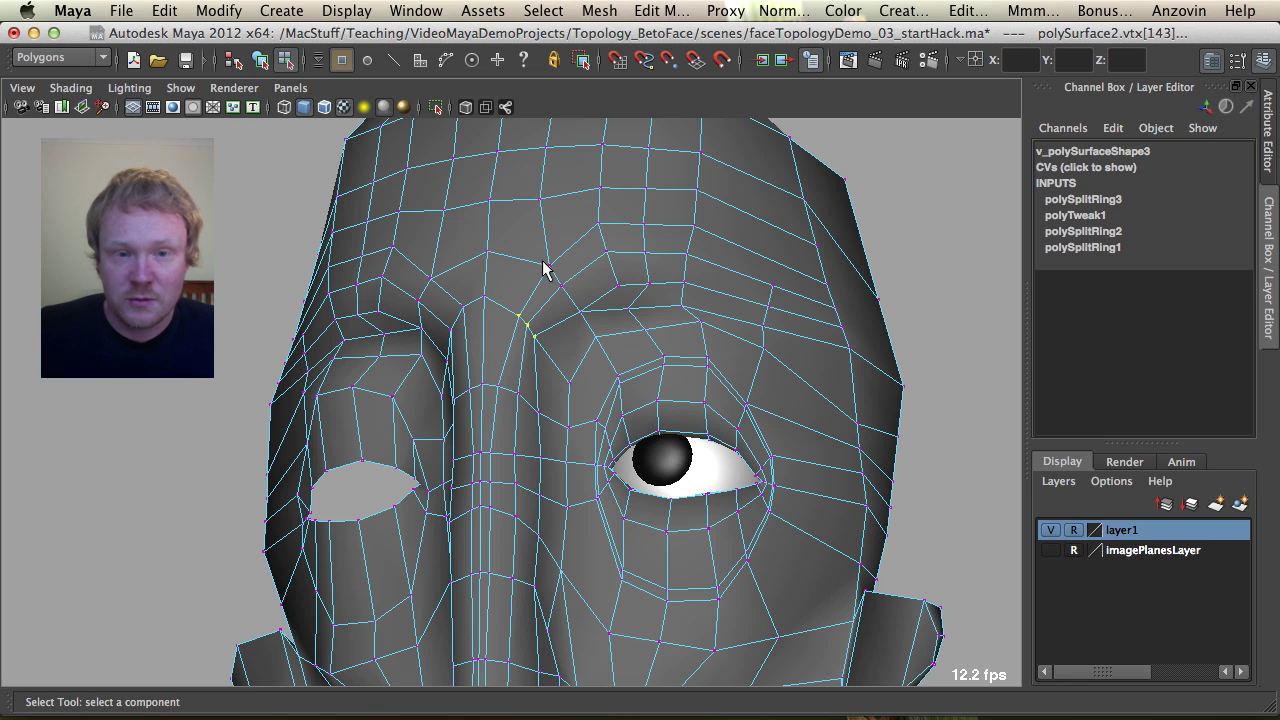
Scale the vertex groups at the inner end of the brow closer together to tighten its crease.
{"action": "left_click", "coordinate": [550, 268]}
{"action": "left_click", "coordinate": [583, 311], "text": "shift"}
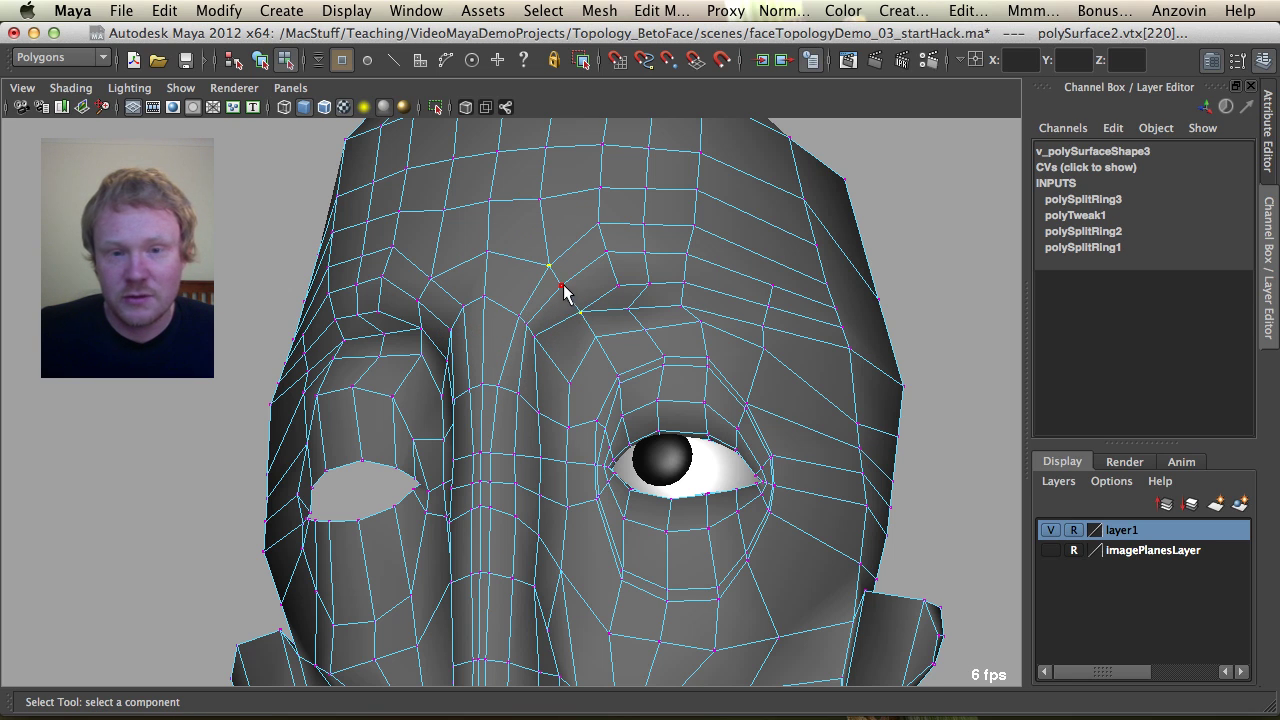
{"action": "key", "text": "r"}
{"action": "left_click_drag", "start_coordinate": [565, 289], "coordinate": [553, 290]}
{"action": "key", "text": "q"}
{"action": "left_click", "coordinate": [618, 286]}
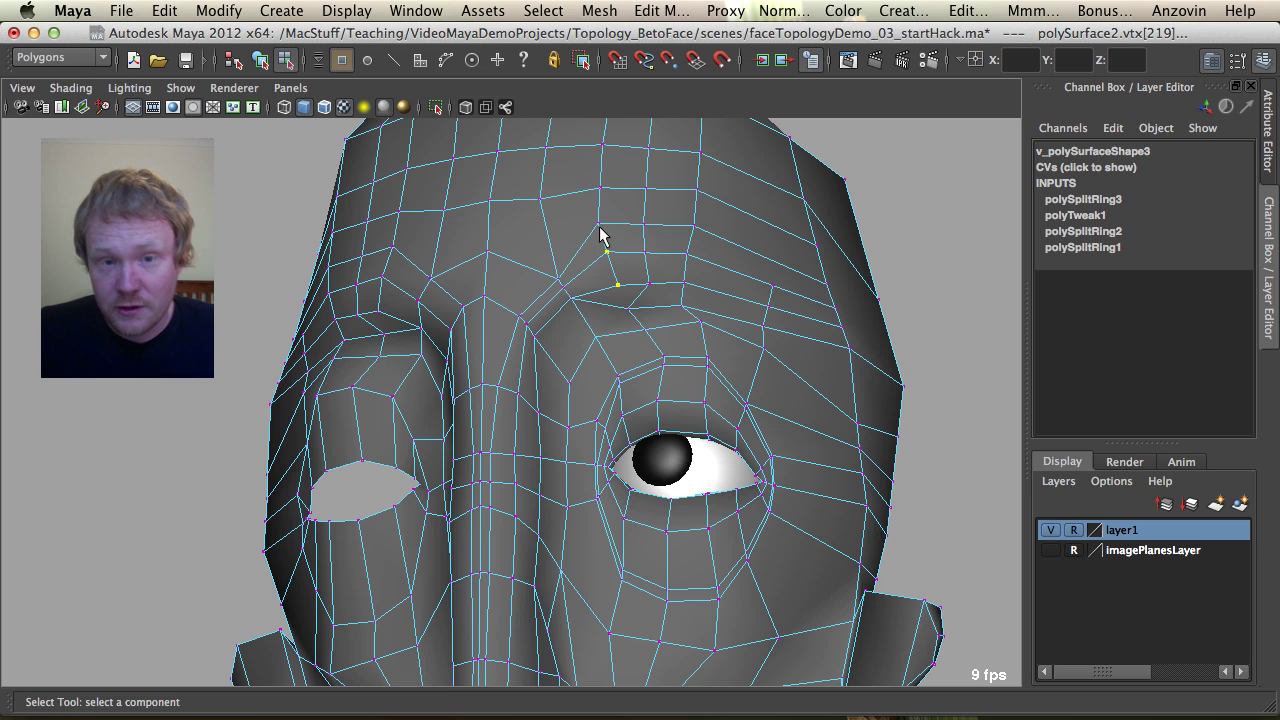
{"action": "left_click", "coordinate": [598, 225], "text": "shift"}
{"action": "key", "text": "r"}
{"action": "key", "text": "q"}
Scale the vertex groups along the middle of the brow closer together to continue the tight crease.
{"action": "left_click", "coordinate": [650, 284]}
{"action": "left_click_drag", "start_coordinate": [608, 253], "coordinate": [667, 257]}
{"action": "left_click", "coordinate": [644, 225], "text": "shift"}
{"action": "key", "text": "r"}
{"action": "left_click", "coordinate": [686, 282]}
{"action": "key", "text": "q"}
Scale the vertex groups on the upper side of the nose bridge closer together to sharpen its edge.
{"action": "left_click_drag", "start_coordinate": [556, 422], "coordinate": [498, 402]}
{"action": "key", "text": "r"}
{"action": "key", "text": "q"}
{"action": "left_click_drag", "start_coordinate": [497, 447], "coordinate": [549, 473]}
{"action": "key", "text": "r"}
{"action": "left_click_drag", "start_coordinate": [515, 453], "coordinate": [508, 490]}
{"action": "key", "text": "r"}
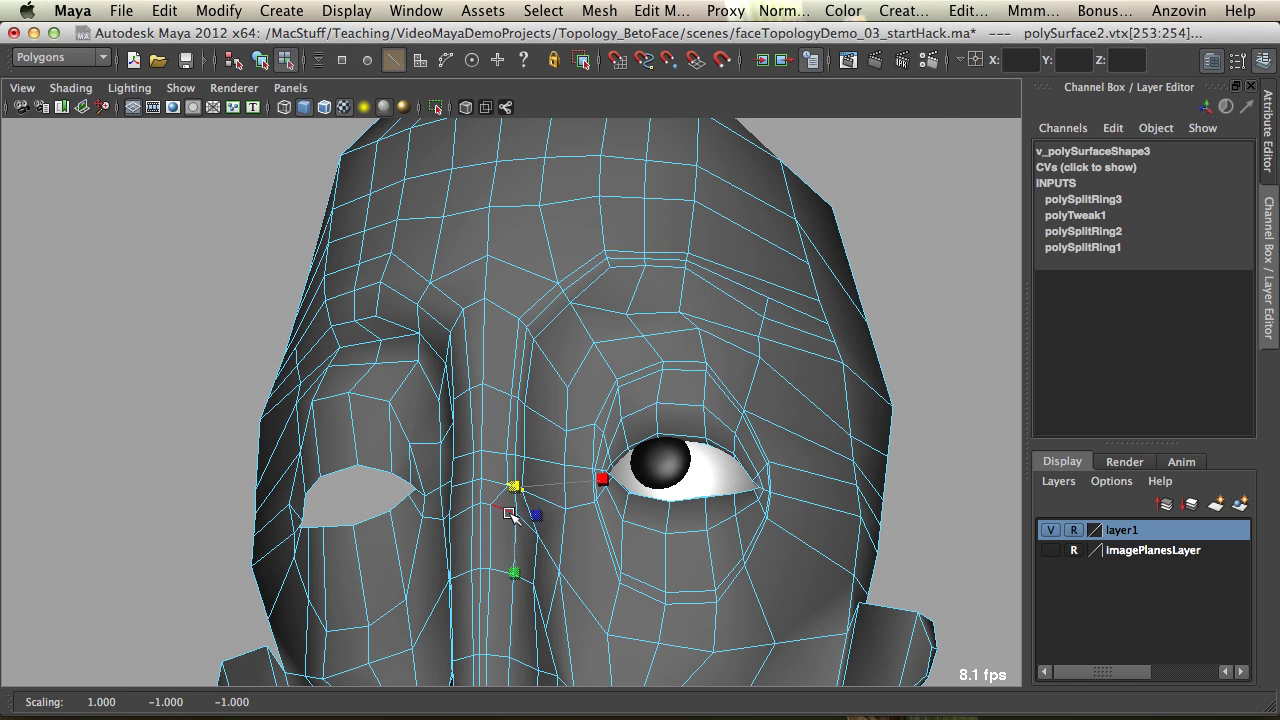
Tighten the remaining vertex groups down the side of the nose in the same way.
{"action": "left_click", "coordinate": [503, 515]}
{"action": "key", "text": "q"}
{"action": "key", "text": "r"}
{"action": "left_click_drag", "start_coordinate": [512, 576], "coordinate": [491, 577]}
{"action": "middle_click_drag", "start_coordinate": [503, 640], "coordinate": [494, 468], "text": "alt"}
{"action": "key", "text": "r"}
{"action": "key", "text": "q"}
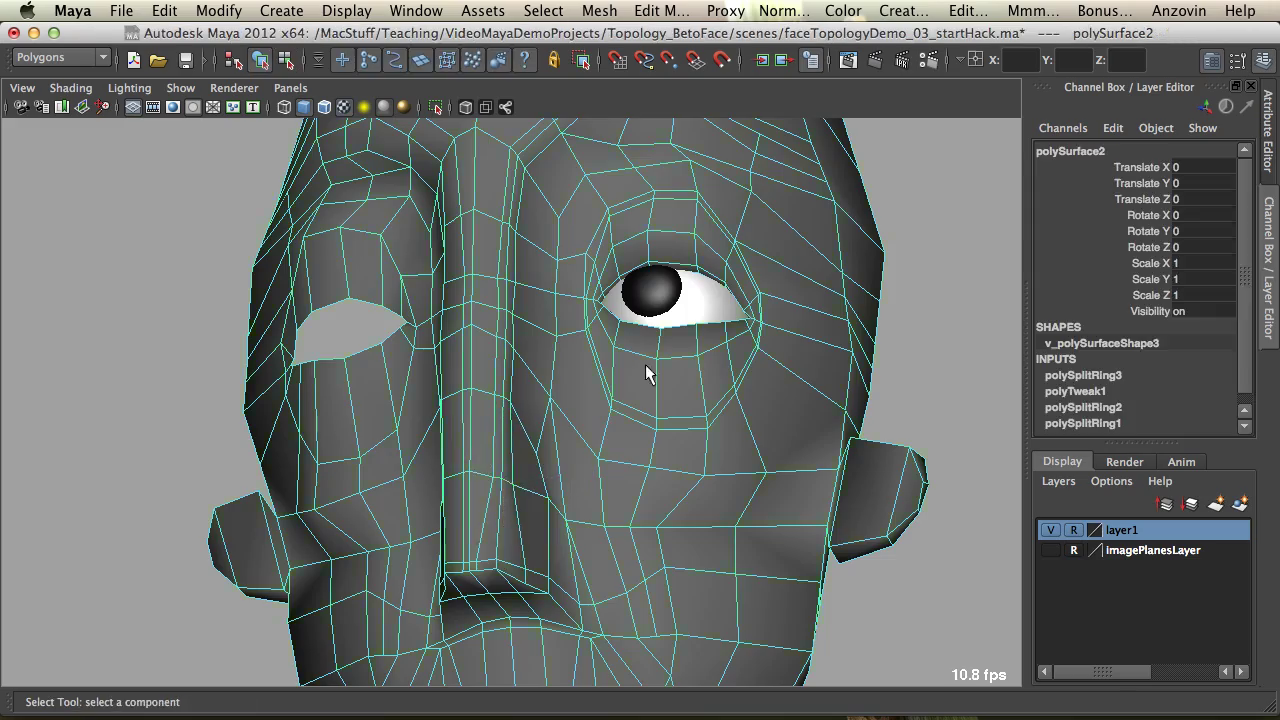
Select the vertex row across the side of the nose bridge below eye level and adjust it.
{"action": "left_click_drag", "start_coordinate": [645, 364], "coordinate": [500, 390], "text": "alt"}
{"action": "key", "text": "F9"}
{"action": "left_click_drag", "start_coordinate": [450, 430], "coordinate": [511, 414]}
{"action": "key", "text": "w"}
{"action": "key", "text": "r"}
{"action": "left_click_drag", "start_coordinate": [475, 528], "coordinate": [473, 440]}
{"action": "key", "text": "q"}
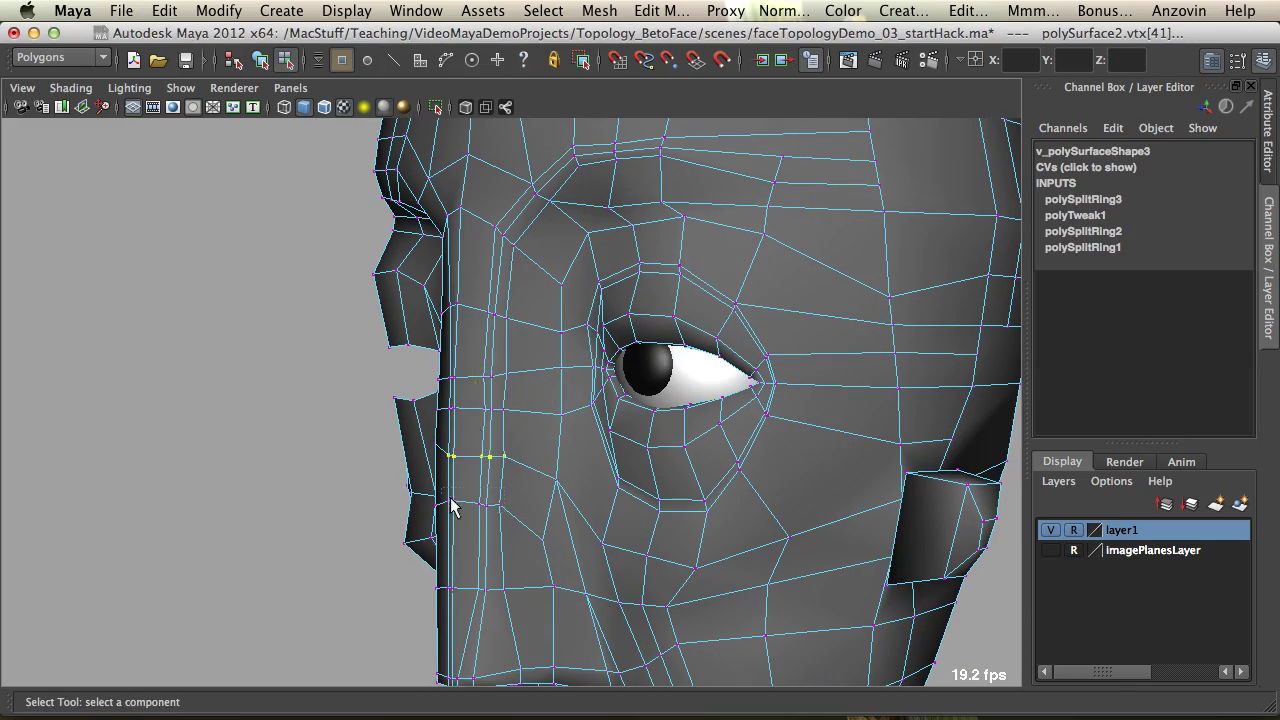
Move the next vertex row down the nose slightly lower to even out the row spacing.
{"action": "left_click_drag", "start_coordinate": [448, 498], "coordinate": [506, 522]}
{"action": "key", "text": "w"}
{"action": "middle_click_drag", "start_coordinate": [477, 500], "coordinate": [477, 515]}
{"action": "left_click_drag", "start_coordinate": [477, 515], "coordinate": [467, 441], "text": "alt"}
Select further nose bridge vertices in wireframe display, reposition them and return to shaded display.
{"action": "key", "text": "q"}
{"action": "left_click", "coordinate": [472, 498], "text": "shift"}
{"action": "key", "text": "4"}
{"action": "left_click_drag", "start_coordinate": [480, 216], "coordinate": [497, 275], "text": "shift"}
{"action": "key", "text": "w"}
{"action": "mouse_move", "coordinate": [444, 354]}
{"action": "left_mouse_down"}
{"action": "mouse_move", "coordinate": [431, 357]}
{"action": "mouse_move", "coordinate": [691, 391]}
{"action": "left_mouse_up"}
{"action": "key", "text": "5"}
Reposition the vertices between the brow ridge and the upper eye socket while viewing from below.
{"action": "key", "text": "F8"}
{"action": "key", "text": "F9"}
{"action": "left_click_drag", "start_coordinate": [617, 312], "coordinate": [660, 370]}
{"action": "left_click_drag", "start_coordinate": [662, 366], "coordinate": [681, 428]}
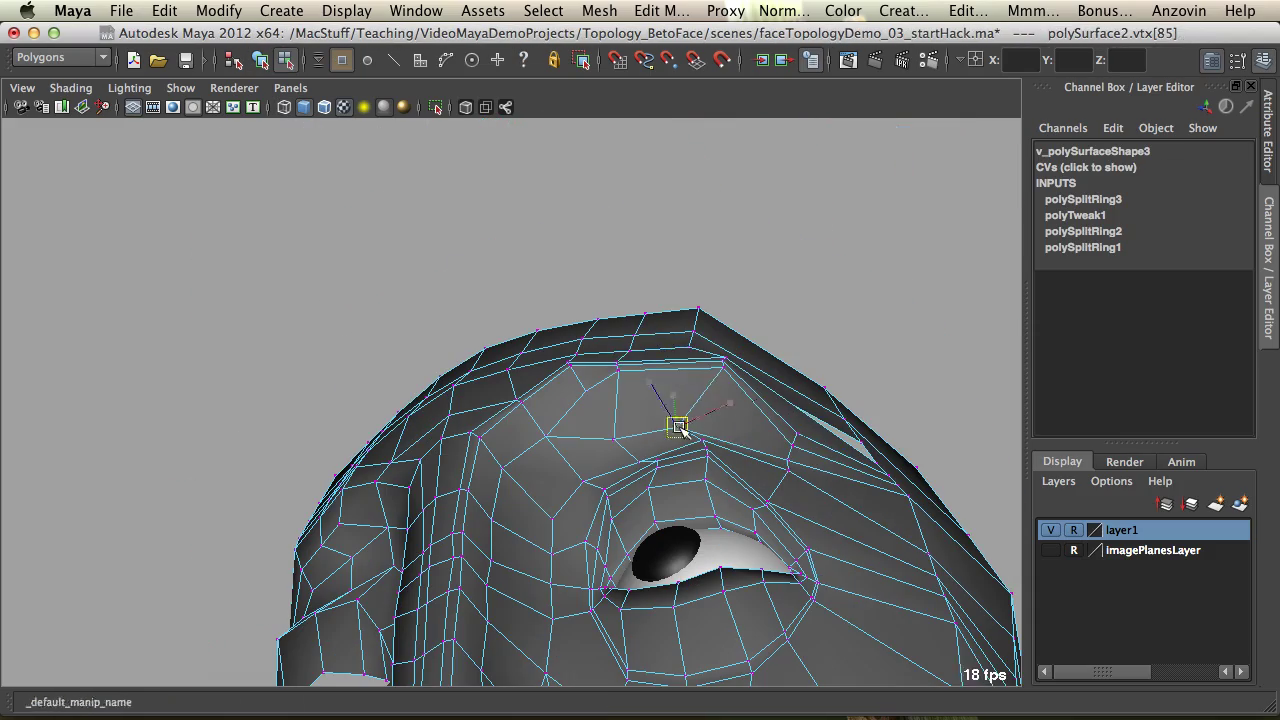
{"action": "left_click_drag", "start_coordinate": [630, 345], "coordinate": [500, 400]}
{"action": "left_click_drag", "start_coordinate": [628, 436], "coordinate": [724, 487]}
Return to object mode, show the face smoothed and deselected, and examine the sharpened brow and nose bridge.
{"action": "key", "text": "F8"}
{"action": "left_click", "coordinate": [770, 450]}
{"action": "left_click", "coordinate": [631, 489]}
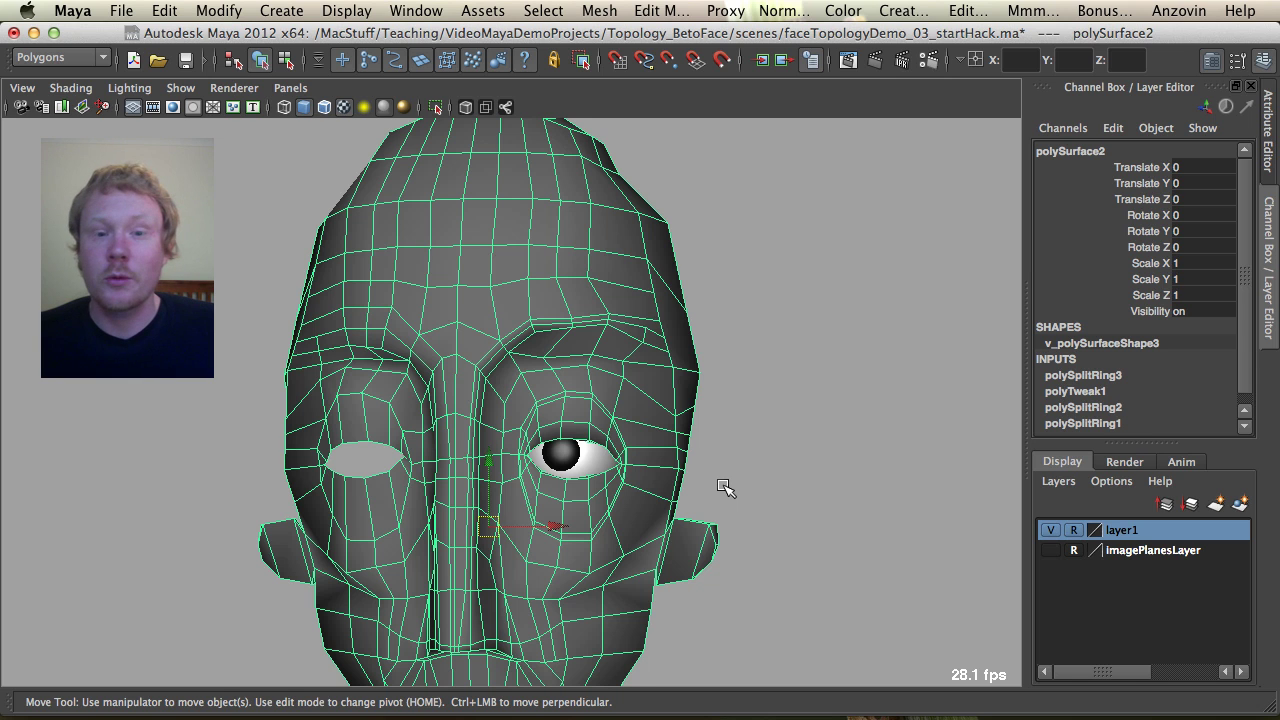
{"action": "key", "text": "3"}
{"action": "key", "text": "q"}
{"action": "left_click", "coordinate": [777, 380]}
{"action": "left_click_drag", "start_coordinate": [777, 380], "coordinate": [617, 430], "text": "alt"}
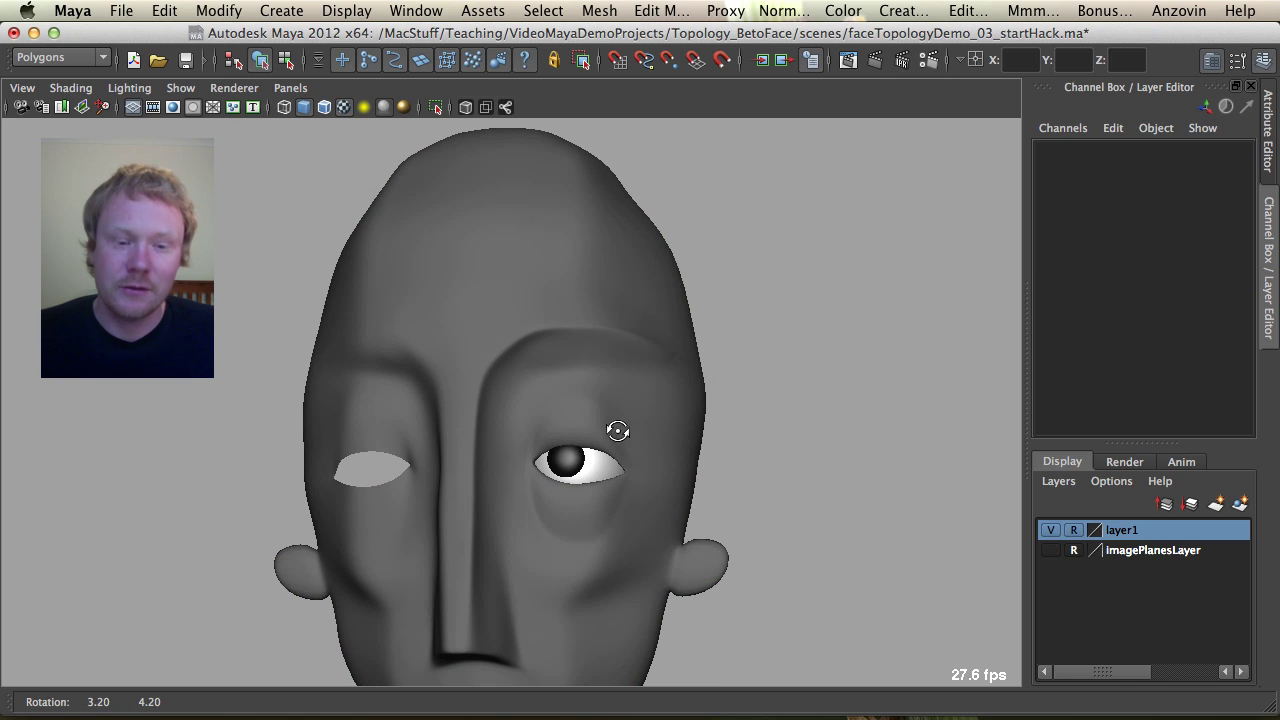
{"action": "left_click_drag", "start_coordinate": [764, 322], "coordinate": [637, 423], "text": "alt"}
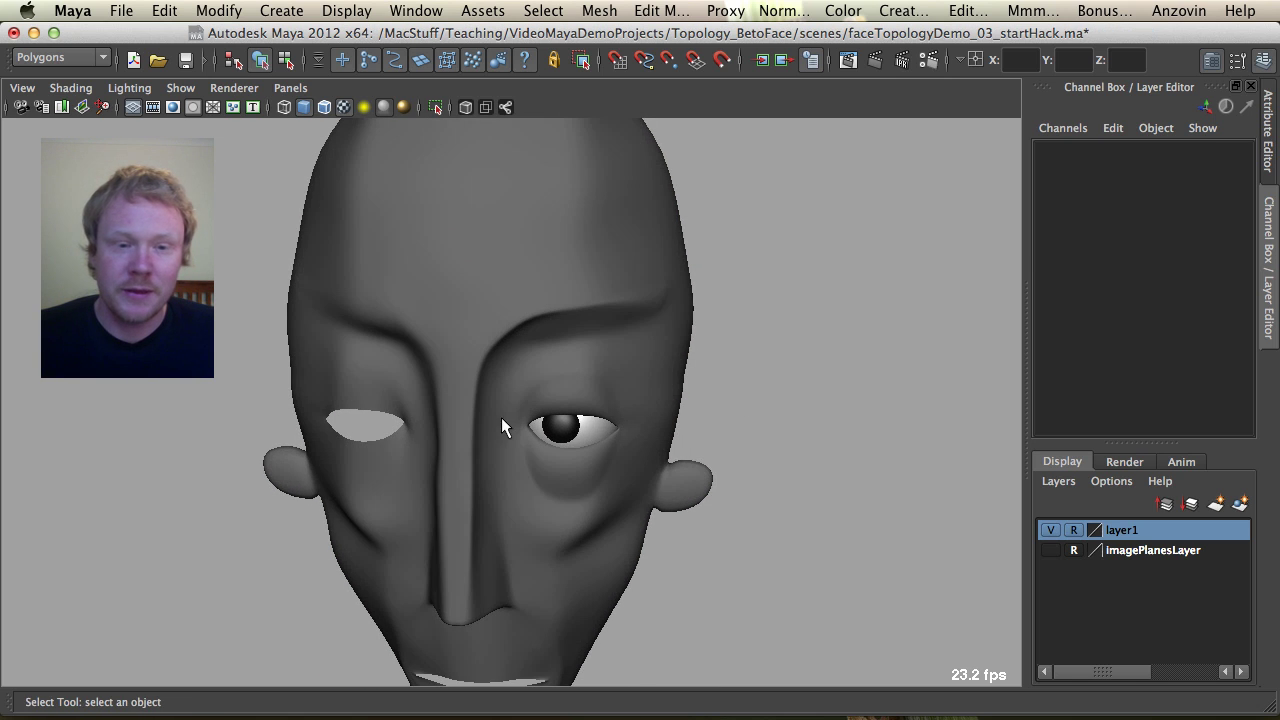
{"action": "left_click_drag", "start_coordinate": [489, 381], "coordinate": [531, 320], "text": "alt"}
Mirror the reworked side onto the other half of the face mesh, merge the seam and delete the construction history.
{"action": "left_click", "coordinate": [520, 251]}
{"action": "left_click", "coordinate": [767, 306]}
{"action": "left_click", "coordinate": [502, 303]}
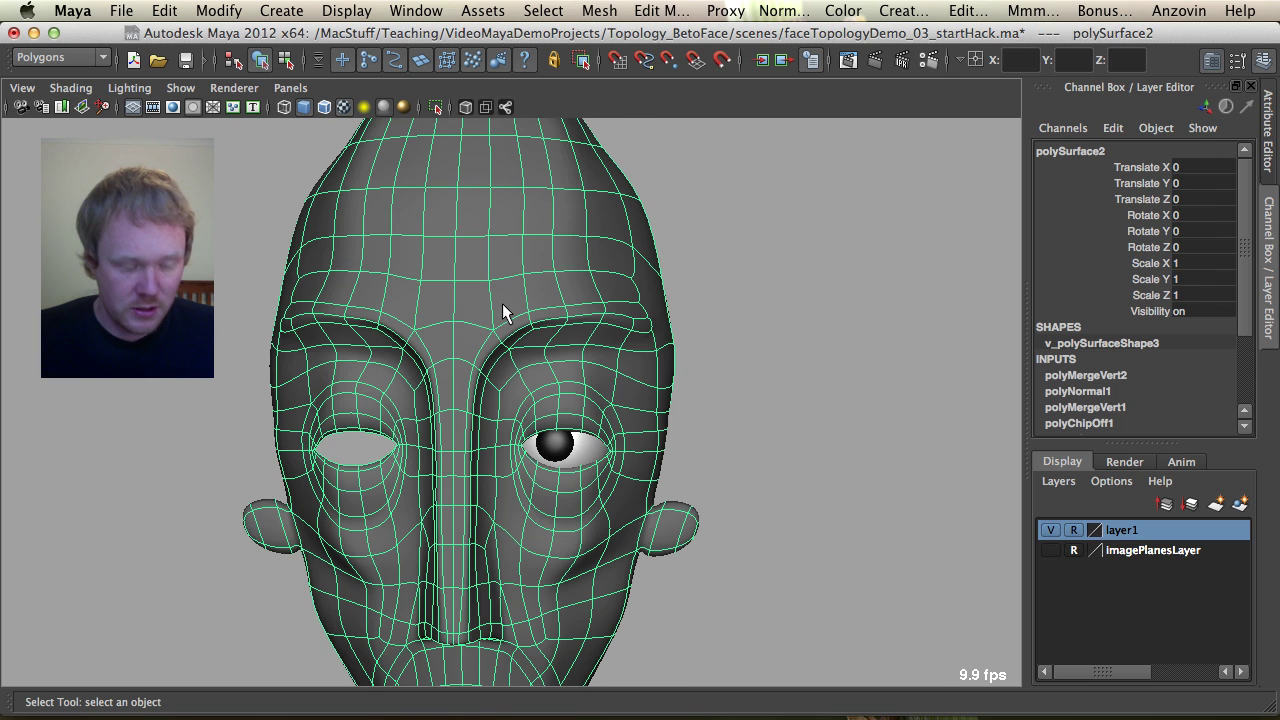
{"action": "key", "text": "alt+shift+d"}
Deselect the mirrored face and examine it as a whole and close up around the eye.
{"action": "left_click_drag", "start_coordinate": [537, 330], "coordinate": [572, 305], "text": "alt"}
{"action": "left_click", "coordinate": [692, 349]}
{"action": "right_click_drag", "start_coordinate": [650, 345], "coordinate": [465, 328], "text": "alt"}
{"action": "mouse_move", "coordinate": [465, 338]}
{"action": "left_mouse_down", "text": "alt"}
{"action": "mouse_move", "coordinate": [403, 354]}
{"action": "mouse_move", "coordinate": [254, 340]}
{"action": "mouse_move", "coordinate": [464, 333]}
{"action": "mouse_move", "coordinate": [468, 352]}
{"action": "left_mouse_up", "text": "alt"}
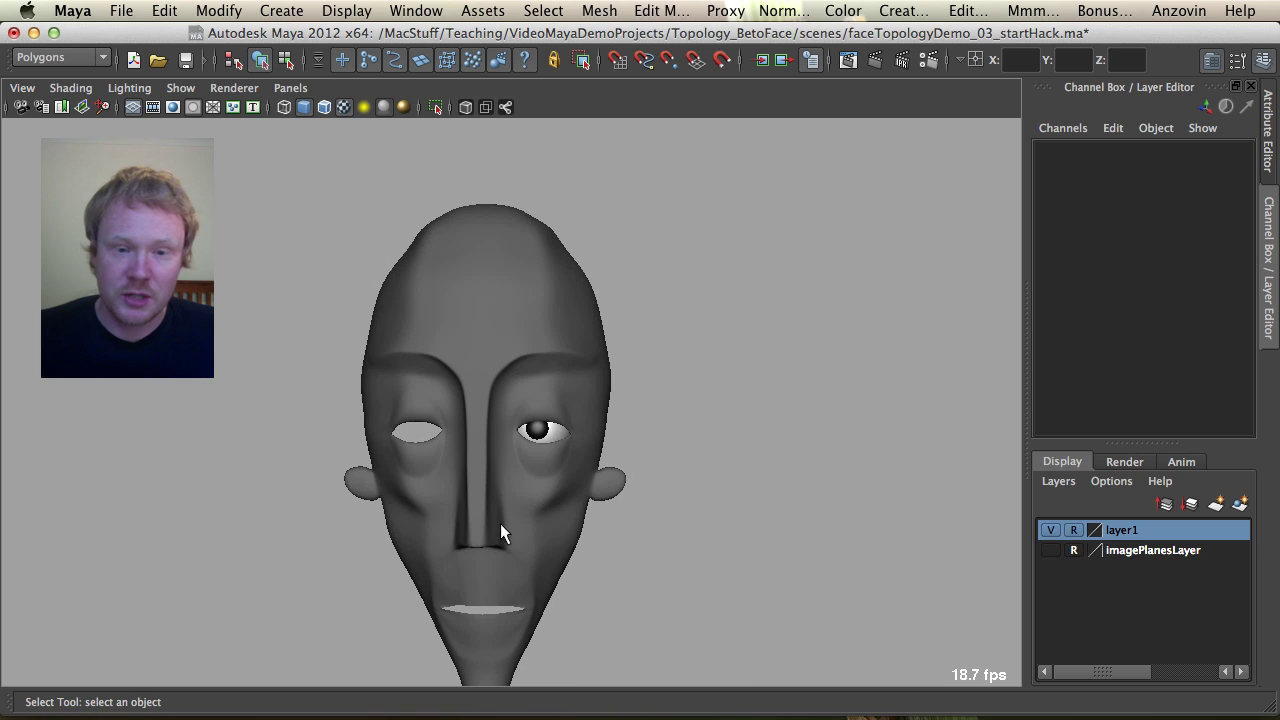
{"action": "middle_click_drag", "start_coordinate": [495, 387], "coordinate": [407, 260], "text": "alt"}
{"action": "right_click_drag", "start_coordinate": [407, 260], "coordinate": [720, 210], "text": "alt"}
{"action": "middle_click_drag", "start_coordinate": [720, 210], "coordinate": [870, 434], "text": "alt"}
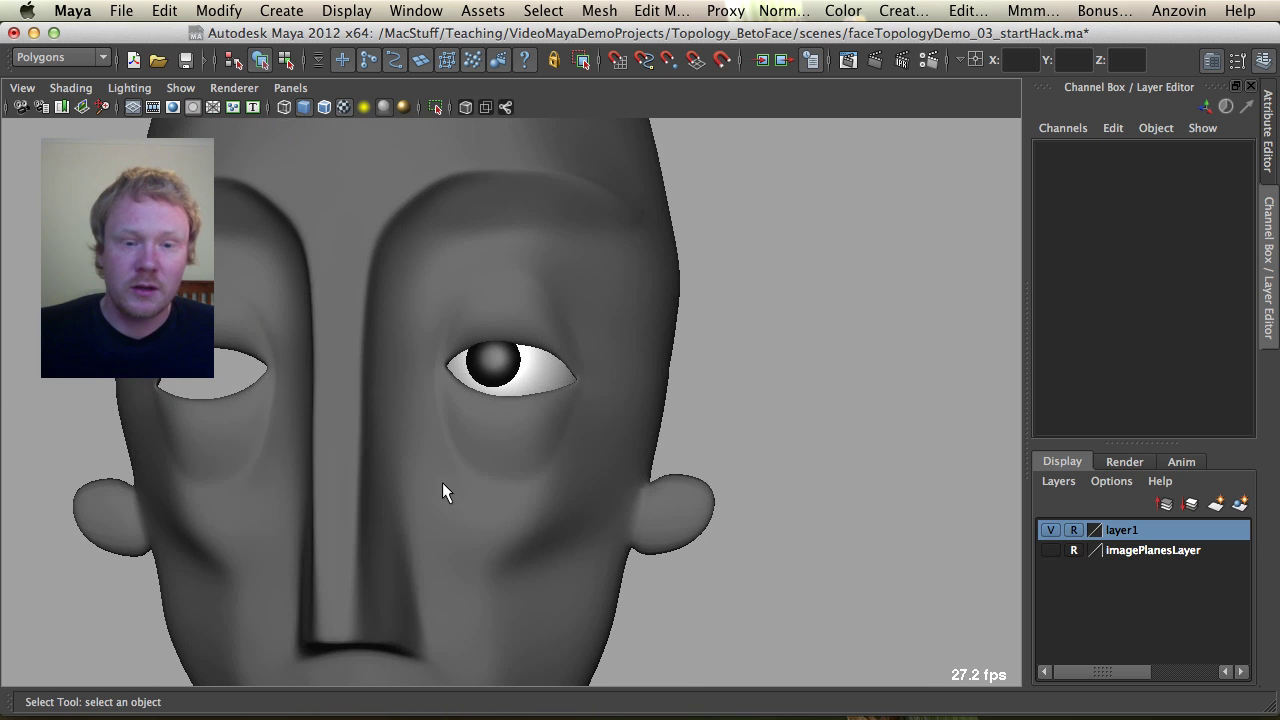
Select the socket ring vertices at the inner eye corner, turn on soft selection and reposition them.
{"action": "left_click", "coordinate": [442, 482]}
{"action": "key", "text": "F8"}
{"action": "left_click", "coordinate": [440, 368]}
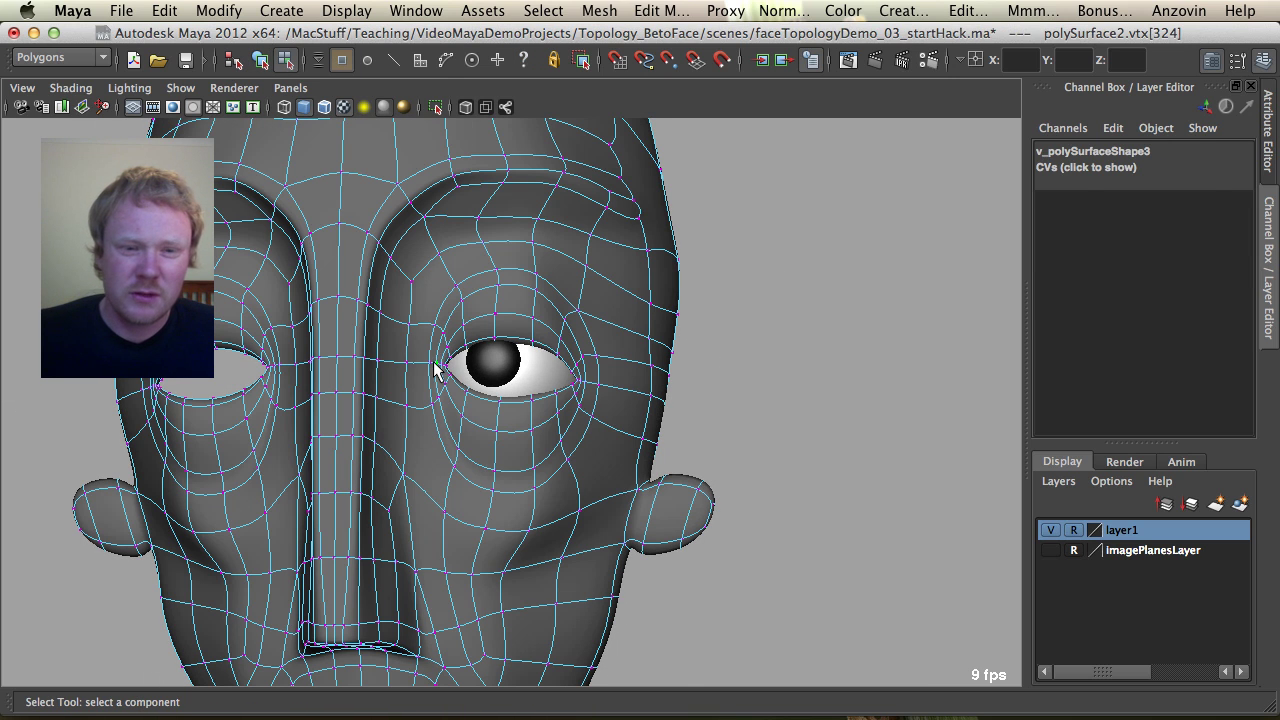
{"action": "left_click", "coordinate": [436, 363]}
{"action": "left_click", "coordinate": [432, 368]}
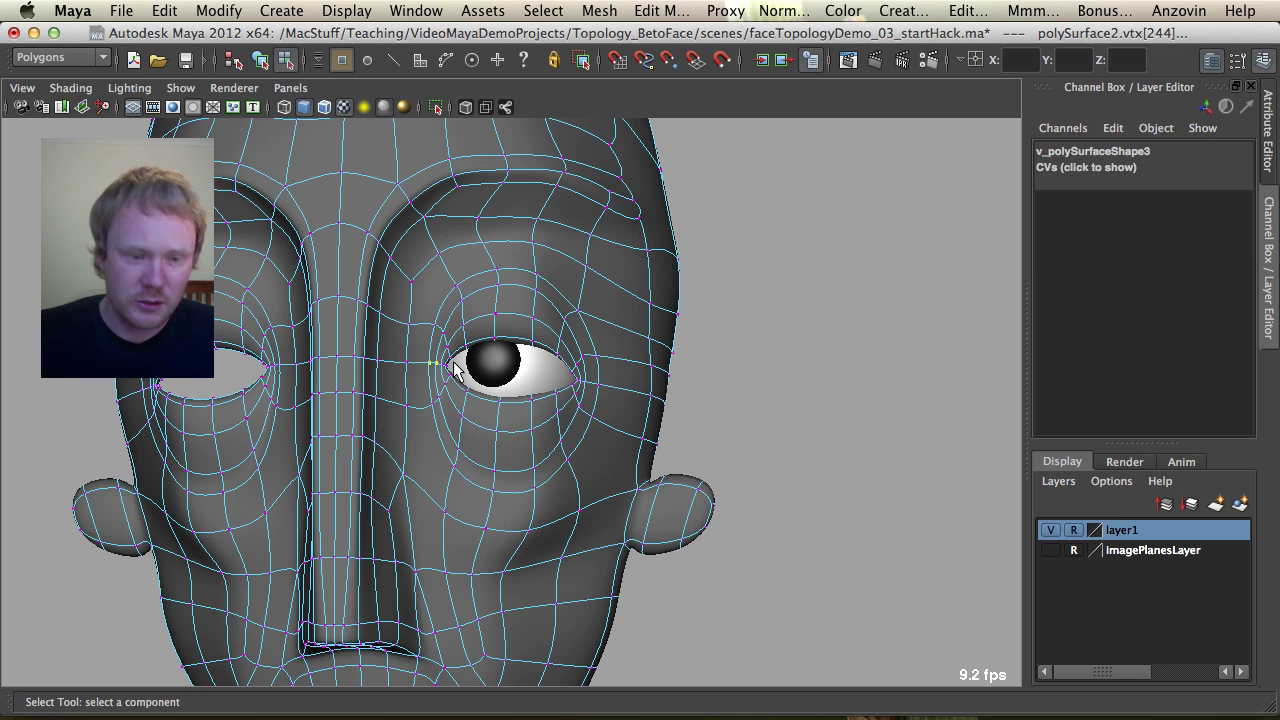
{"action": "key", "text": "b"}
{"action": "key", "text": "w"}
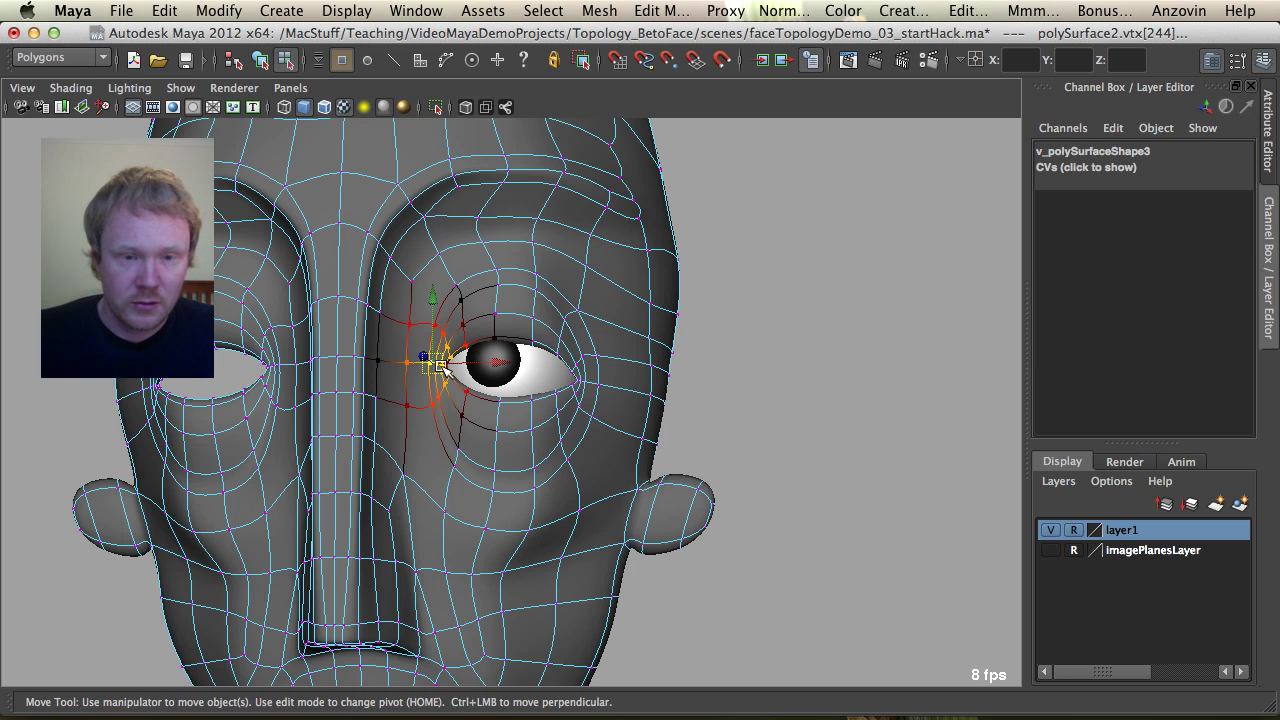
{"action": "left_click_drag", "start_coordinate": [434, 365], "coordinate": [524, 222]}
Select the socket ring vertices above the upper eyelid and raise them with soft selection.
{"action": "key", "text": "F8"}
{"action": "key", "text": "F8"}
{"action": "left_click", "coordinate": [538, 288]}
{"action": "left_click", "coordinate": [499, 282], "text": "shift"}
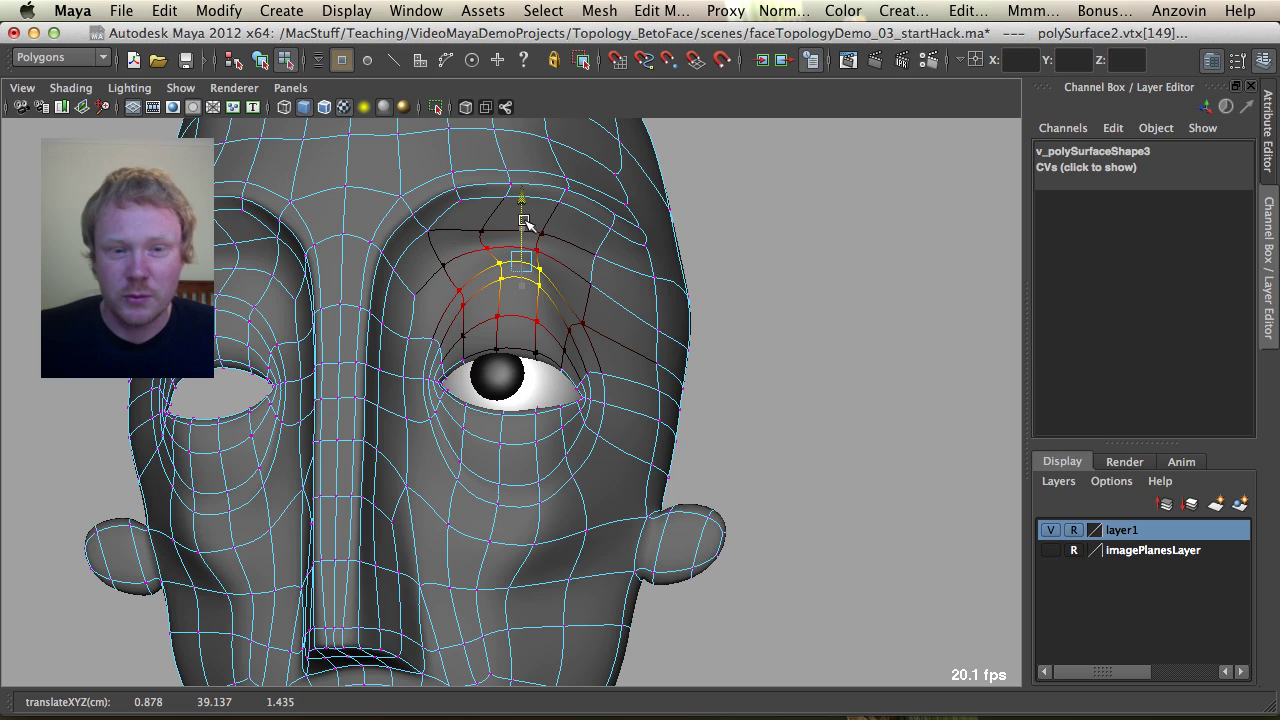
Select the socket ring vertices below the lower eyelid and lower them with soft selection.
{"action": "key", "text": "q"}
{"action": "left_click", "coordinate": [499, 496]}
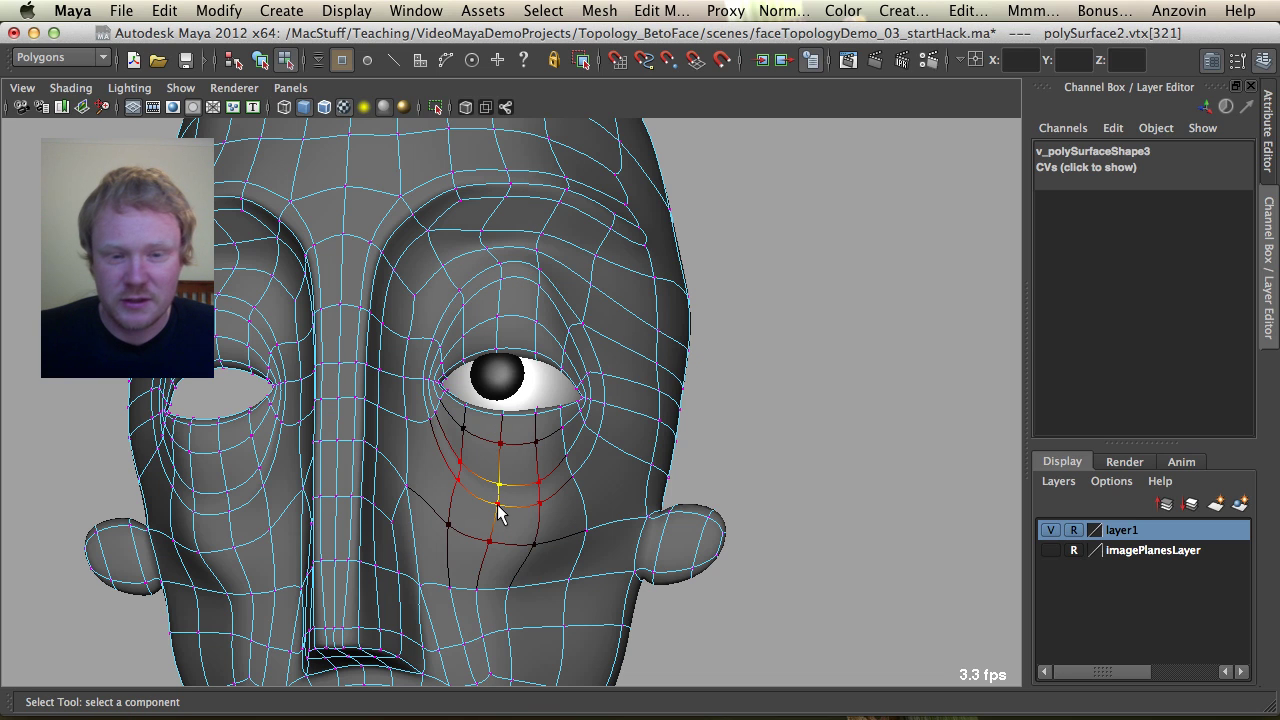
{"action": "left_click", "coordinate": [538, 486]}
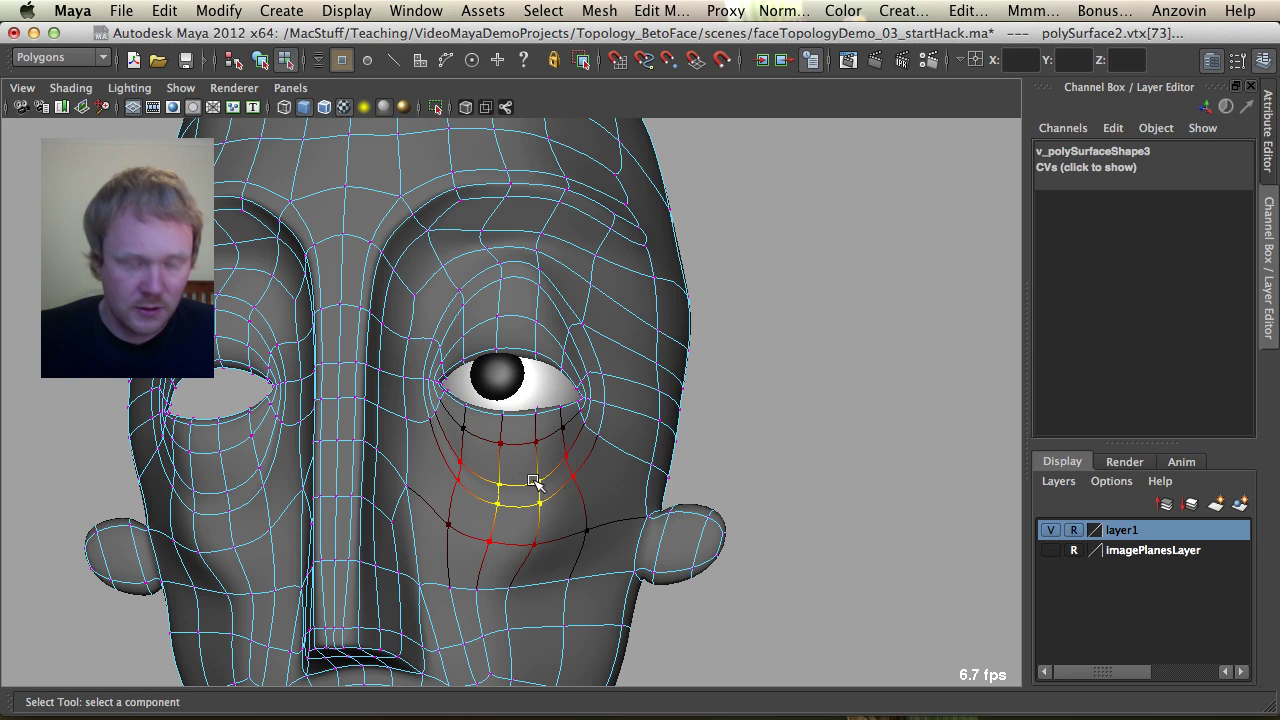
{"action": "key", "text": "w"}
{"action": "left_click_drag", "start_coordinate": [523, 434], "coordinate": [521, 465]}
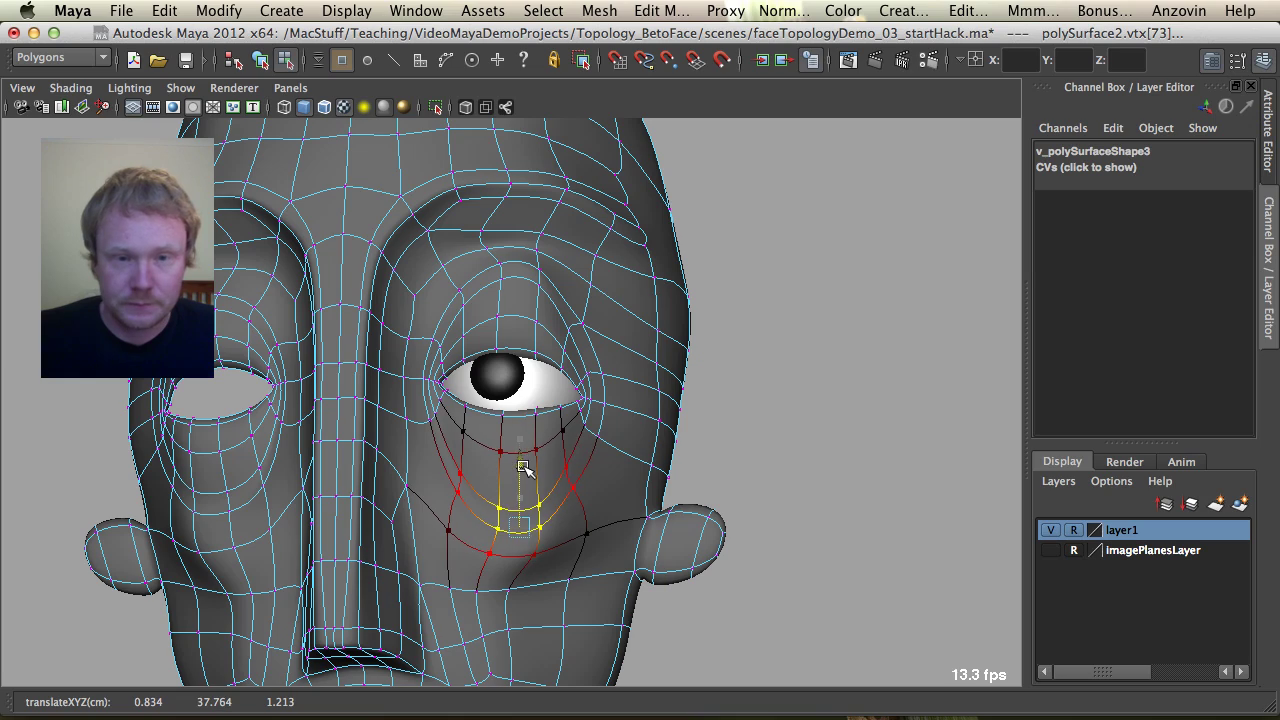
Deselect the face and examine the reshaped eye socket from the side and front, with and without its wireframe.
{"action": "key", "text": "F8"}
{"action": "left_click", "coordinate": [814, 374]}
{"action": "left_click_drag", "start_coordinate": [551, 374], "coordinate": [486, 366], "text": "alt"}
{"action": "right_click_drag", "start_coordinate": [486, 366], "coordinate": [714, 494], "text": "alt"}
{"action": "left_click_drag", "start_coordinate": [714, 494], "coordinate": [615, 368], "text": "alt"}
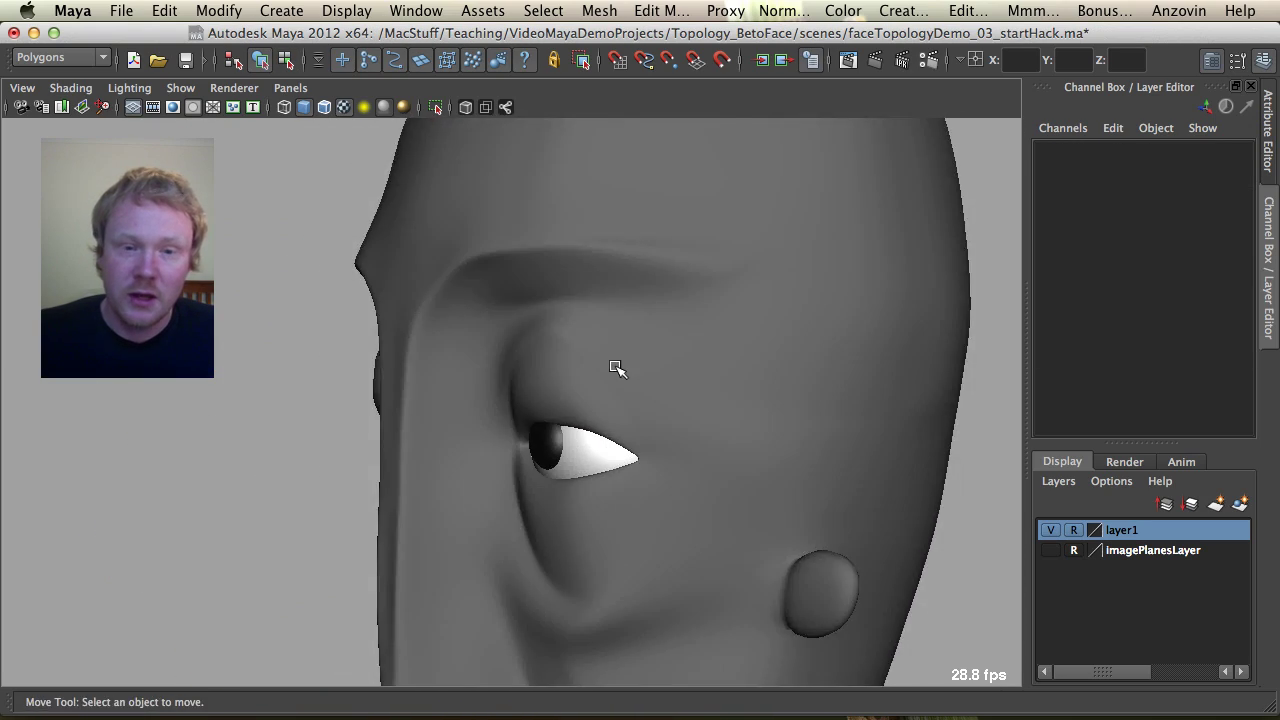
{"action": "left_click", "coordinate": [615, 368]}
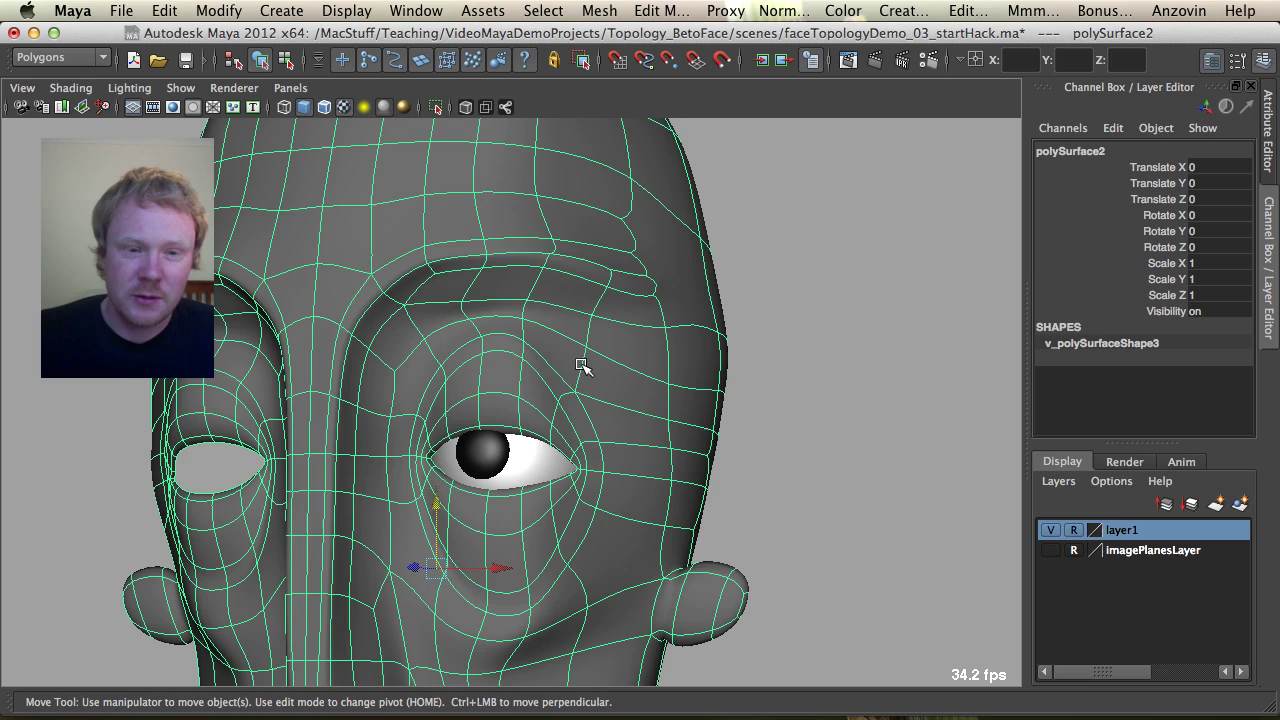
{"action": "middle_click_drag", "start_coordinate": [570, 386], "coordinate": [578, 326], "text": "alt"}
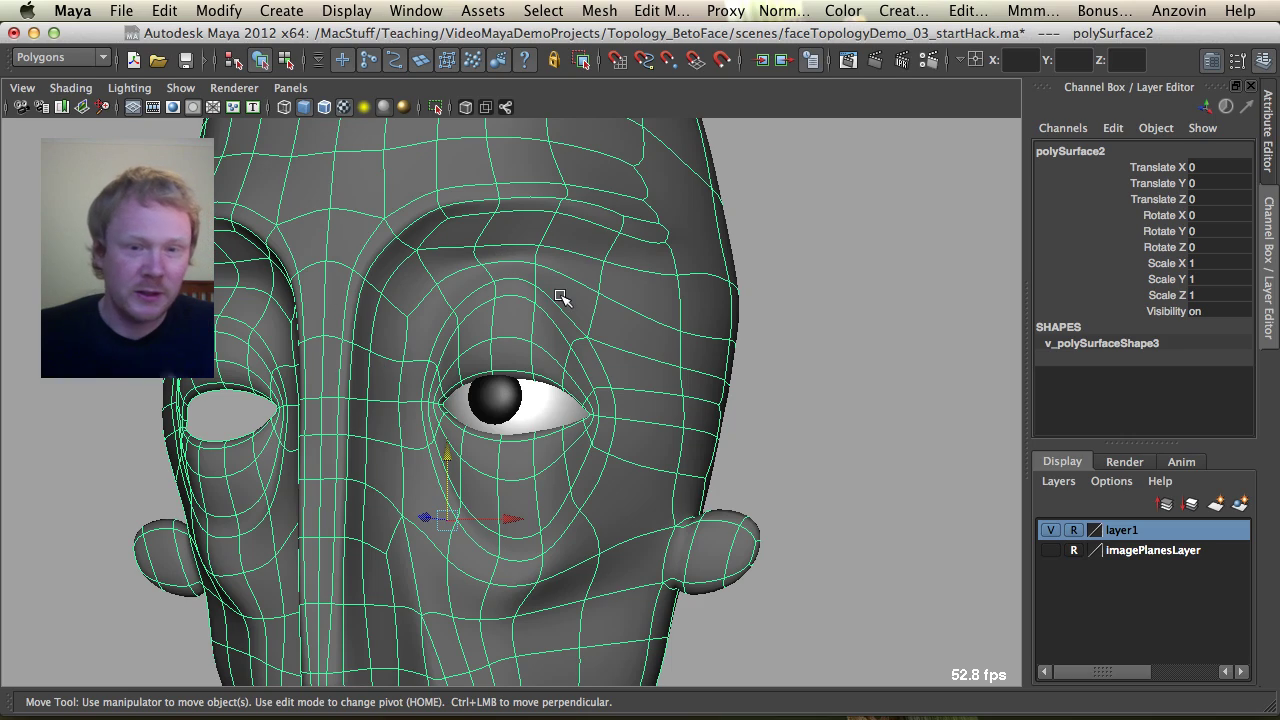
Show the face unsmoothed, turn off soft selection and reposition the two vertices between the brow and the upper socket ring.
{"action": "mouse_move", "coordinate": [437, 323]}
{"action": "left_mouse_down", "text": "alt"}
{"action": "mouse_move", "coordinate": [488, 330]}
{"action": "mouse_move", "coordinate": [436, 302]}
{"action": "left_mouse_up", "text": "alt"}
{"action": "key", "text": "1"}
{"action": "middle_click_drag", "start_coordinate": [448, 296], "coordinate": [457, 412], "text": "alt"}
{"action": "scroll", "coordinate": [457, 413], "scroll_direction": "up", "scroll_amount": 4}
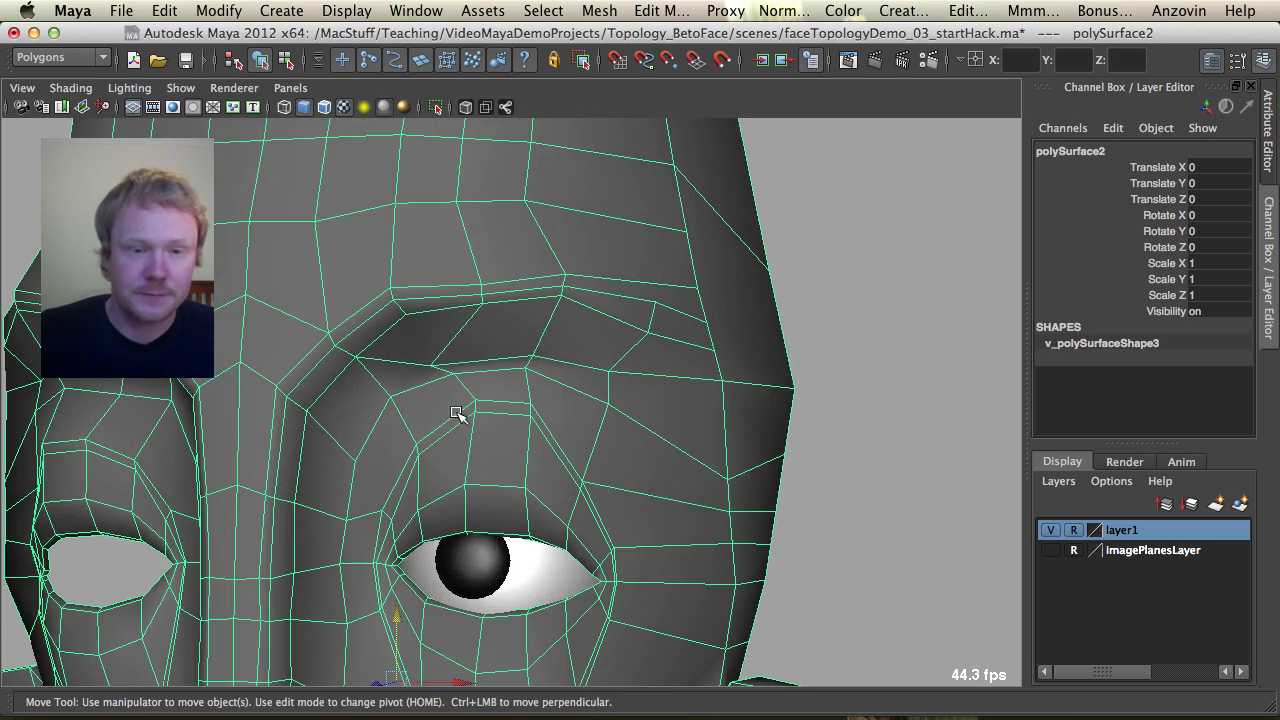
{"action": "key", "text": "F8"}
{"action": "left_click", "coordinate": [432, 368]}
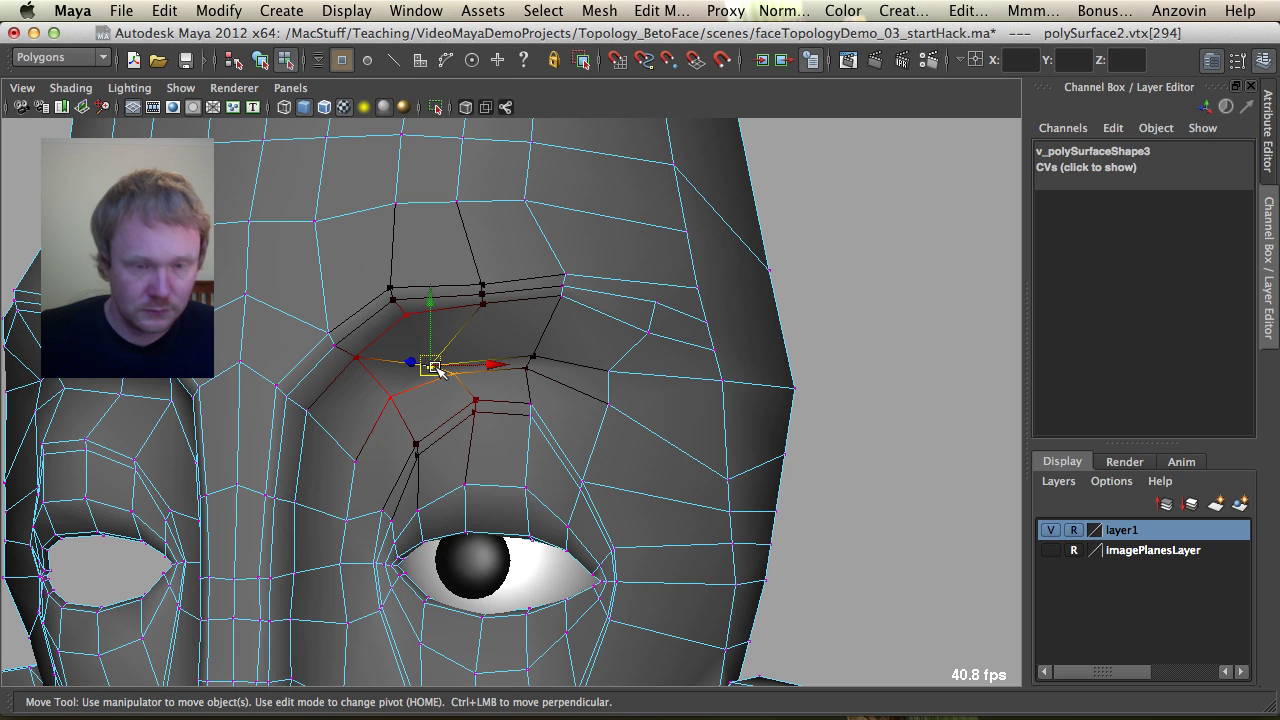
{"action": "key", "text": "b"}
{"action": "left_click_drag", "start_coordinate": [434, 367], "coordinate": [468, 340]}
{"action": "key", "text": "q"}
{"action": "left_click", "coordinate": [458, 377]}
{"action": "key", "text": "w"}
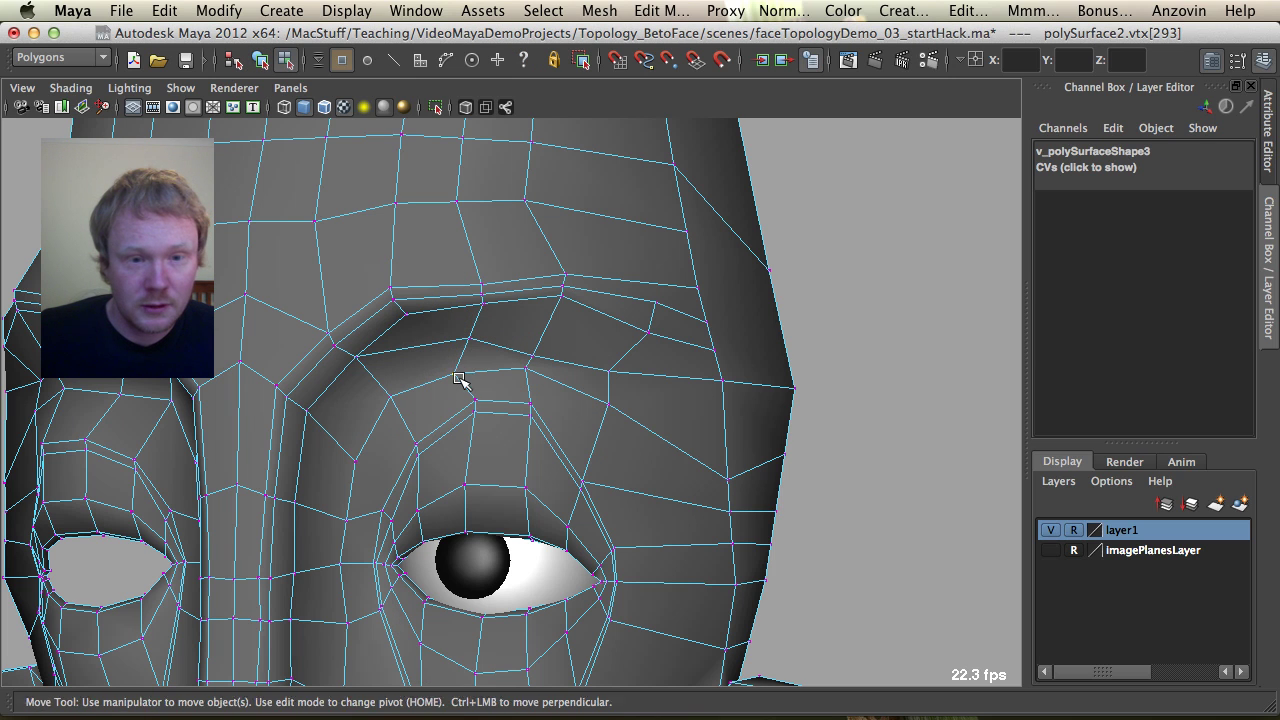
{"action": "left_click", "coordinate": [466, 372]}
Merge the vertex beneath the middle of the brow with the brow loop vertex directly above it.
{"action": "left_click_drag", "start_coordinate": [373, 360], "coordinate": [446, 395], "text": "alt"}
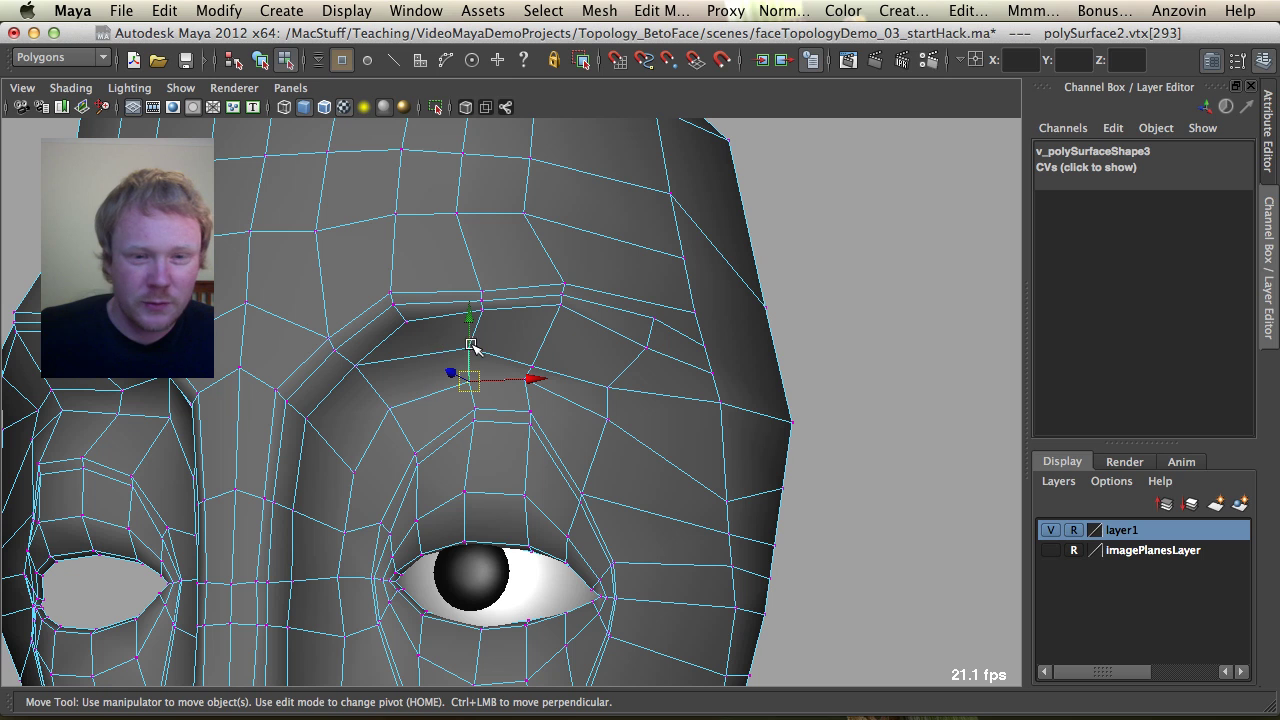
{"action": "left_click_drag", "start_coordinate": [349, 365], "coordinate": [375, 366], "text": "alt"}
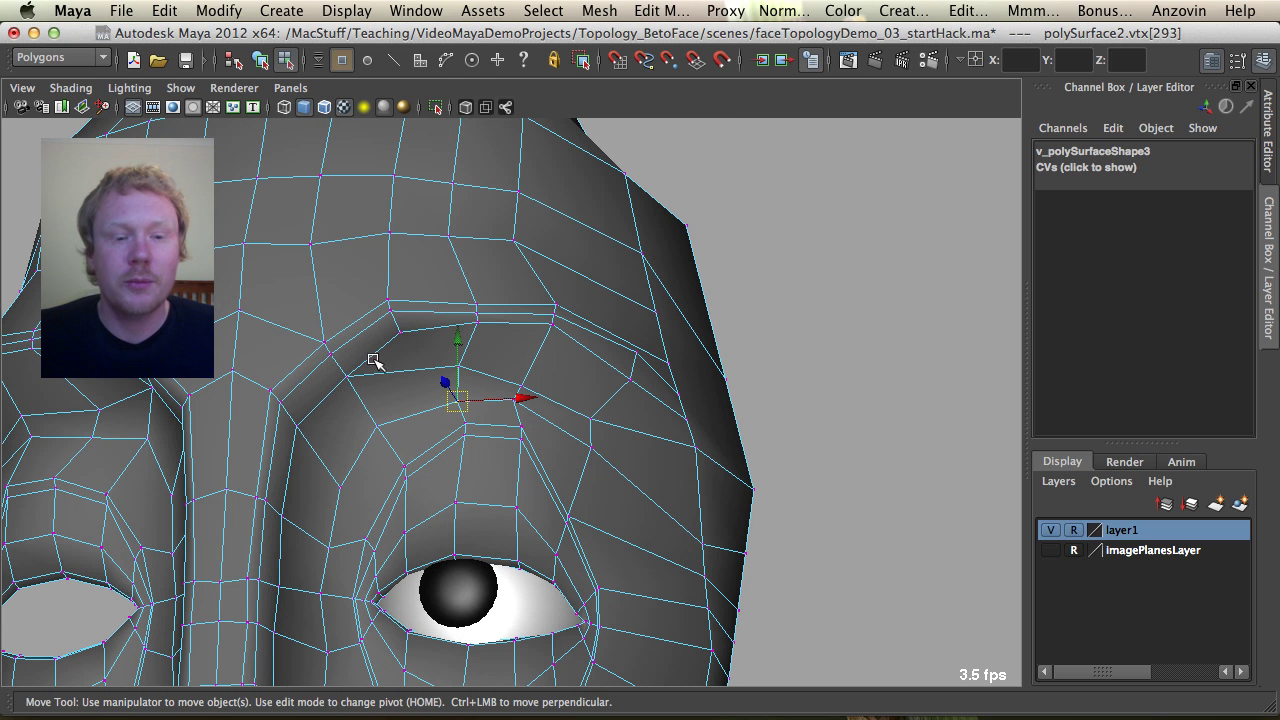
{"action": "left_click_drag", "start_coordinate": [512, 446], "coordinate": [506, 434], "text": "alt"}
{"action": "middle_click_drag", "start_coordinate": [546, 478], "coordinate": [547, 336], "text": "alt"}
{"action": "left_click_drag", "start_coordinate": [434, 456], "coordinate": [448, 494], "text": "alt"}
{"action": "key", "text": "q"}
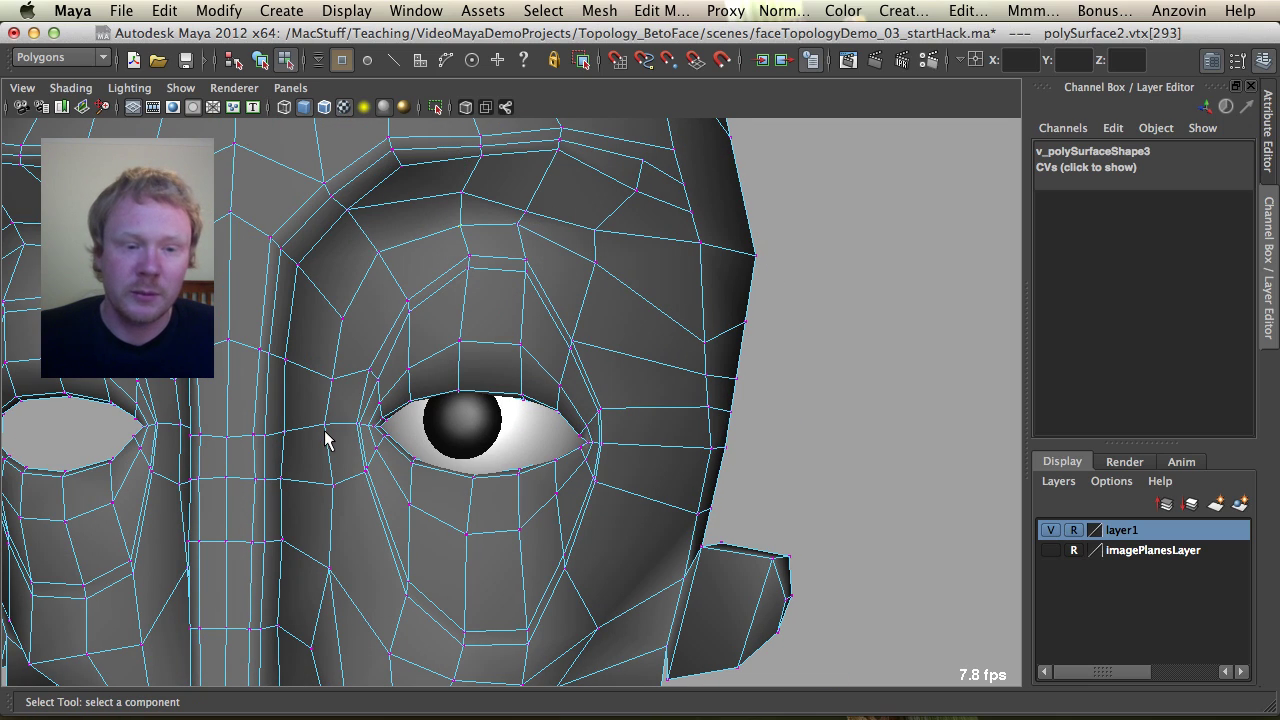
{"action": "left_click_drag", "start_coordinate": [474, 220], "coordinate": [464, 325], "text": "alt"}
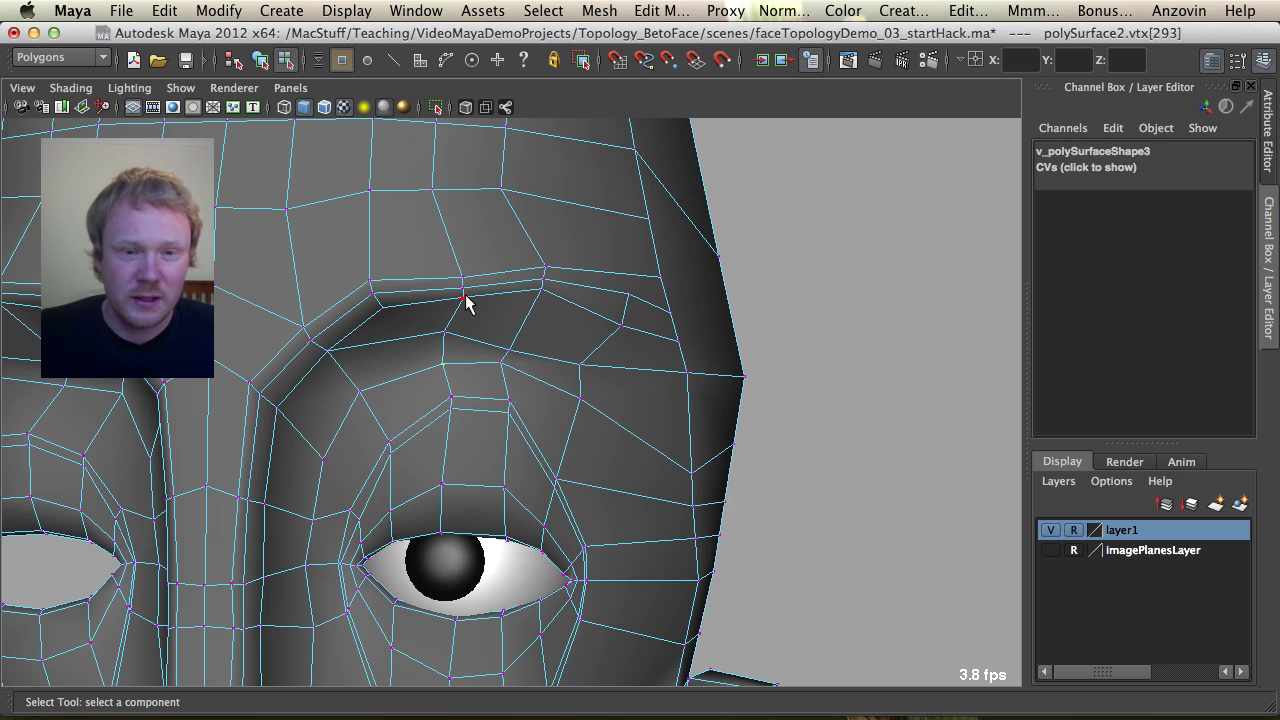
{"action": "key", "text": "g"}
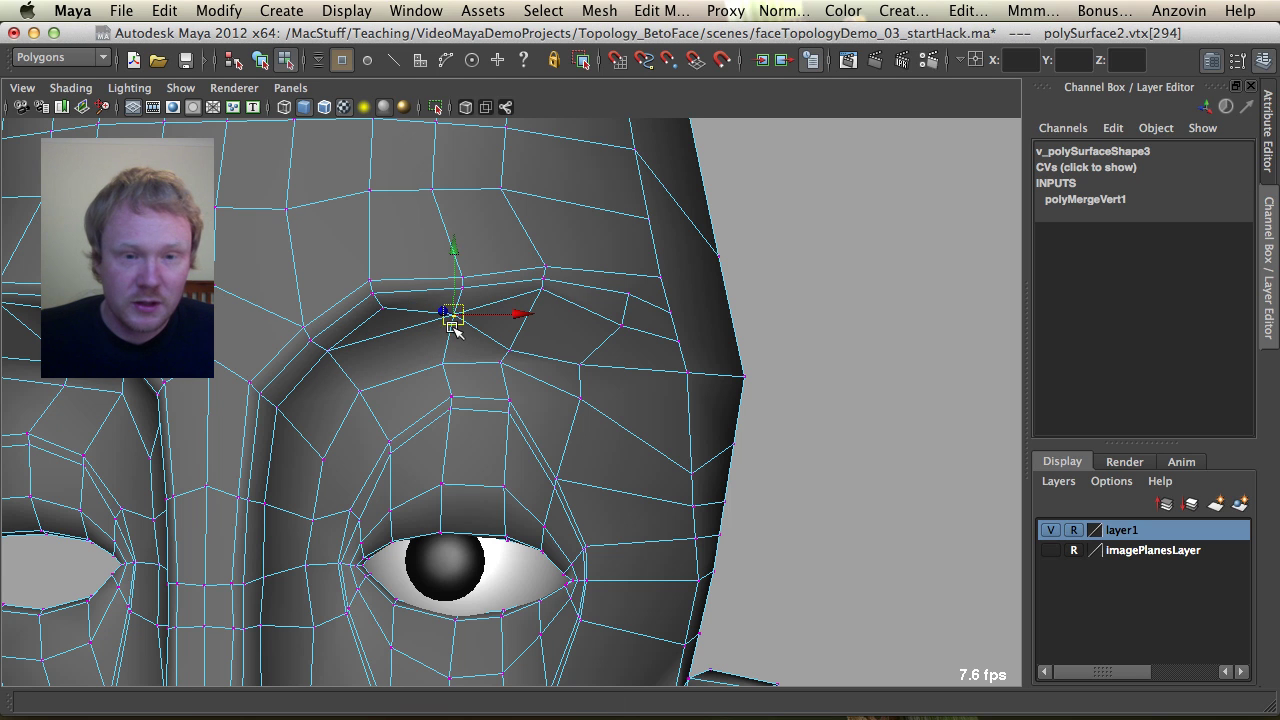
Delete the leftover diagonal edge running from the inner brow to the merged vertex and return to object selection.
{"action": "left_click_drag", "start_coordinate": [453, 328], "coordinate": [518, 299], "text": "alt"}
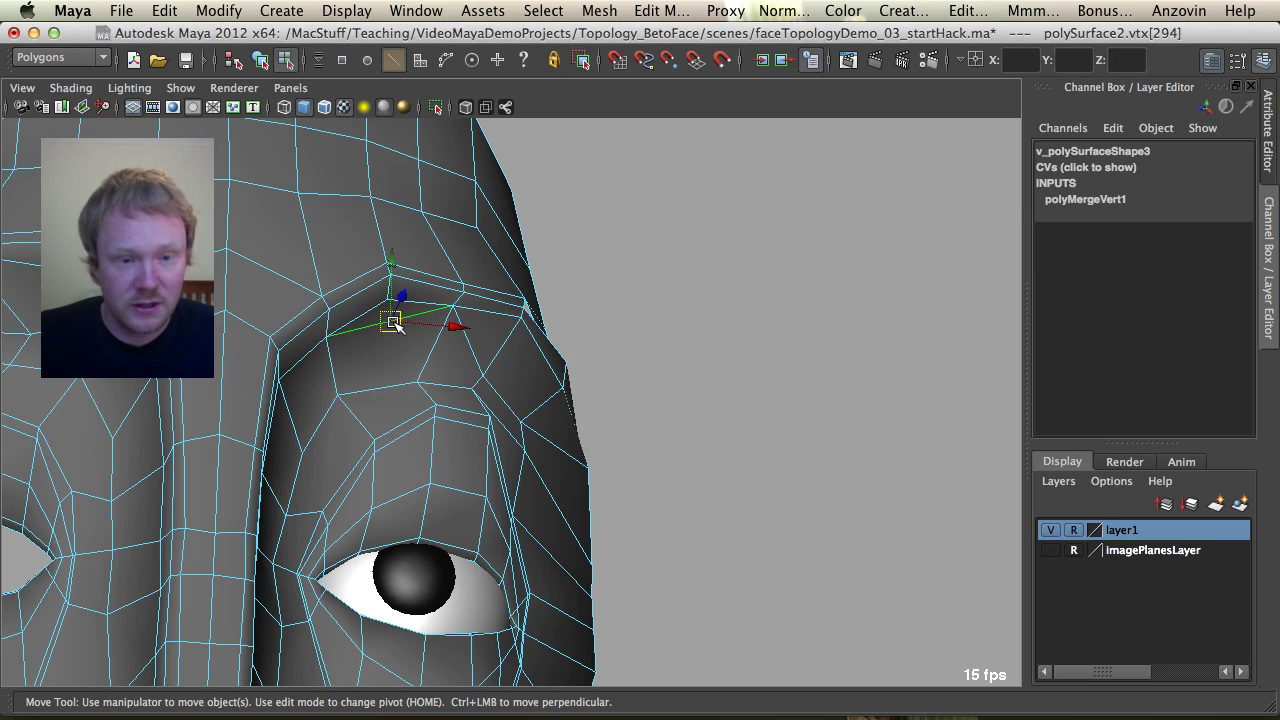
{"action": "key", "text": "F8"}
{"action": "left_click_drag", "start_coordinate": [394, 323], "coordinate": [369, 357], "text": "alt"}
{"action": "right_click_drag", "start_coordinate": [369, 357], "coordinate": [277, 331], "text": "alt"}
{"action": "left_click_drag", "start_coordinate": [405, 324], "coordinate": [426, 314], "text": "alt"}
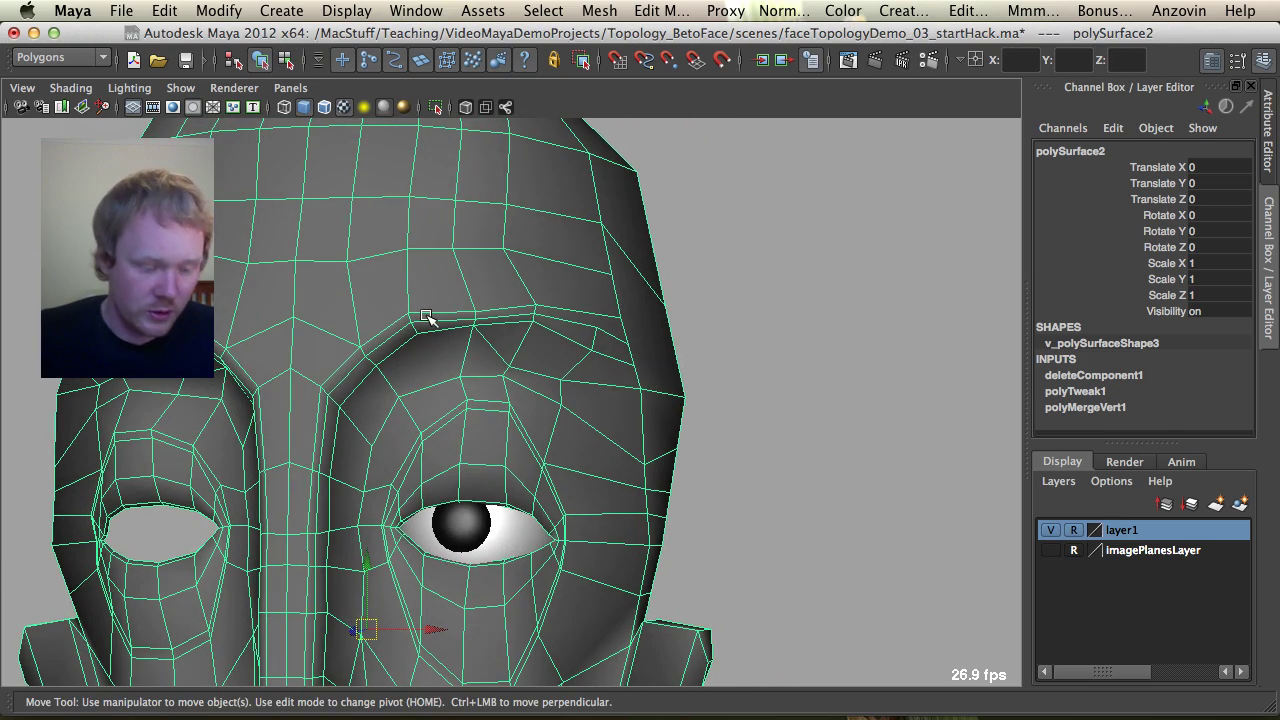
Delete the vertical edge loop running down the forehead to the inner part of the brow.
{"action": "key", "text": "F10"}
{"action": "left_click", "coordinate": [410, 296]}
{"action": "double_click", "coordinate": [410, 297]}
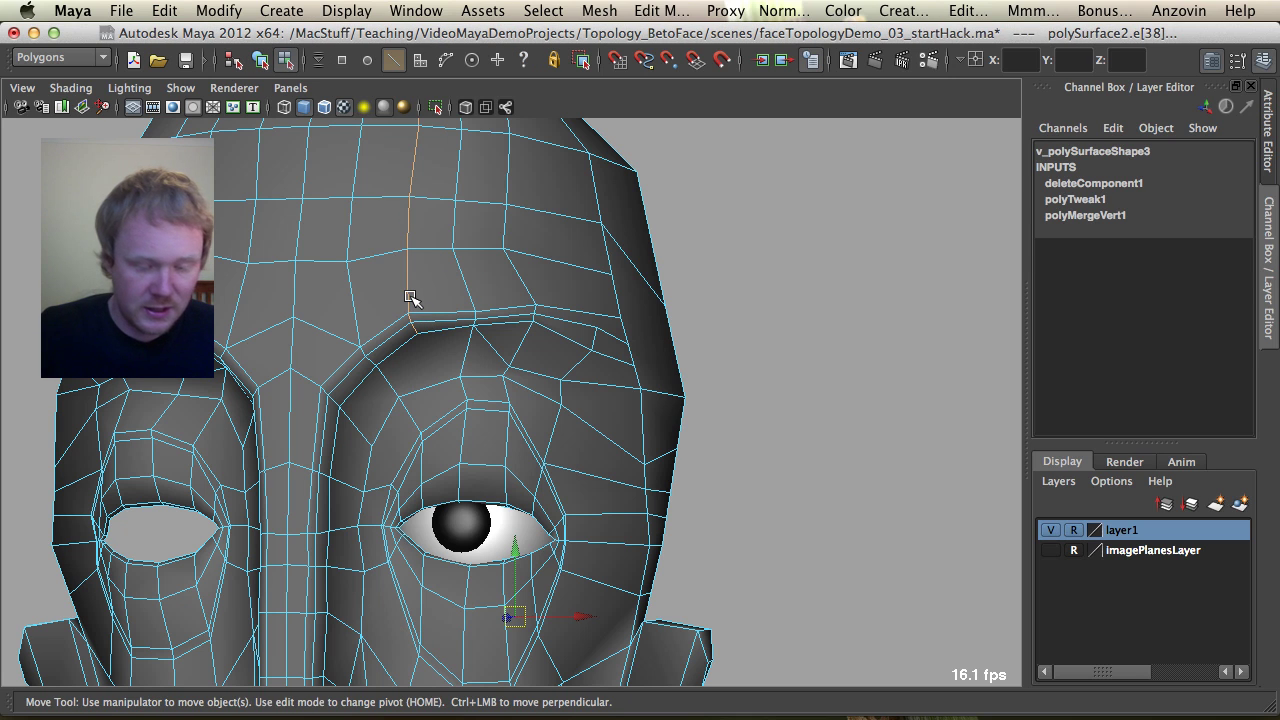
{"action": "key", "text": "ctrl+Delete"}
{"action": "key", "text": "F8"}
{"action": "left_click_drag", "start_coordinate": [414, 294], "coordinate": [498, 345], "text": "alt"}
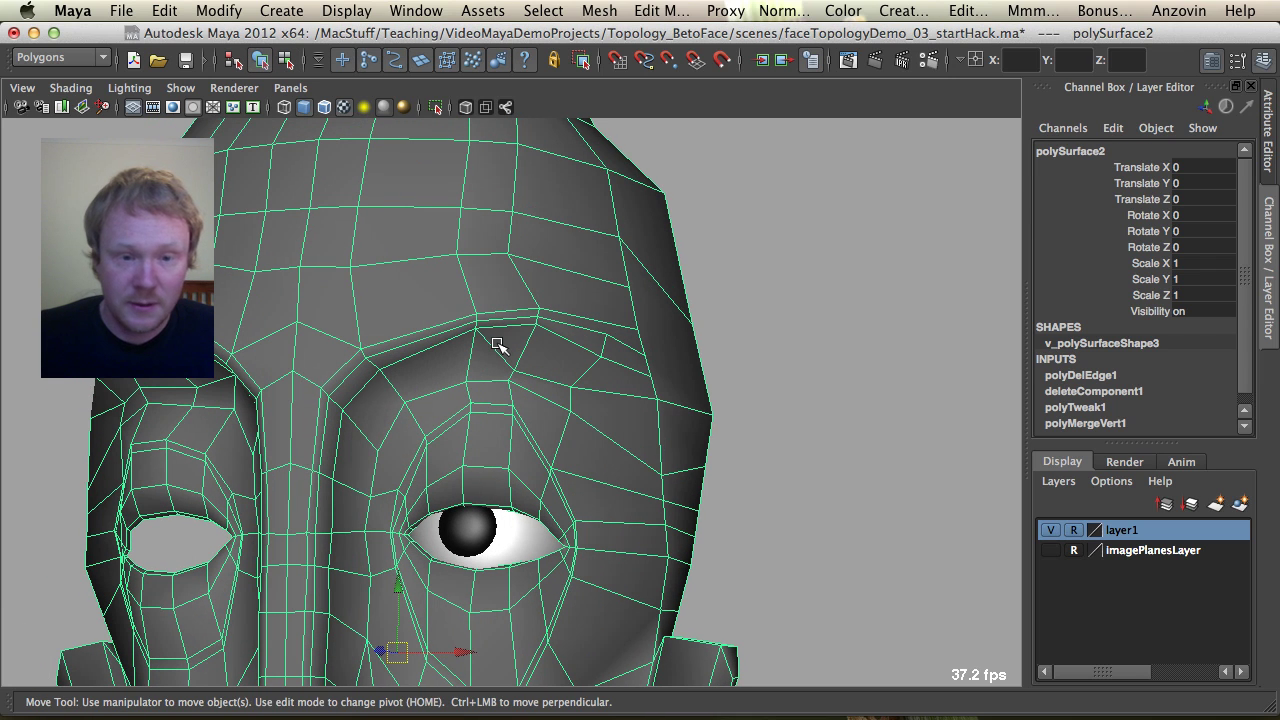
Check the edge loop running from the brow to the temple and split the temple face with an edge to its outer corner vertex.
{"action": "key", "text": "F10"}
{"action": "left_click", "coordinate": [500, 345]}
{"action": "key", "text": "q"}
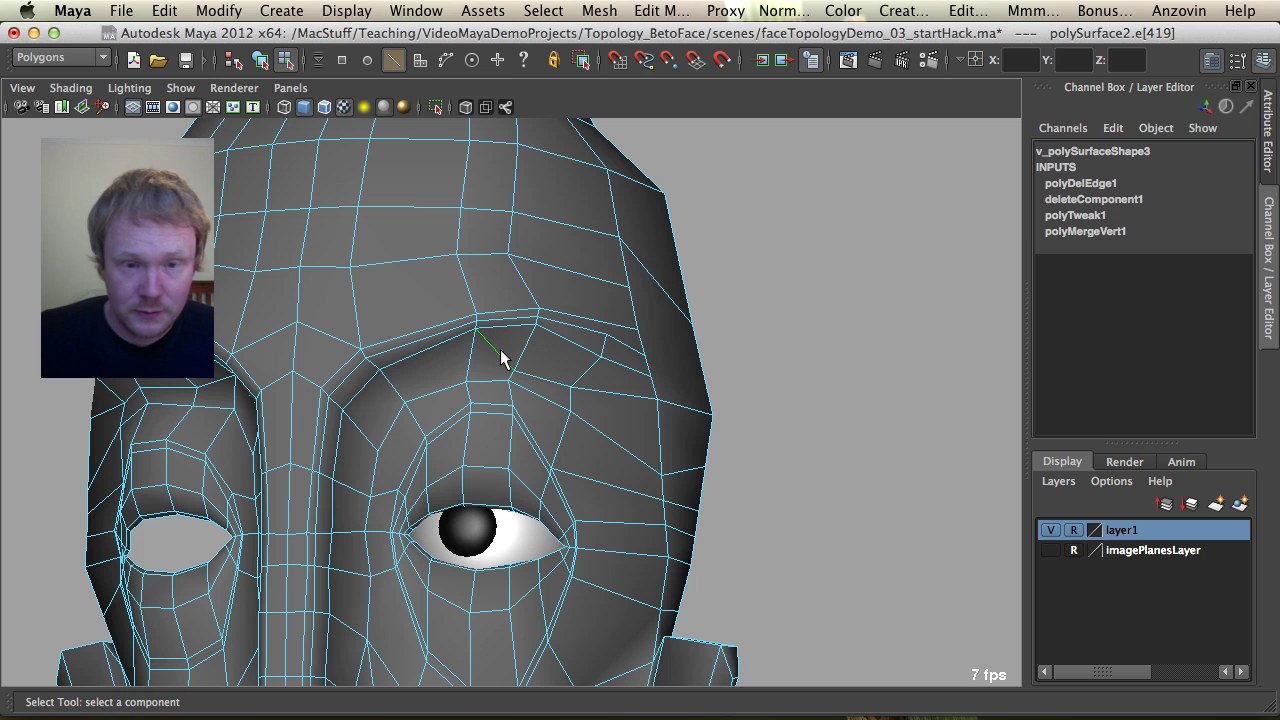
{"action": "double_click", "coordinate": [496, 351]}
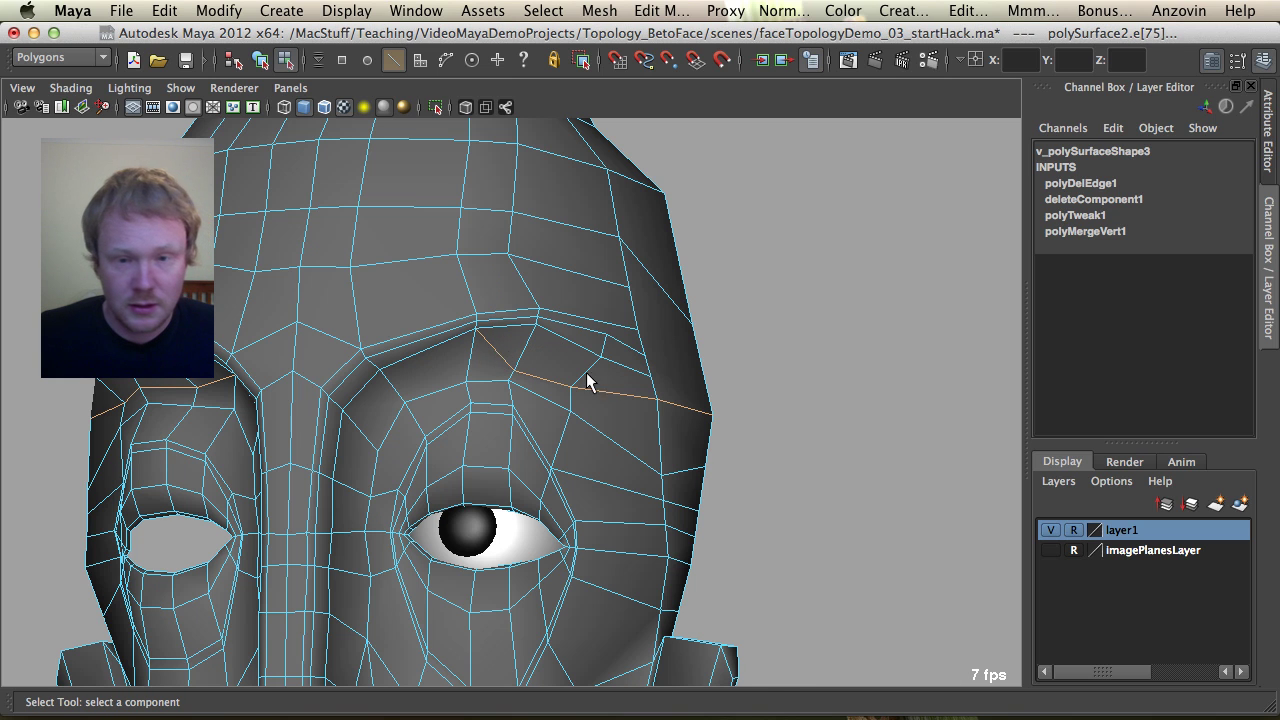
{"action": "left_click_drag", "start_coordinate": [586, 377], "coordinate": [623, 403], "text": "alt"}
{"action": "key", "text": "F8"}
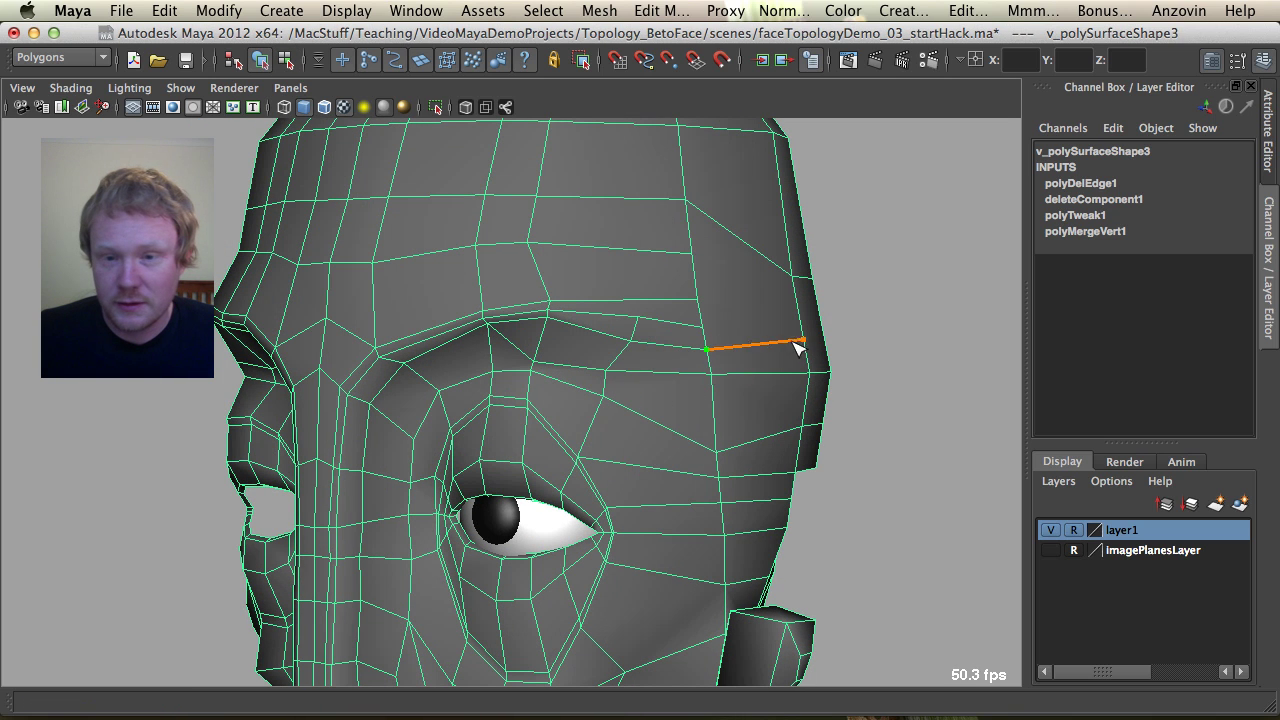
{"action": "key", "text": "q"}
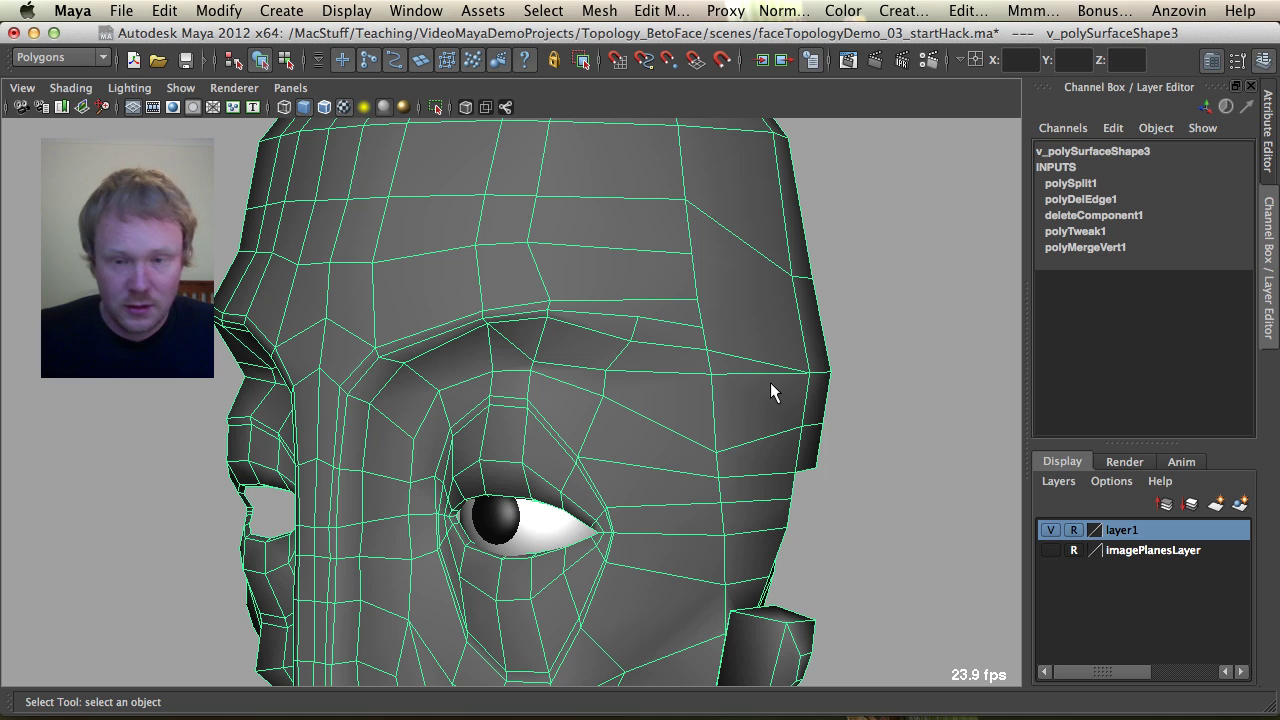
Delete the edge loop running from the middle of the brow outward to the temple.
{"action": "key", "text": "F10"}
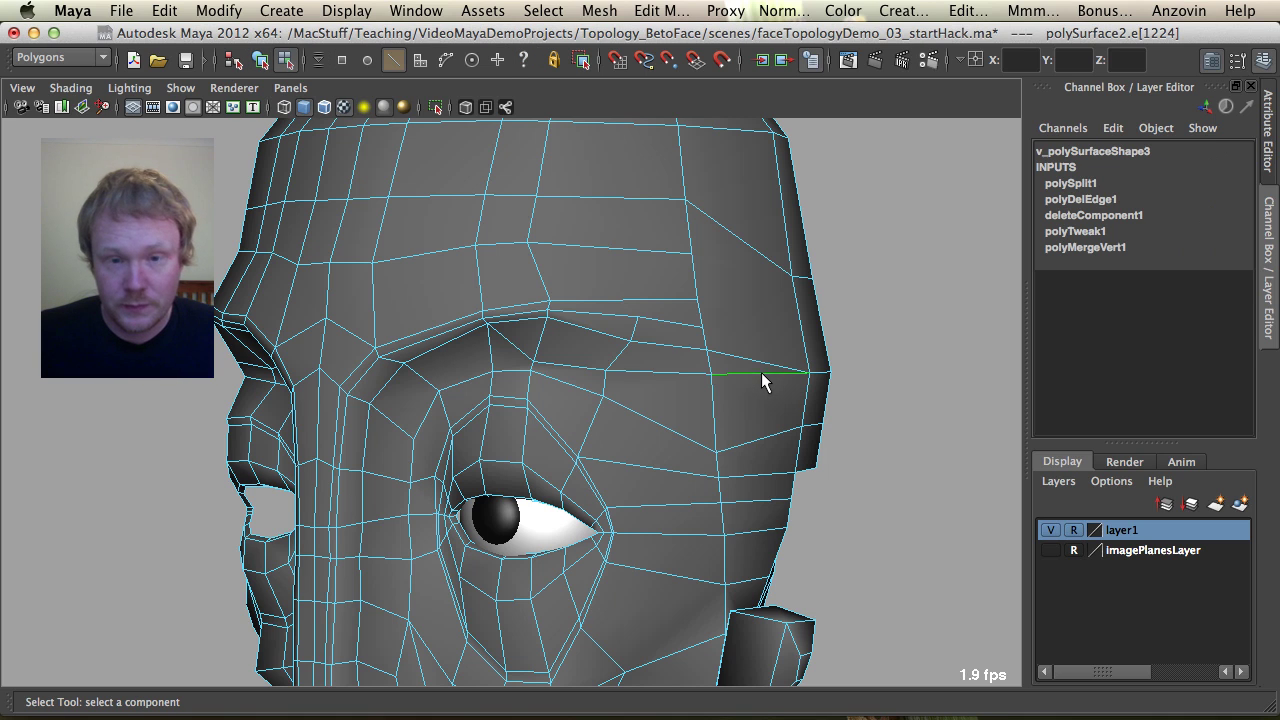
{"action": "double_click", "coordinate": [528, 361]}
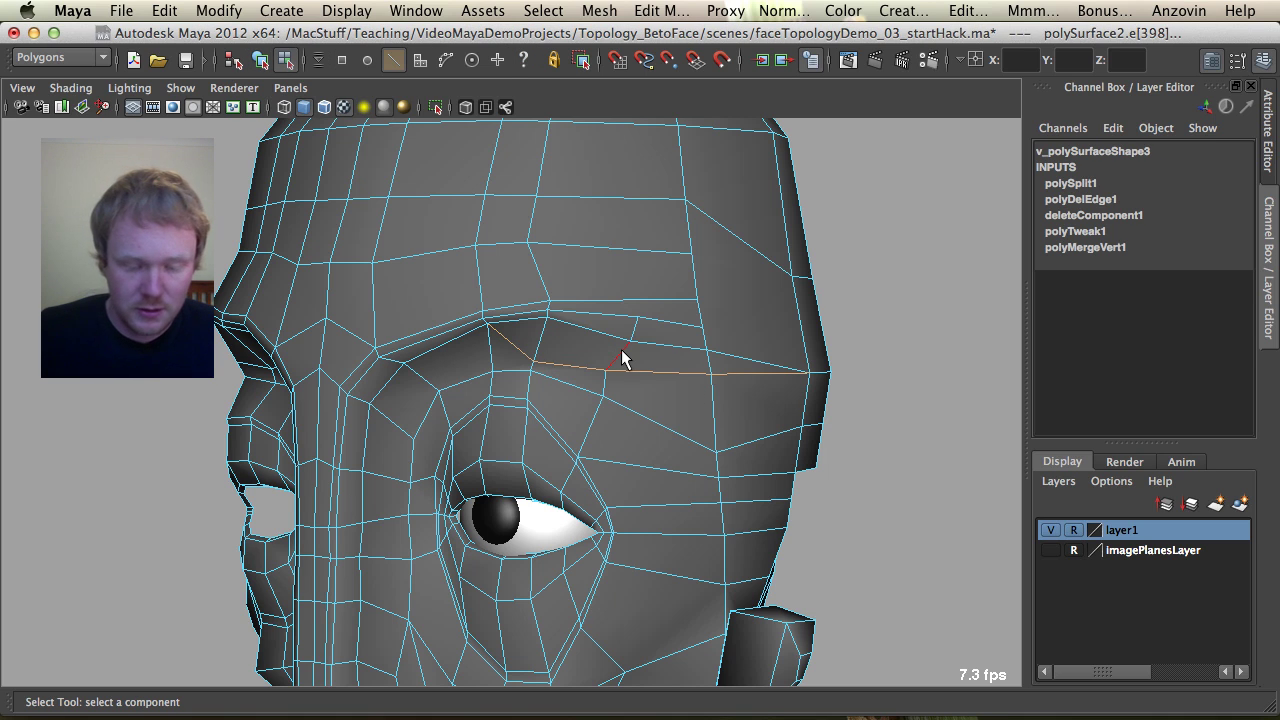
{"action": "key", "text": "Delete"}
{"action": "left_click_drag", "start_coordinate": [620, 351], "coordinate": [628, 311], "text": "alt"}
{"action": "key", "text": "F8"}
Reposition the vertex between the outer part of the brow and the upper socket ring.
{"action": "key", "text": "F9"}
{"action": "left_click", "coordinate": [514, 396]}
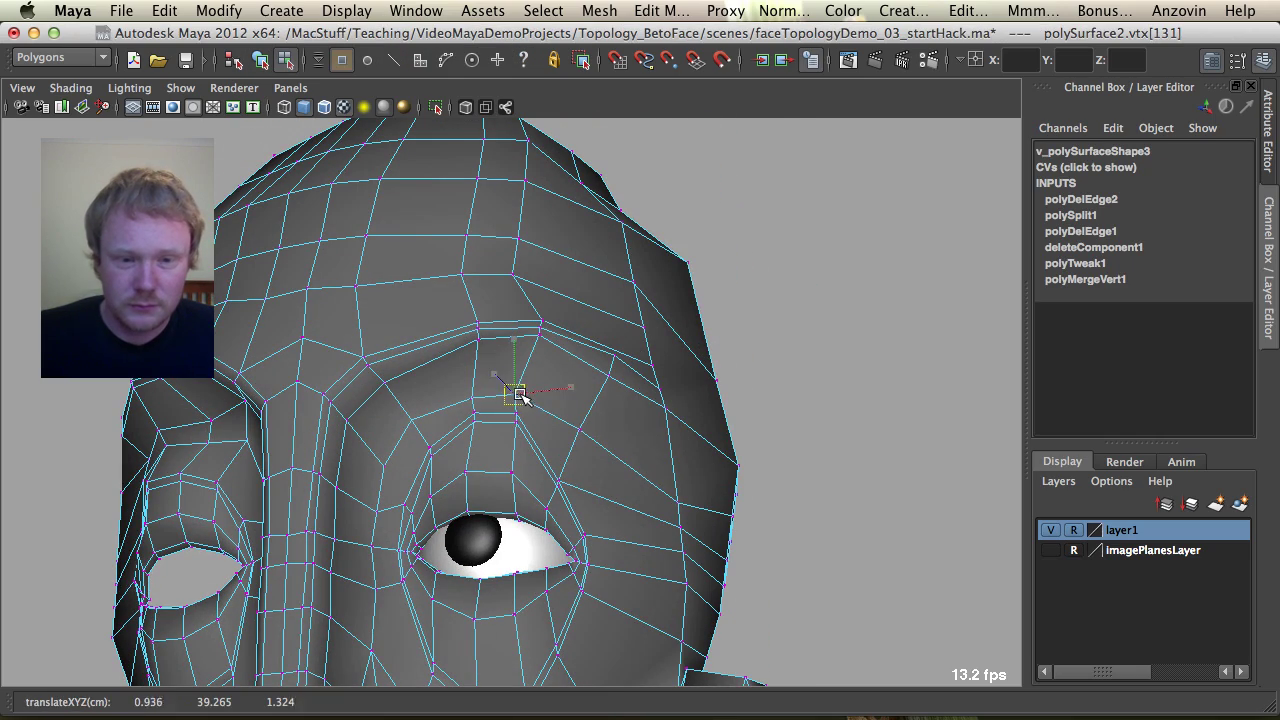
{"action": "key", "text": "F8"}
{"action": "left_click_drag", "start_coordinate": [498, 500], "coordinate": [474, 539], "text": "alt"}
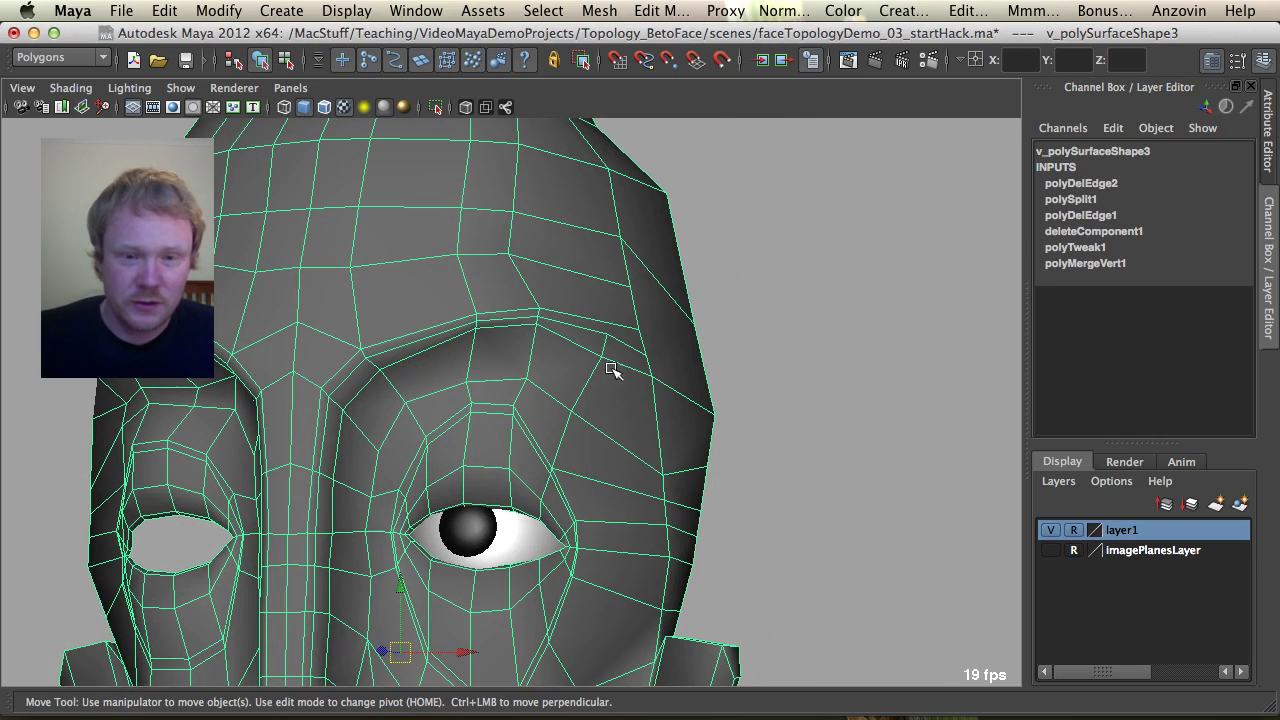
{"action": "left_click_drag", "start_coordinate": [597, 326], "coordinate": [380, 343], "text": "alt"}
Reposition three forehead vertices in the row above the brow to even out the spacing of the edges.
{"action": "key", "text": "F9"}
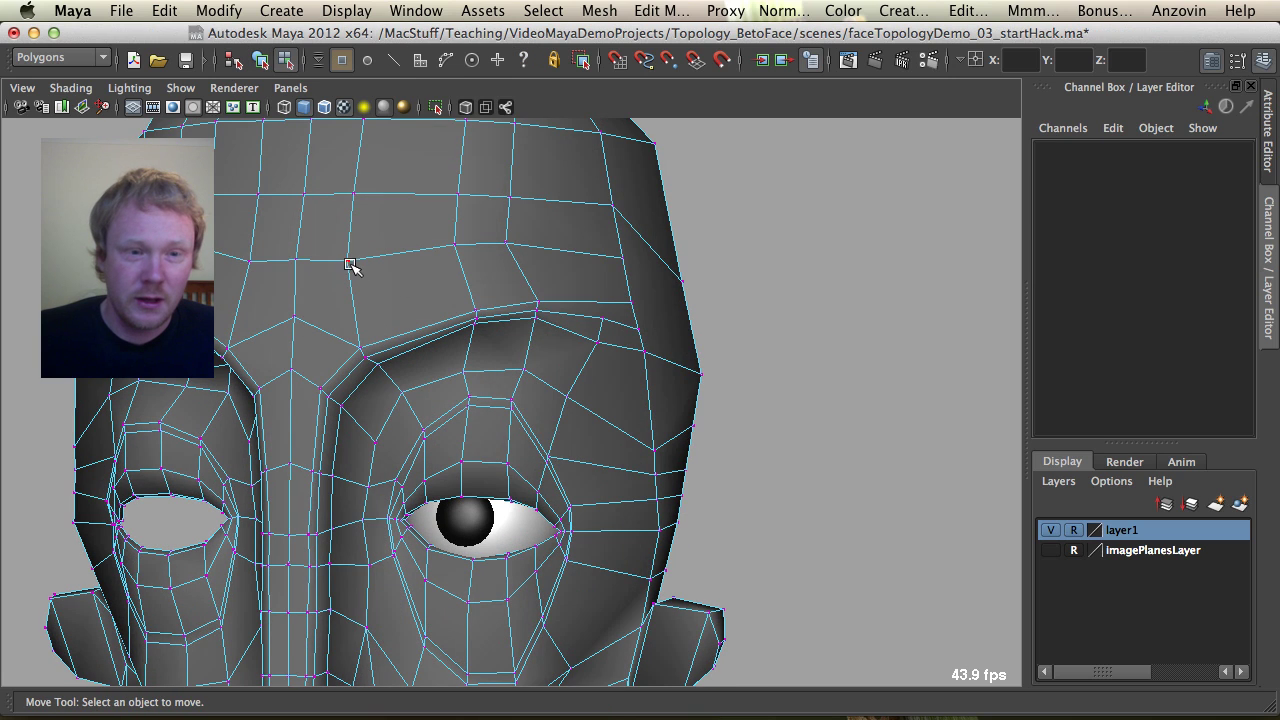
{"action": "left_click", "coordinate": [346, 261]}
{"action": "left_click_drag", "start_coordinate": [366, 269], "coordinate": [367, 267]}
{"action": "key", "text": "q"}
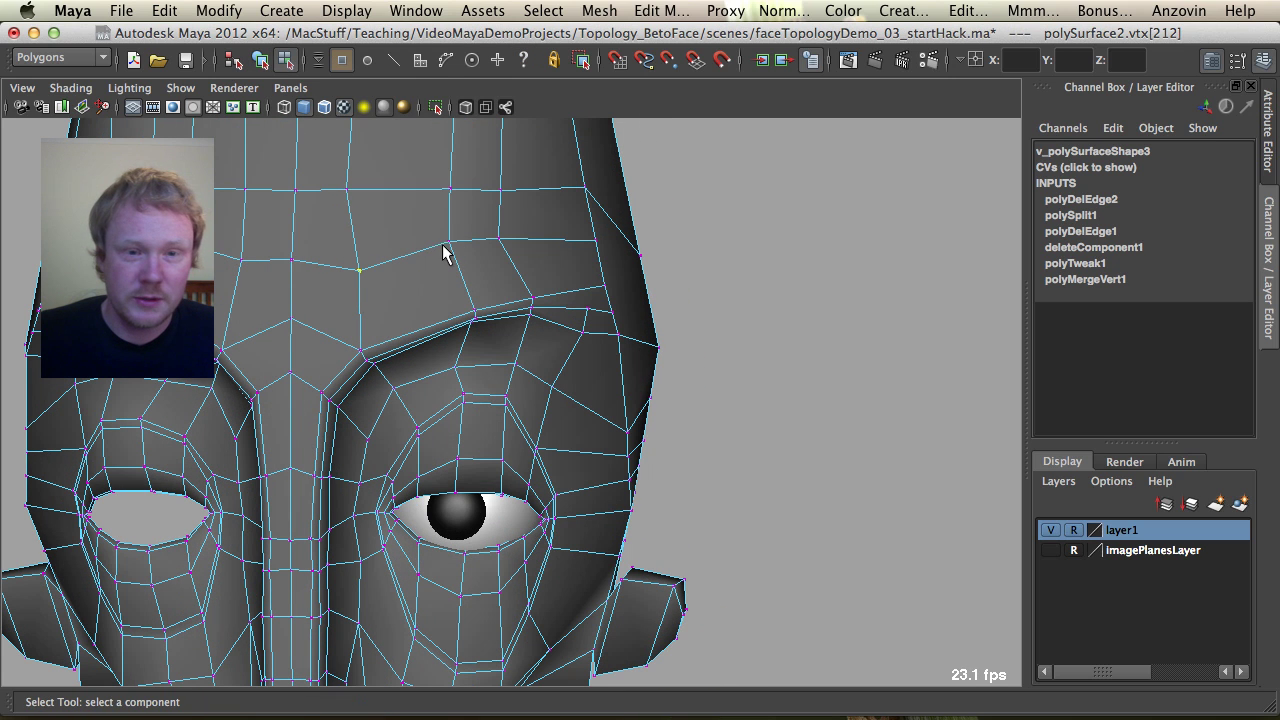
{"action": "left_click", "coordinate": [449, 241]}
{"action": "key", "text": "w"}
{"action": "left_click_drag", "start_coordinate": [450, 241], "coordinate": [451, 259]}
{"action": "key", "text": "q"}
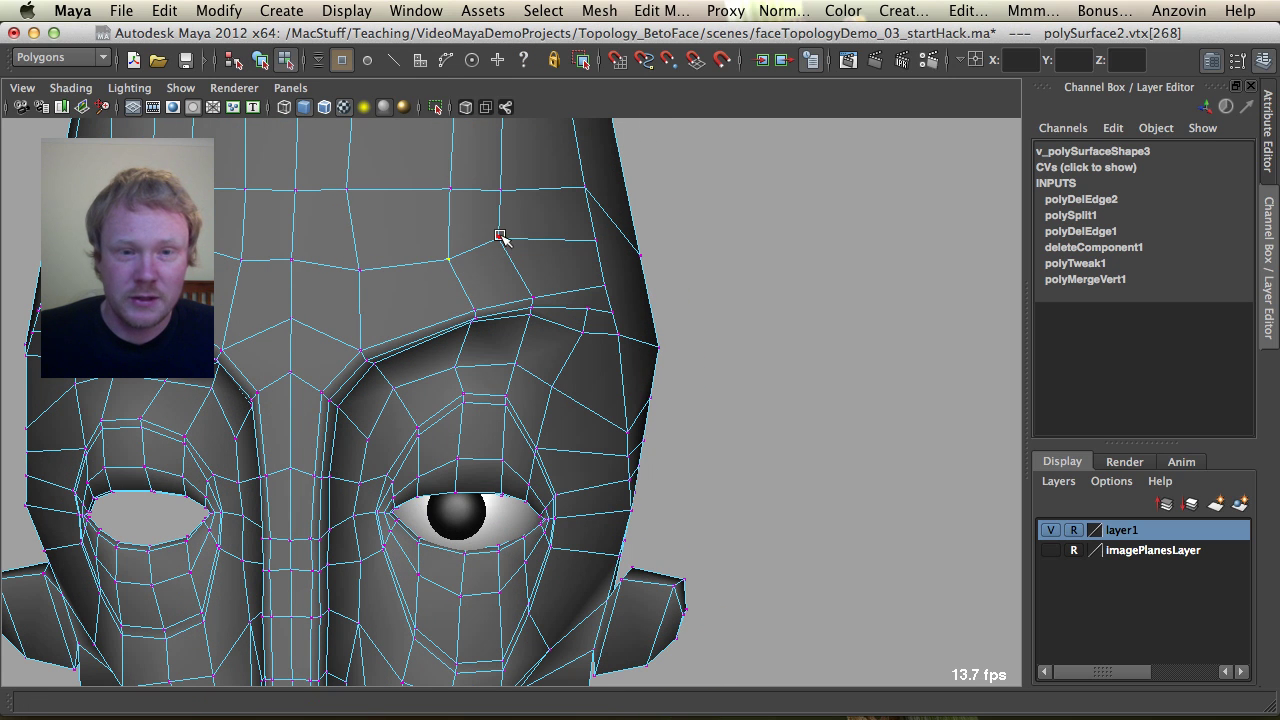
{"action": "key", "text": "w"}
{"action": "left_click", "coordinate": [501, 238]}
{"action": "key", "text": "w"}
{"action": "left_click_drag", "start_coordinate": [501, 238], "coordinate": [525, 239]}
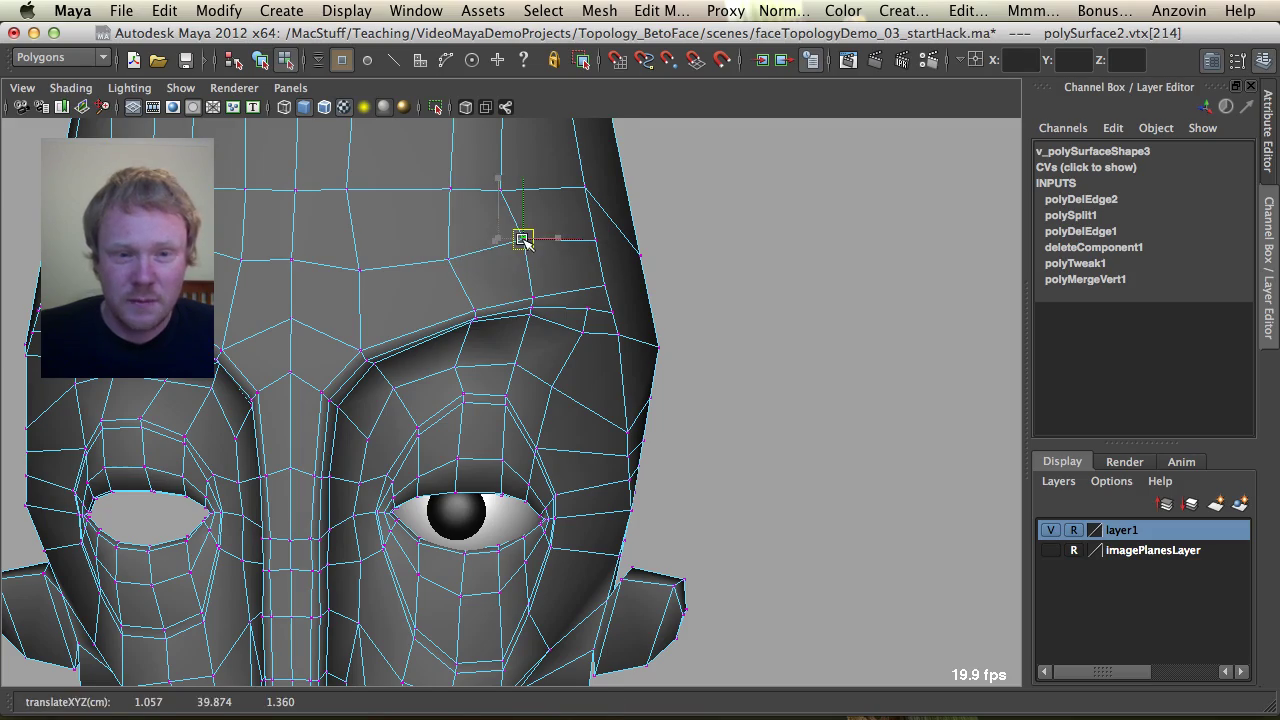
Push the outer pair of crease vertices above the upper eyelid and the vertex just above them back into the socket.
{"action": "left_click_drag", "start_coordinate": [492, 298], "coordinate": [464, 330], "text": "alt"}
{"action": "left_click_drag", "start_coordinate": [374, 566], "coordinate": [365, 633], "text": "alt"}
{"action": "left_click_drag", "start_coordinate": [634, 494], "coordinate": [522, 425], "text": "alt"}
{"action": "key", "text": "q"}
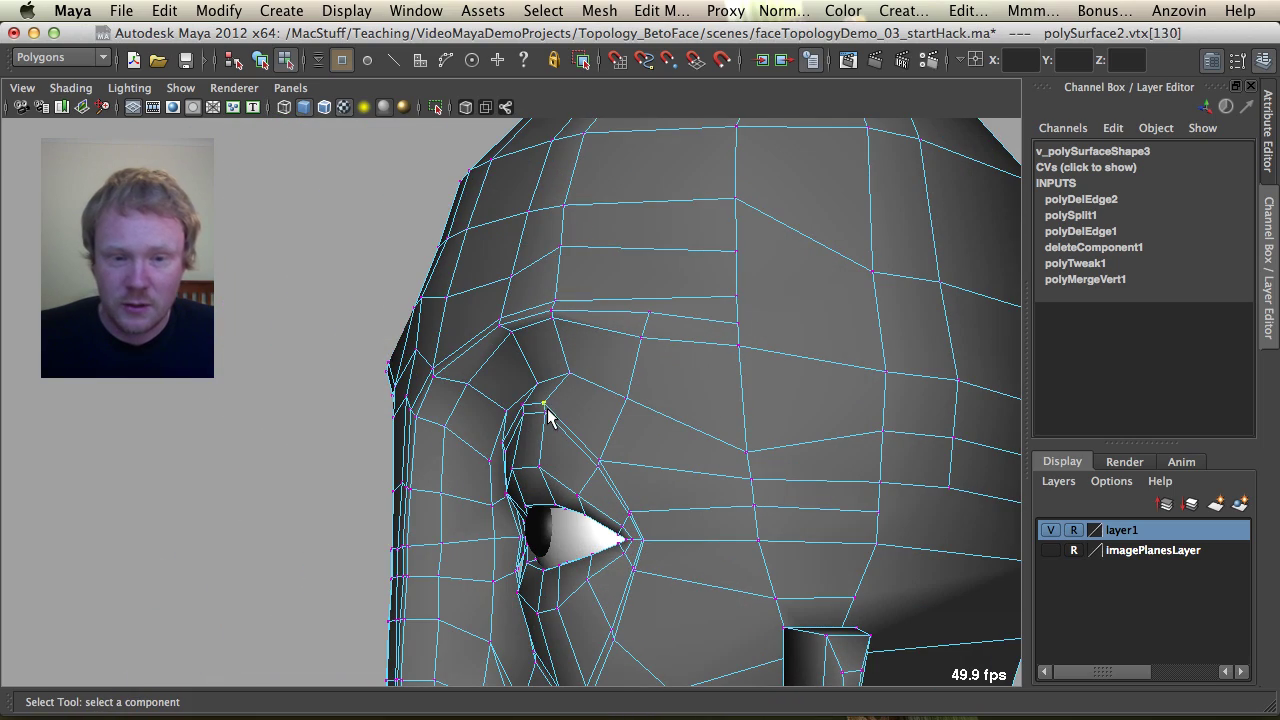
{"action": "left_click", "coordinate": [546, 411], "text": "shift"}
{"action": "left_click_drag", "start_coordinate": [596, 413], "coordinate": [565, 355], "text": "alt"}
{"action": "key", "text": "w"}
{"action": "left_click", "coordinate": [571, 372]}
{"action": "key", "text": "w"}
Select the inner pair of crease vertices above the upper eyelid and push them back into the socket.
{"action": "key", "text": "q"}
{"action": "left_click", "coordinate": [552, 402]}
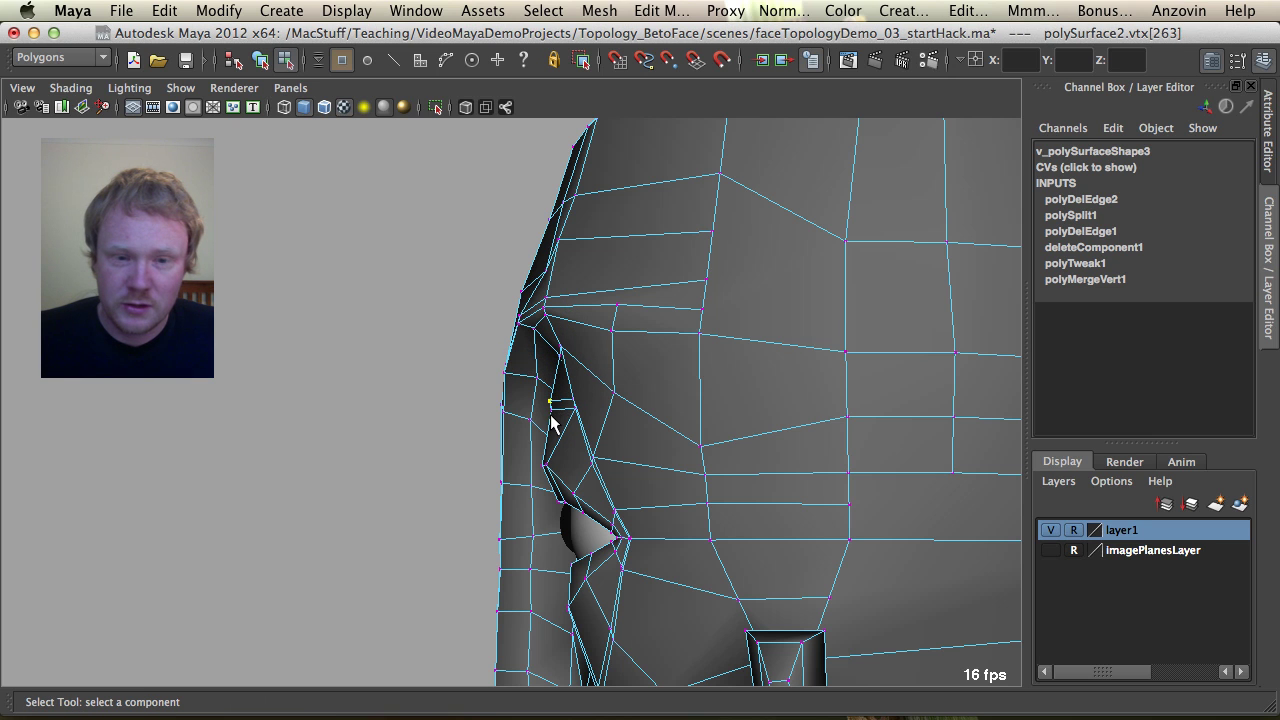
{"action": "left_click", "coordinate": [553, 410], "text": "shift"}
{"action": "left_click_drag", "start_coordinate": [560, 412], "coordinate": [648, 405], "text": "alt"}
{"action": "middle_click_drag", "start_coordinate": [648, 405], "coordinate": [728, 420], "text": "alt"}
{"action": "right_click_drag", "start_coordinate": [728, 422], "coordinate": [785, 465], "text": "alt"}
{"action": "left_click_drag", "start_coordinate": [785, 465], "coordinate": [806, 483], "text": "alt"}
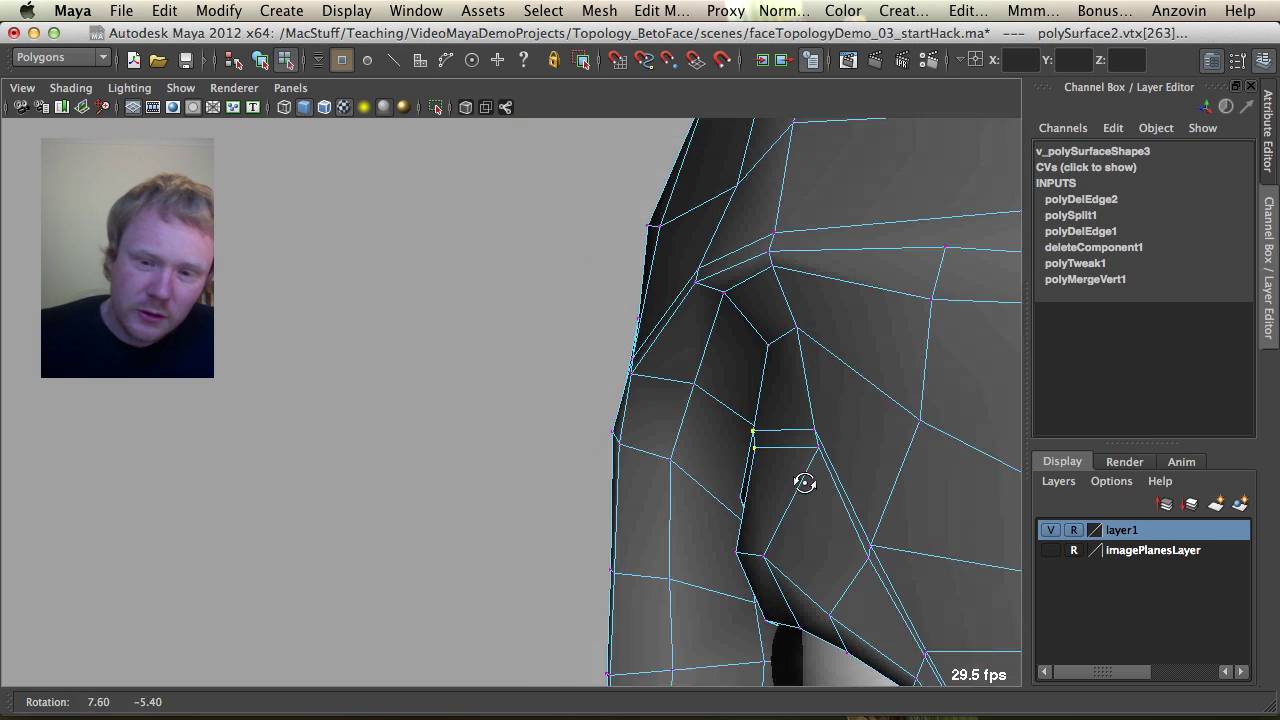
{"action": "middle_click_drag", "start_coordinate": [806, 483], "coordinate": [598, 484], "text": "alt"}
{"action": "right_click_drag", "start_coordinate": [598, 484], "coordinate": [609, 486], "text": "alt"}
{"action": "key", "text": "w"}
{"action": "middle_click_drag", "start_coordinate": [578, 481], "coordinate": [642, 494]}
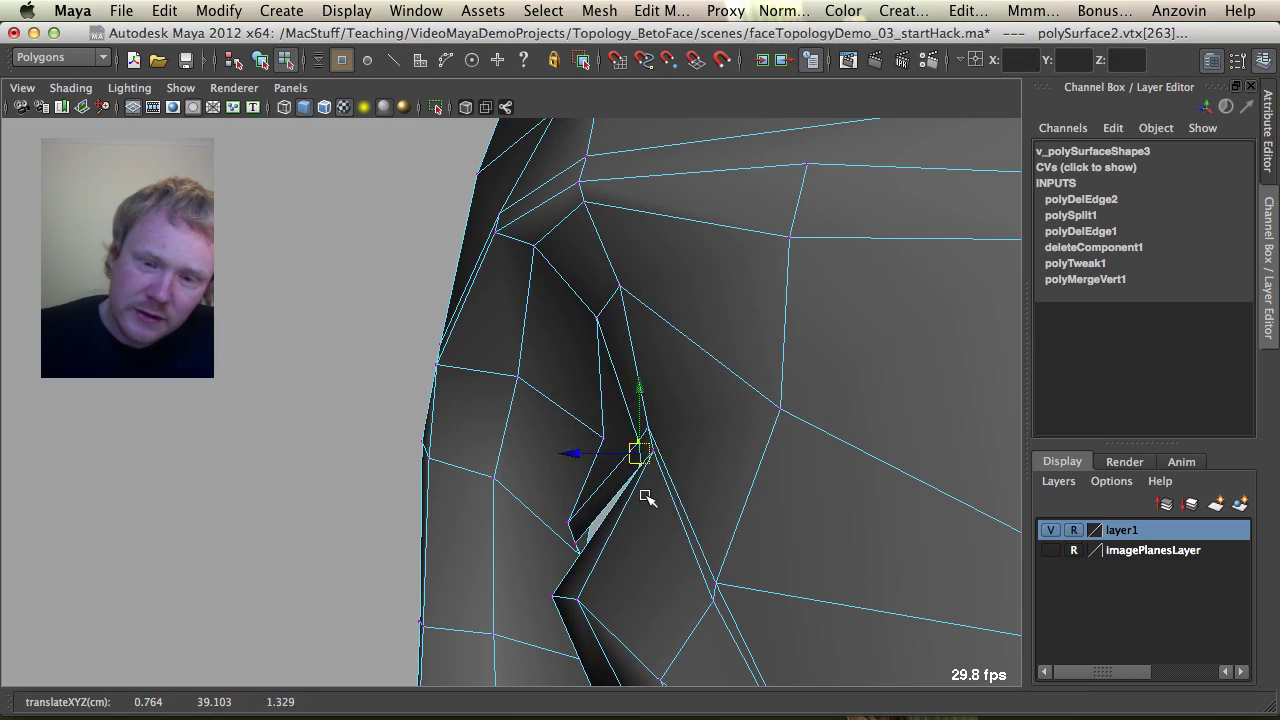
Select the pair of crease vertices above the inner part of the upper eyelid and reposition them to adjust the socket depth.
{"action": "left_click_drag", "start_coordinate": [642, 494], "coordinate": [875, 528], "text": "alt"}
{"action": "right_click_drag", "start_coordinate": [875, 528], "coordinate": [790, 540], "text": "alt"}
{"action": "left_click_drag", "start_coordinate": [628, 553], "coordinate": [429, 509], "text": "alt"}
{"action": "key", "text": "q"}
{"action": "left_click", "coordinate": [349, 423]}
{"action": "left_click", "coordinate": [349, 423]}
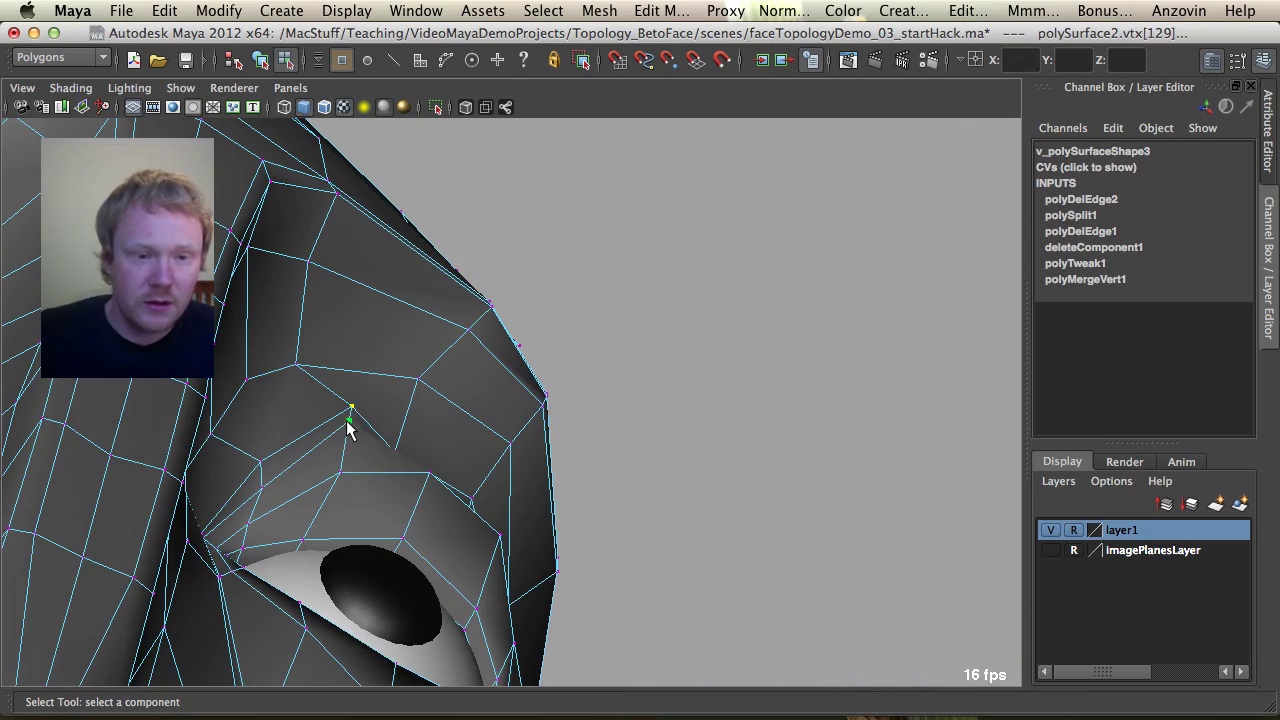
{"action": "left_click_drag", "start_coordinate": [349, 423], "coordinate": [612, 510], "text": "alt"}
{"action": "key", "text": "w"}
{"action": "middle_click_drag", "start_coordinate": [622, 500], "coordinate": [580, 502]}
{"action": "key", "text": "q"}
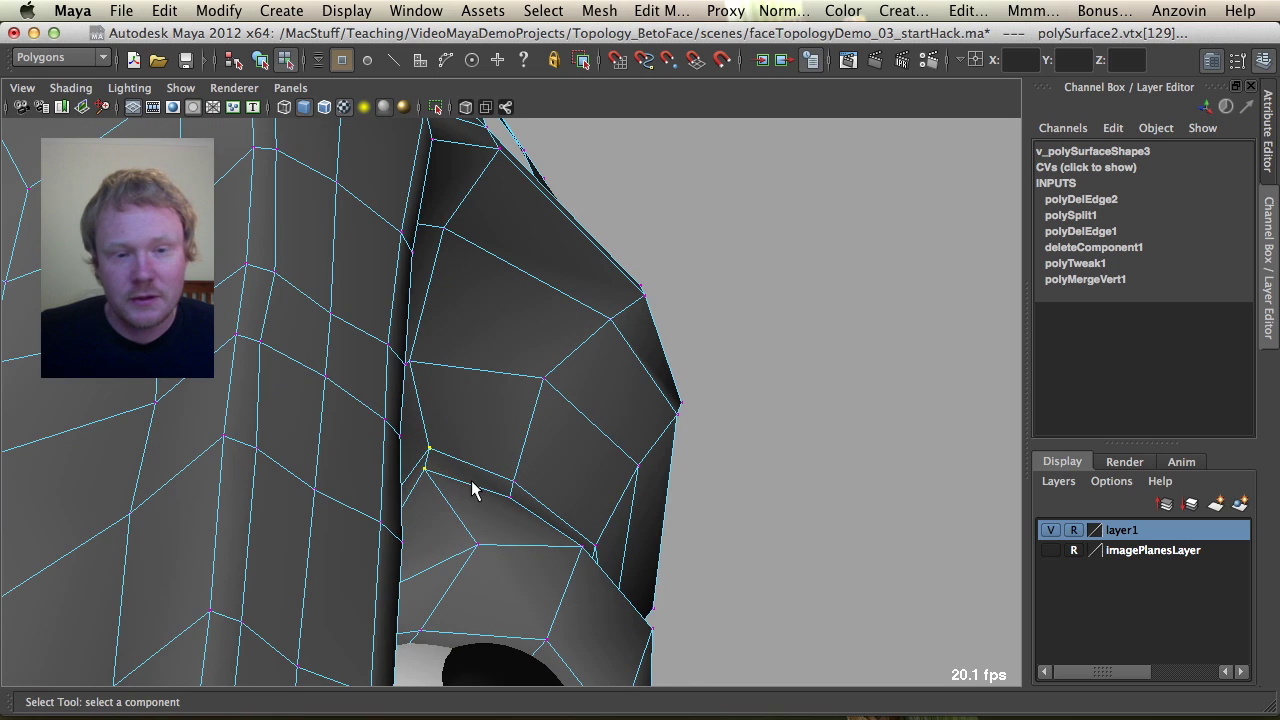
Reposition the crease vertex nearest the inner eye corner so the eyelid crease runs into the corner.
{"action": "left_click_drag", "start_coordinate": [471, 482], "coordinate": [433, 476], "text": "alt"}
{"action": "left_click", "coordinate": [420, 486]}
{"action": "key", "text": "w"}
{"action": "left_click", "coordinate": [430, 512]}
{"action": "left_click", "coordinate": [424, 487]}
{"action": "left_click_drag", "start_coordinate": [462, 485], "coordinate": [448, 455], "text": "alt"}
{"action": "middle_click_drag", "start_coordinate": [453, 452], "coordinate": [542, 298], "text": "alt"}
{"action": "right_click_drag", "start_coordinate": [542, 298], "coordinate": [606, 304], "text": "alt"}
{"action": "key", "text": "q"}
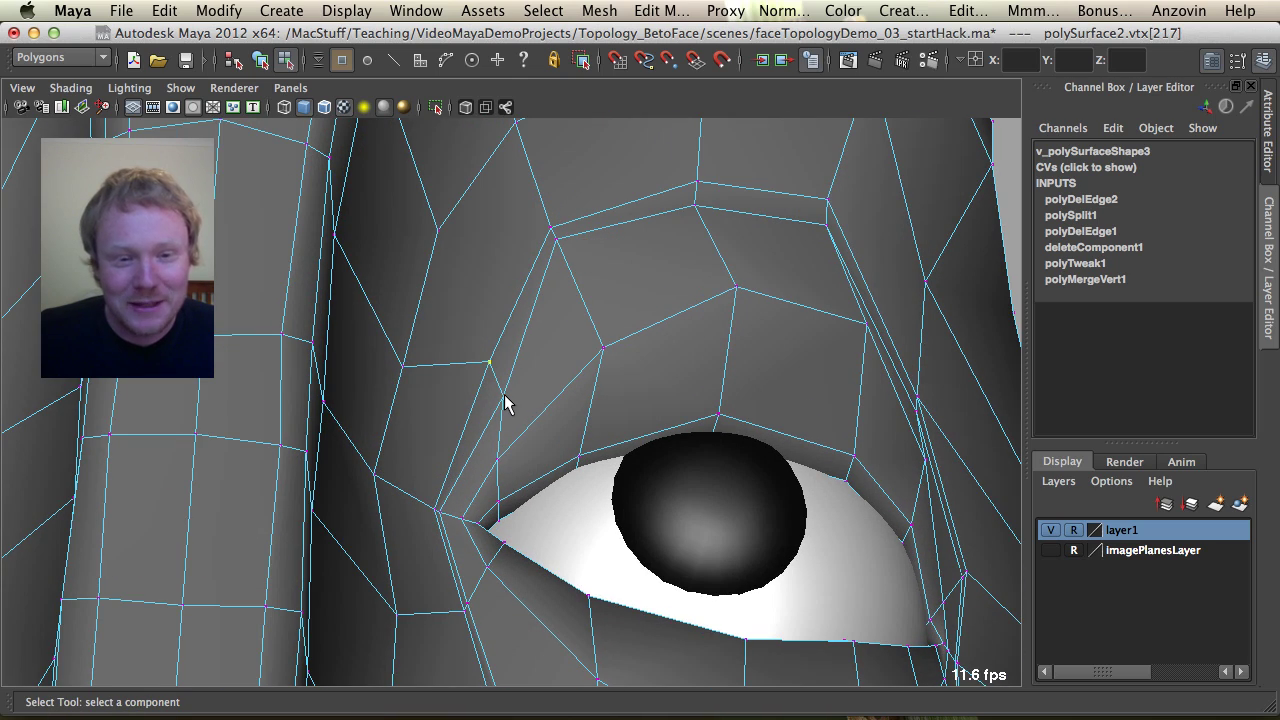
{"action": "key", "text": "r"}
{"action": "key", "text": "w"}
{"action": "left_click_drag", "start_coordinate": [492, 366], "coordinate": [477, 437]}
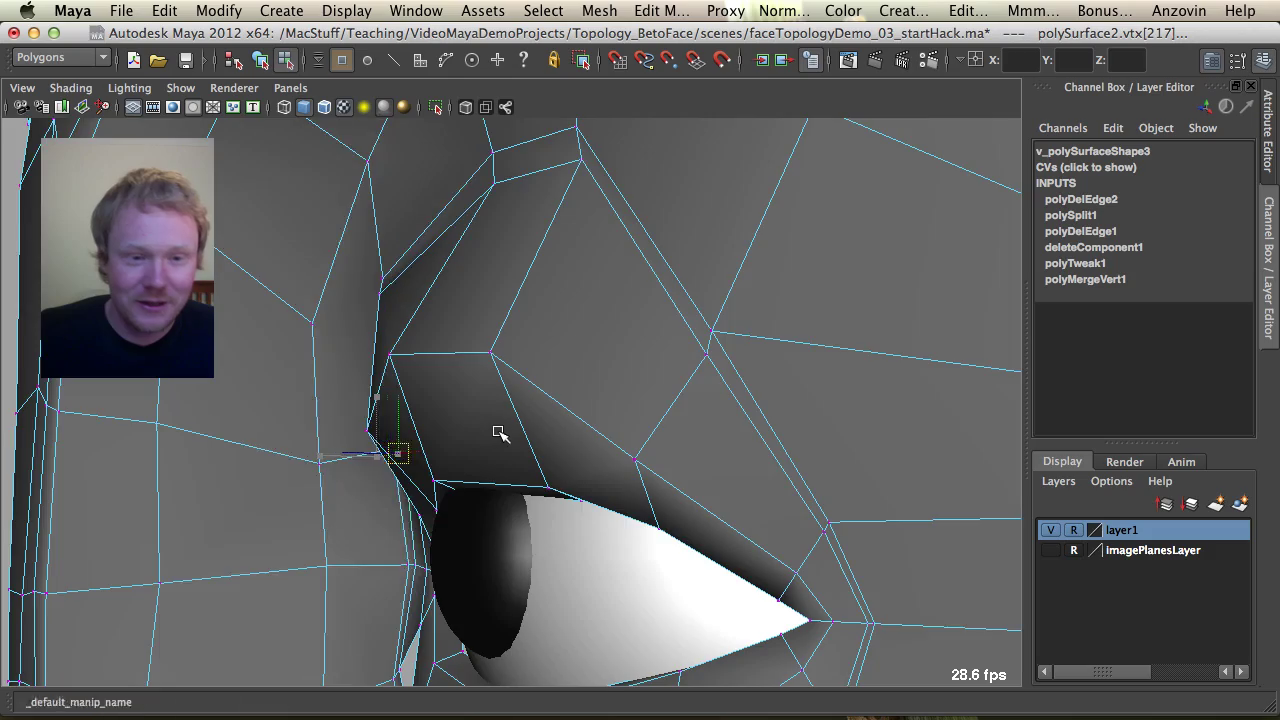
Return to object mode, mirror the reshaped half of the face to the other side and delete the mesh's construction history.
{"action": "right_click_drag", "start_coordinate": [670, 412], "coordinate": [450, 384], "text": "alt"}
{"action": "left_click_drag", "start_coordinate": [420, 380], "coordinate": [680, 400], "text": "alt"}
{"action": "key", "text": "F8"}
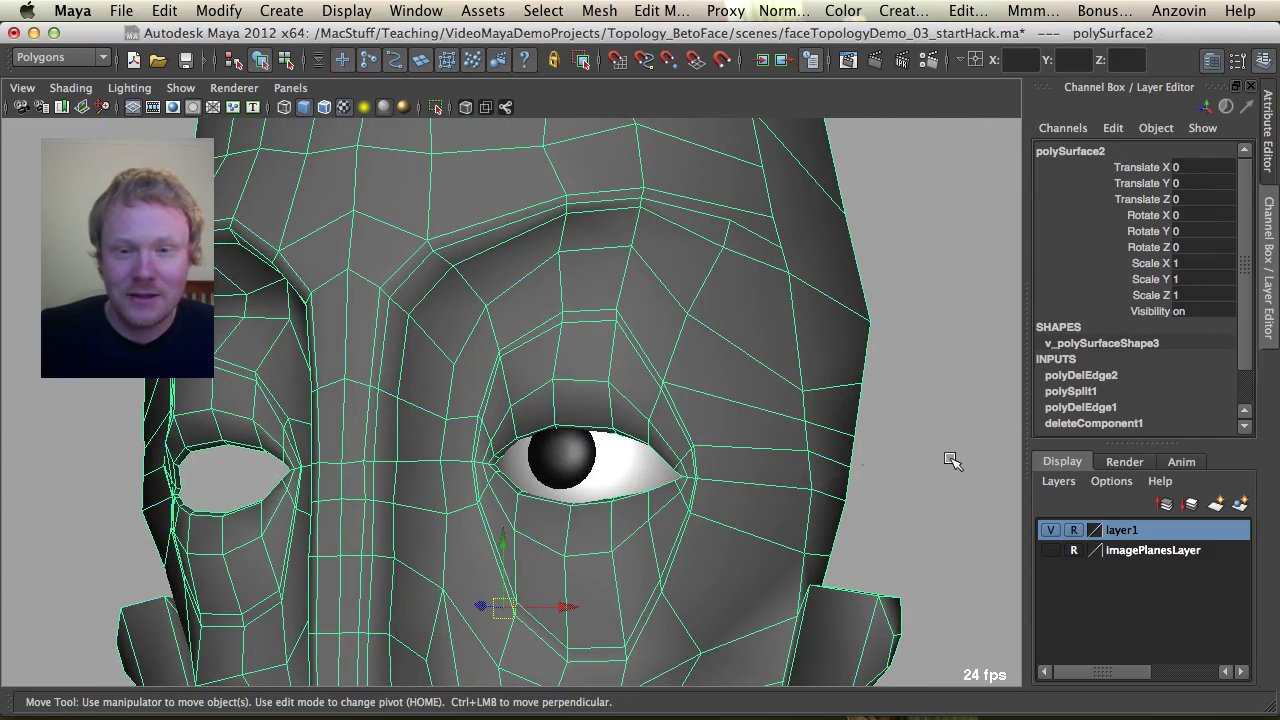
{"action": "right_click_drag", "start_coordinate": [952, 460], "coordinate": [612, 372], "text": "alt"}
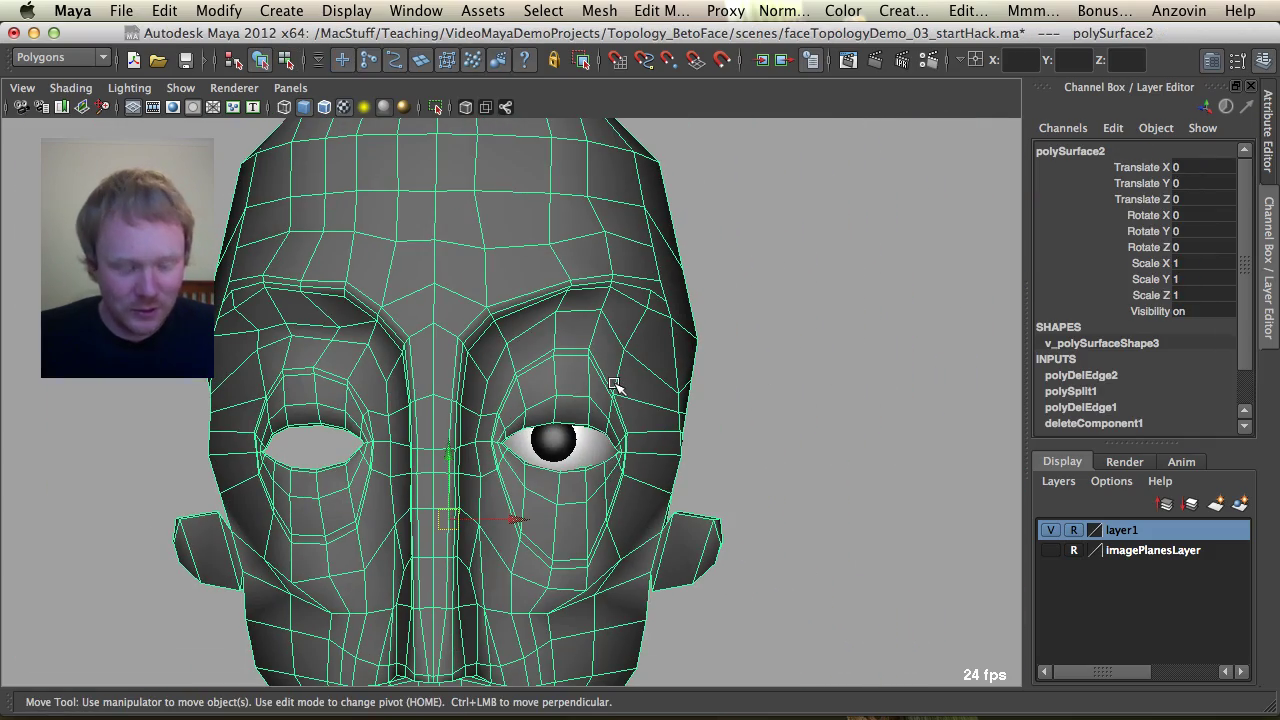
{"action": "key", "text": "m"}
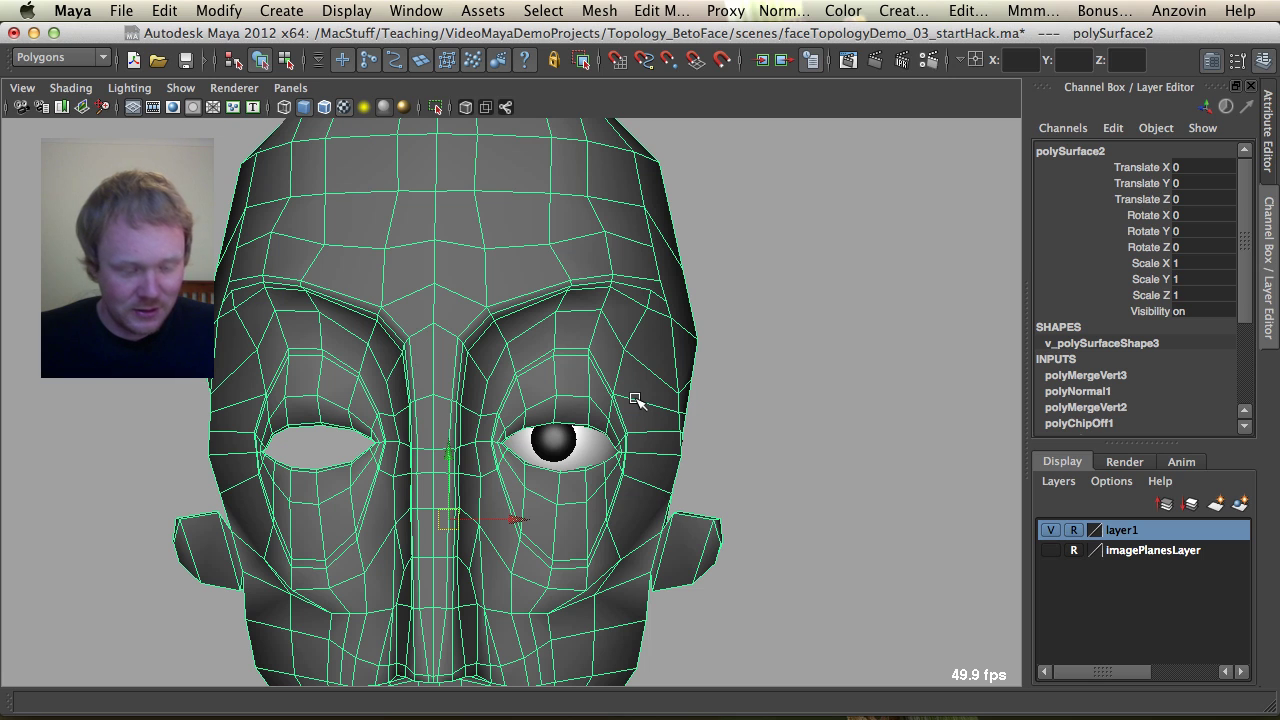
{"action": "key", "text": "alt+shift+d"}
Display the head mesh in smooth preview, deselect it and check the eyes and brow from the front and below.
{"action": "left_click", "coordinate": [766, 380]}
{"action": "left_click", "coordinate": [576, 405]}
{"action": "key", "text": "3"}
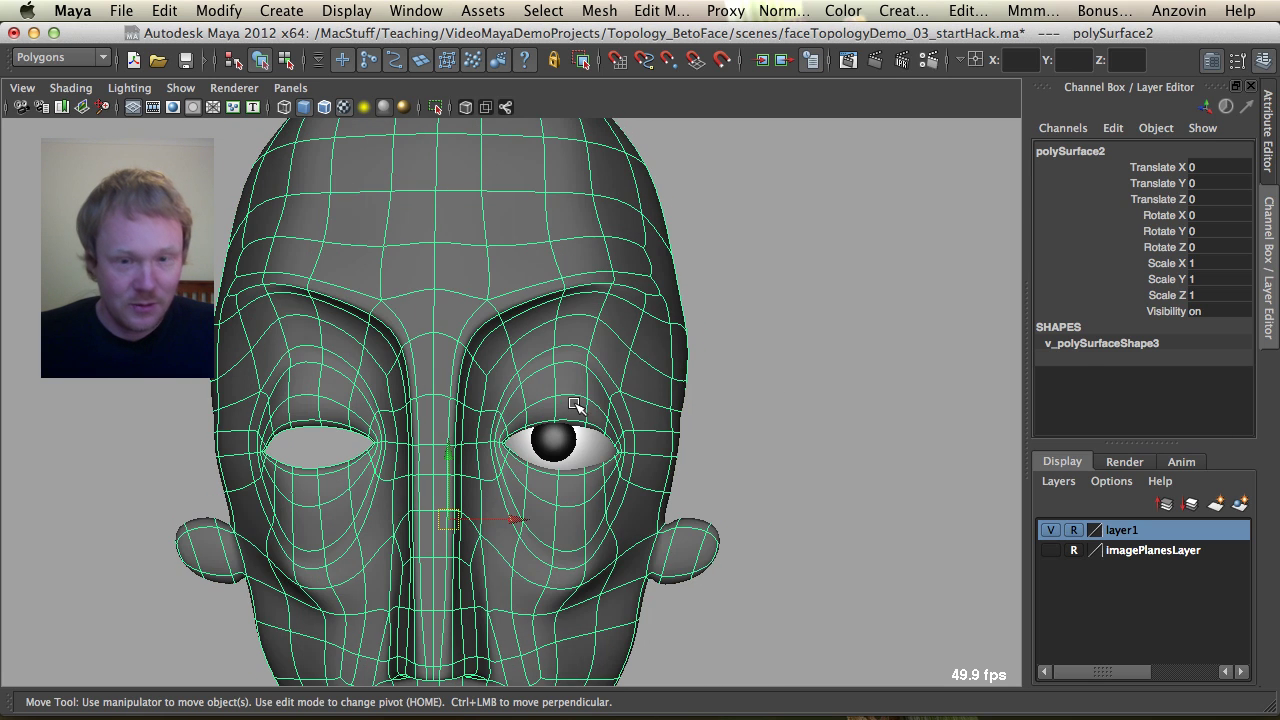
{"action": "left_click", "coordinate": [812, 391]}
{"action": "right_click_drag", "start_coordinate": [815, 392], "coordinate": [624, 406], "text": "alt"}
{"action": "left_click_drag", "start_coordinate": [624, 406], "coordinate": [615, 401], "text": "alt"}
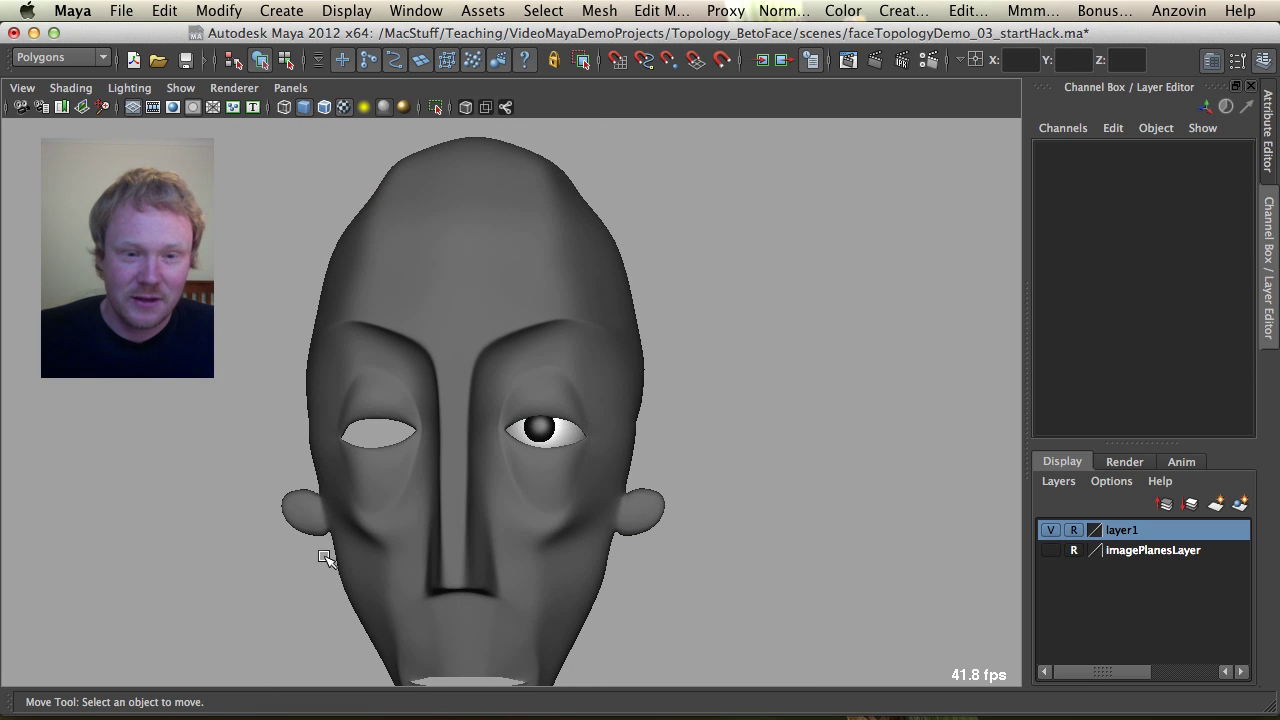
{"action": "left_click_drag", "start_coordinate": [473, 469], "coordinate": [606, 317], "text": "alt"}
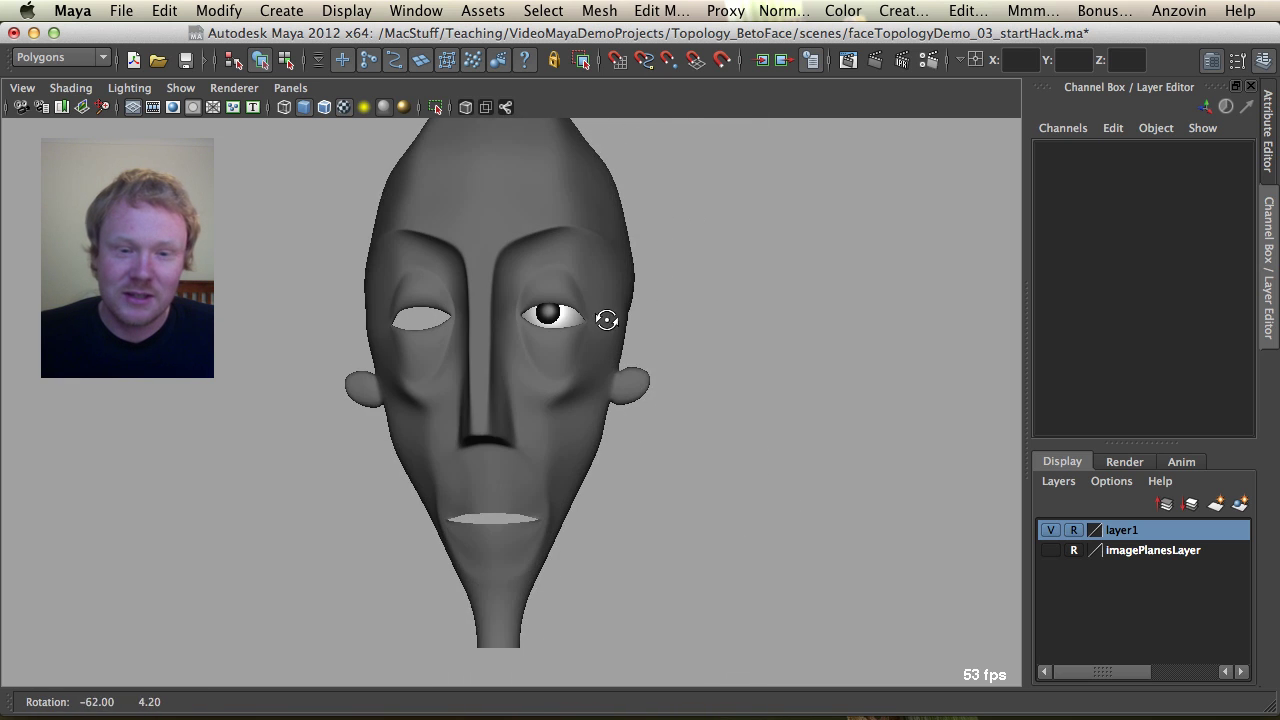
{"action": "middle_click_drag", "start_coordinate": [606, 317], "coordinate": [589, 417], "text": "alt"}
{"action": "right_click_drag", "start_coordinate": [589, 417], "coordinate": [616, 421], "text": "alt"}
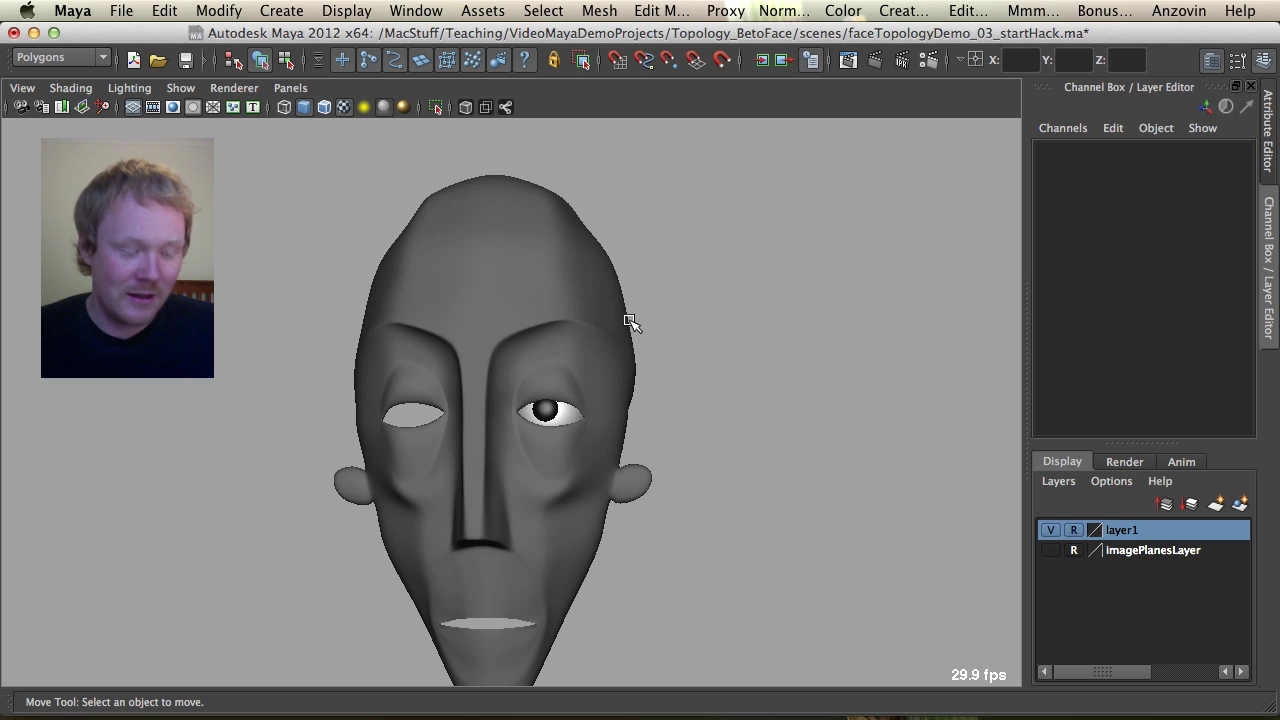
Select the head mesh and bring back its original unrefined topology to compare it with the reworked face.
{"action": "key", "text": "q"}
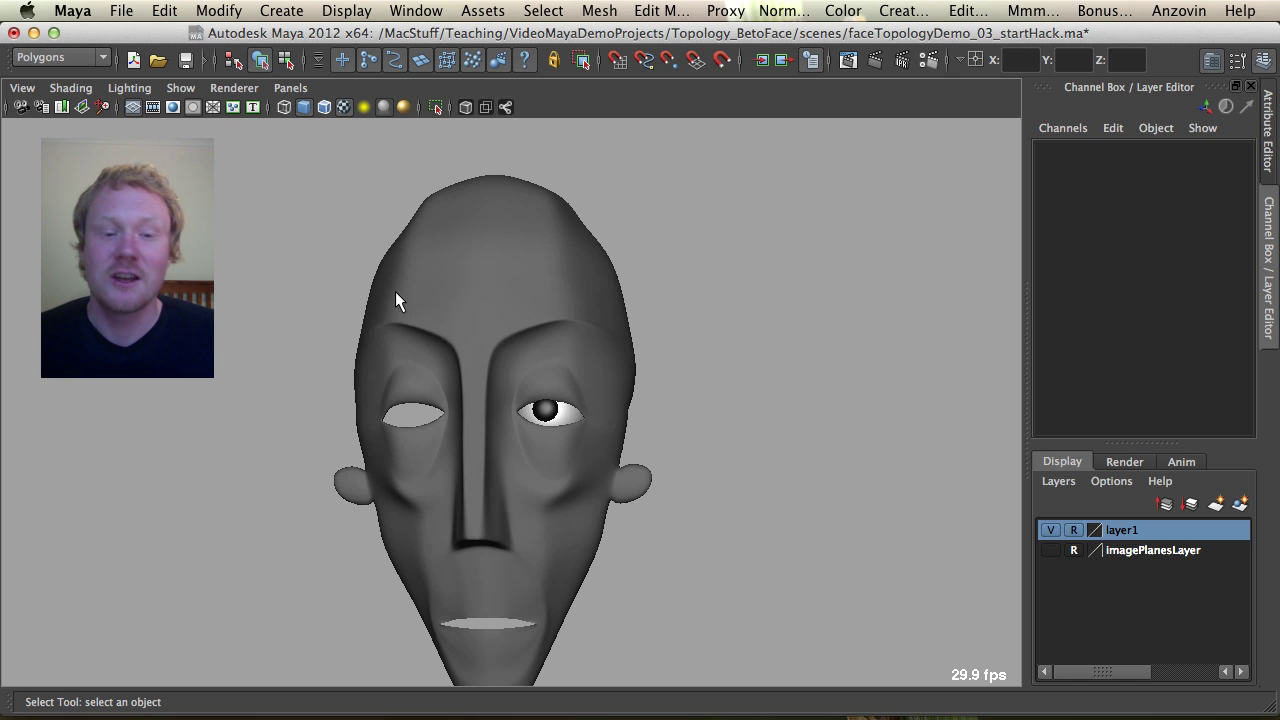
{"action": "left_click_drag", "start_coordinate": [395, 297], "coordinate": [534, 310], "text": "alt"}
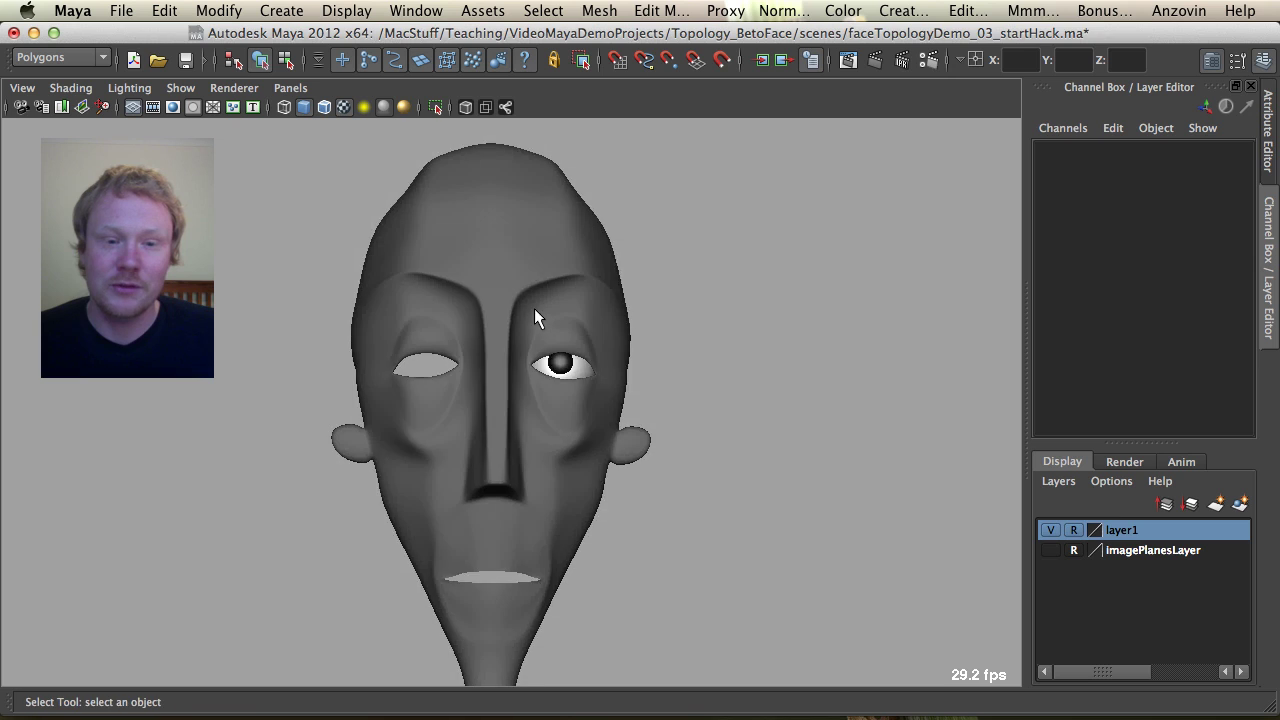
{"action": "left_click", "coordinate": [536, 311]}
{"action": "left_click_drag", "start_coordinate": [636, 345], "coordinate": [598, 353], "text": "alt"}
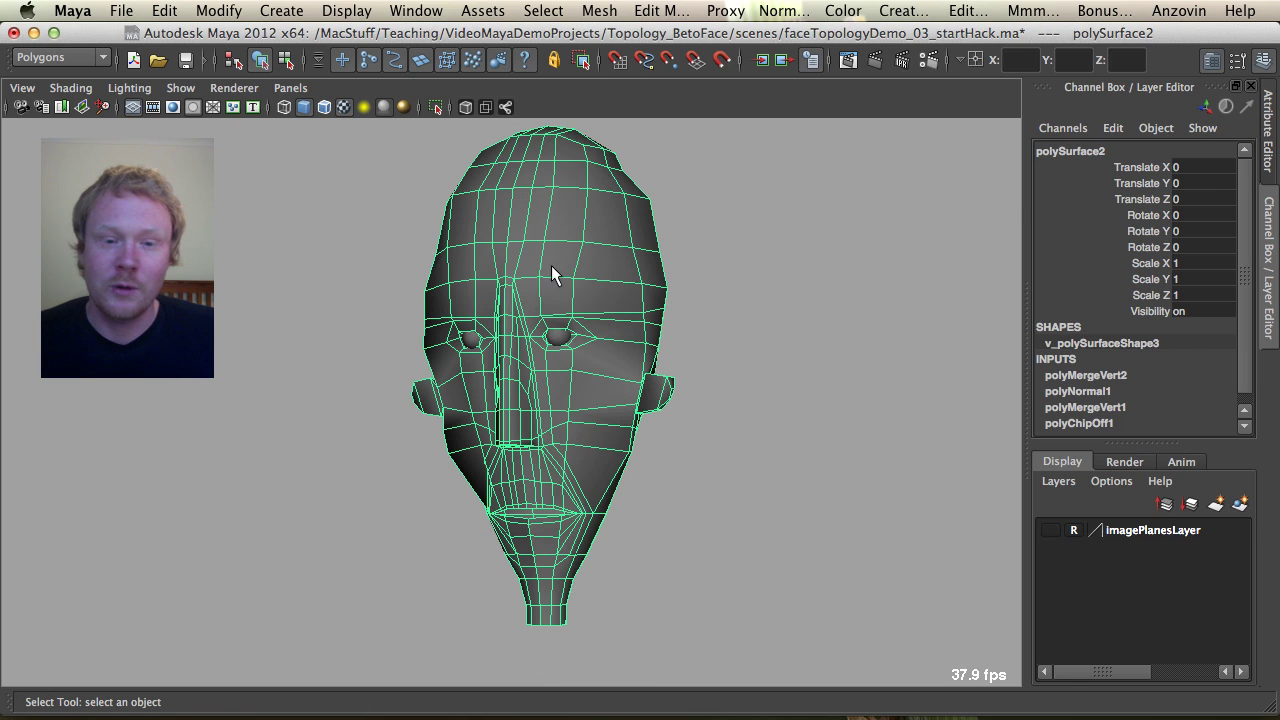